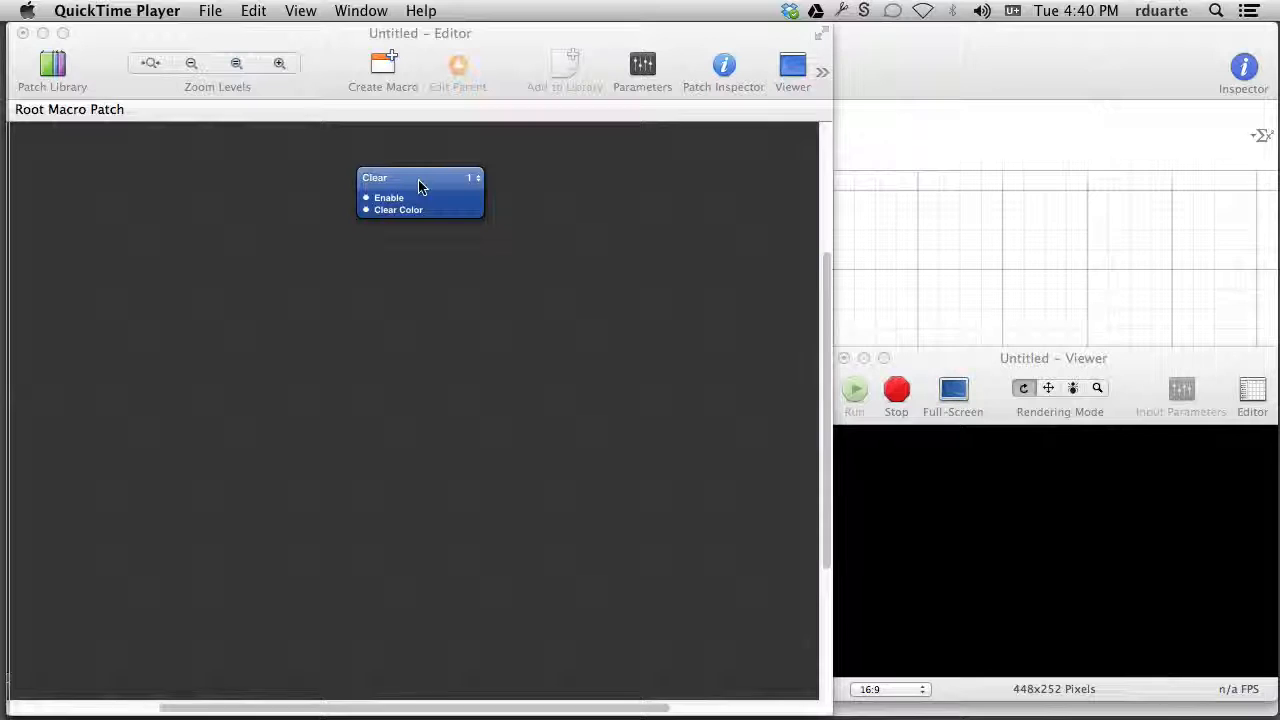
Shift the Clear patch slightly and add a Circle patch to the right of and below it
{"action": "left_click", "coordinate": [420, 185]}
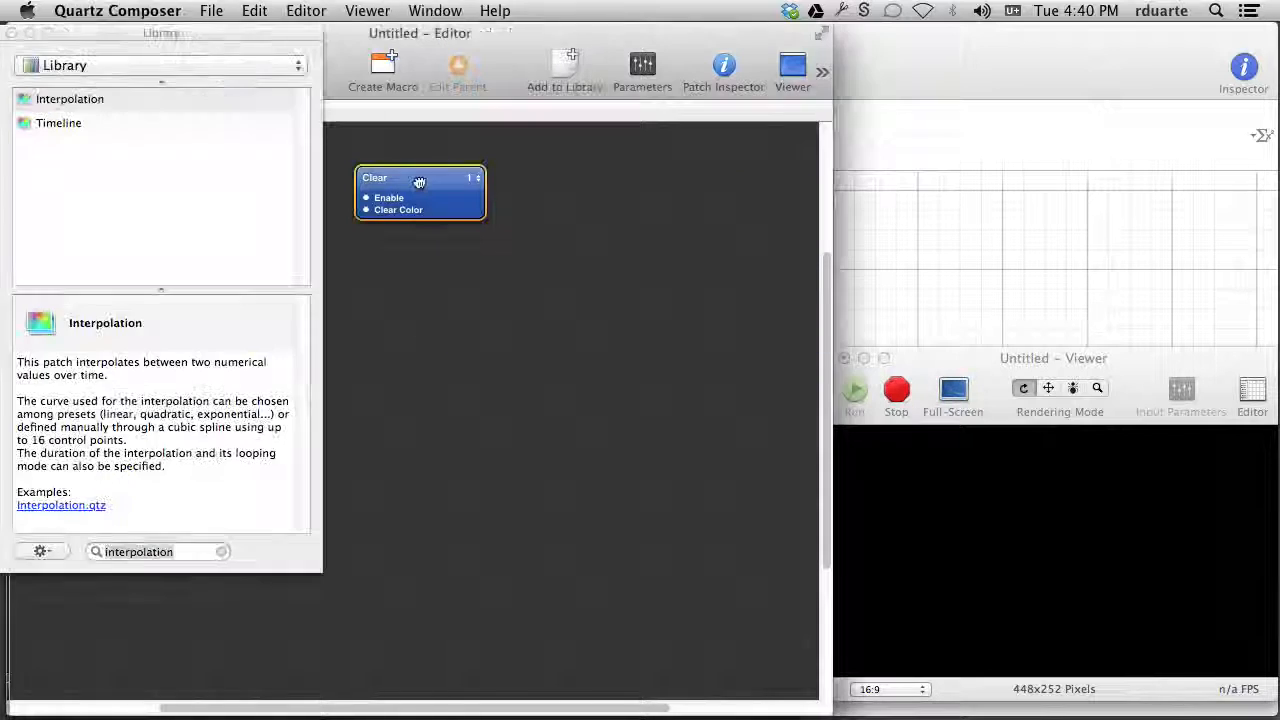
{"action": "left_click_drag", "start_coordinate": [431, 181], "coordinate": [423, 168]}
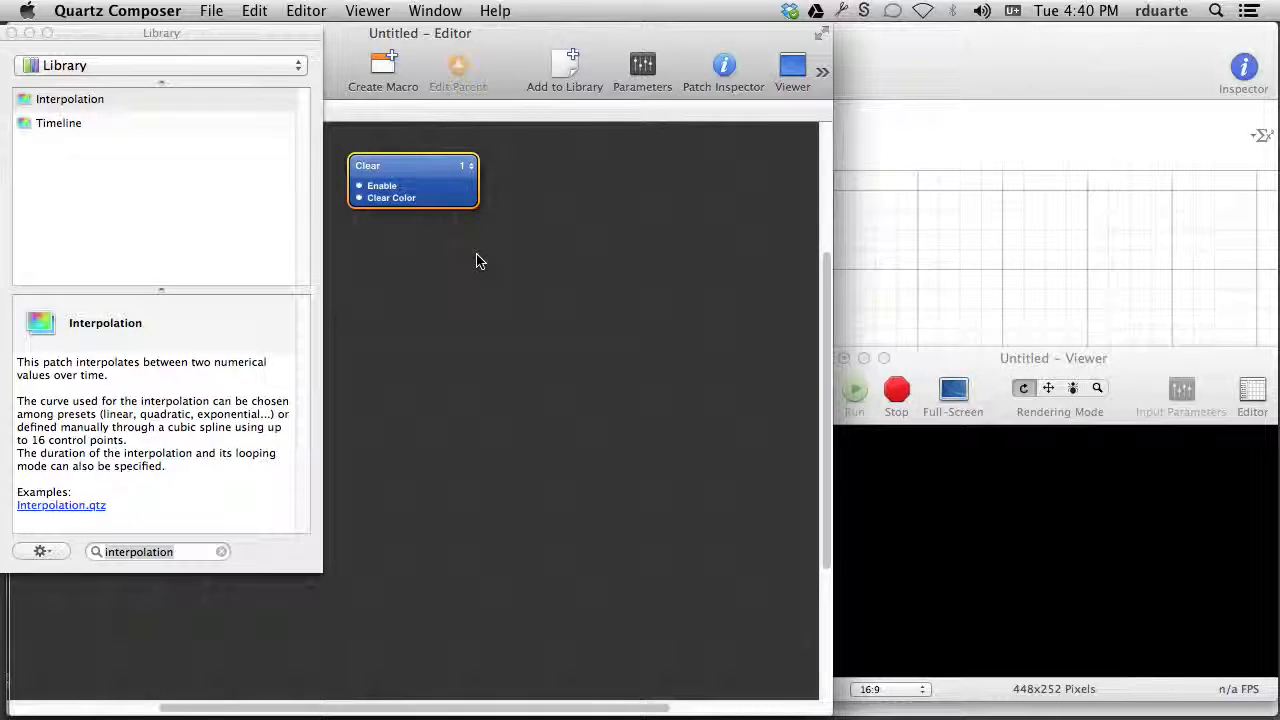
{"action": "key", "text": "super+Return"}
{"action": "type", "text": "circle"}
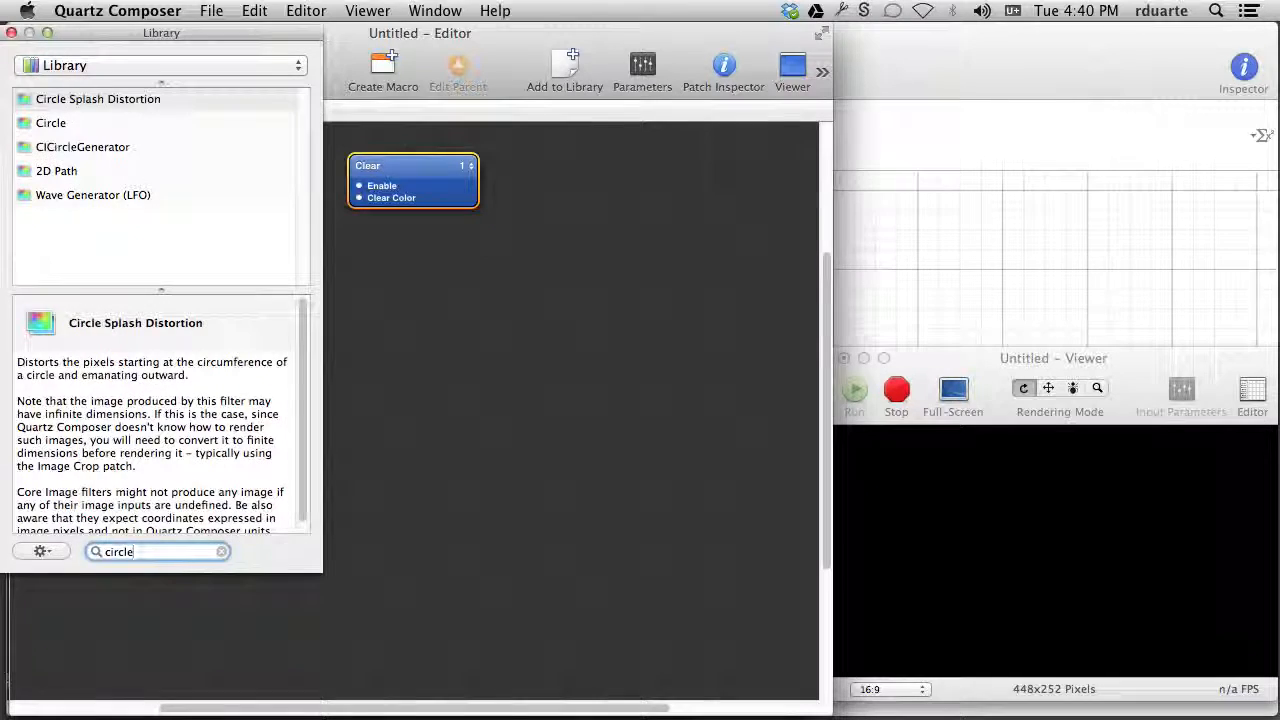
{"action": "key", "text": "Down"}
{"action": "key", "text": "Return"}
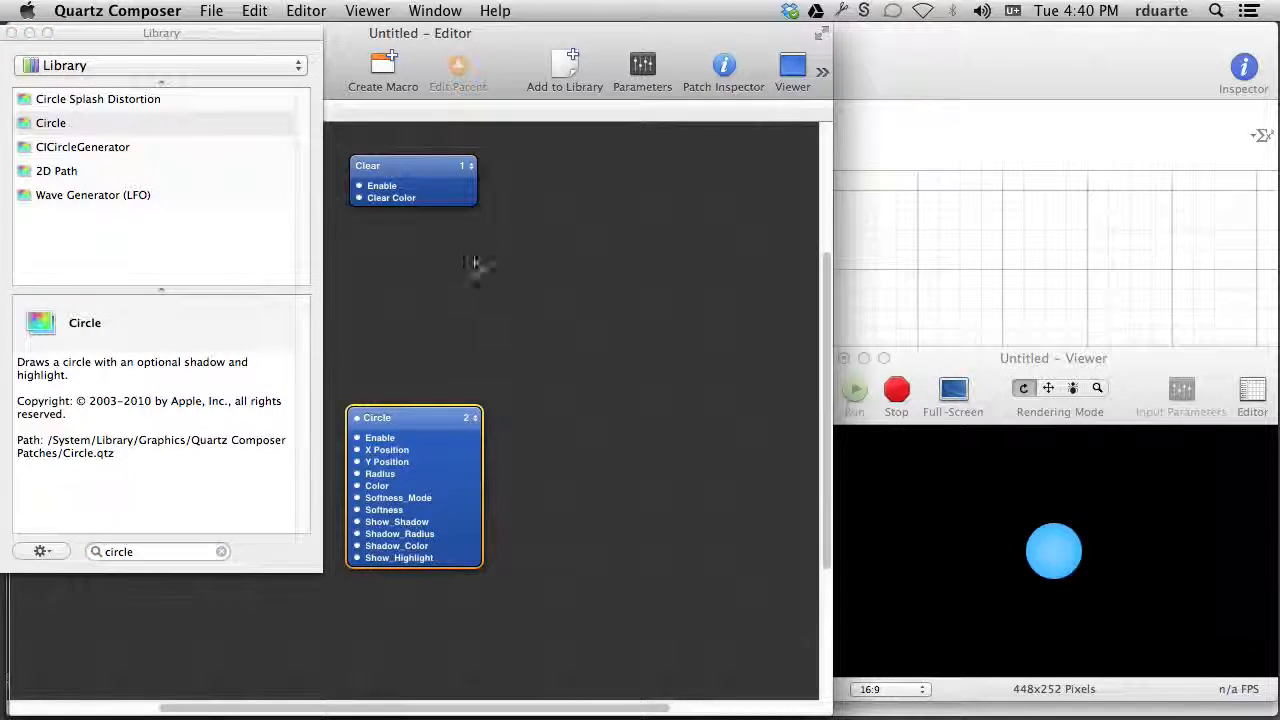
{"action": "left_click_drag", "start_coordinate": [417, 432], "coordinate": [637, 253]}
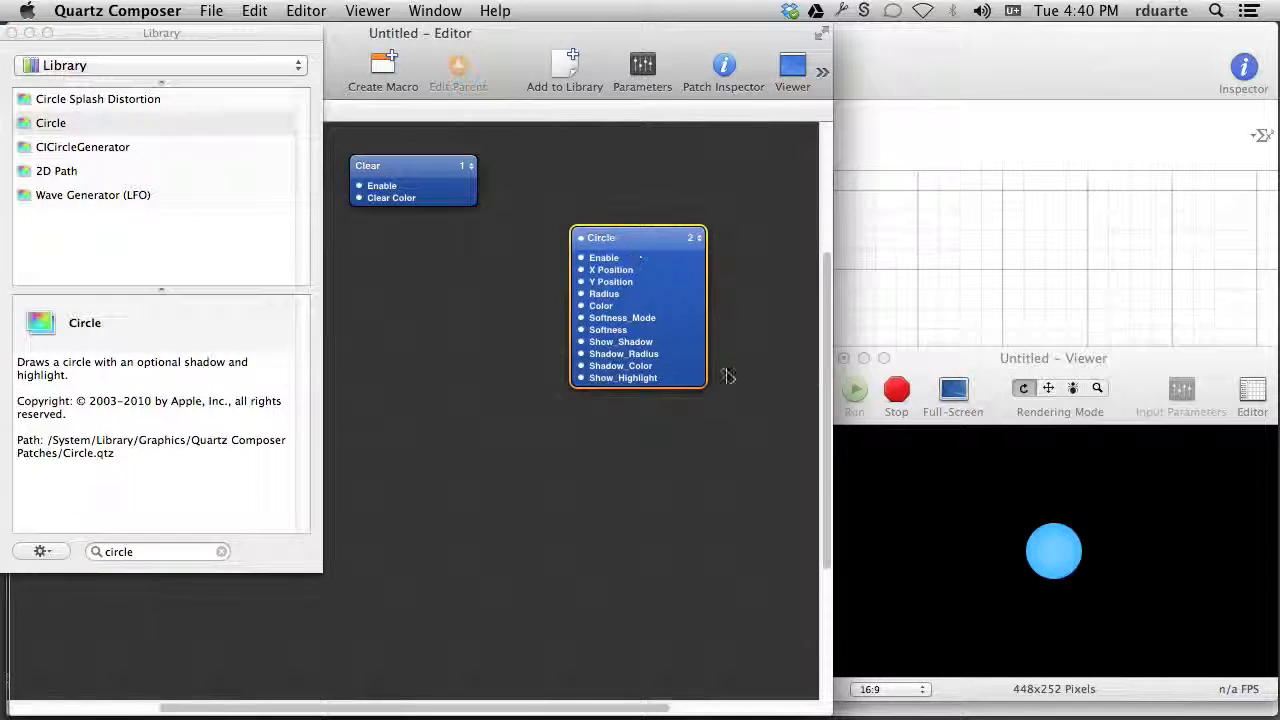
{"action": "left_click", "coordinate": [523, 289]}
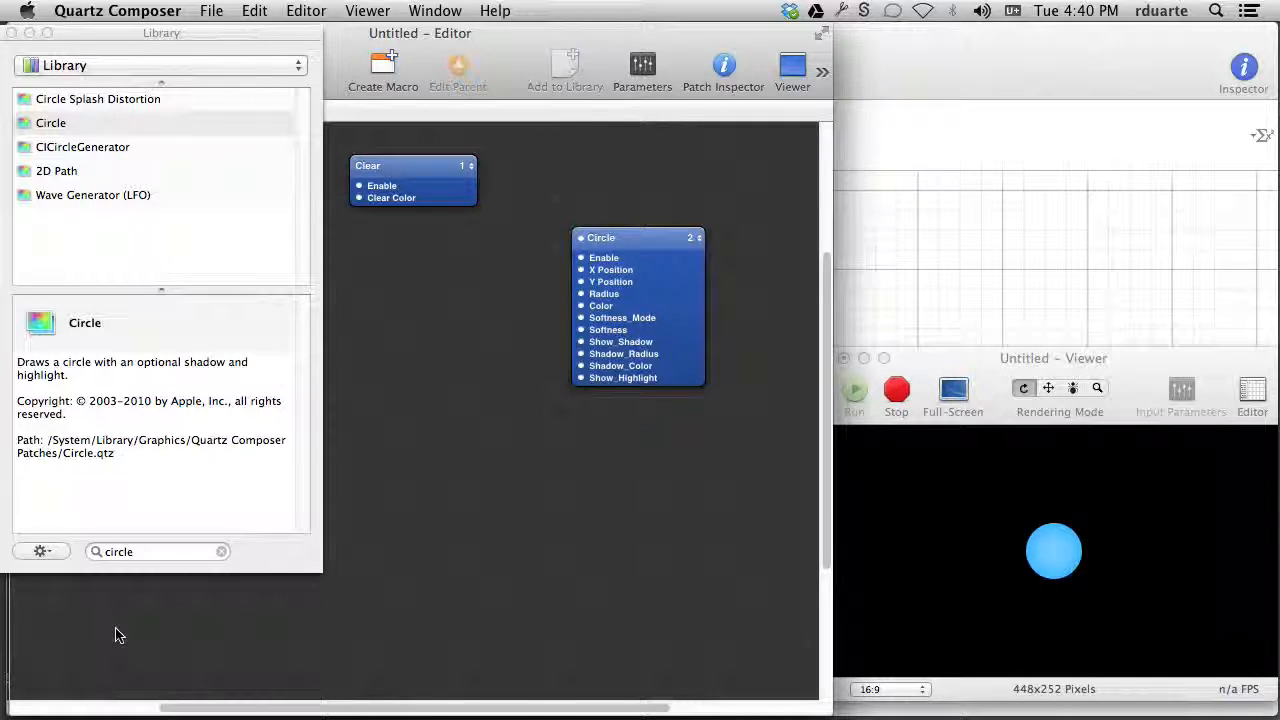
Show the Circle patch's parameters and vary its Y Position between -0.5 and about 0.5
{"action": "left_click", "coordinate": [144, 552]}
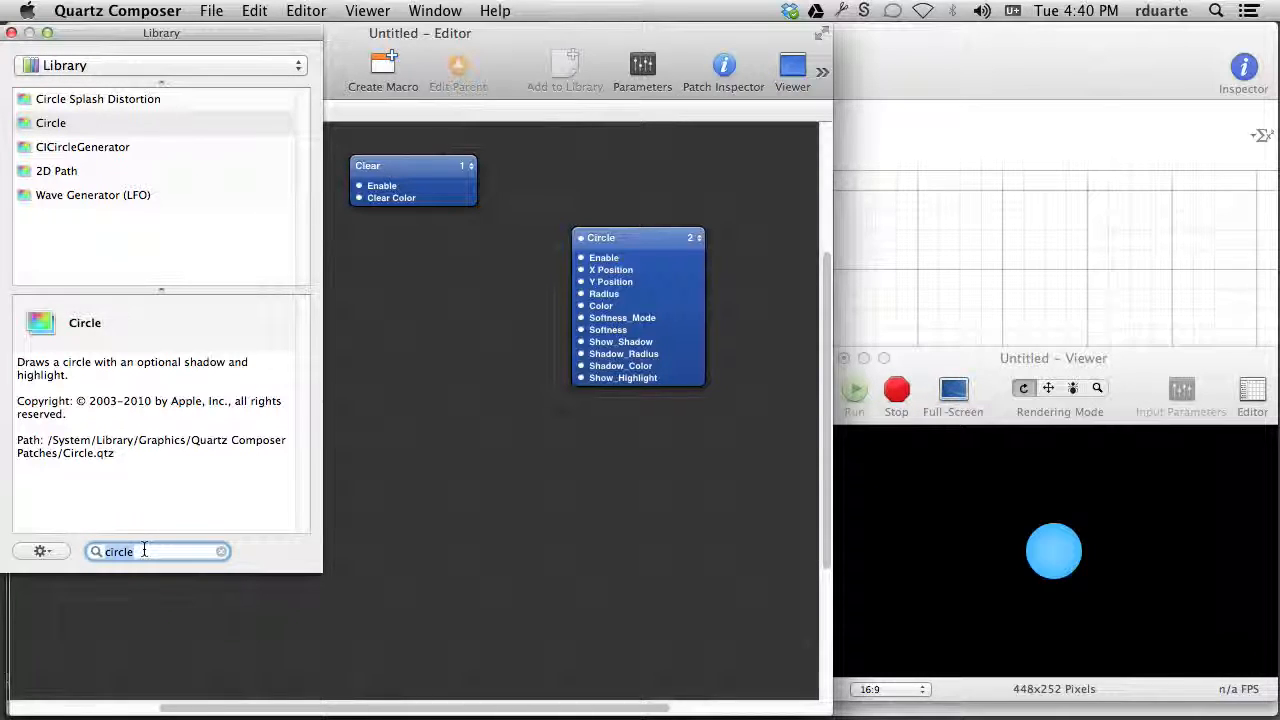
{"action": "left_click", "coordinate": [610, 320]}
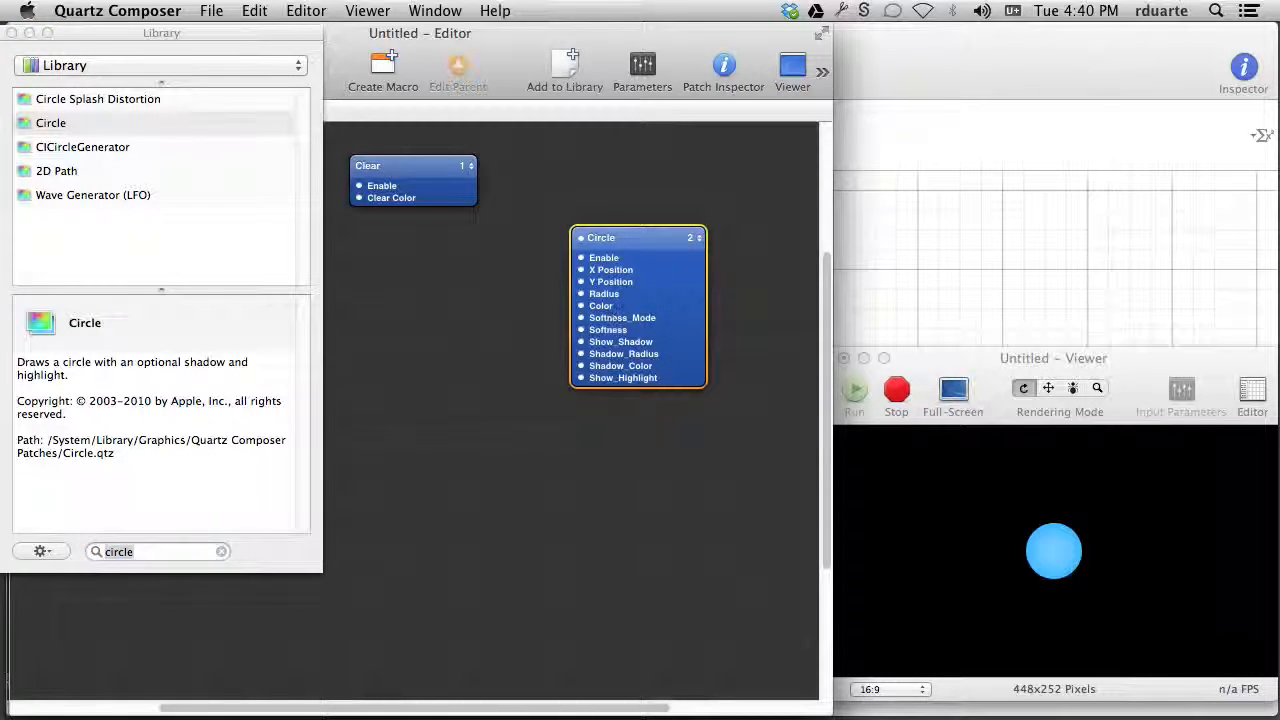
{"action": "left_click", "coordinate": [648, 66]}
{"action": "left_click_drag", "start_coordinate": [496, 230], "coordinate": [452, 226]}
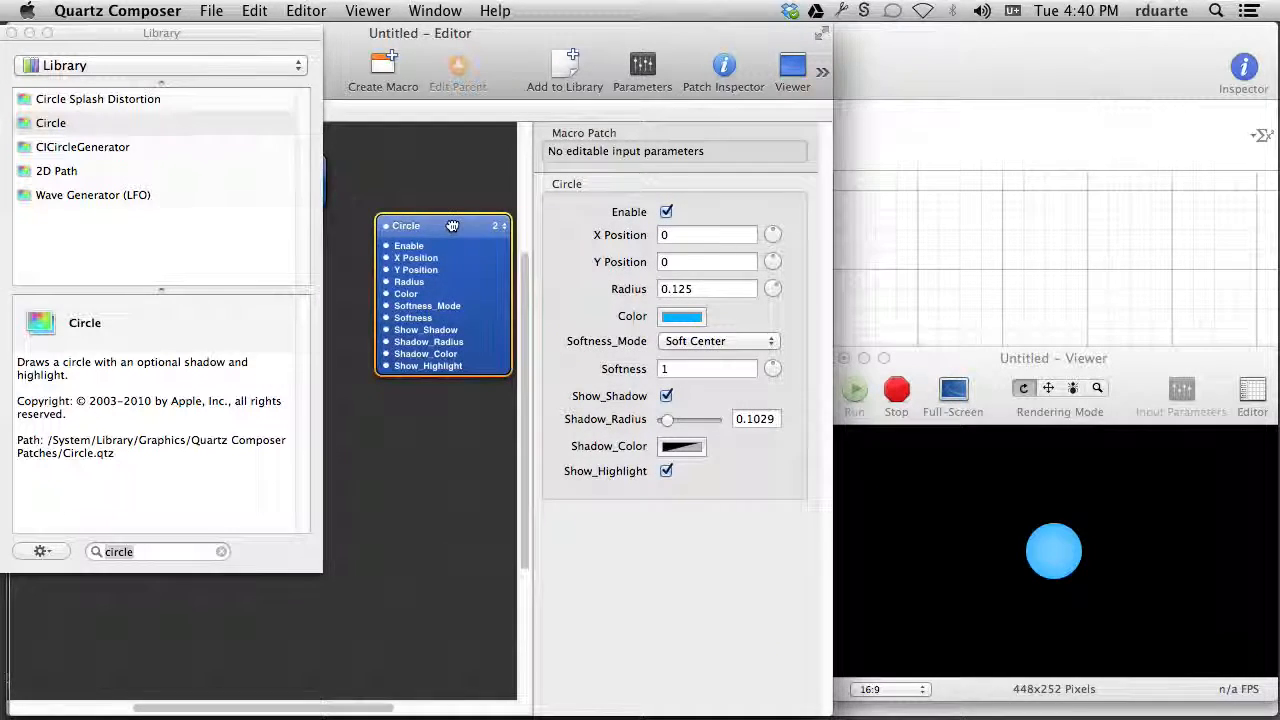
{"action": "mouse_move", "coordinate": [770, 261]}
{"action": "left_mouse_down"}
{"action": "mouse_move", "coordinate": [786, 263]}
{"action": "mouse_move", "coordinate": [772, 277]}
{"action": "mouse_move", "coordinate": [757, 251]}
{"action": "left_mouse_up"}
{"action": "mouse_move", "coordinate": [785, 295]}
{"action": "left_mouse_down"}
{"action": "mouse_move", "coordinate": [766, 236]}
{"action": "mouse_move", "coordinate": [799, 262]}
{"action": "mouse_move", "coordinate": [768, 248]}
{"action": "mouse_move", "coordinate": [773, 278]}
{"action": "left_mouse_up"}
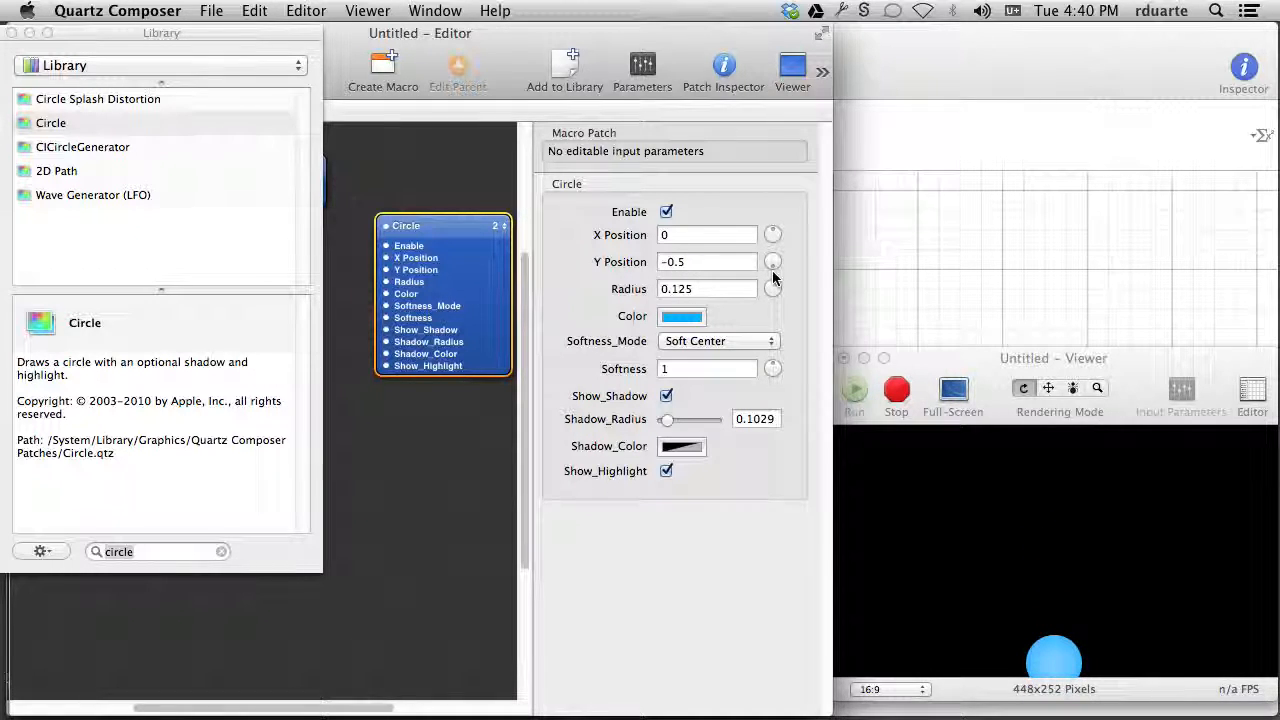
{"action": "mouse_move", "coordinate": [772, 272]}
{"action": "left_mouse_down"}
{"action": "mouse_move", "coordinate": [774, 246]}
{"action": "mouse_move", "coordinate": [788, 260]}
{"action": "mouse_move", "coordinate": [758, 263]}
{"action": "mouse_move", "coordinate": [771, 278]}
{"action": "left_mouse_up"}
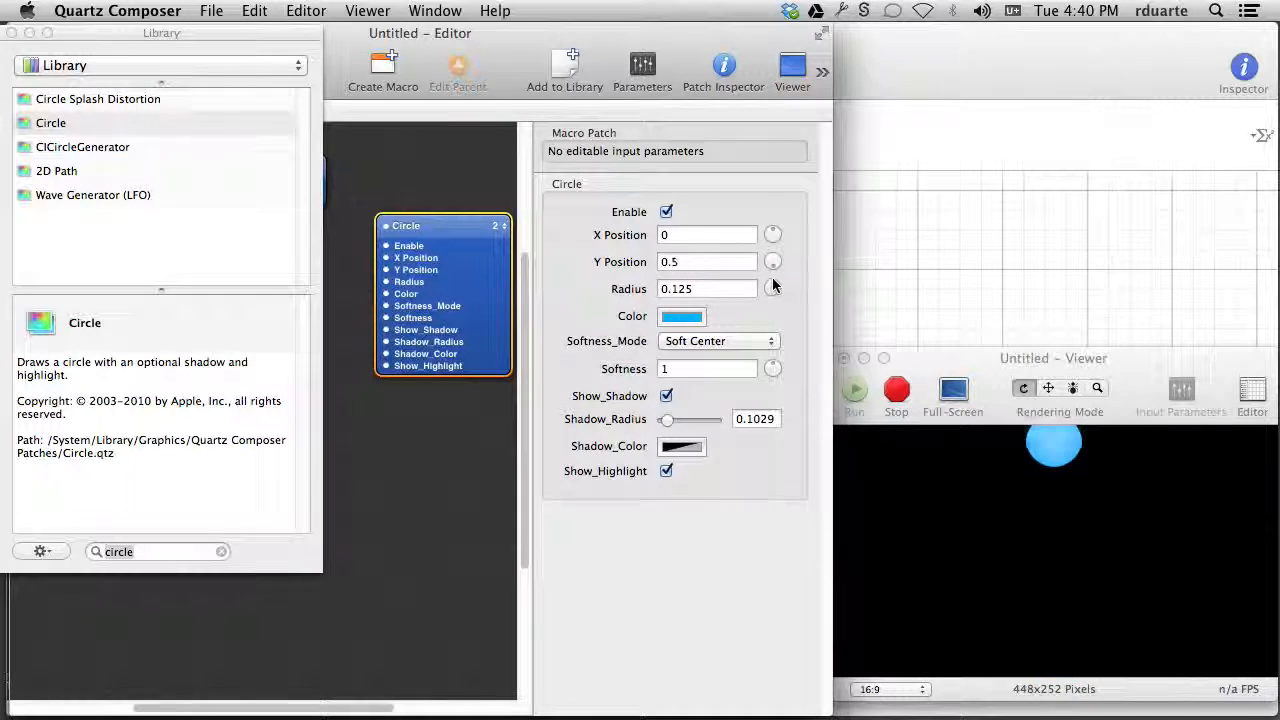
Set the Viewer's aspect ratio to 4:3 and move its window clear of the editor
{"action": "left_click", "coordinate": [910, 697]}
{"action": "left_click", "coordinate": [910, 697]}
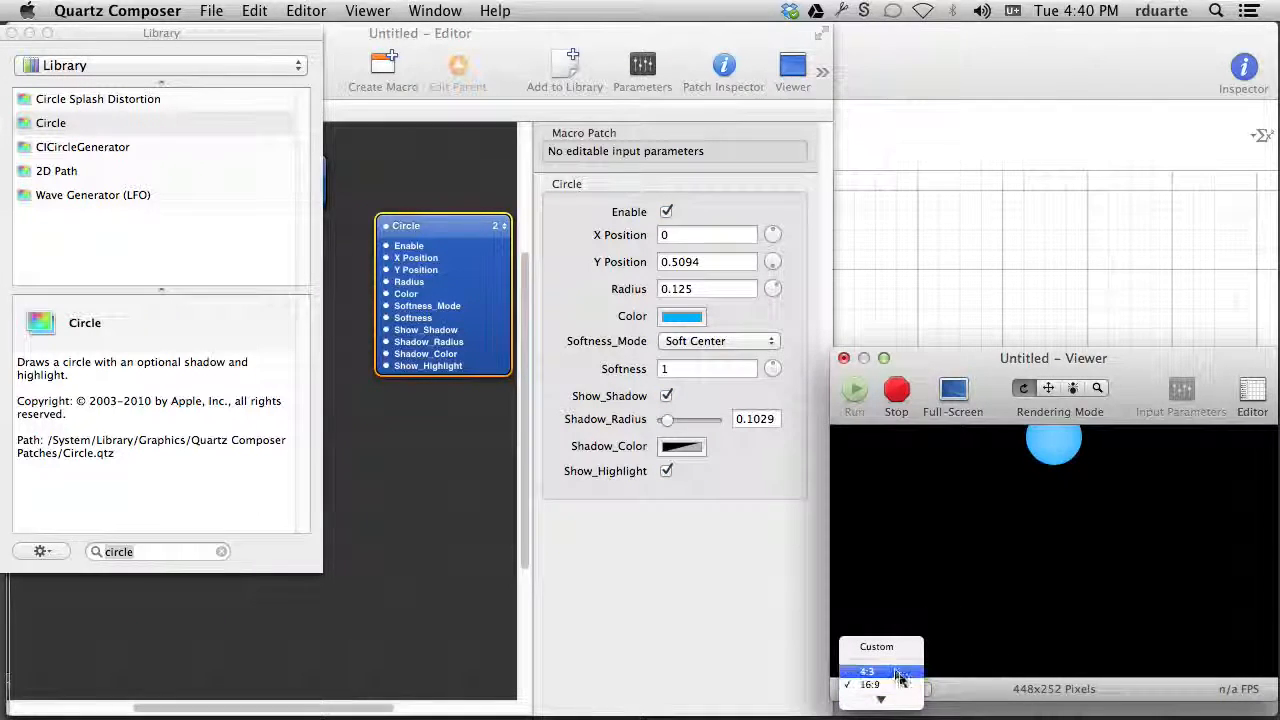
{"action": "left_click", "coordinate": [885, 666]}
{"action": "left_click_drag", "start_coordinate": [1018, 357], "coordinate": [1104, 341]}
Set the circle's Y Position to about -0.088 and widen the editor window up to the Viewer
{"action": "left_click_drag", "start_coordinate": [772, 261], "coordinate": [759, 238]}
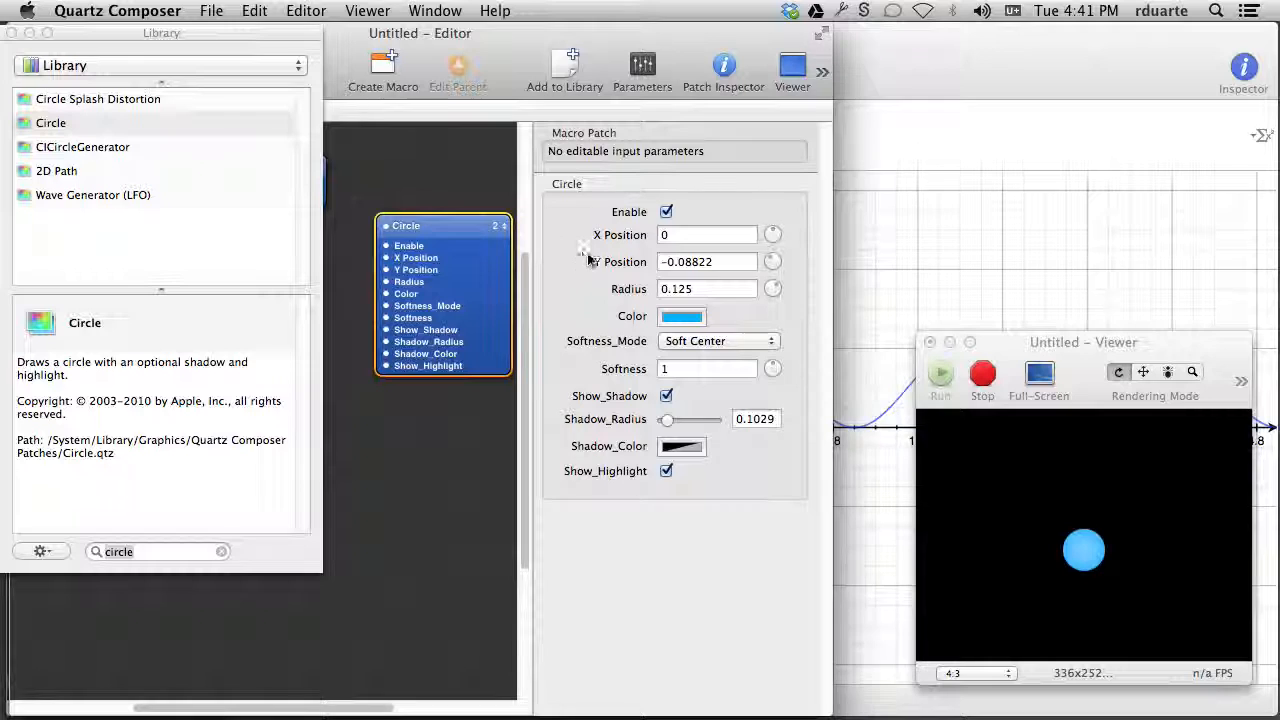
{"action": "left_click_drag", "start_coordinate": [833, 268], "coordinate": [911, 270]}
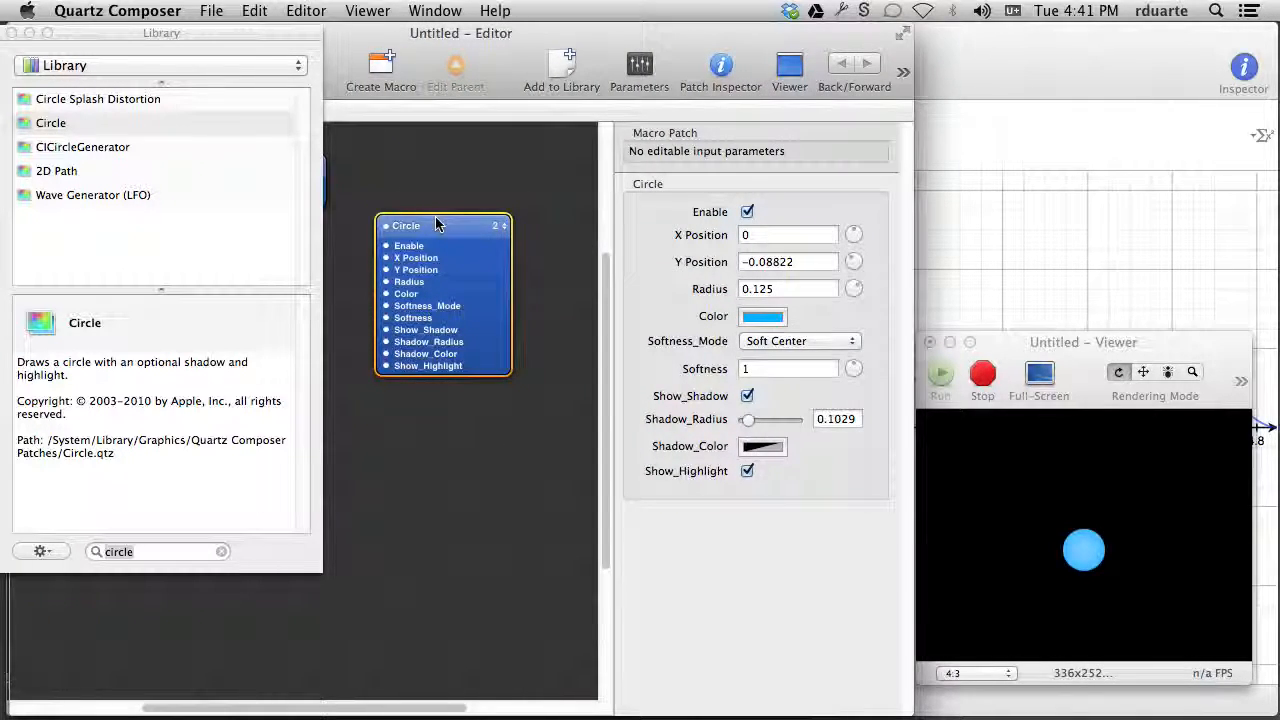
Hide the patch parameters and add an Integrator patch to the left of the Circle patch
{"action": "left_click", "coordinate": [650, 76]}
{"action": "left_click_drag", "start_coordinate": [589, 227], "coordinate": [602, 252]}
{"action": "left_click", "coordinate": [160, 549]}
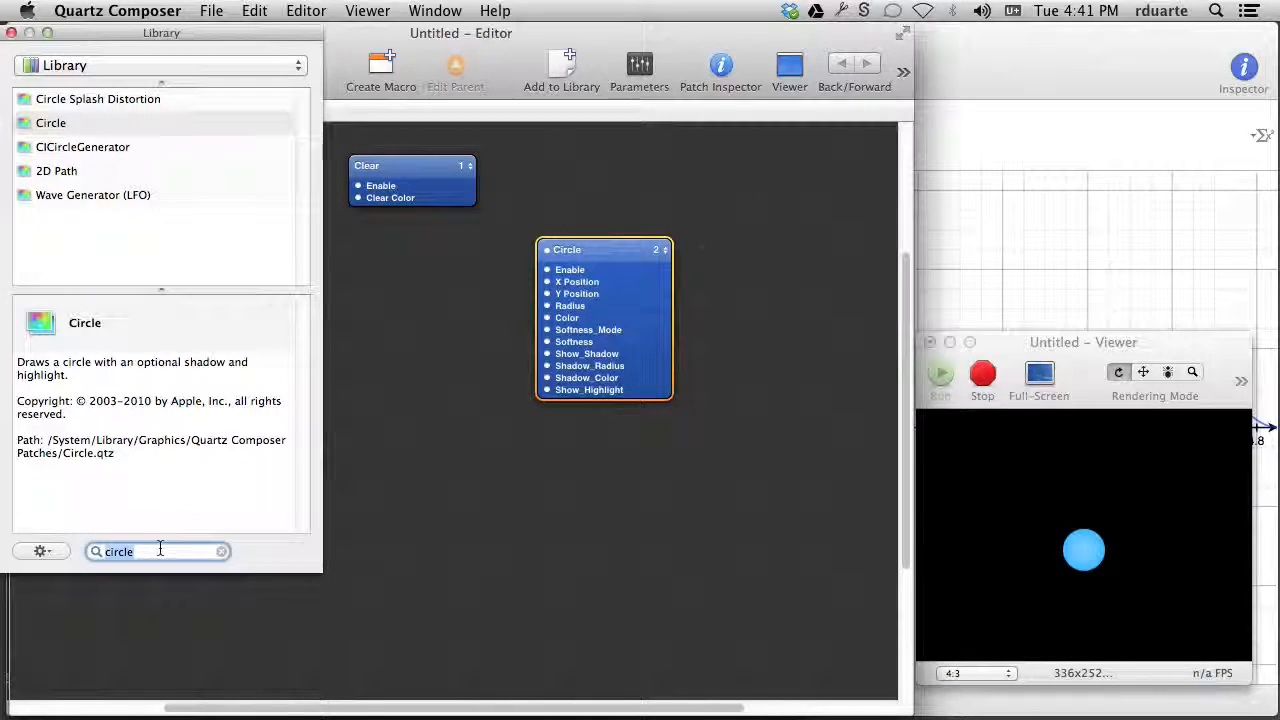
{"action": "type", "text": "integrator"}
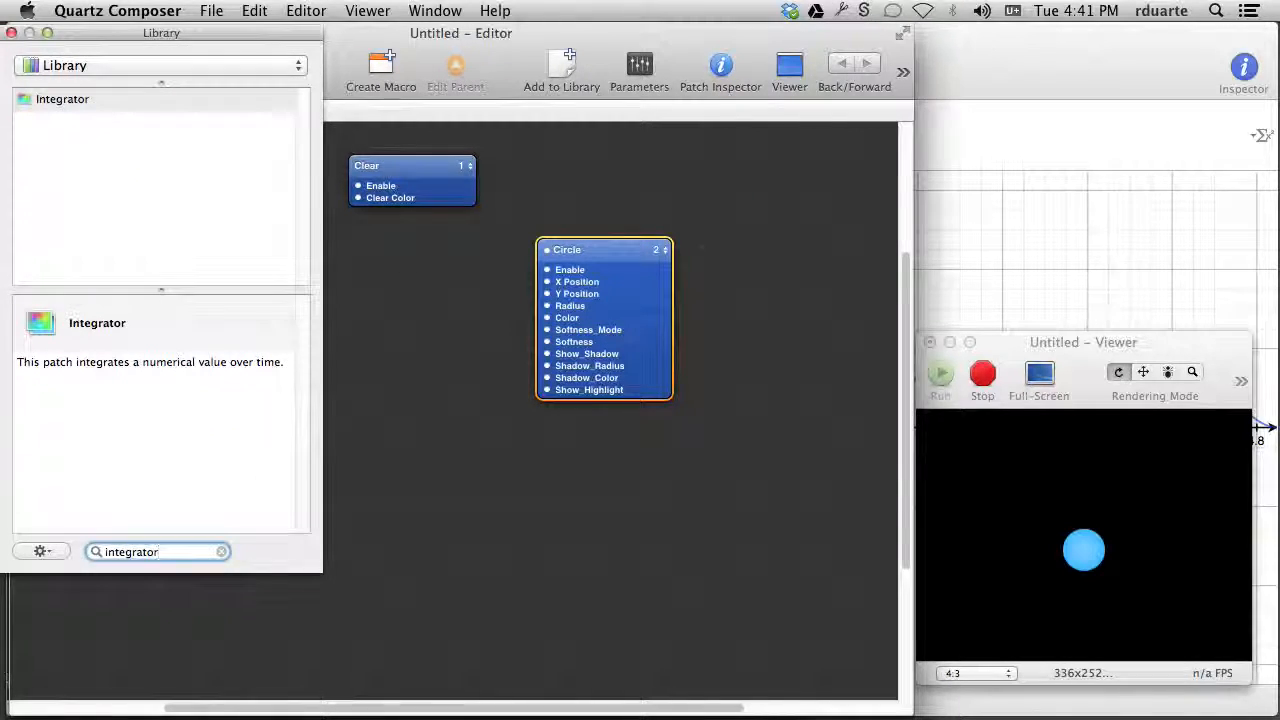
{"action": "key", "text": "Return"}
{"action": "left_click_drag", "start_coordinate": [436, 424], "coordinate": [418, 280]}
Add an Interpolation patch directly below the Integrator patch
{"action": "left_click", "coordinate": [149, 549]}
{"action": "type", "text": "in"}
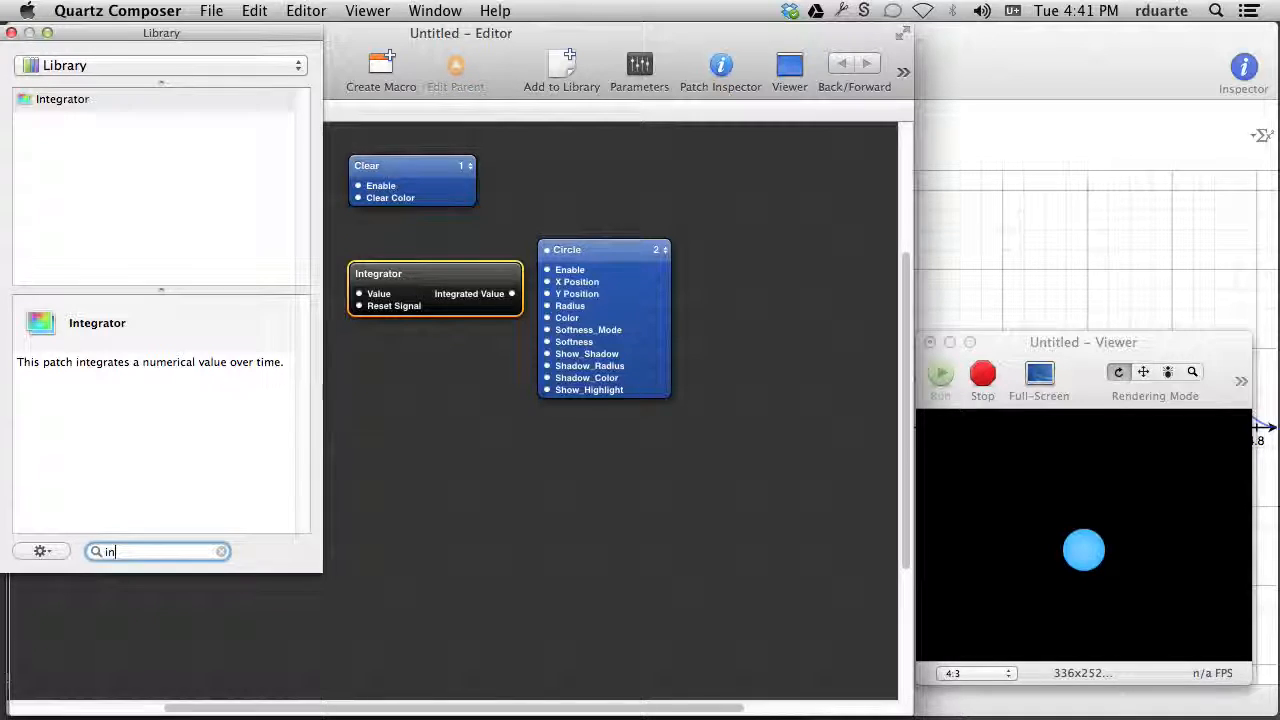
{"action": "type", "text": "terpol"}
{"action": "key", "text": "Return"}
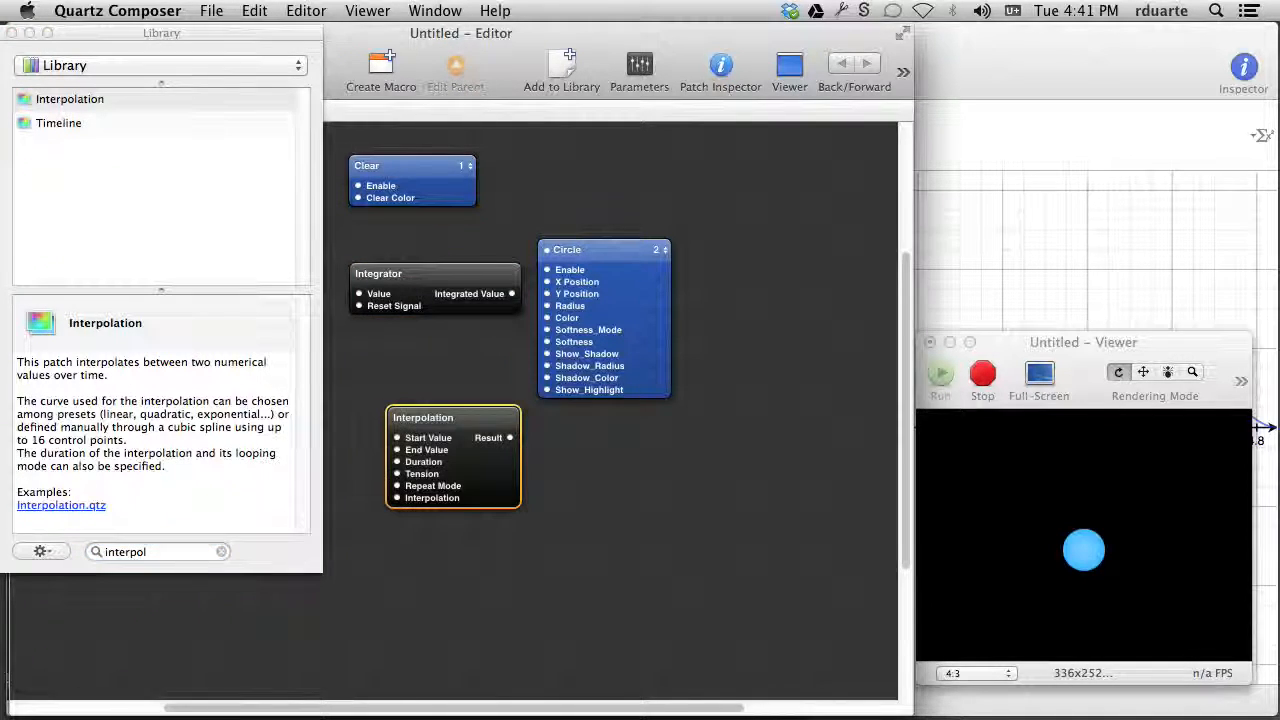
{"action": "left_click_drag", "start_coordinate": [470, 418], "coordinate": [433, 349]}
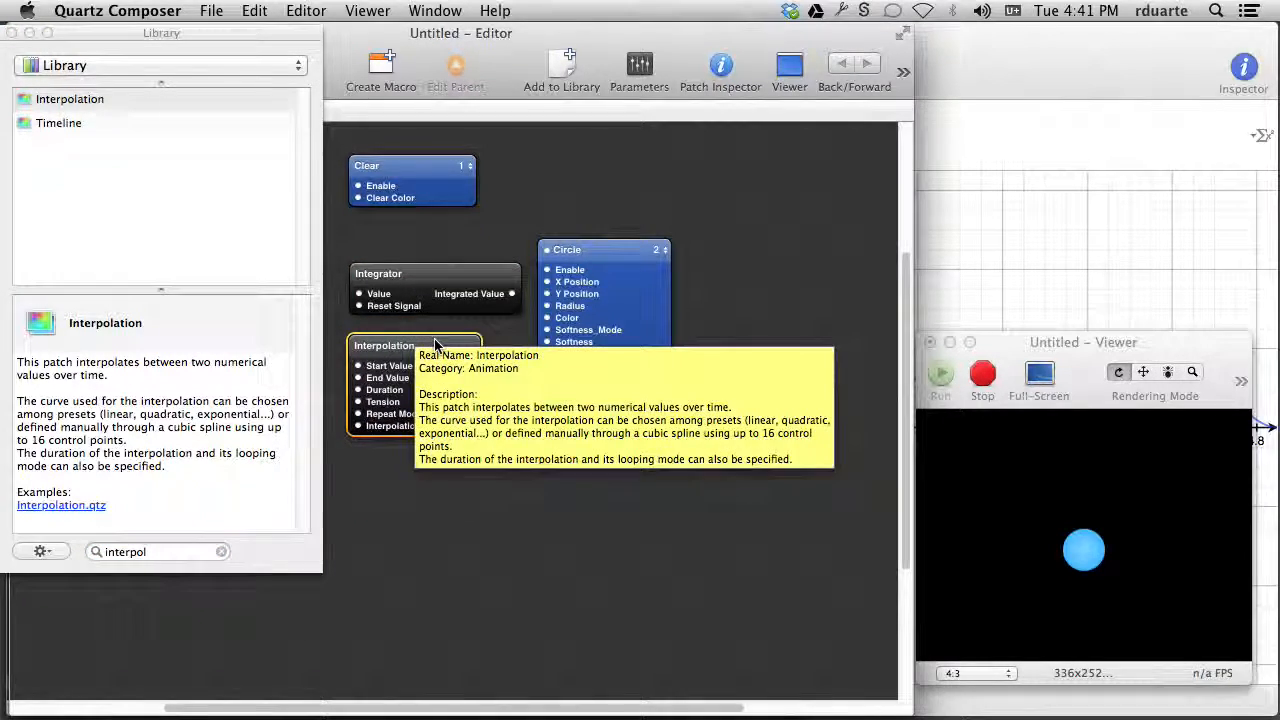
Add a Wave Generator (LFO) patch directly below the Interpolation patch
{"action": "key", "text": "super+Return"}
{"action": "key", "text": "BackSpace"}
{"action": "type", "text": "lfo"}
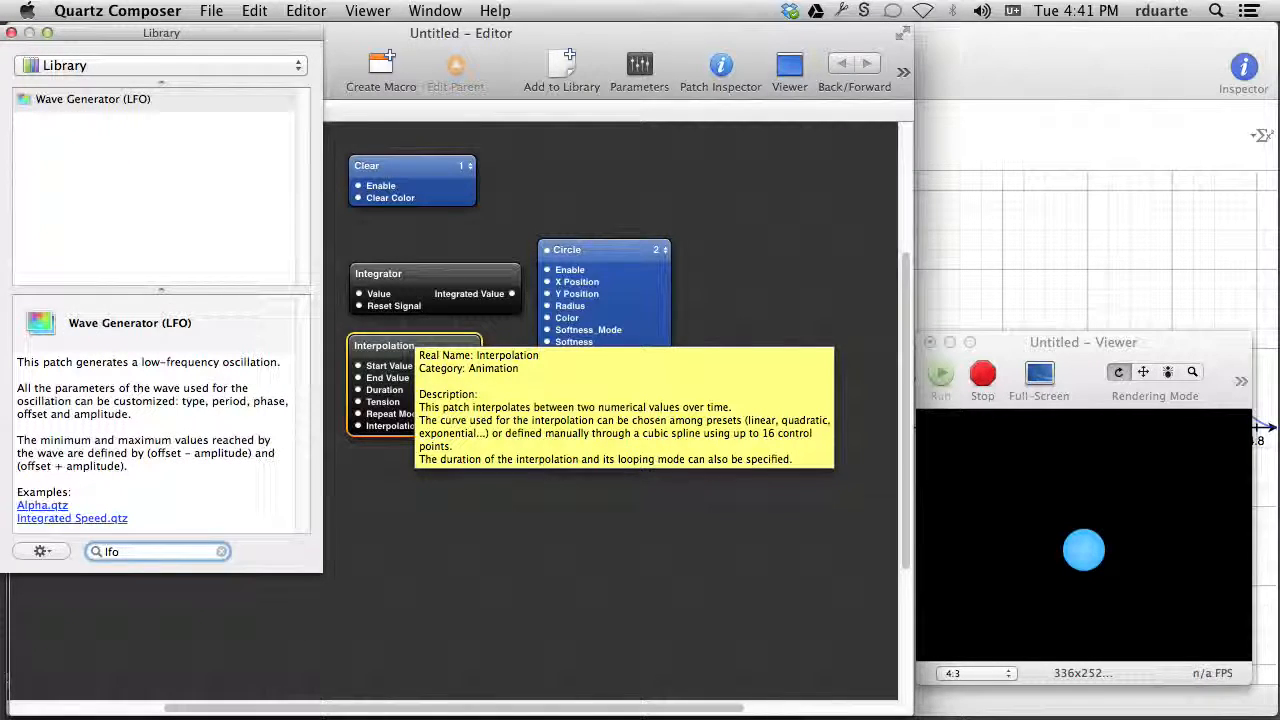
{"action": "key", "text": "Return"}
{"action": "left_click_drag", "start_coordinate": [491, 428], "coordinate": [455, 478]}
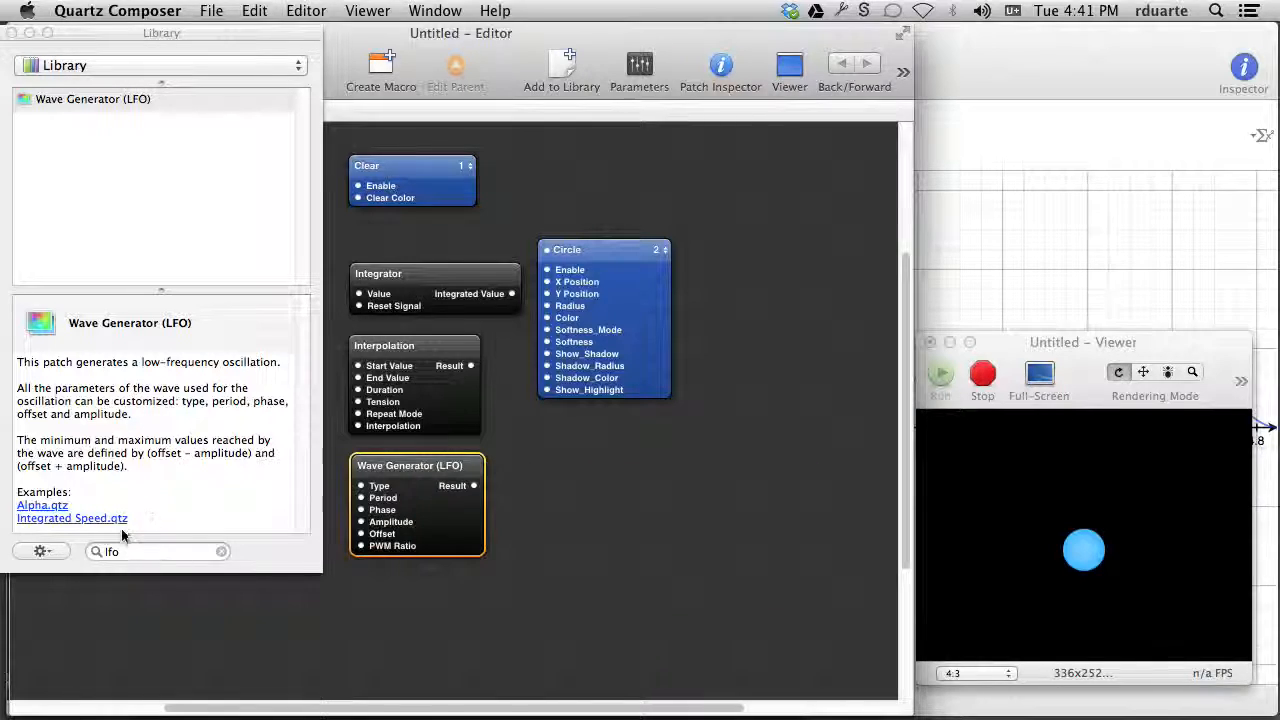
Add a Timeline patch below the Wave Generator and shift the Circle patch away from the column of animation patches
{"action": "left_click", "coordinate": [130, 552]}
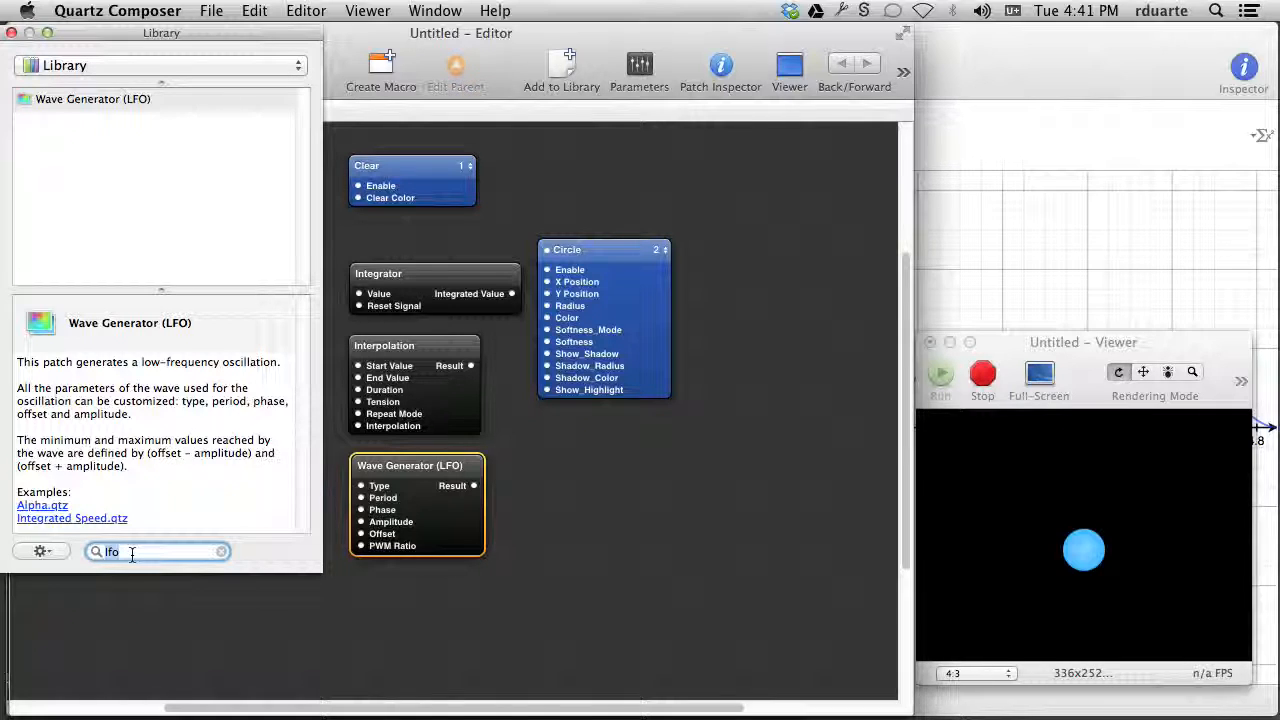
{"action": "type", "text": "timeline"}
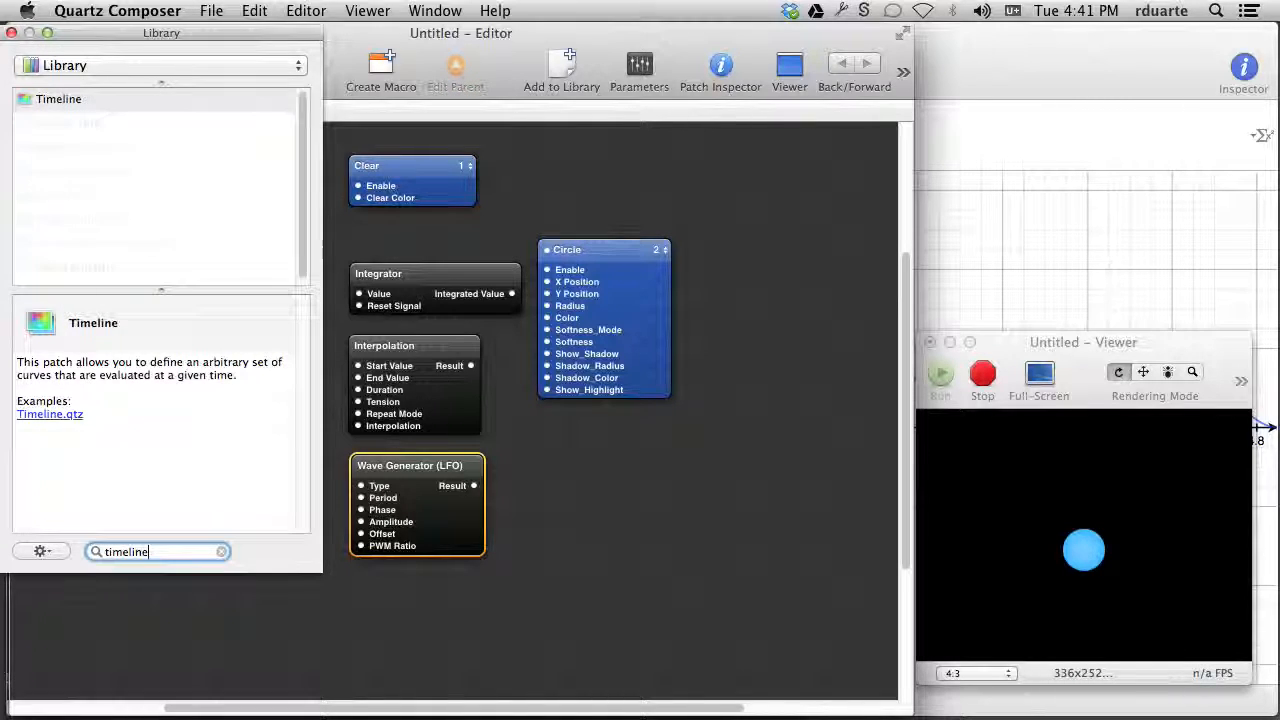
{"action": "key", "text": "Return"}
{"action": "left_click_drag", "start_coordinate": [462, 418], "coordinate": [415, 584]}
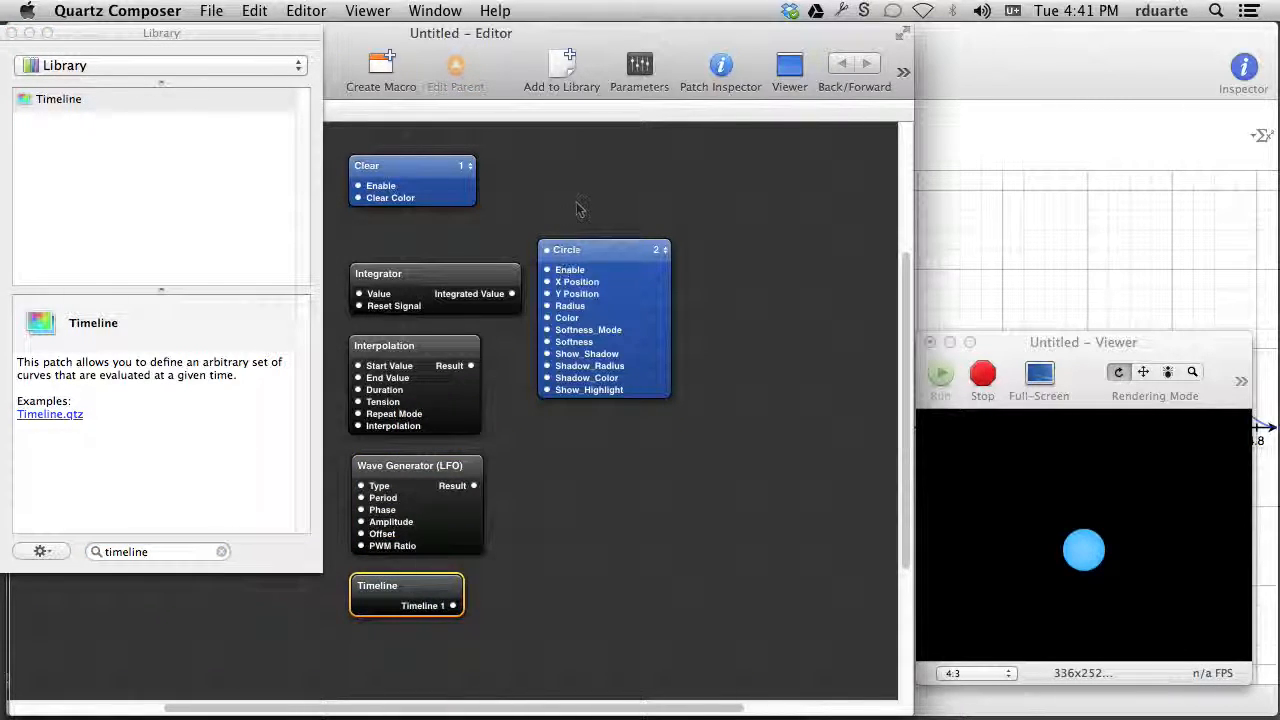
{"action": "left_click_drag", "start_coordinate": [586, 260], "coordinate": [611, 271]}
Show the Integrator patch's parameters, close the patch library and open the Value parameter for editing
{"action": "left_click", "coordinate": [466, 286]}
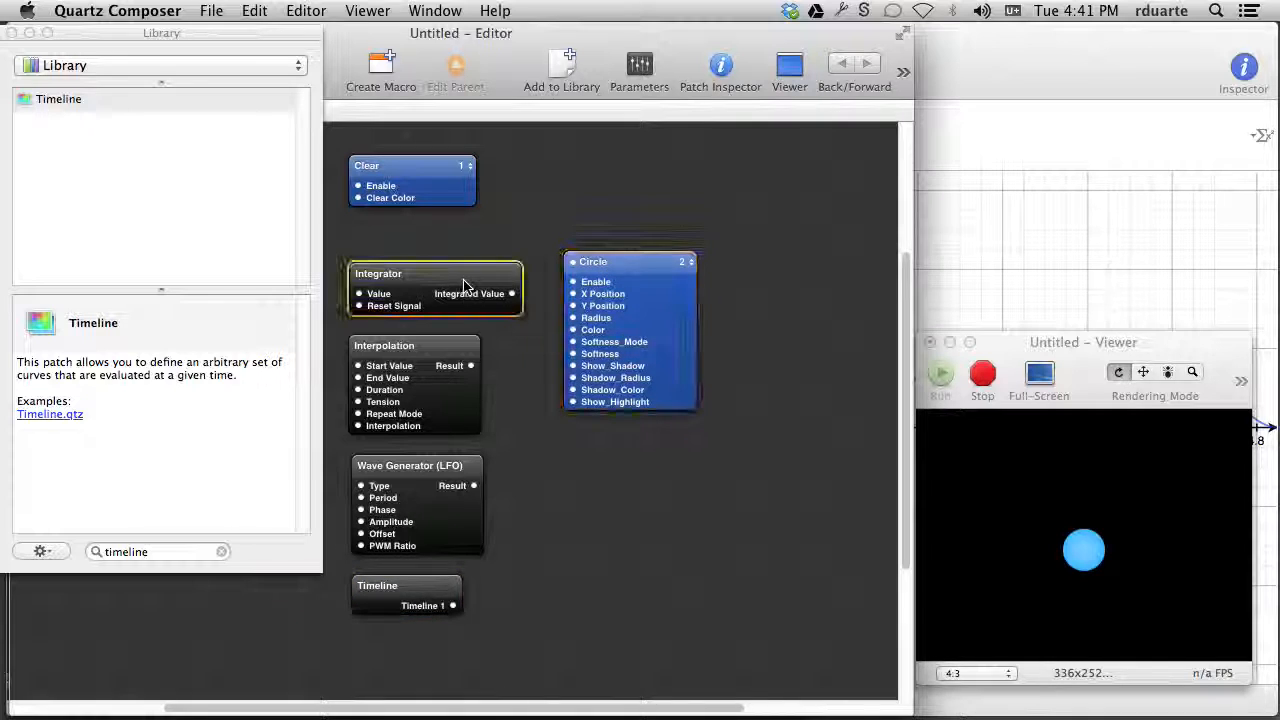
{"action": "left_click", "coordinate": [640, 67]}
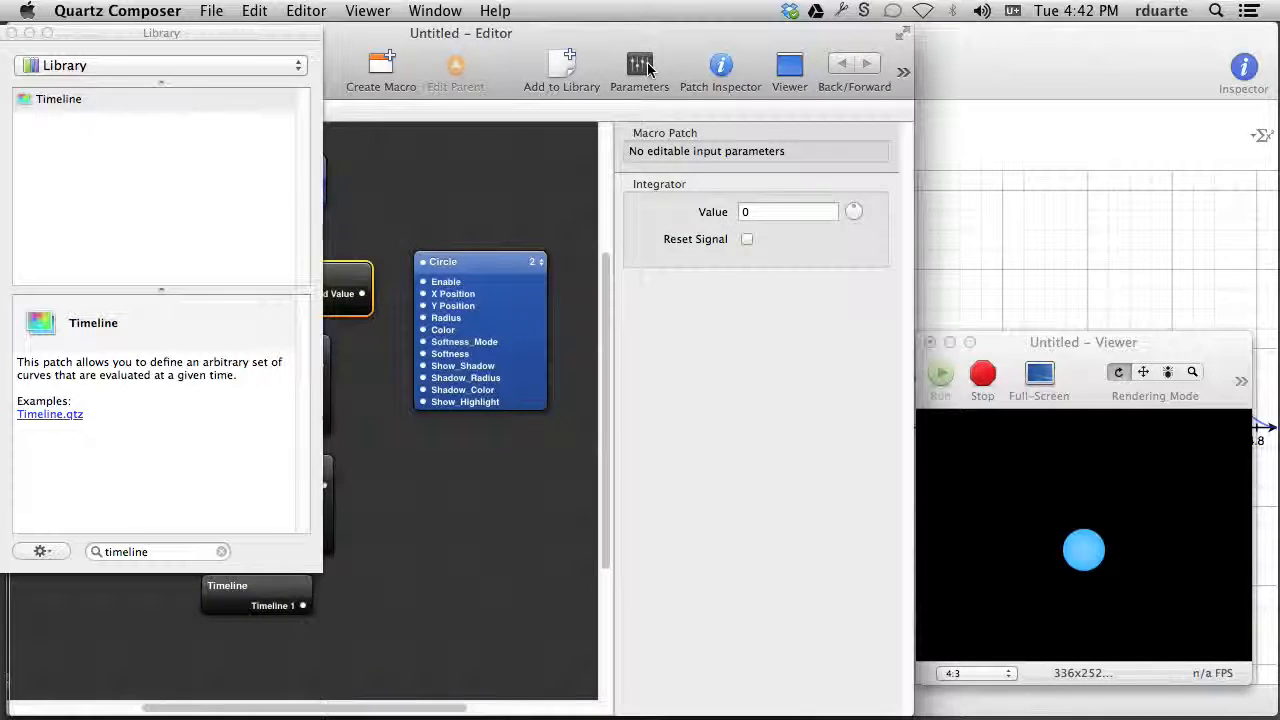
{"action": "left_click", "coordinate": [8, 31]}
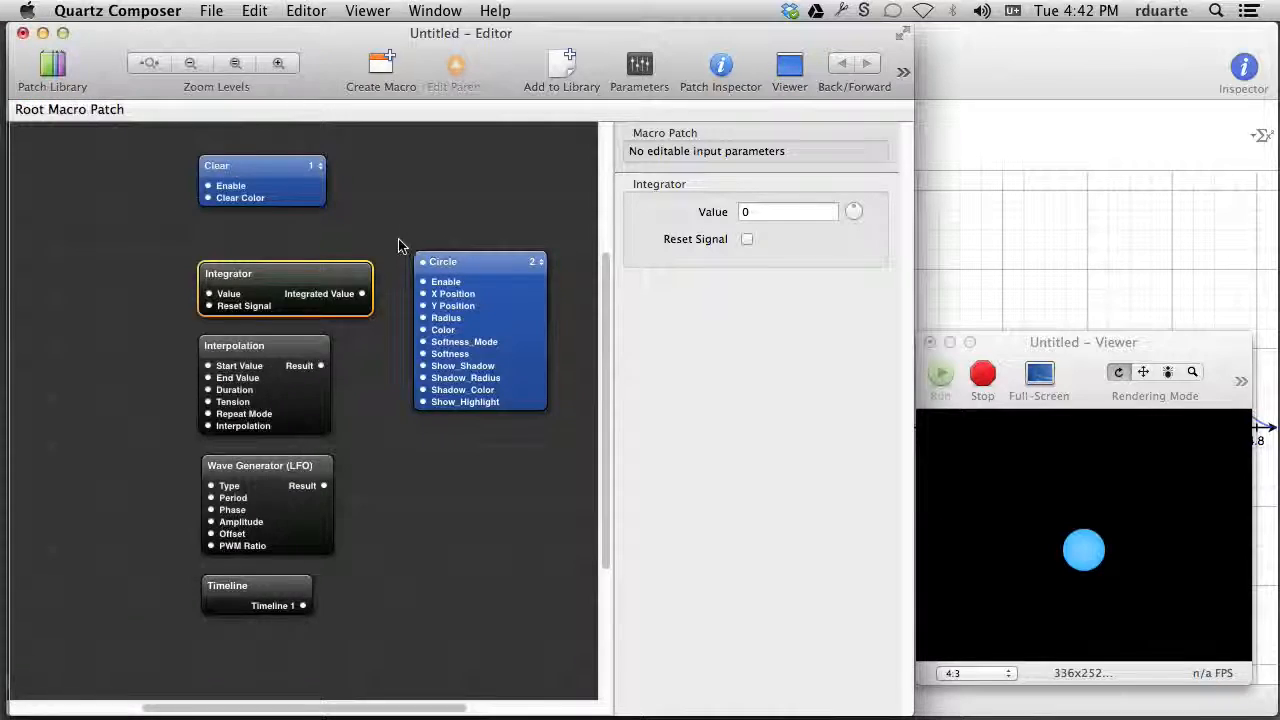
{"action": "left_click", "coordinate": [762, 212]}
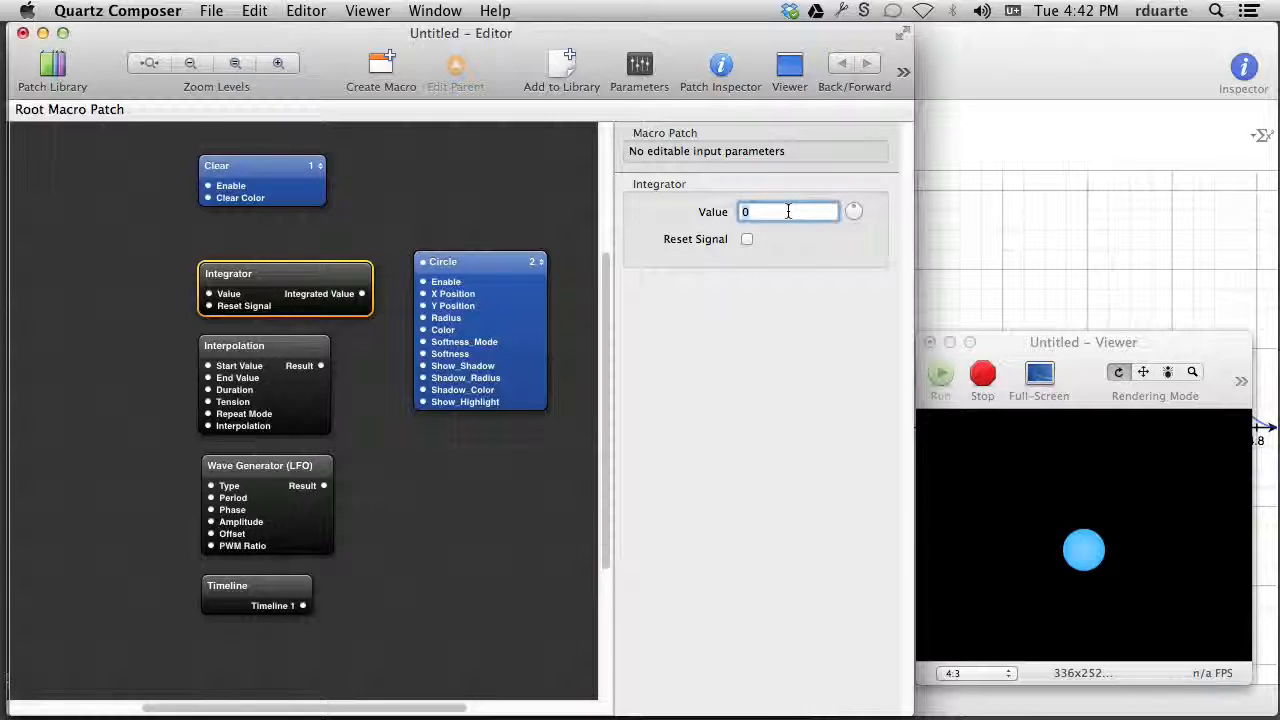
Add an Instructions patch below the Circle patch and close the patch library
{"action": "left_click", "coordinate": [537, 443]}
{"action": "key", "text": "super+Return"}
{"action": "type", "text": "intr"}
{"action": "key", "text": "BackSpace"}
{"action": "key", "text": "BackSpace"}
{"action": "type", "text": "st"}
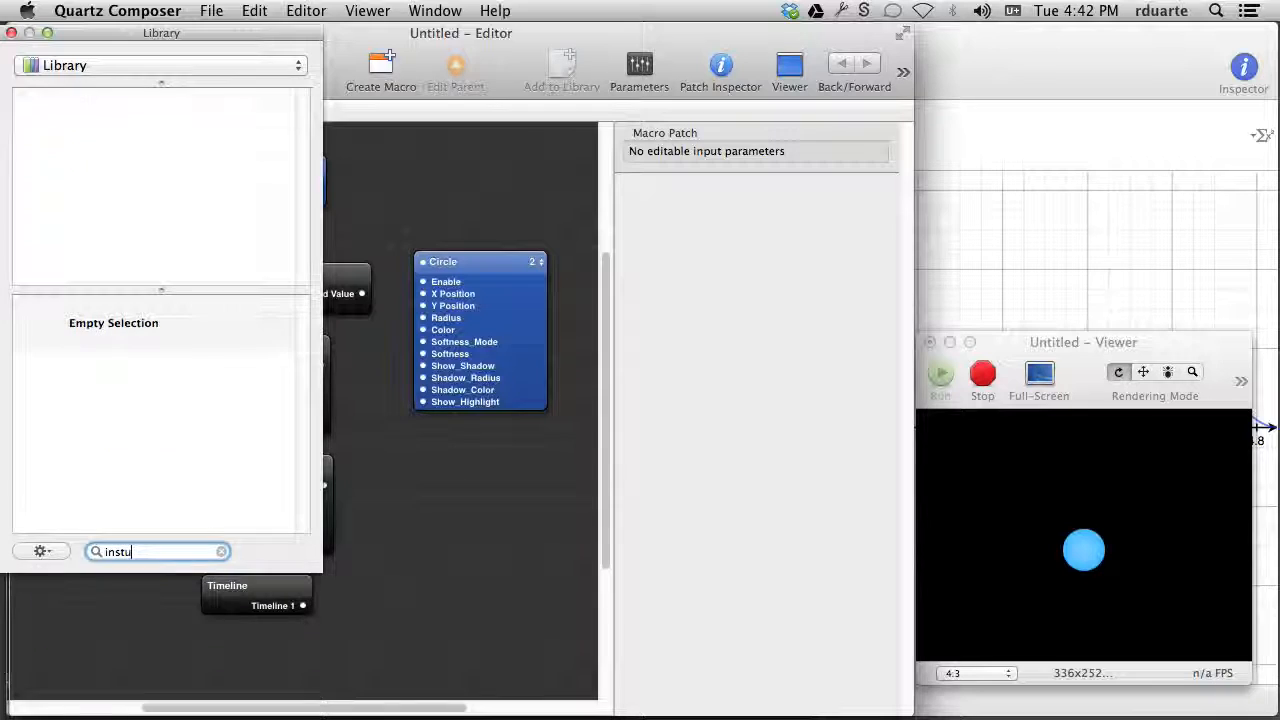
{"action": "type", "text": "r"}
{"action": "key", "text": "Return"}
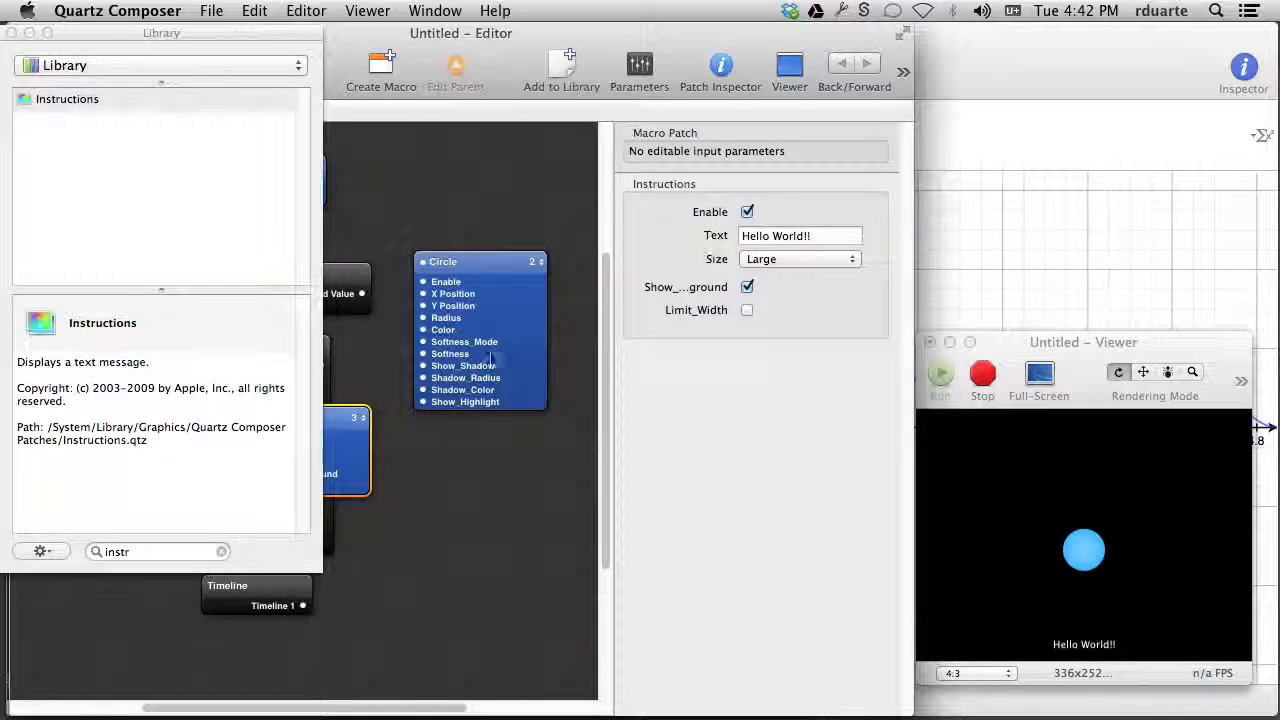
{"action": "left_click_drag", "start_coordinate": [338, 419], "coordinate": [536, 479]}
{"action": "left_click", "coordinate": [240, 421]}
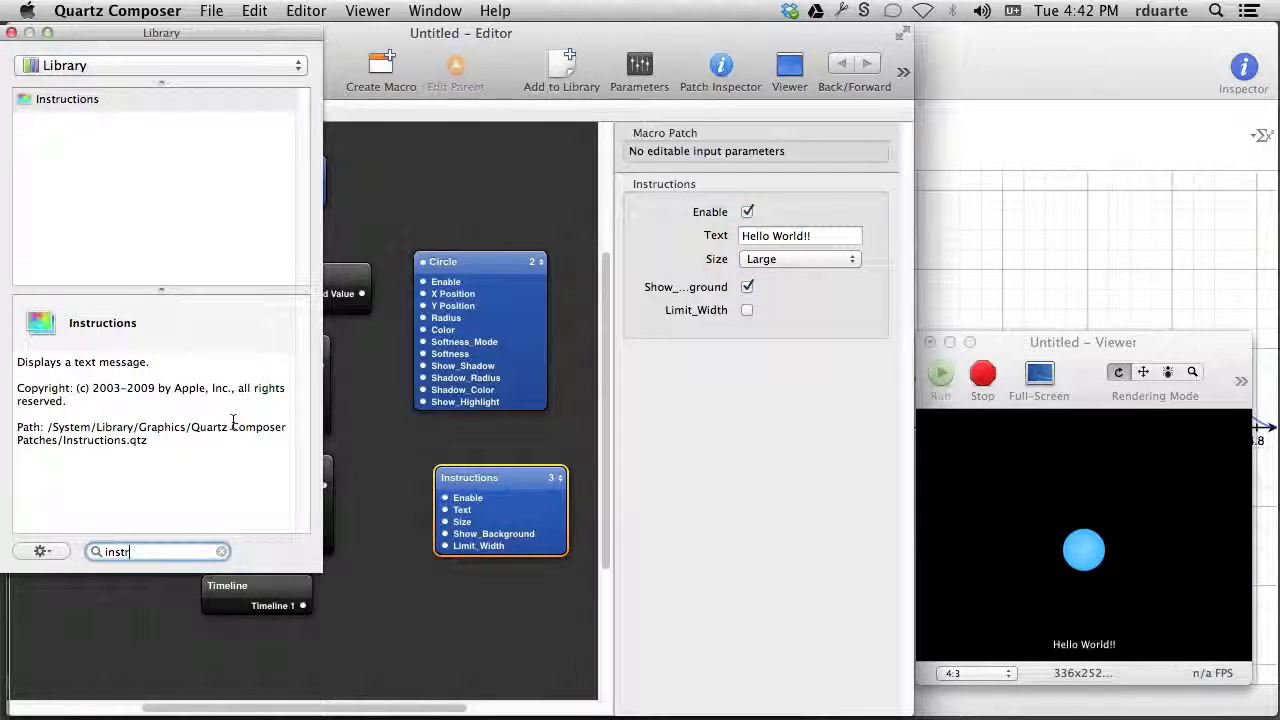
{"action": "key", "text": "super+w"}
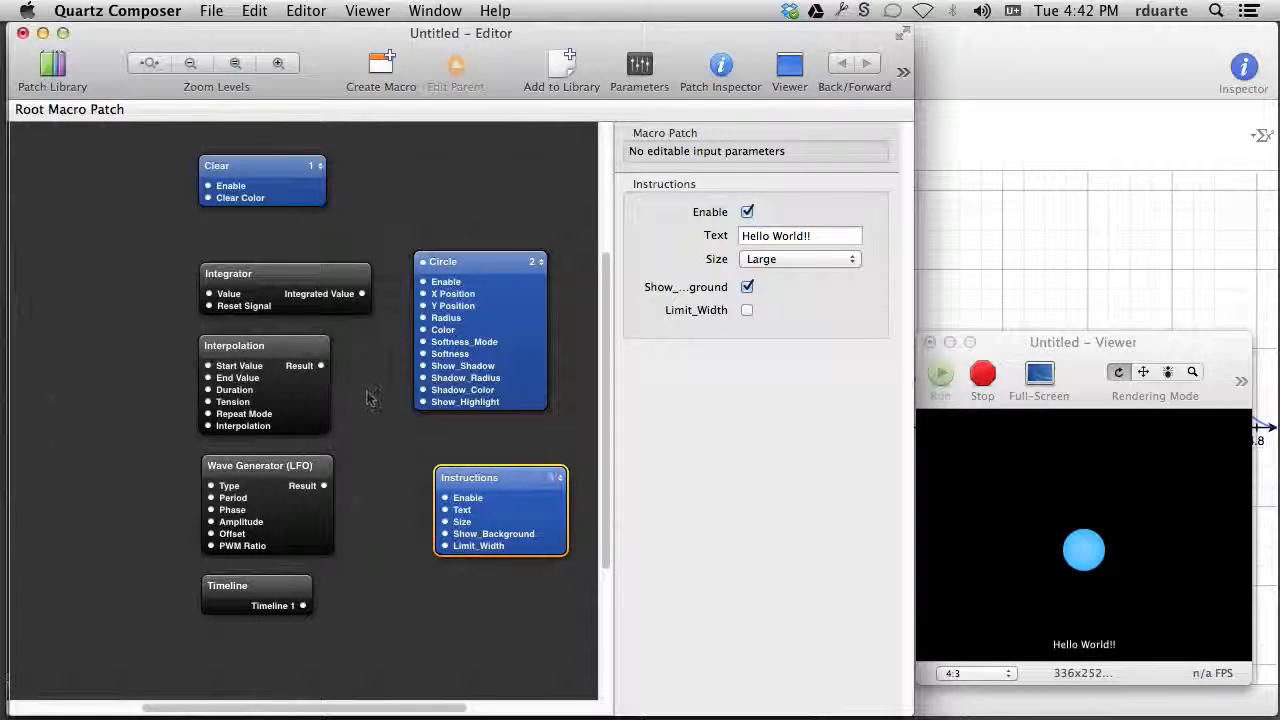
Enlarge the Viewer to 376x282 pixels and connect the Integrator's Integrated Value output to the Instructions patch's Text input
{"action": "left_click", "coordinate": [1249, 683]}
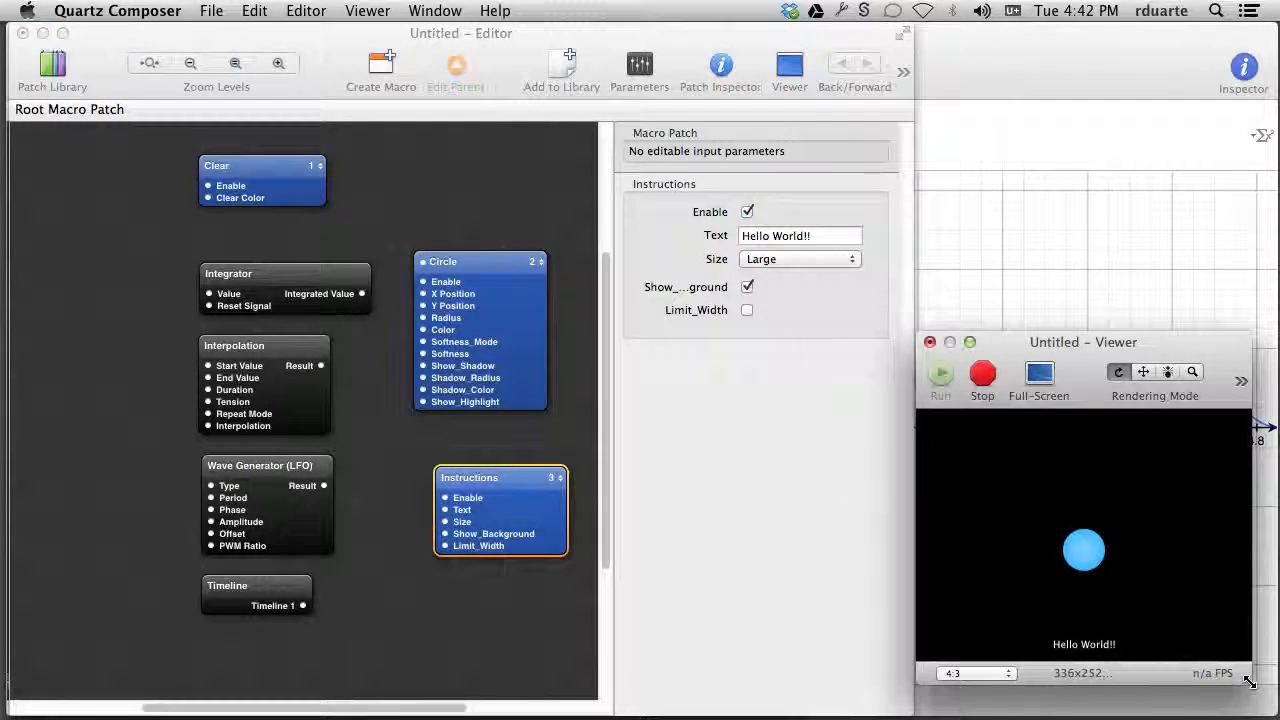
{"action": "left_click_drag", "start_coordinate": [1249, 683], "coordinate": [1272, 710]}
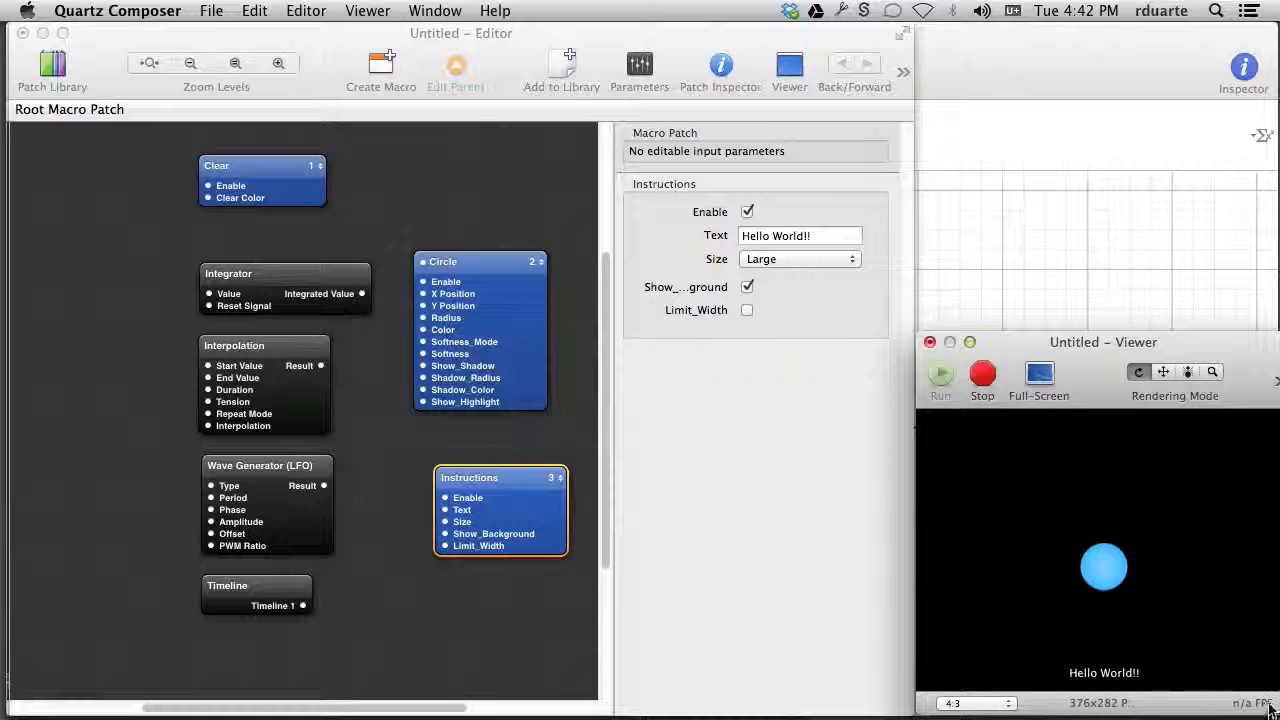
{"action": "left_click", "coordinate": [410, 504]}
{"action": "left_click_drag", "start_coordinate": [363, 294], "coordinate": [445, 510]}
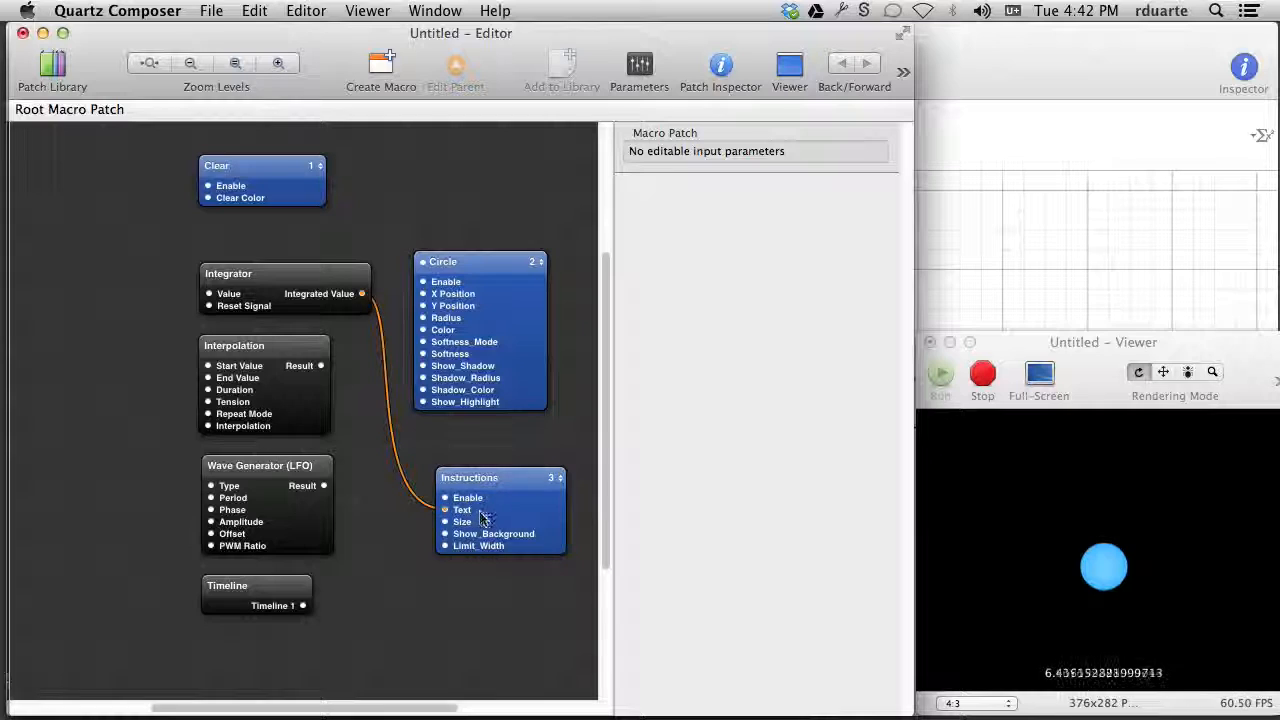
Connect the Integrator's Integrated Value output to the Circle's Y Position input and restart the composition
{"action": "left_click", "coordinate": [969, 376]}
{"action": "left_click", "coordinate": [943, 379]}
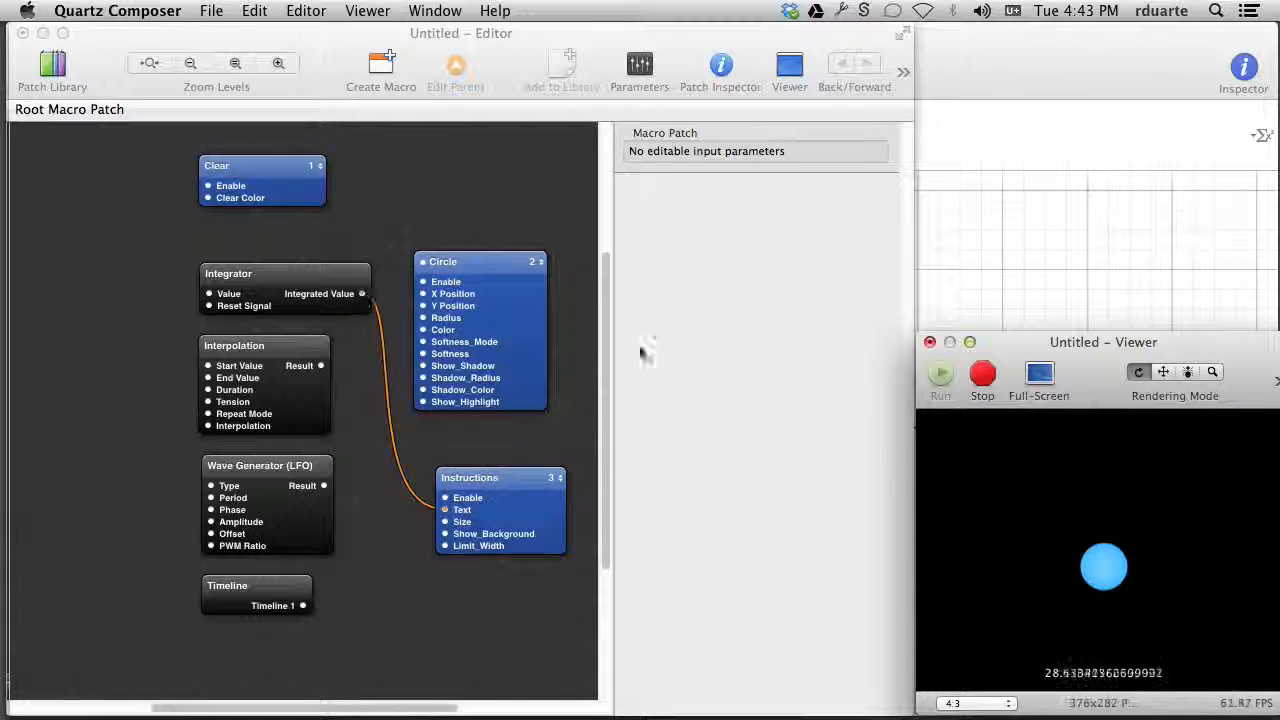
{"action": "left_click", "coordinate": [983, 375]}
{"action": "left_click_drag", "start_coordinate": [362, 293], "coordinate": [425, 307]}
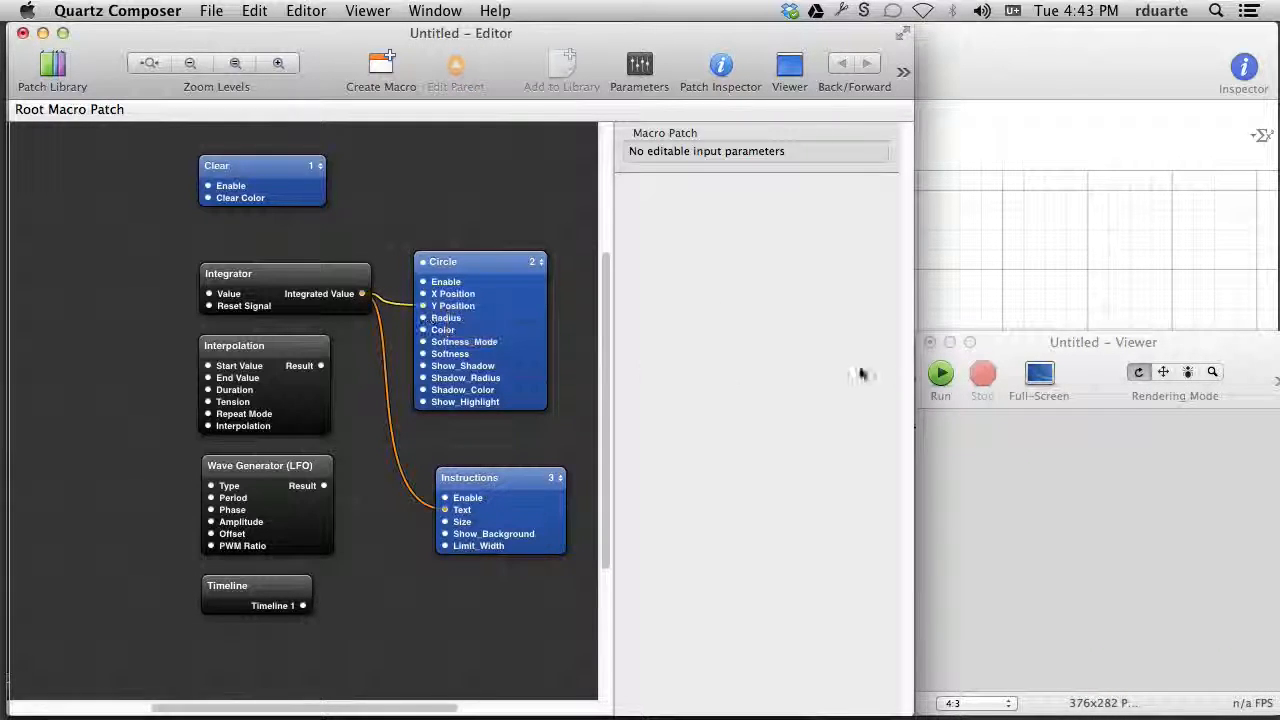
{"action": "left_click", "coordinate": [1046, 350]}
{"action": "left_click", "coordinate": [942, 373]}
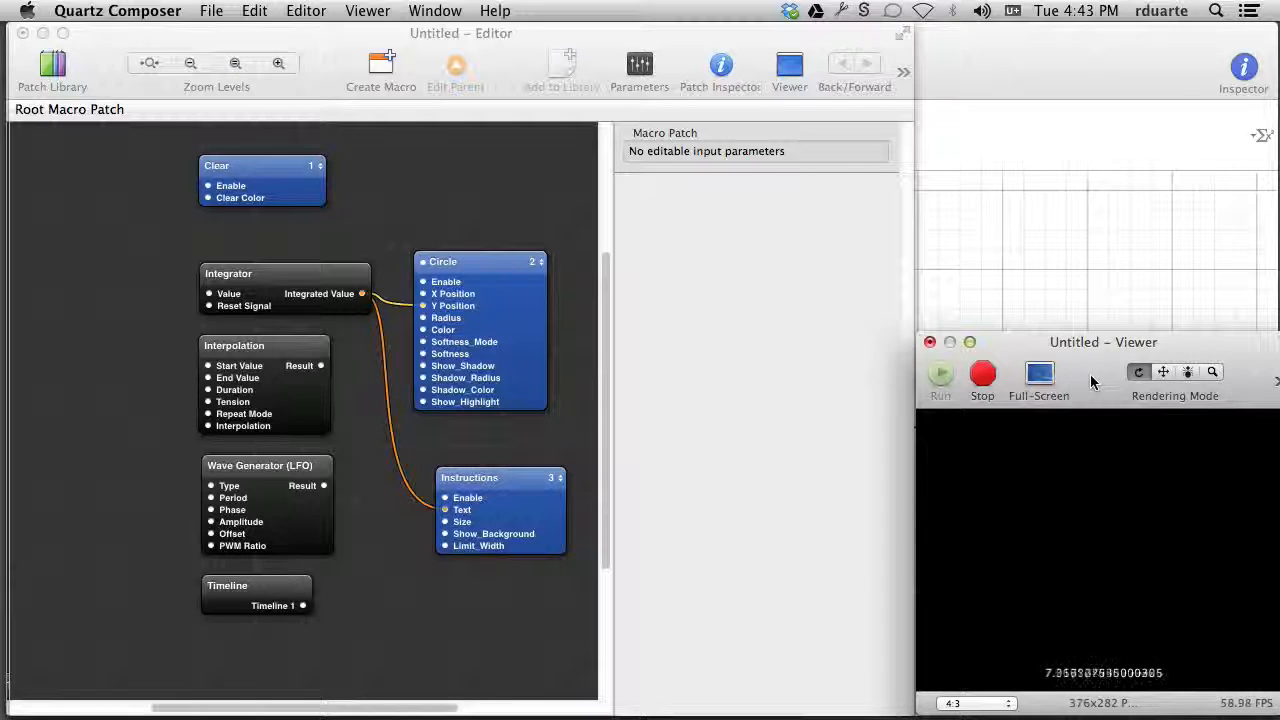
Show the Integrator's parameters and restart the composition to watch how the patch moves the circle
{"action": "left_click", "coordinate": [342, 303]}
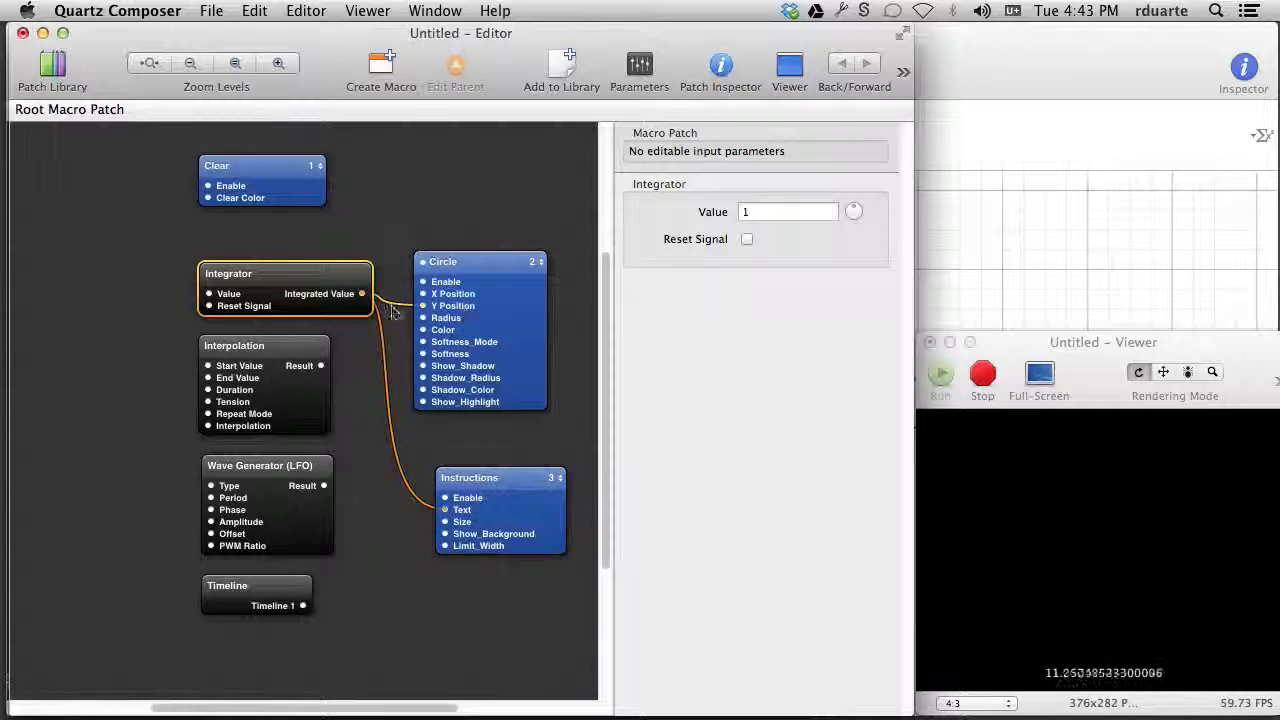
{"action": "left_click", "coordinate": [984, 375]}
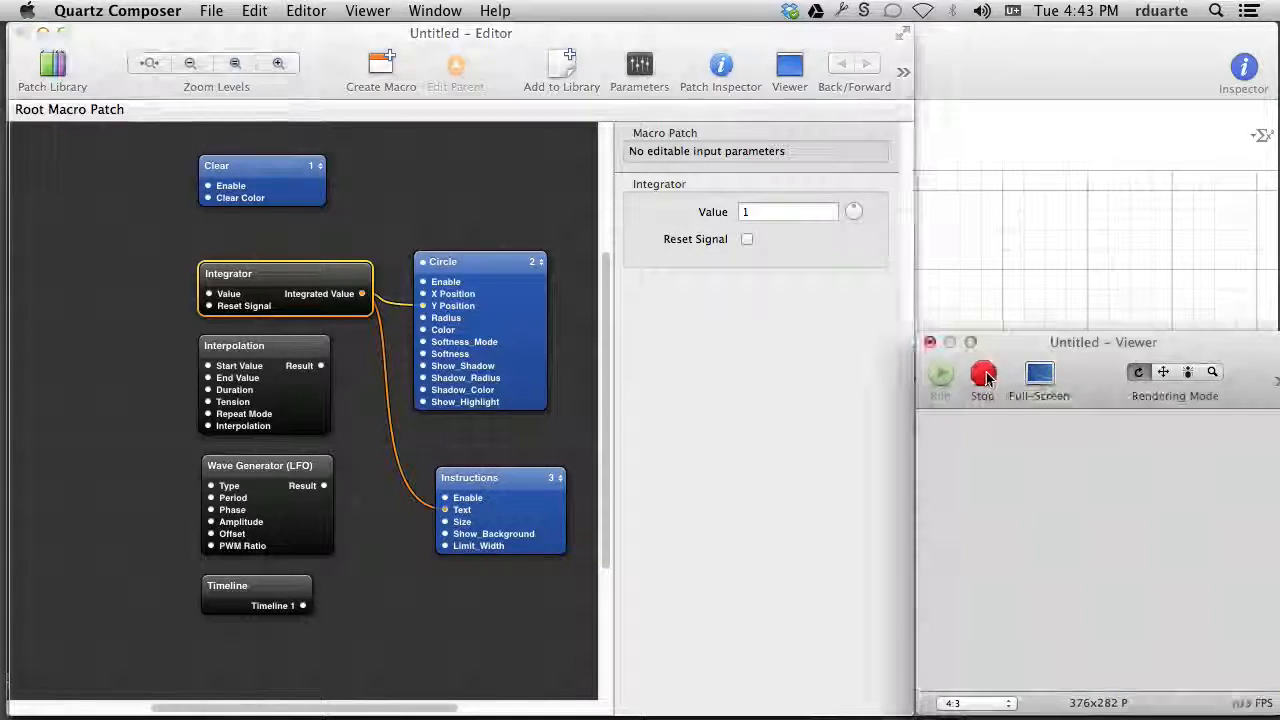
{"action": "left_click", "coordinate": [269, 276]}
{"action": "left_click", "coordinate": [345, 238]}
{"action": "left_click", "coordinate": [309, 291]}
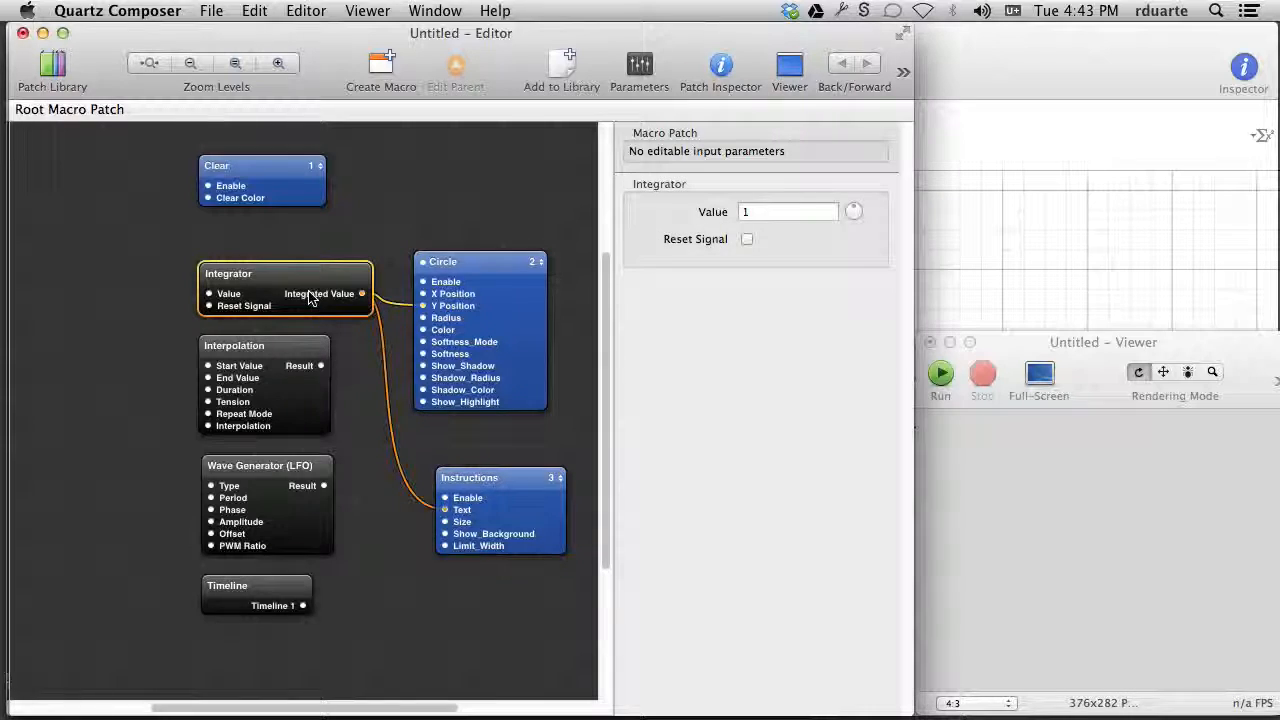
{"action": "left_click", "coordinate": [948, 370]}
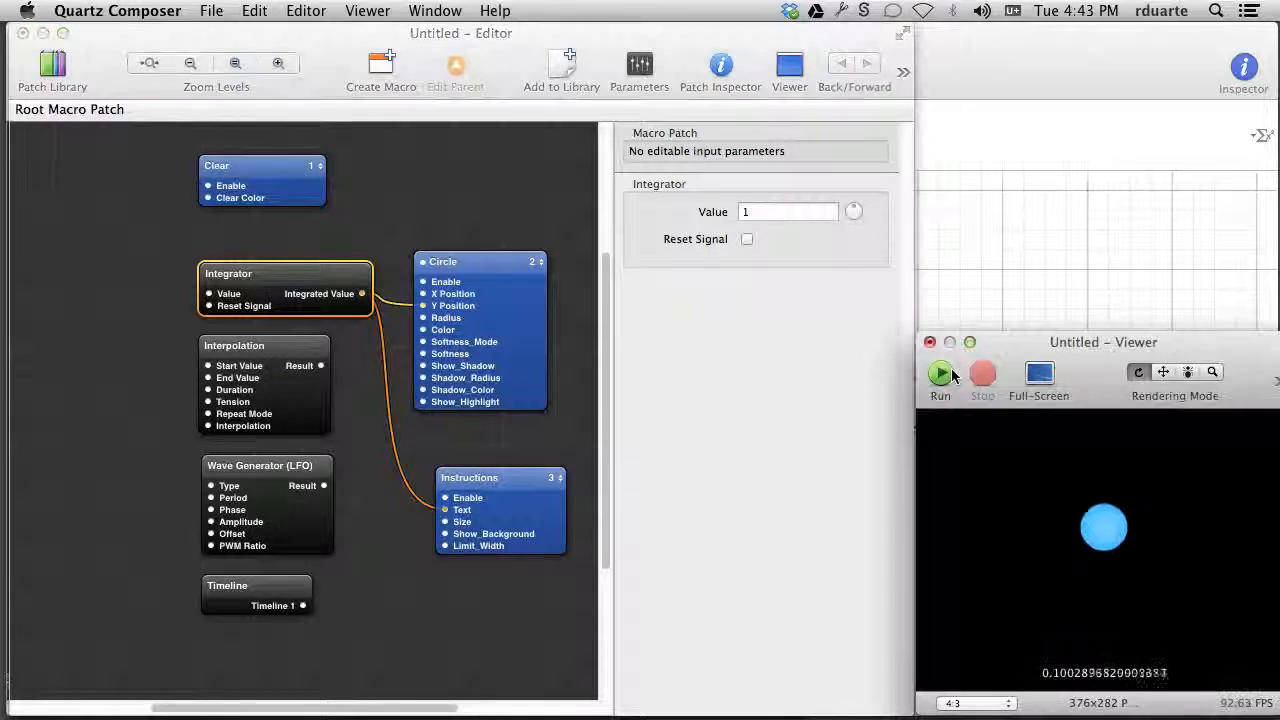
Set the Integrator's Value to 10 and restart the composition
{"action": "left_click", "coordinate": [775, 214]}
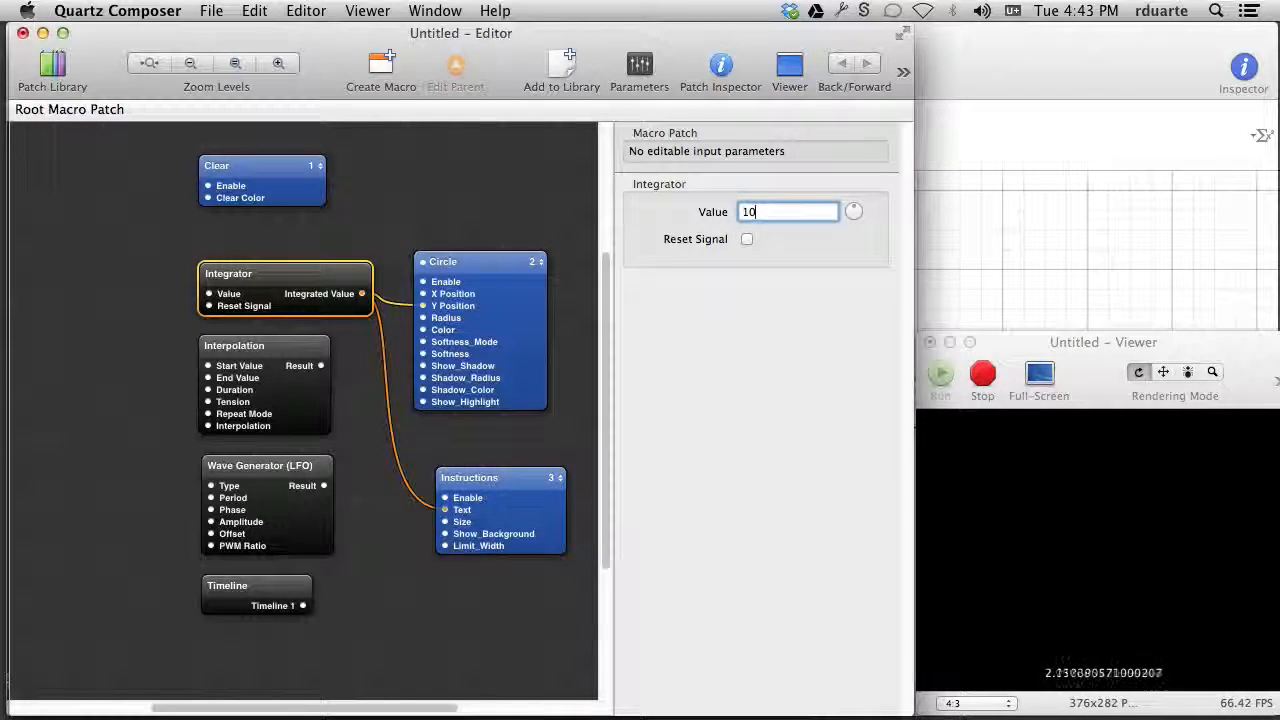
{"action": "left_click", "coordinate": [982, 374]}
{"action": "left_click", "coordinate": [940, 374]}
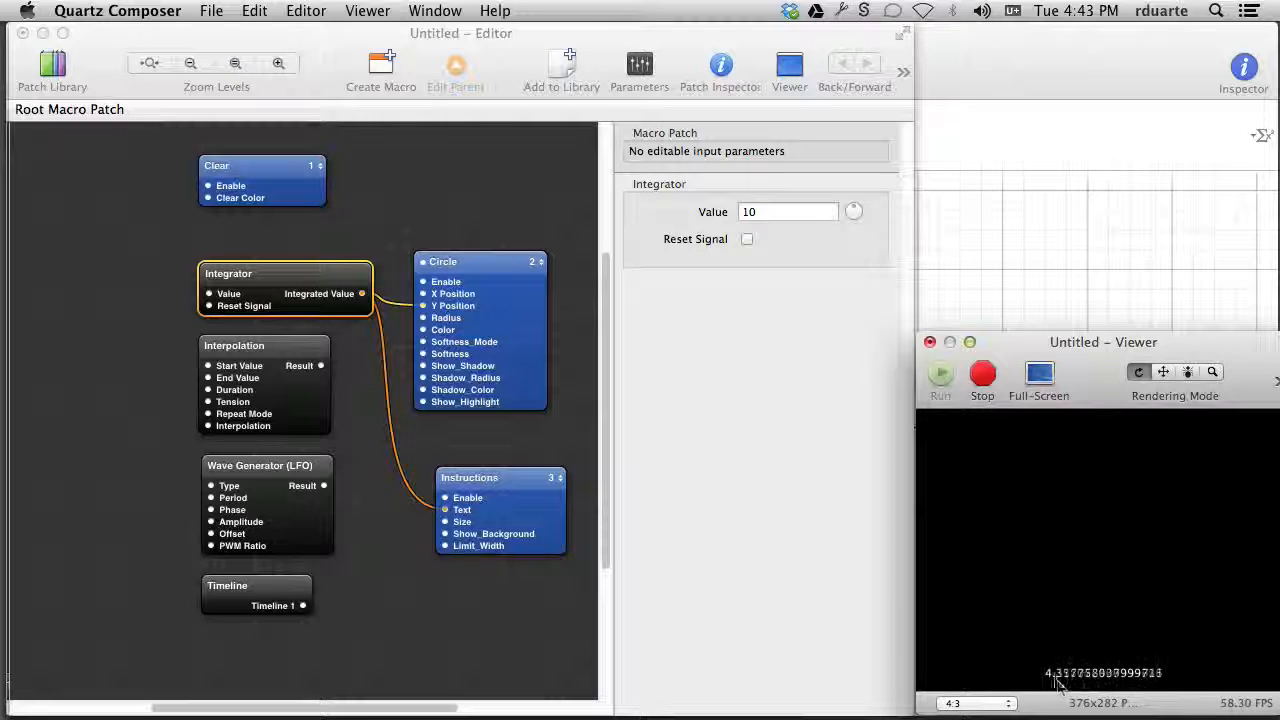
Set the Integrator's Value to 0.1
{"action": "left_click", "coordinate": [391, 249]}
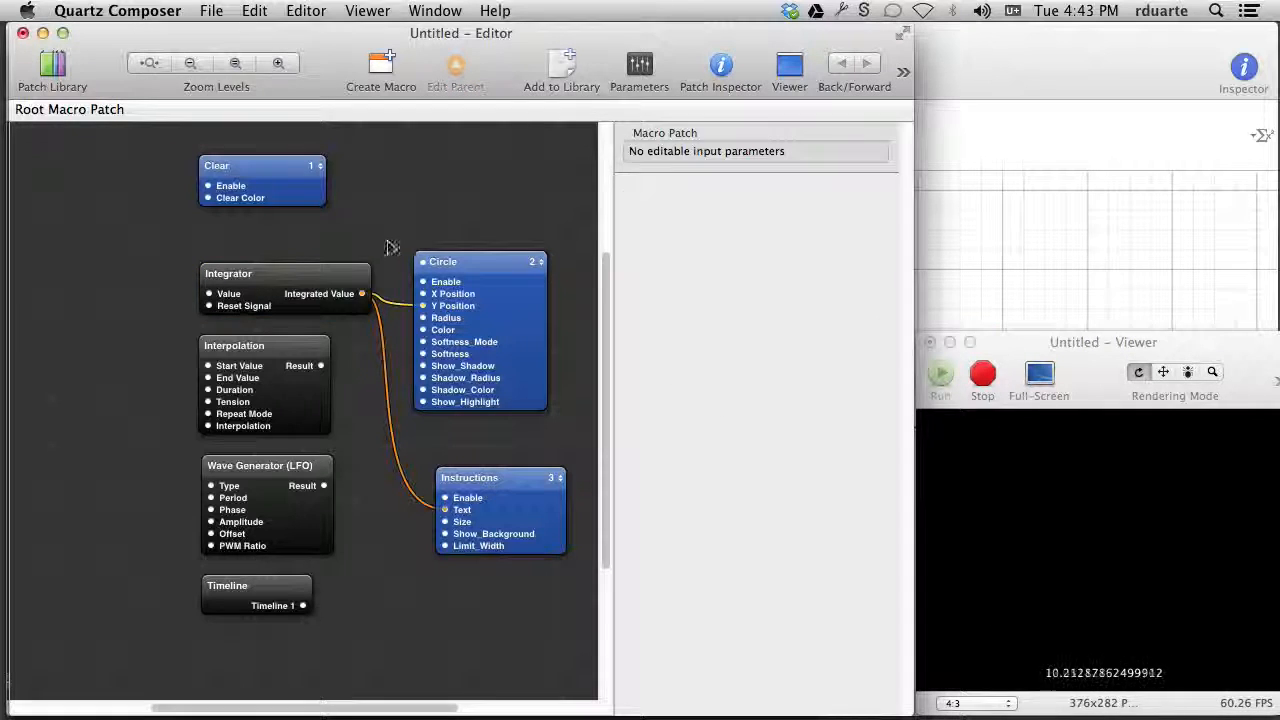
{"action": "left_click", "coordinate": [298, 312]}
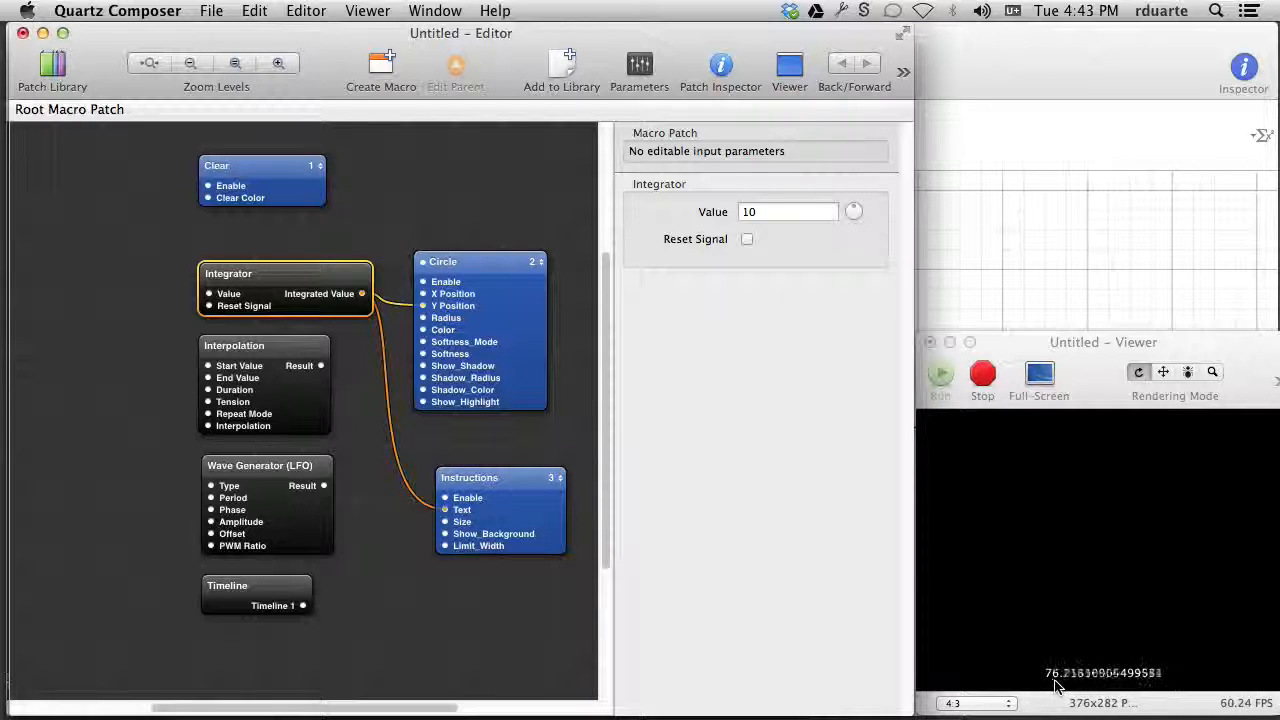
{"action": "left_click", "coordinate": [768, 211]}
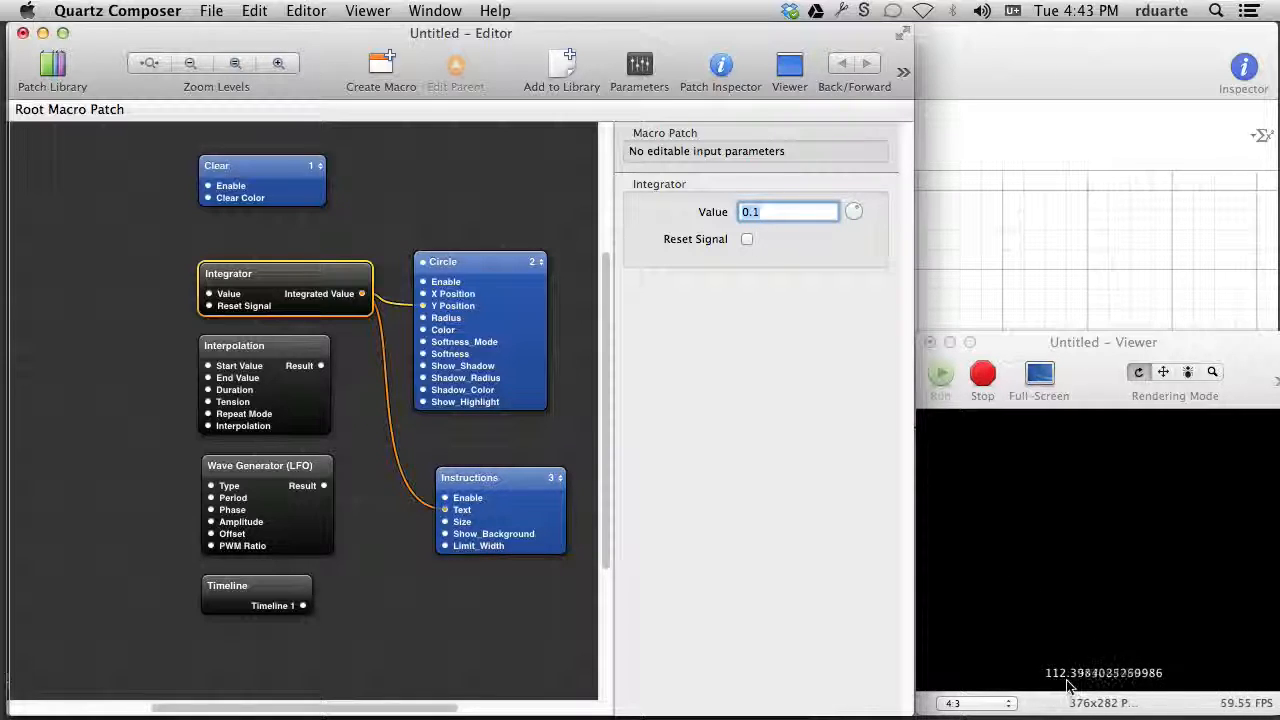
Stop the composition, delete the Integrator patch and move the Interpolation patch into its place beside the Circle patch
{"action": "left_click", "coordinate": [983, 374]}
{"action": "left_click", "coordinate": [346, 237]}
{"action": "left_click", "coordinate": [314, 287]}
{"action": "key", "text": "Delete"}
{"action": "left_click_drag", "start_coordinate": [289, 366], "coordinate": [294, 291]}
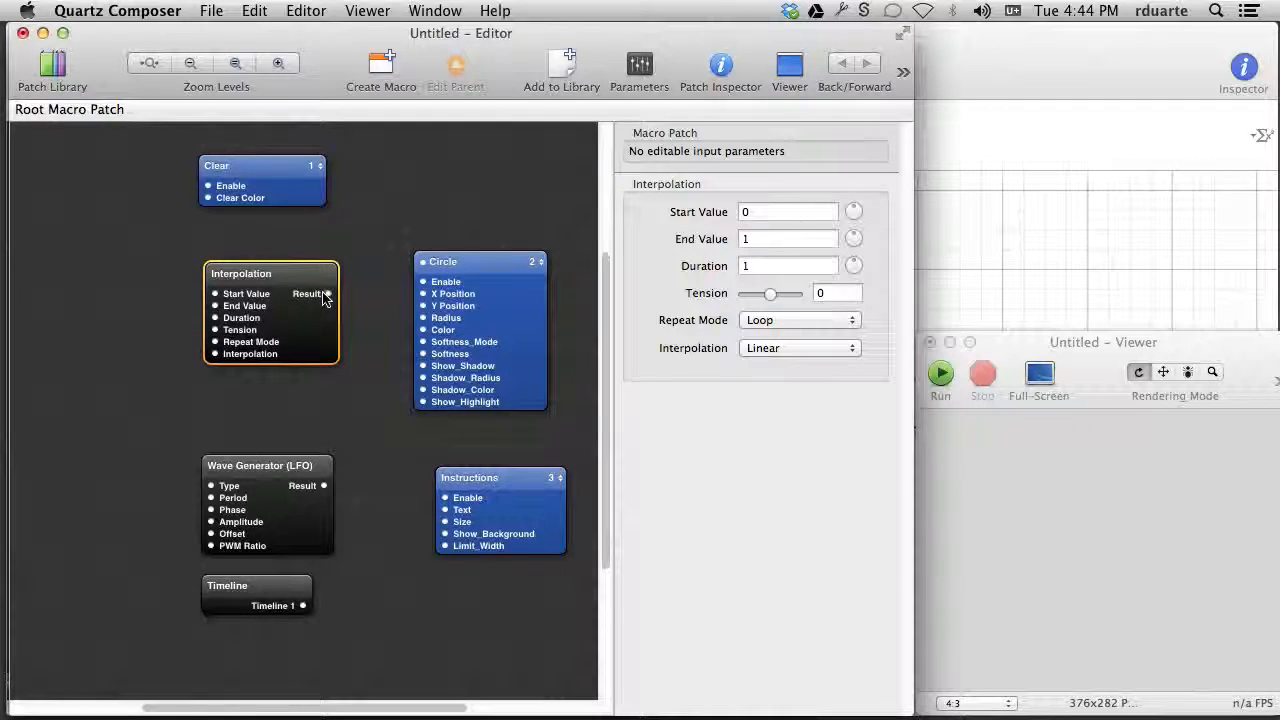
Check the Interpolation's start, end and duration parameters, and connect its Result output to the Circle's Y Position and the Instructions' Text input
{"action": "left_click", "coordinate": [777, 211]}
{"action": "key", "text": "Tab"}
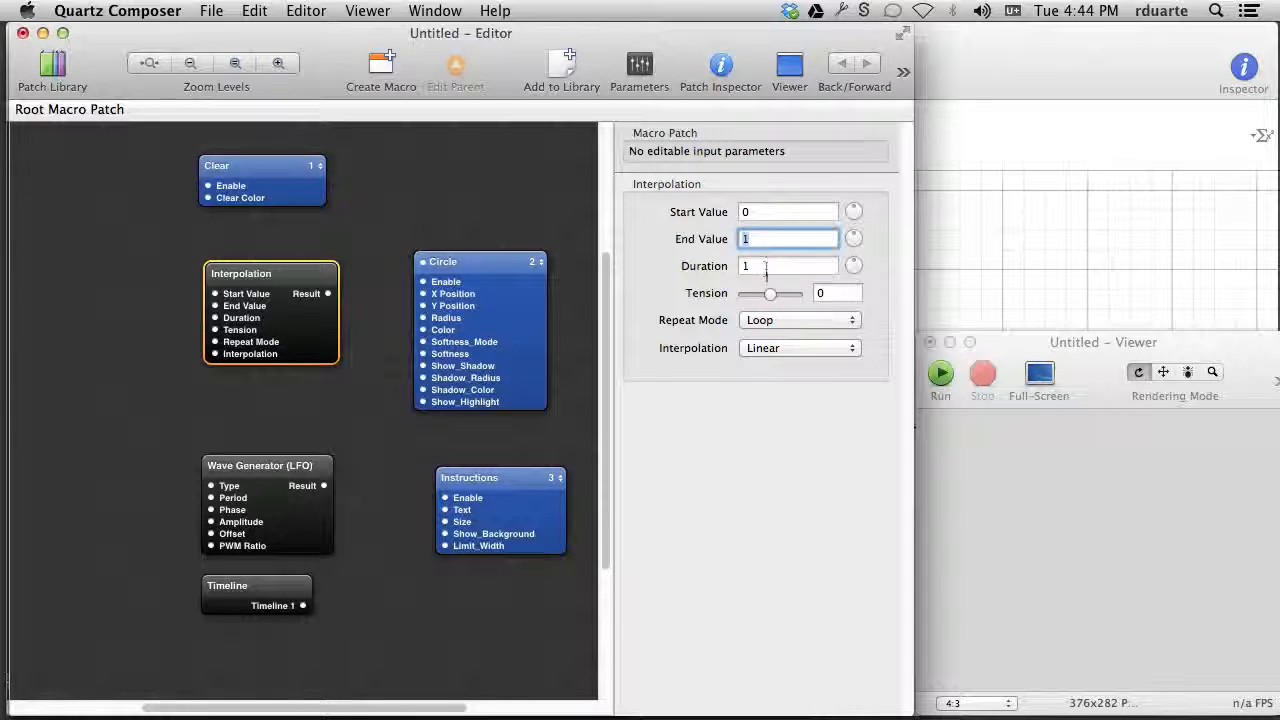
{"action": "left_click", "coordinate": [763, 267]}
{"action": "left_click", "coordinate": [755, 212]}
{"action": "left_click", "coordinate": [747, 239]}
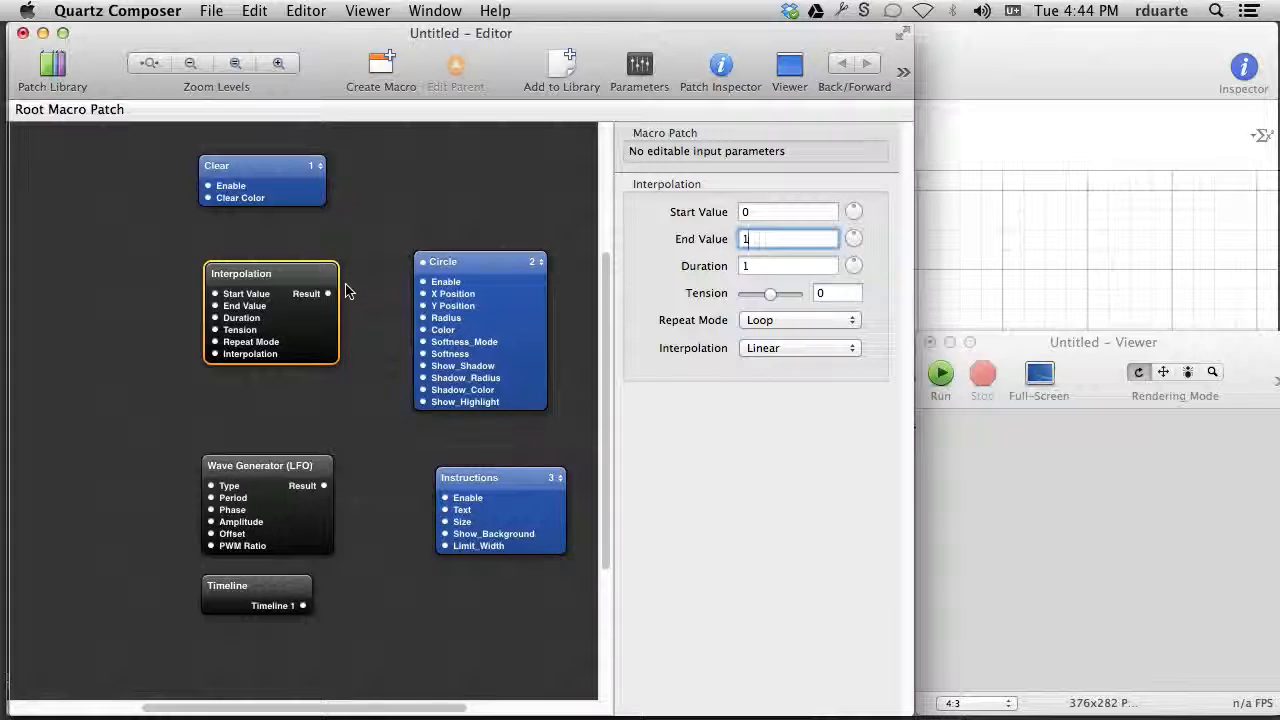
{"action": "left_click_drag", "start_coordinate": [327, 293], "coordinate": [423, 305]}
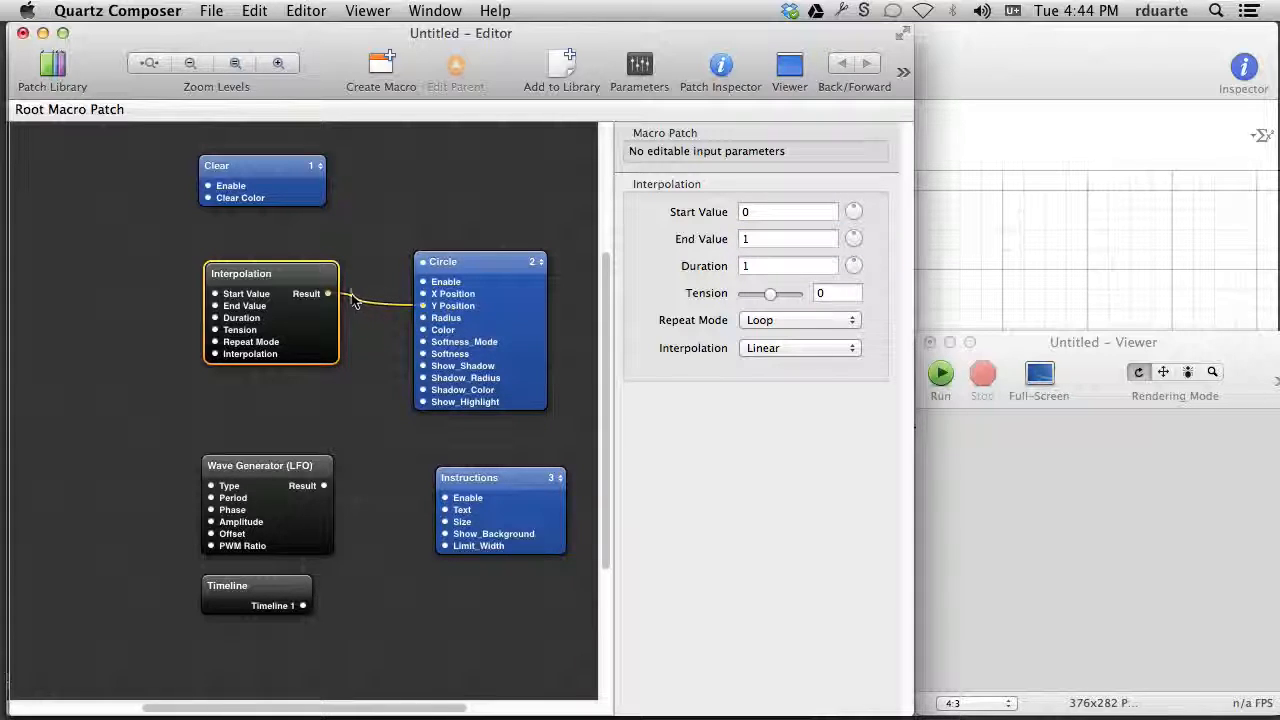
{"action": "left_click_drag", "start_coordinate": [327, 294], "coordinate": [445, 510]}
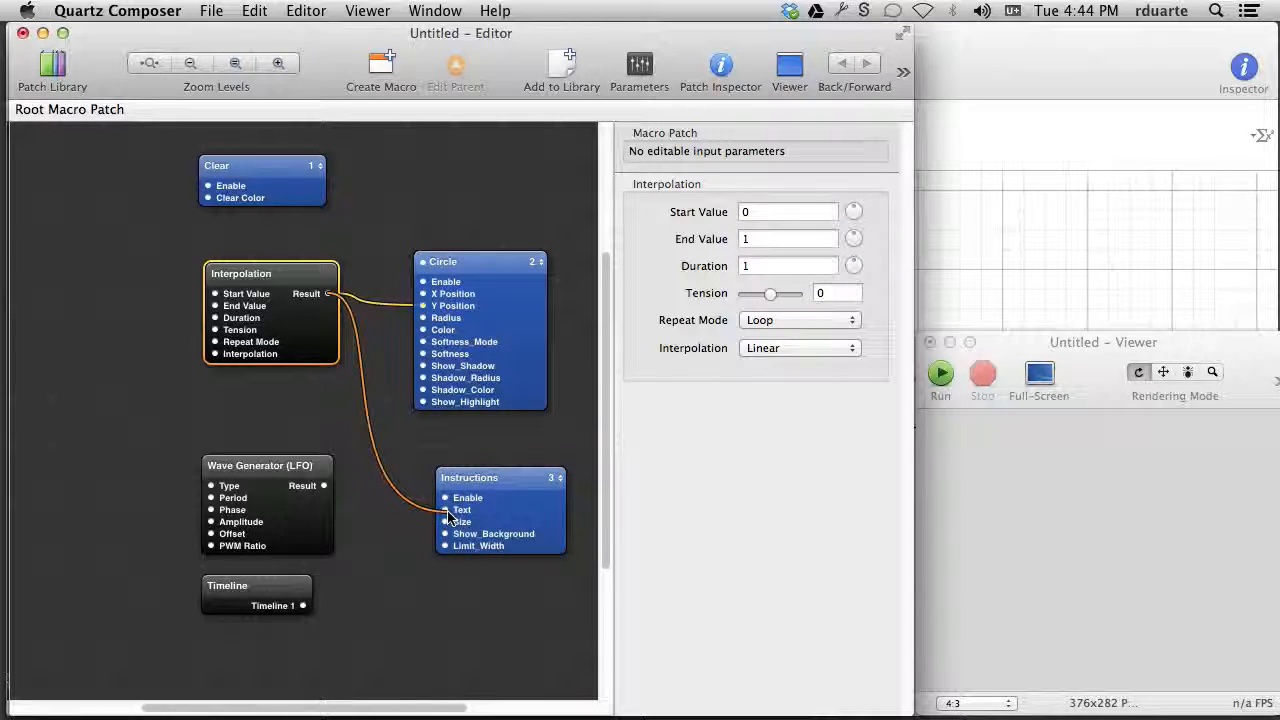
Run the composition and set the Interpolation's Duration to 10
{"action": "left_click", "coordinate": [943, 374]}
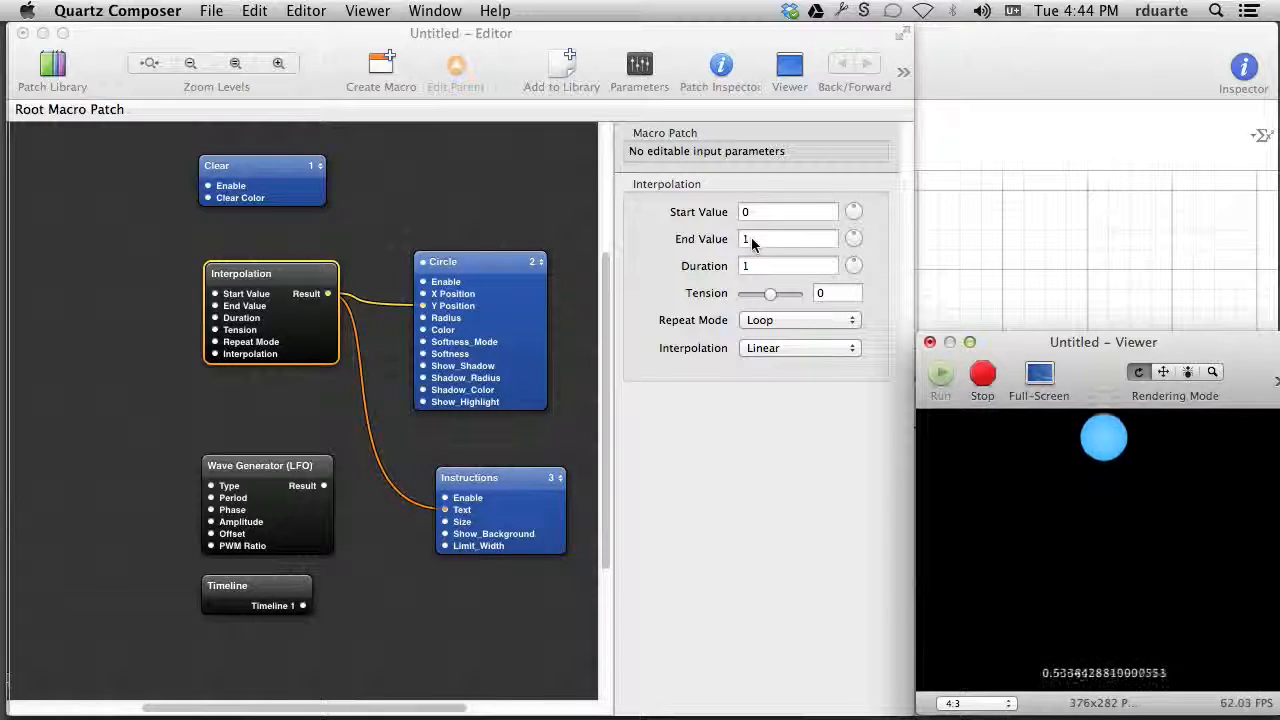
{"action": "left_click", "coordinate": [758, 265]}
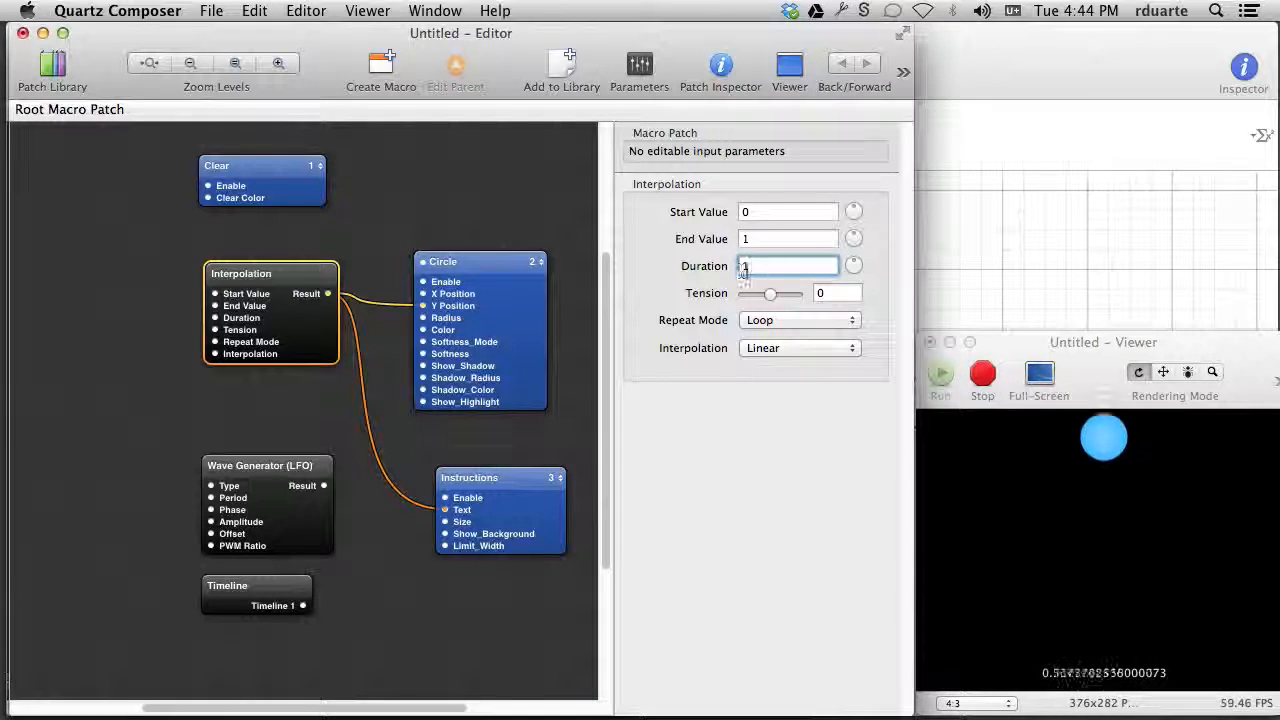
{"action": "type", "text": "0"}
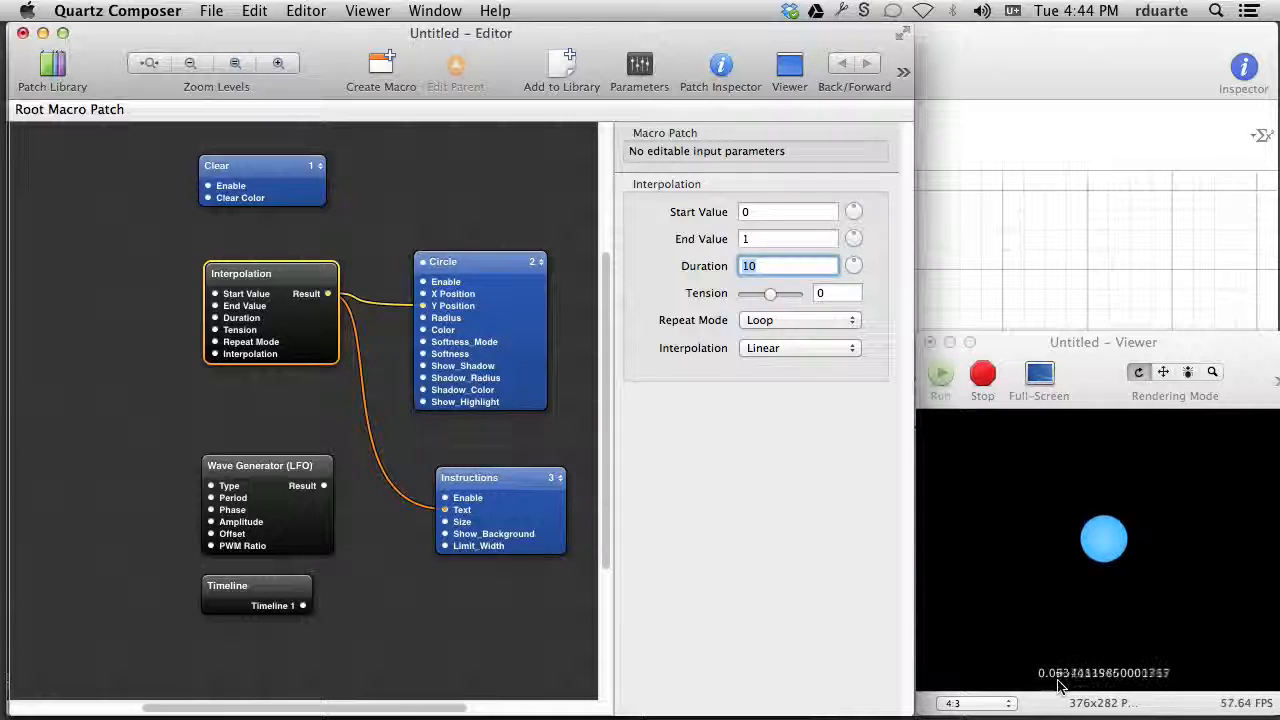
Set the Interpolation's Repeat Mode to Mirrored Loop and its Duration to 1
{"action": "left_click", "coordinate": [761, 322]}
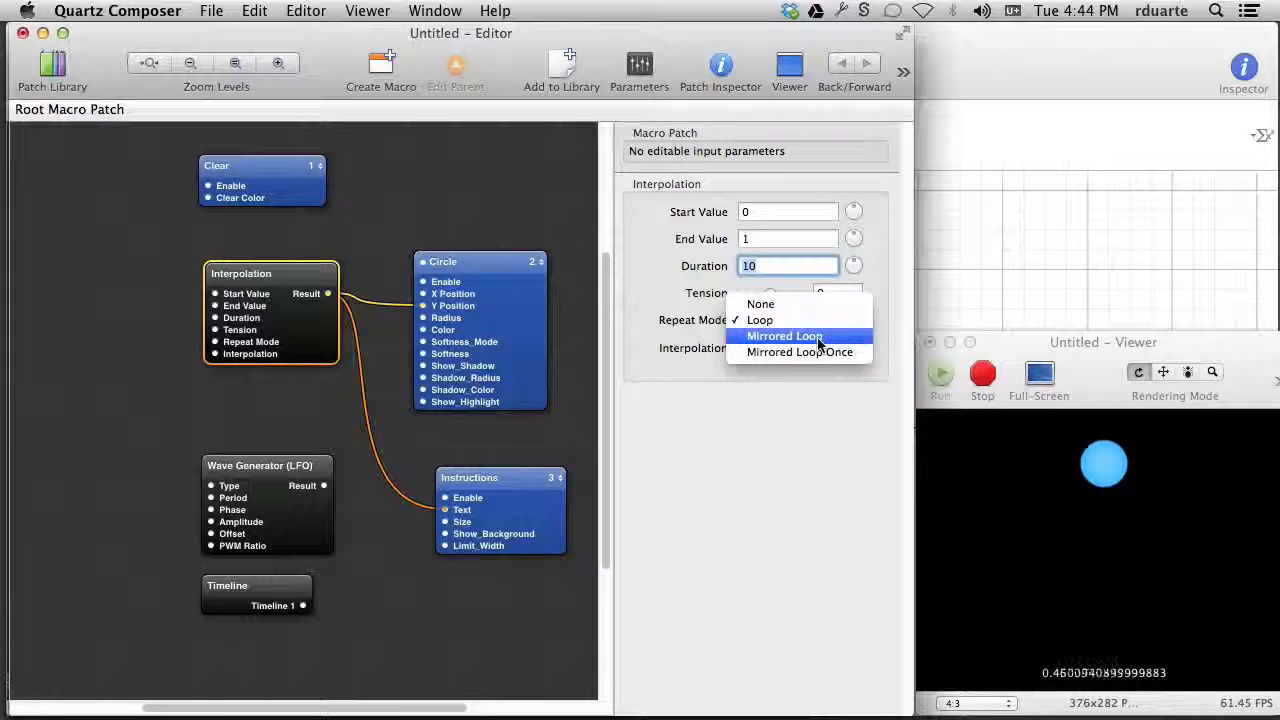
{"action": "left_click", "coordinate": [790, 337]}
{"action": "type", "text": "1"}
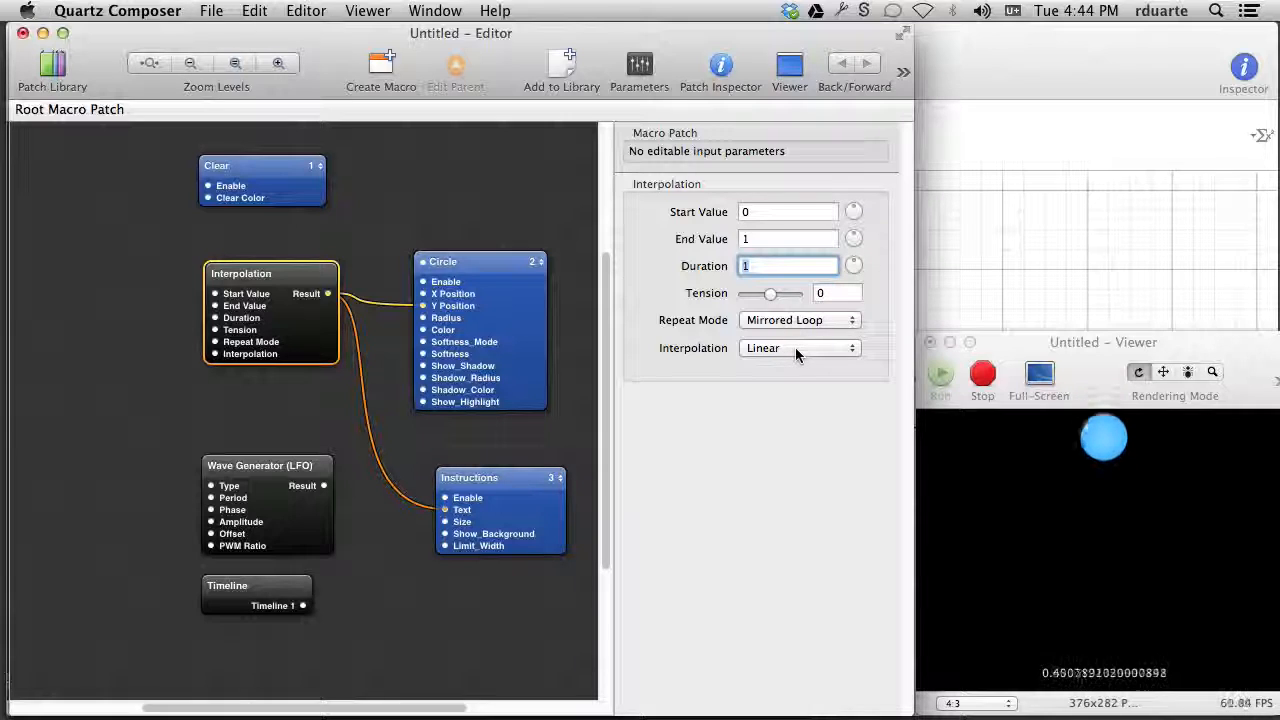
{"action": "left_click", "coordinate": [795, 347]}
{"action": "left_click", "coordinate": [795, 347]}
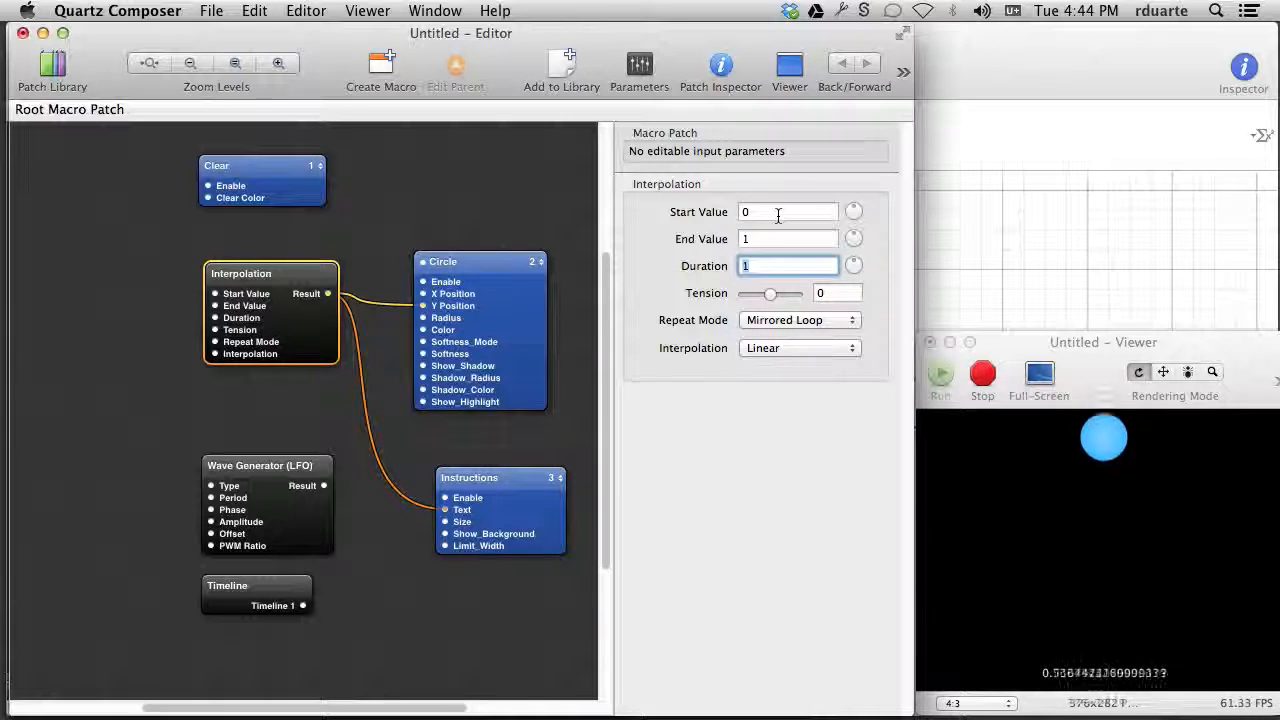
Set the Interpolation's Start Value to -0.5 and its End Value to 0.5
{"action": "left_click", "coordinate": [777, 214]}
{"action": "type", "text": "-5"}
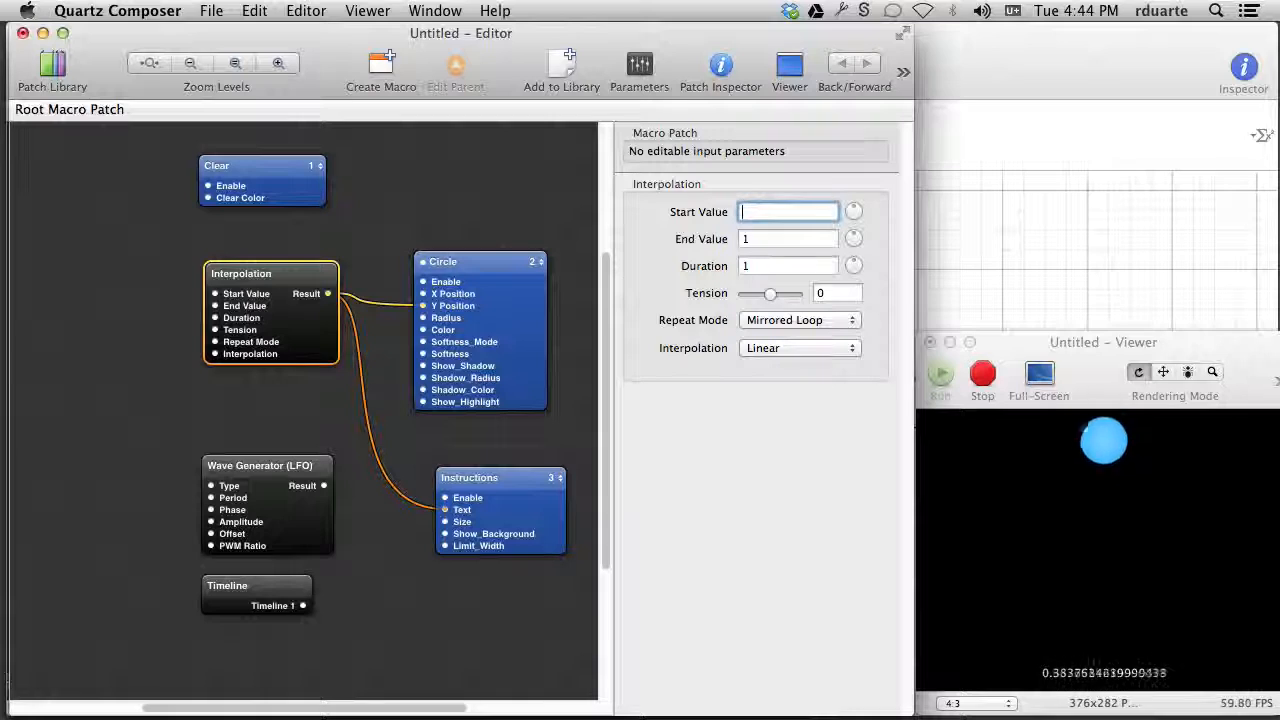
{"action": "type", "text": "-.5"}
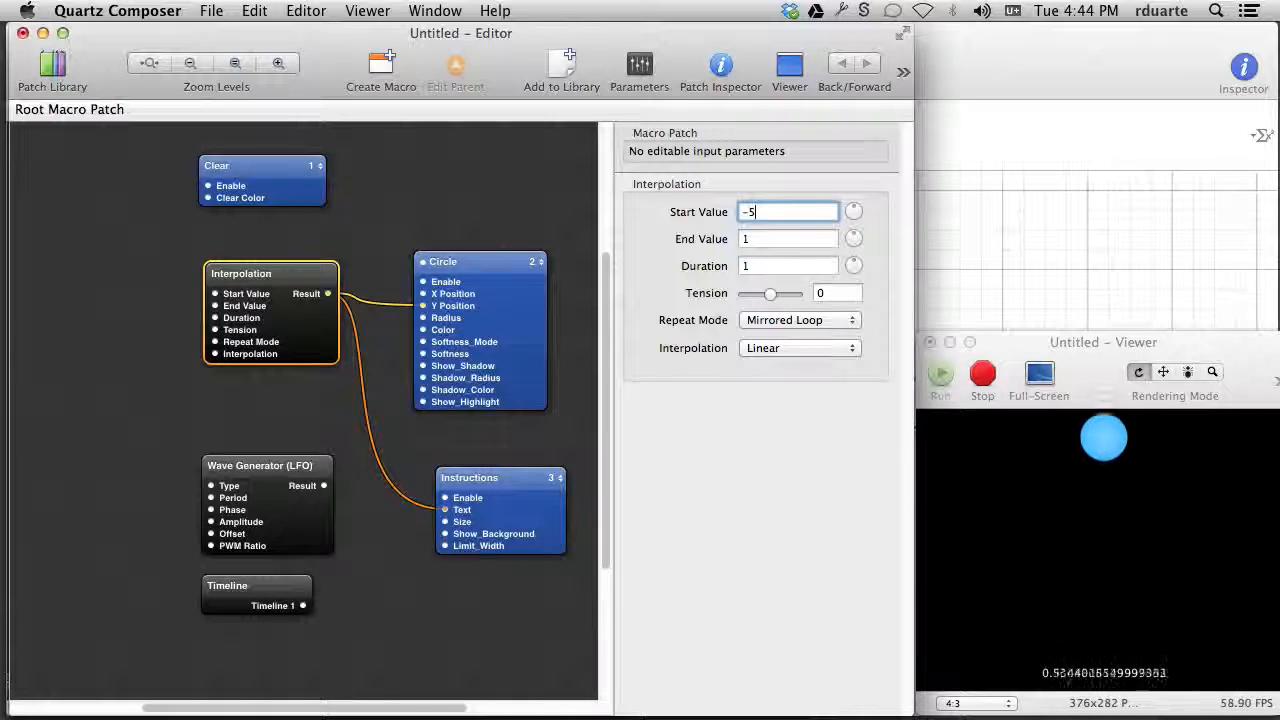
{"action": "key", "text": "Tab"}
{"action": "type", "text": "0.5"}
{"action": "key", "text": "Tab"}
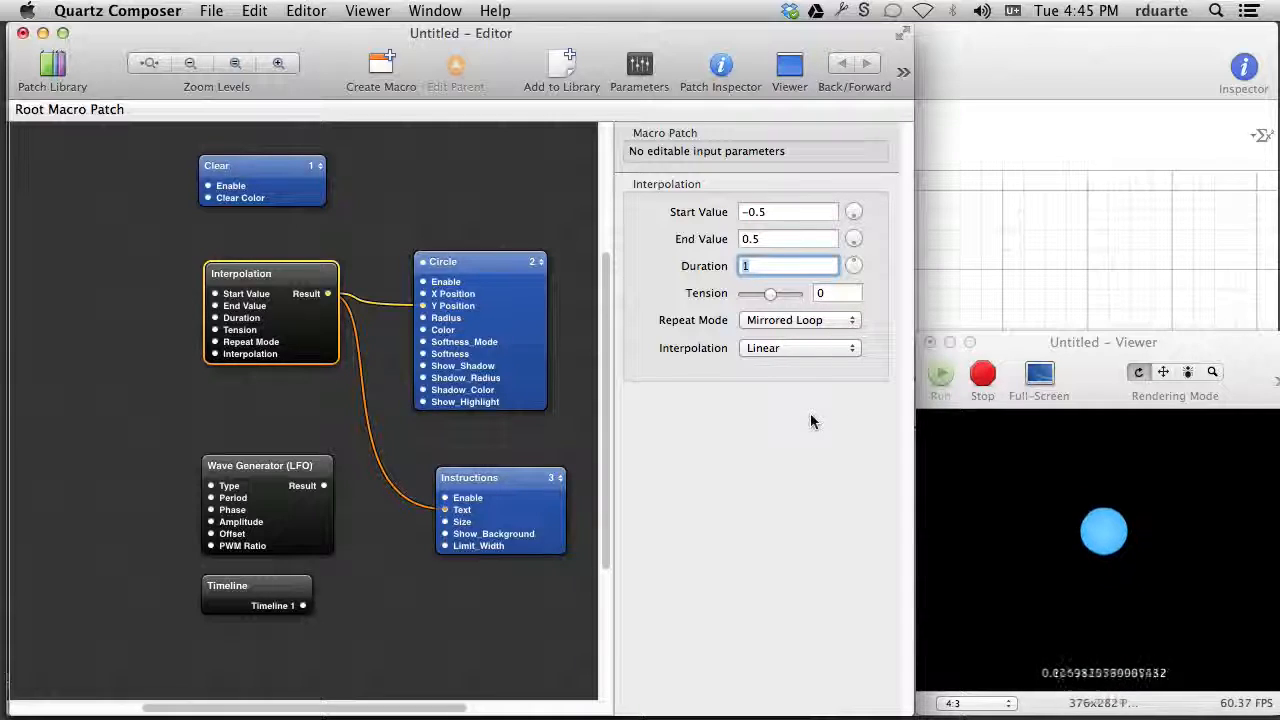
Browse the available Interpolation curve types, examine the sine curve graph in Grapher and return to Quartz Composer
{"action": "left_click", "coordinate": [797, 350]}
{"action": "left_click", "coordinate": [770, 348]}
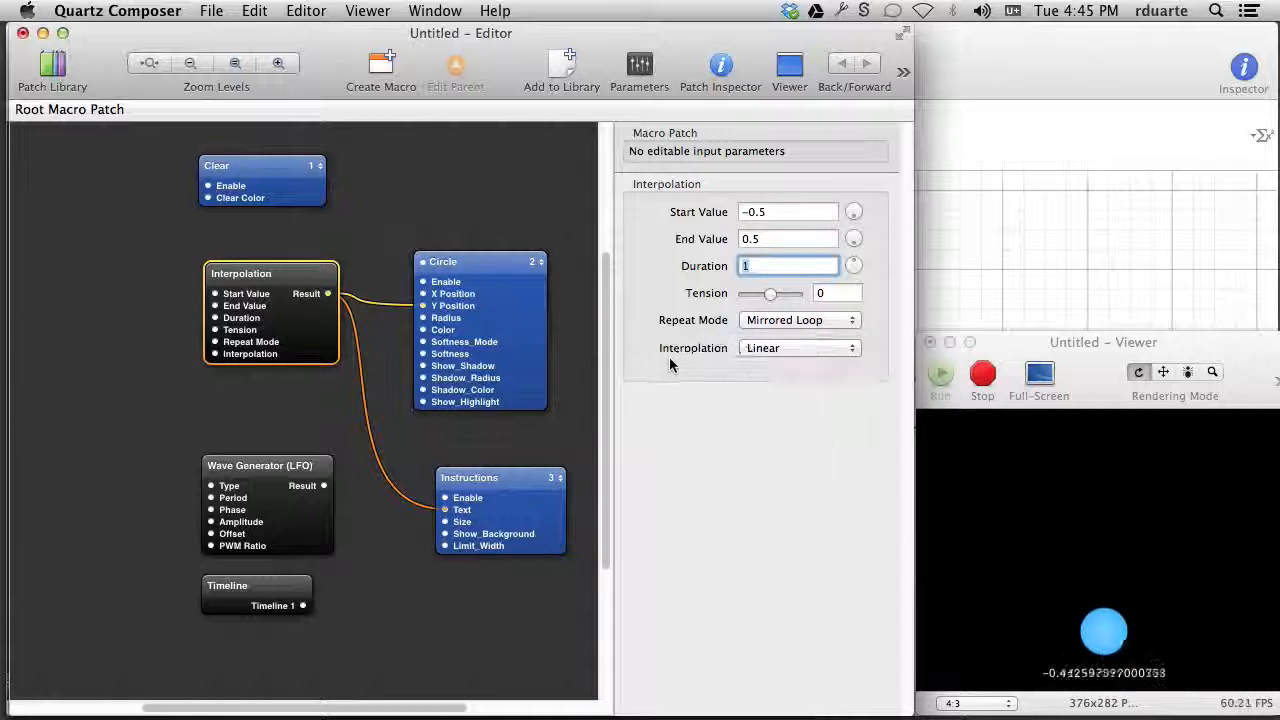
{"action": "left_click", "coordinate": [768, 347]}
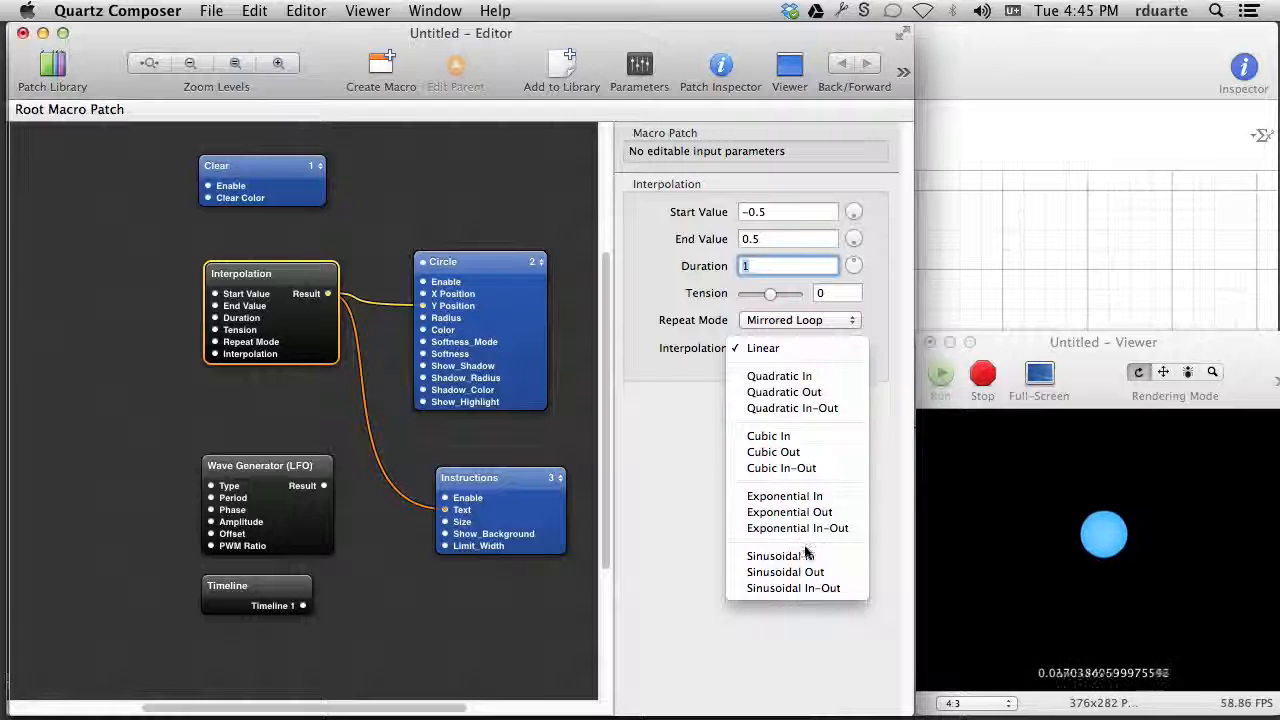
{"action": "left_click", "coordinate": [729, 537]}
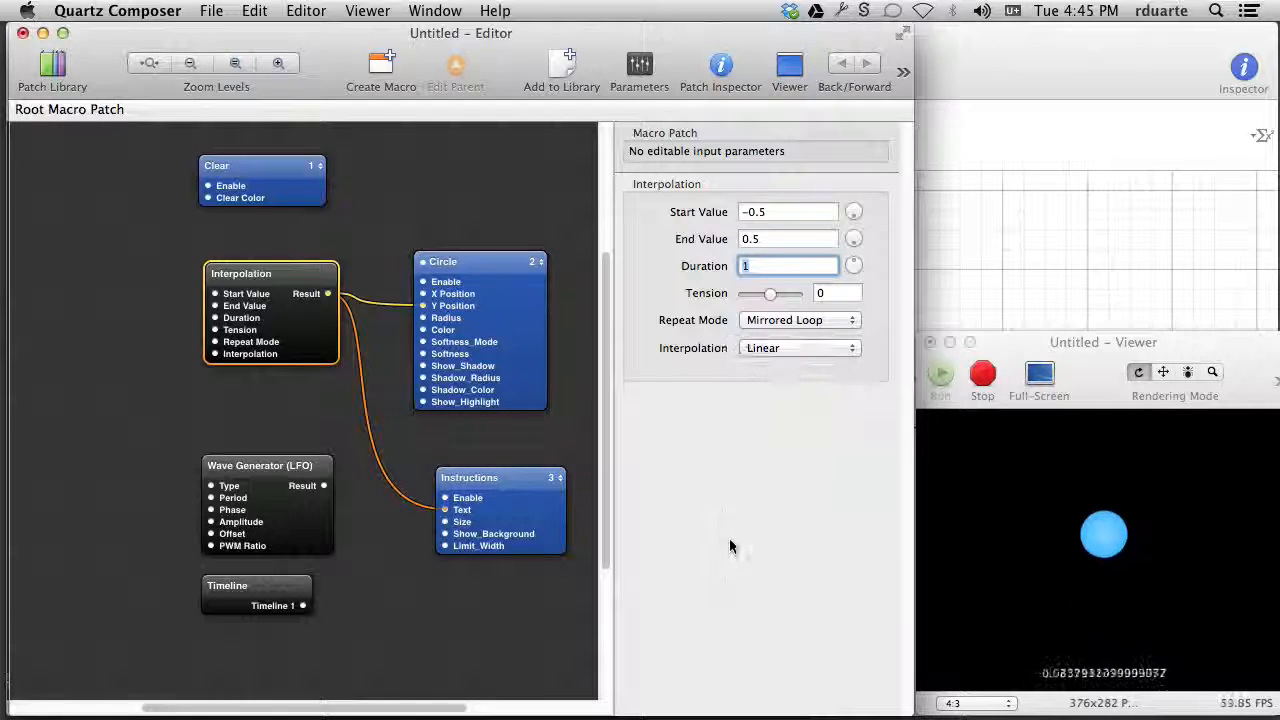
{"action": "left_click", "coordinate": [787, 347]}
{"action": "left_click", "coordinate": [790, 347]}
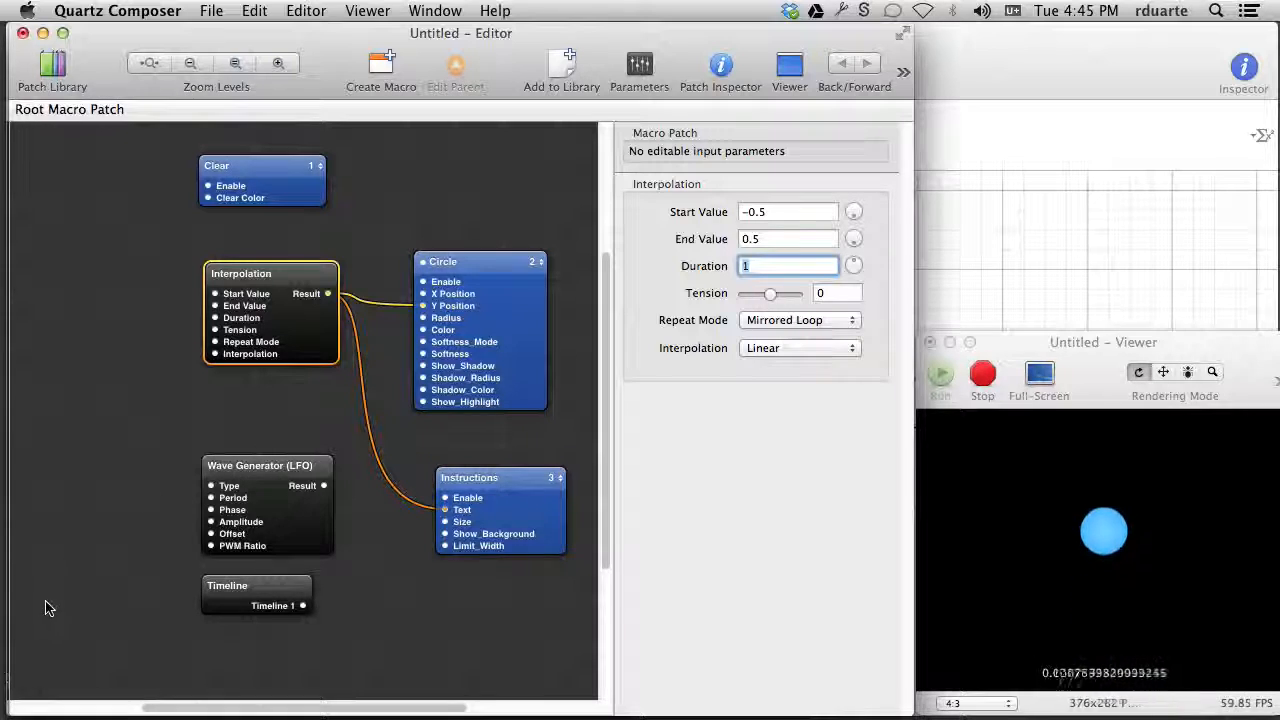
{"action": "left_click", "coordinate": [1067, 233]}
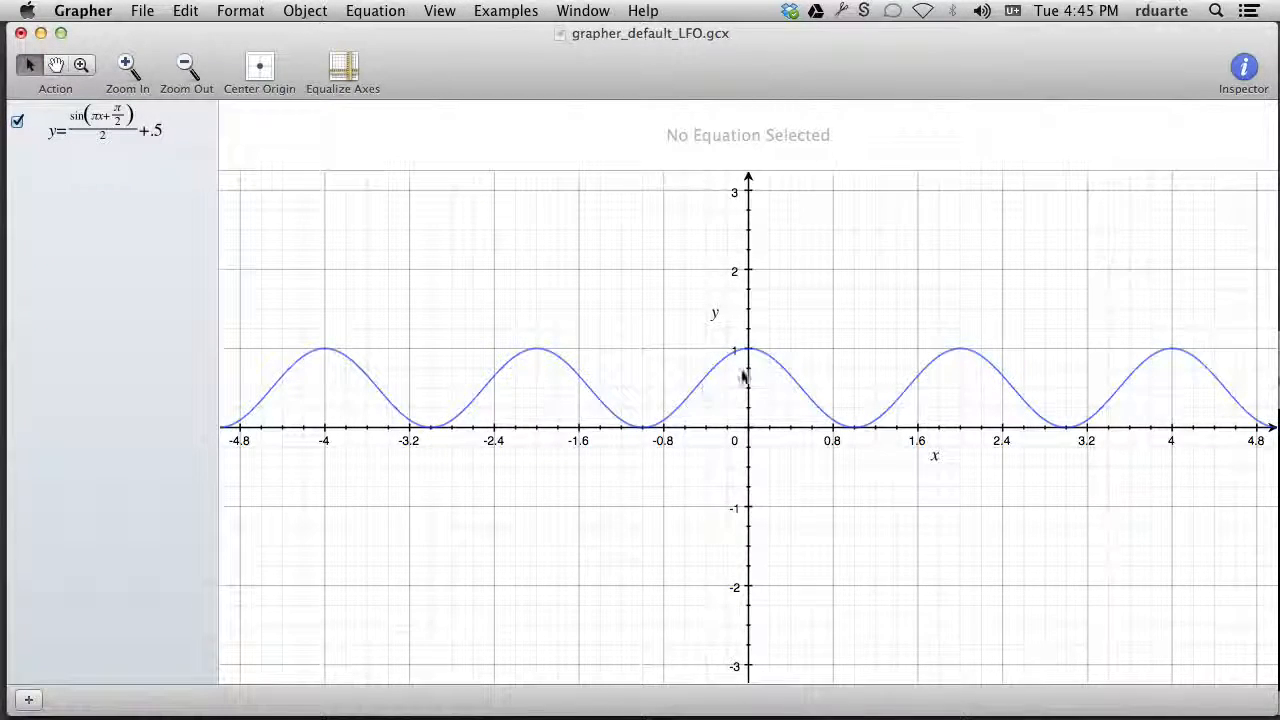
{"action": "key", "text": "super+Tab"}
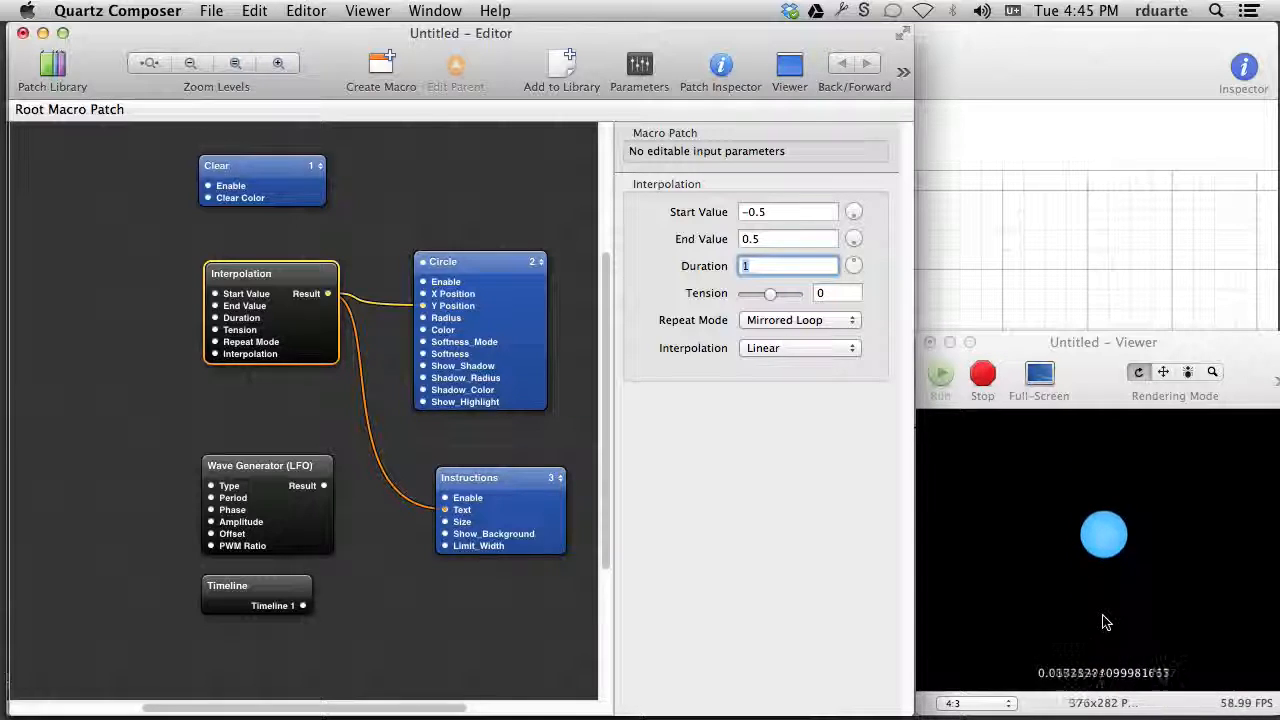
Set the Interpolation curve type to Sinusoidal In, compare it with the sine graph in Grapher and return to Quartz Composer
{"action": "left_click", "coordinate": [760, 348]}
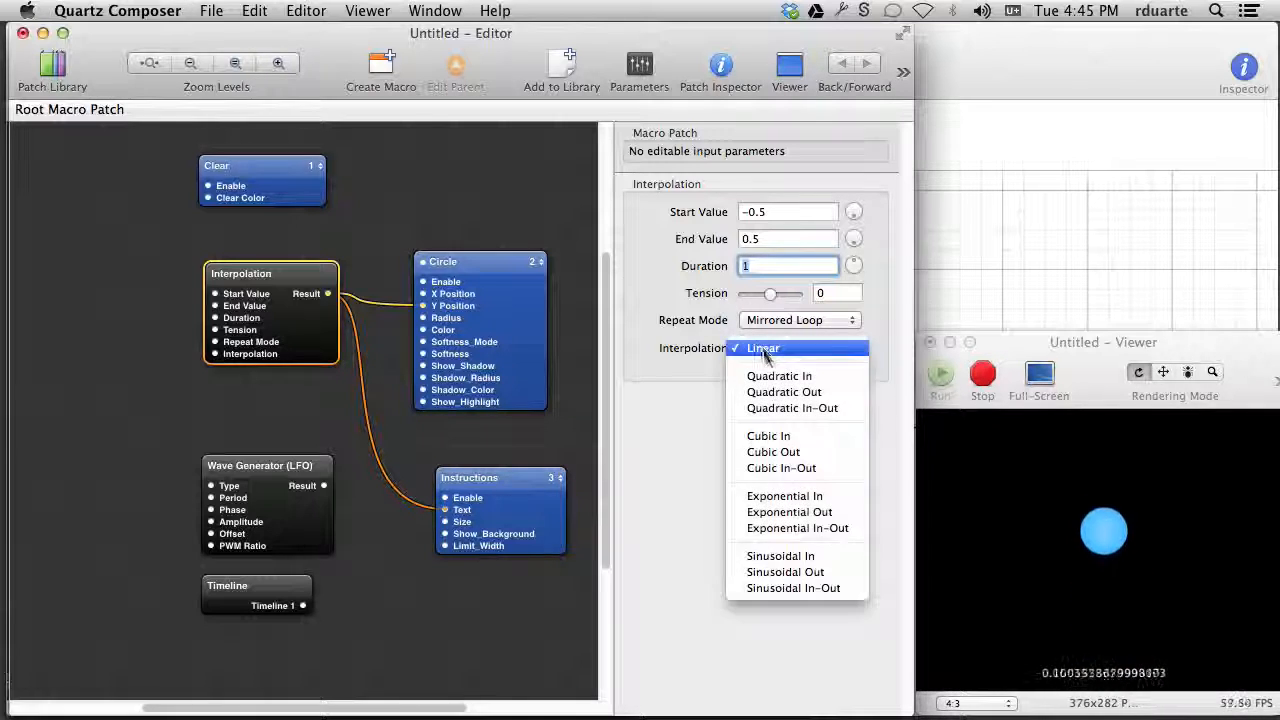
{"action": "left_click", "coordinate": [793, 556]}
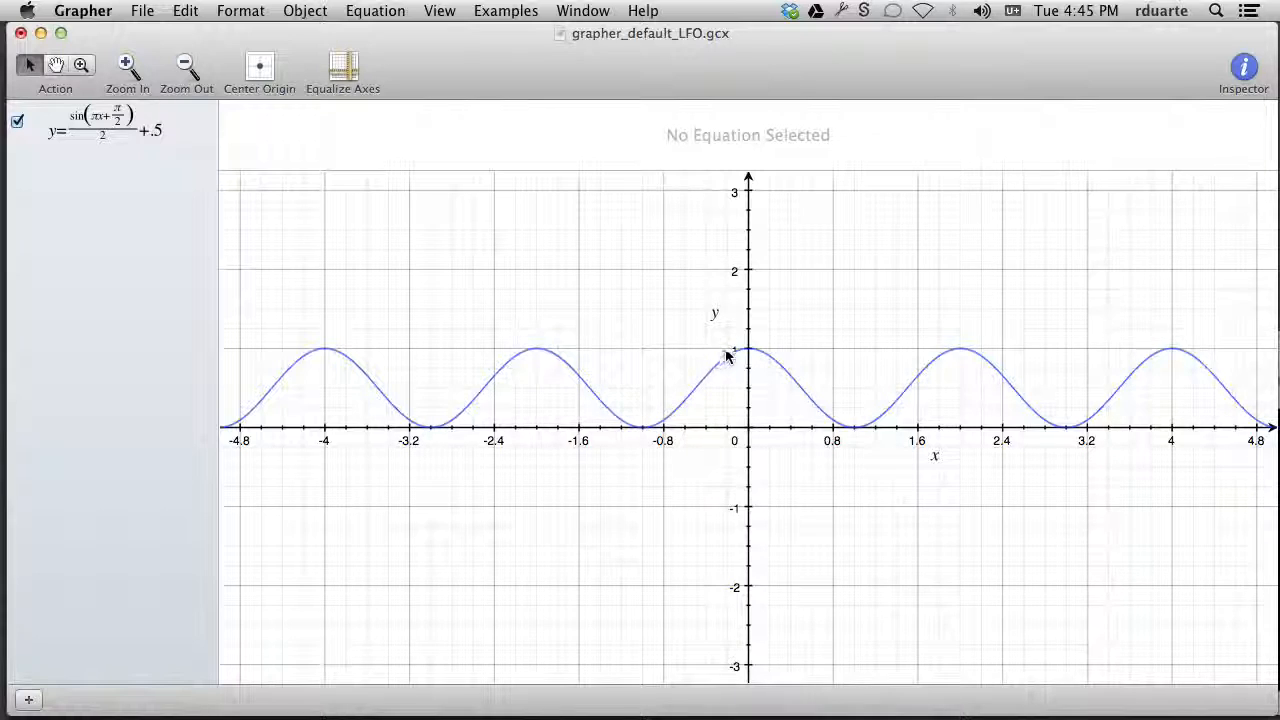
{"action": "key", "text": "super+Tab"}
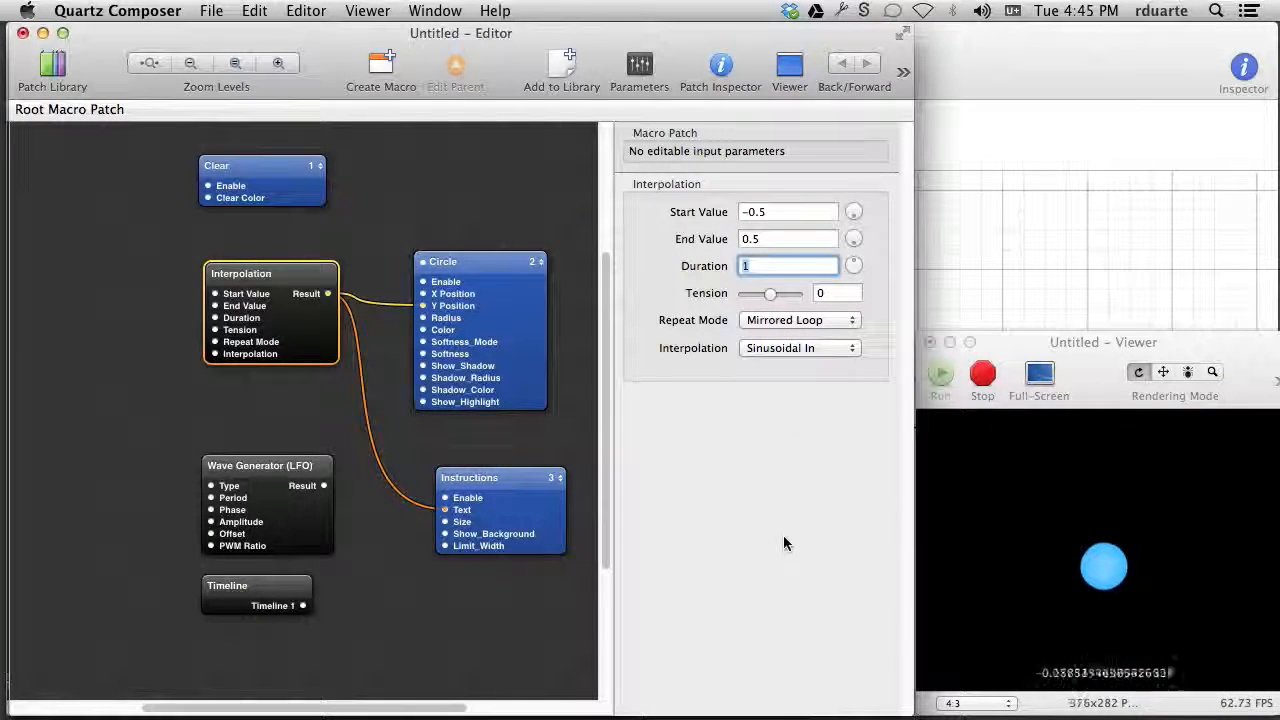
Open the Interpolation patch's inspector and examine the predefined curve graph in its settings
{"action": "left_click", "coordinate": [640, 65]}
{"action": "left_click_drag", "start_coordinate": [212, 26], "coordinate": [760, 116]}
{"action": "left_click", "coordinate": [685, 143]}
{"action": "left_click", "coordinate": [680, 155]}
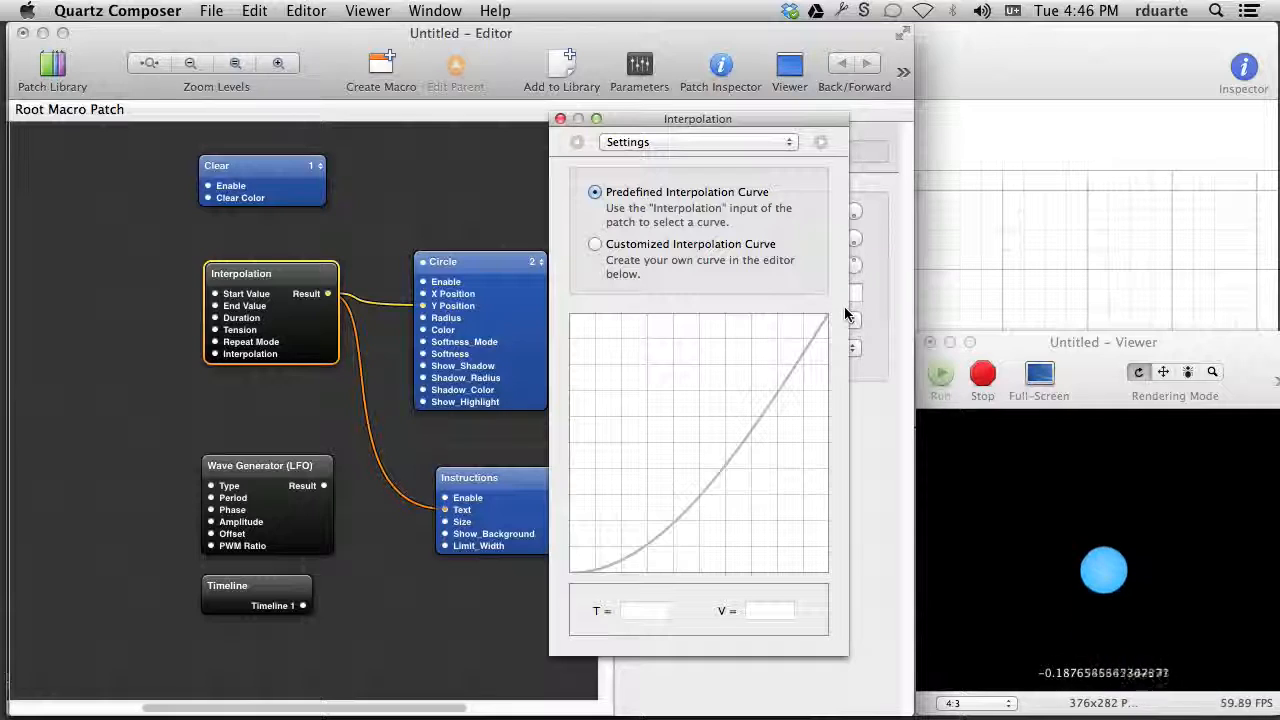
Return to the Interpolation's input parameters in the inspector and set the curve type to Exponential In-Out
{"action": "left_click", "coordinate": [720, 149]}
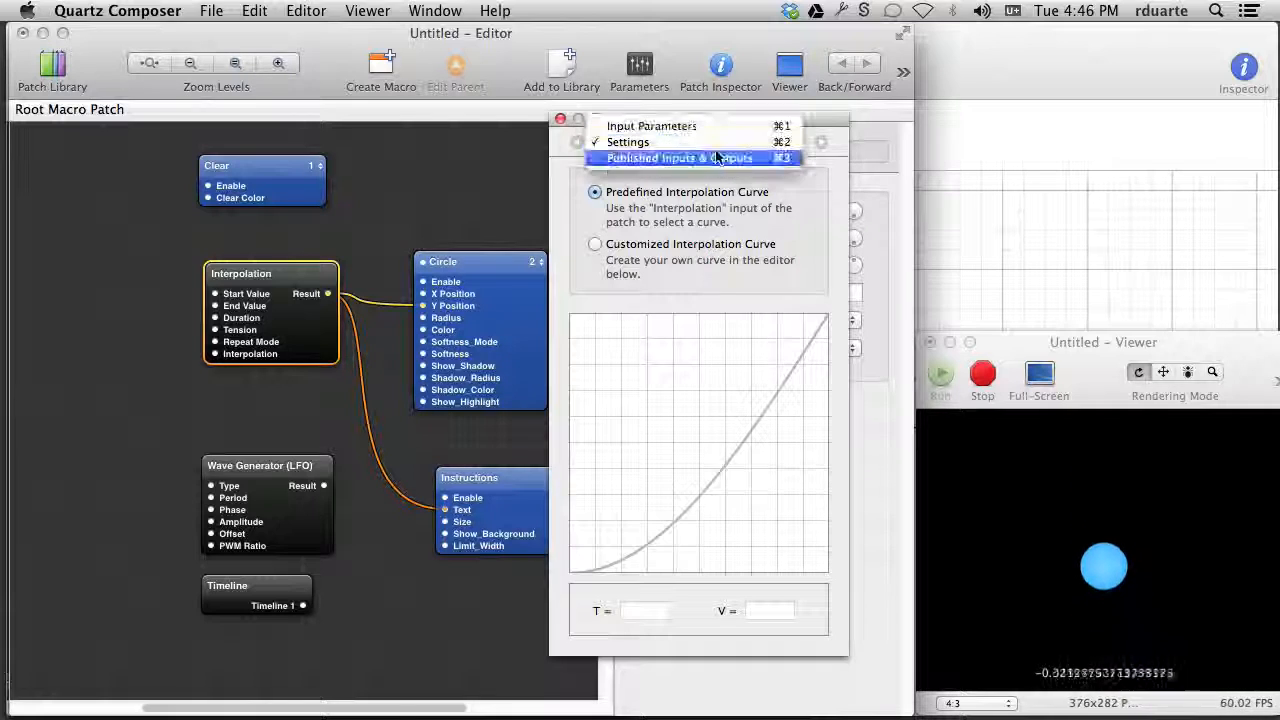
{"action": "left_click", "coordinate": [720, 126]}
{"action": "left_click", "coordinate": [727, 312]}
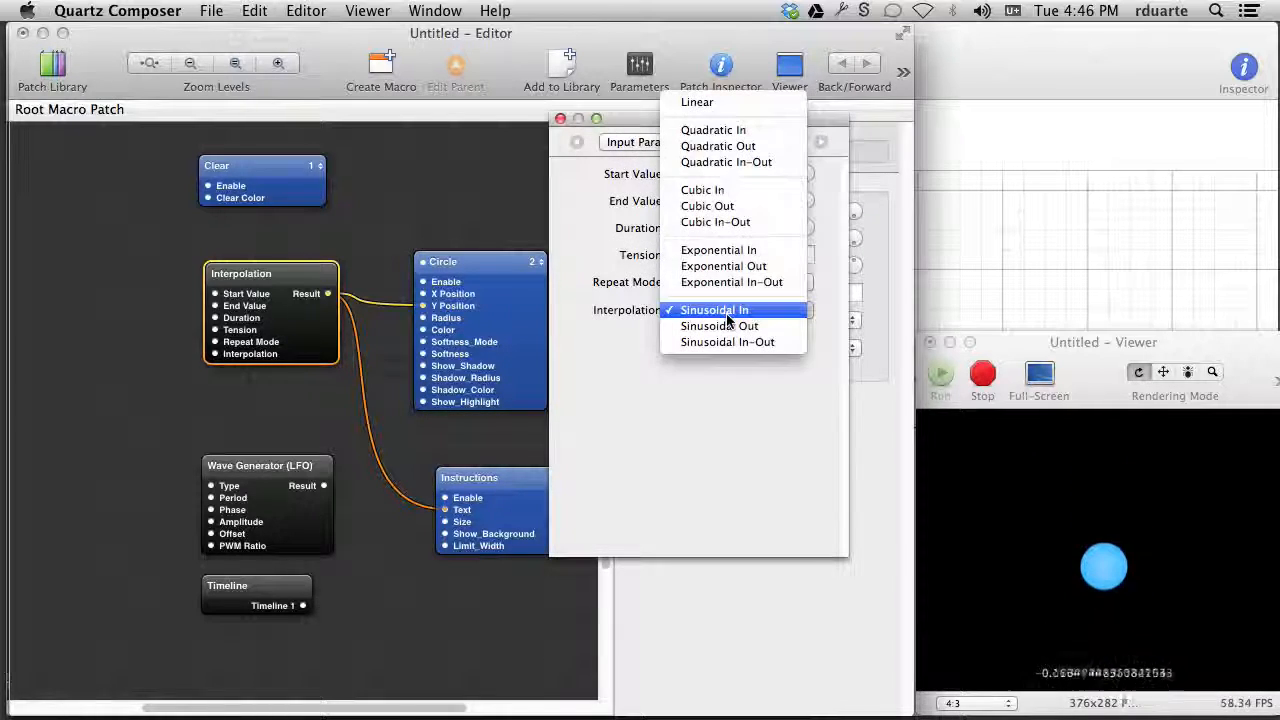
{"action": "left_click", "coordinate": [740, 283]}
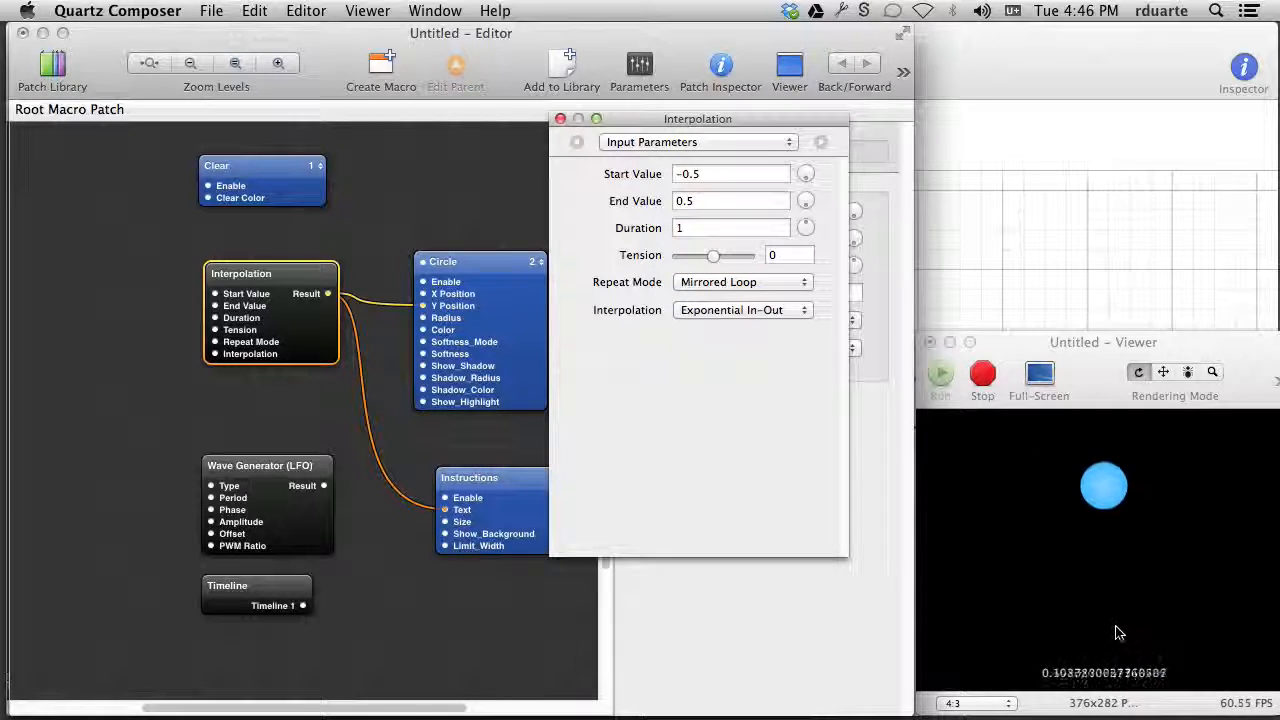
Examine the Exponential In-Out curve graph in the Interpolation's settings and return to its input parameters
{"action": "left_click", "coordinate": [700, 141]}
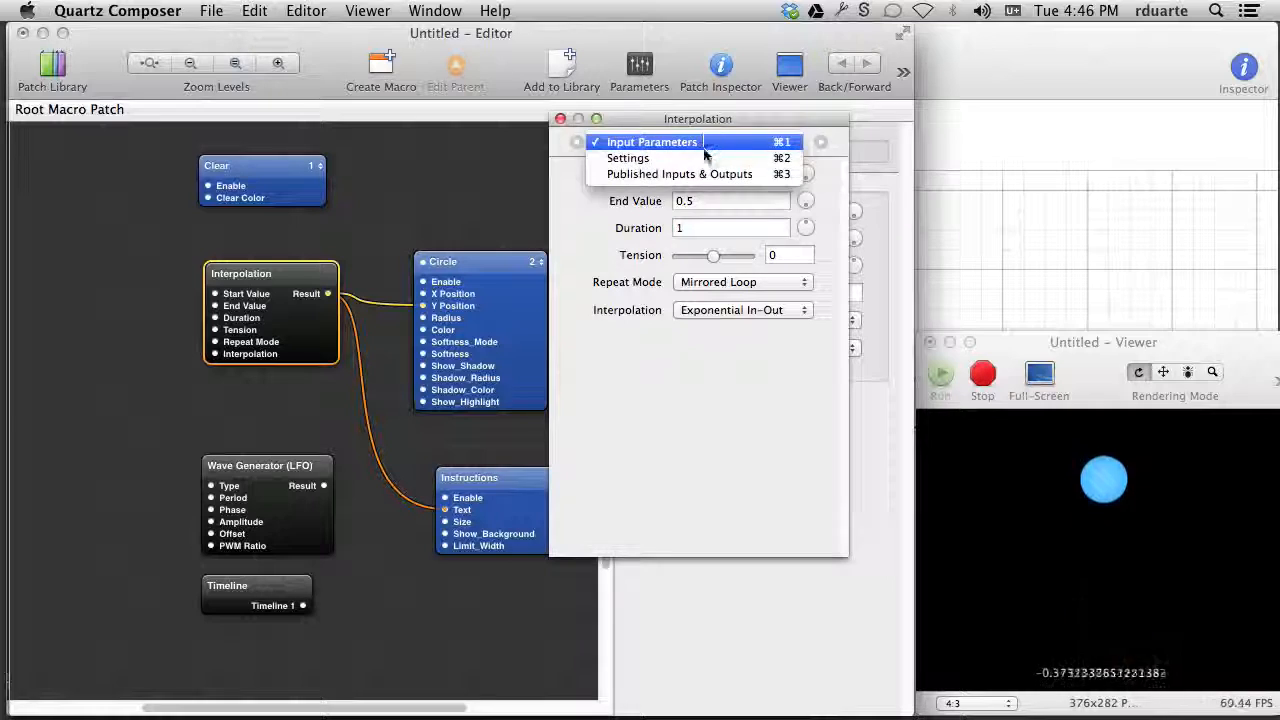
{"action": "left_click", "coordinate": [690, 155]}
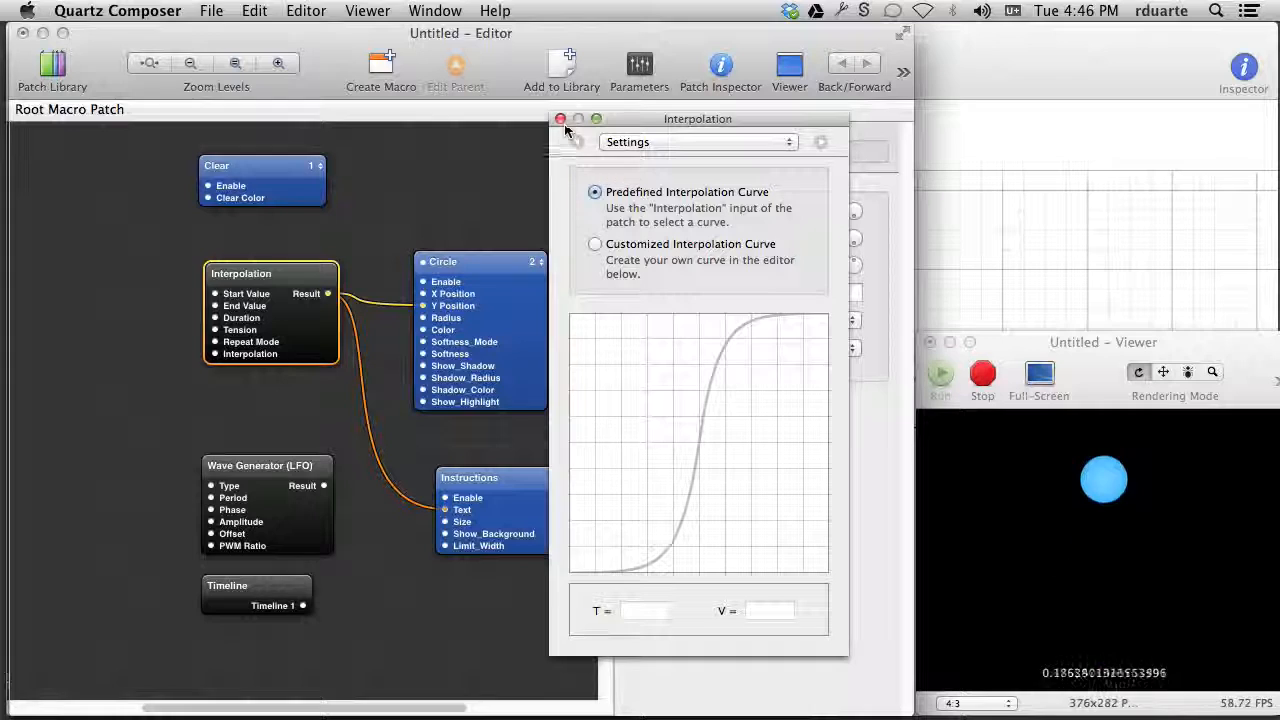
{"action": "left_click", "coordinate": [617, 142]}
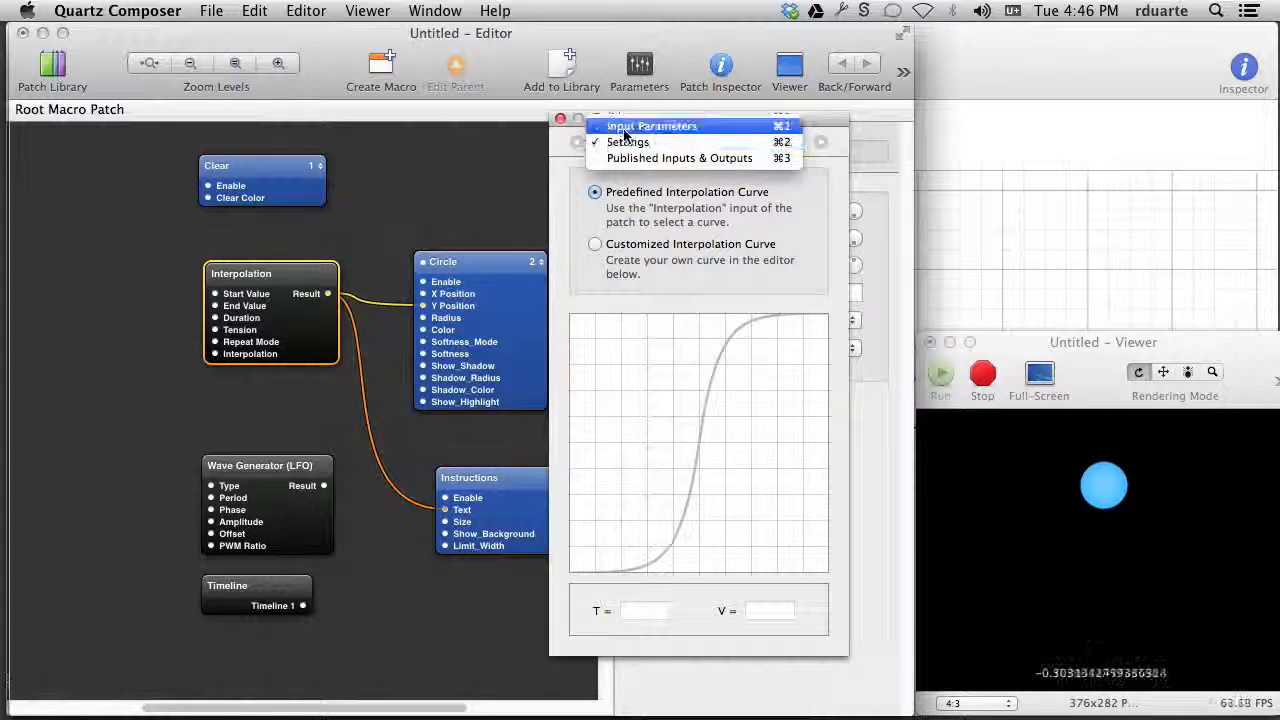
{"action": "left_click", "coordinate": [645, 127]}
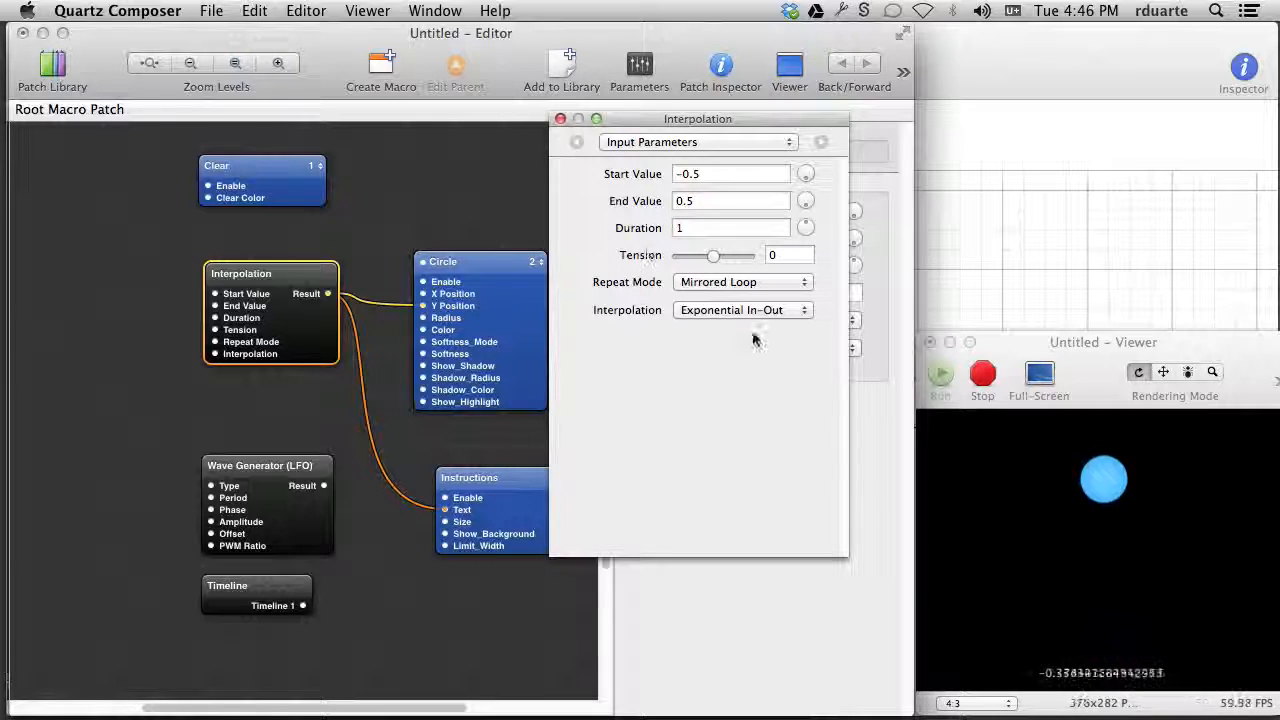
Set the Interpolation's Repeat Mode to None and close its inspector
{"action": "left_click", "coordinate": [741, 282]}
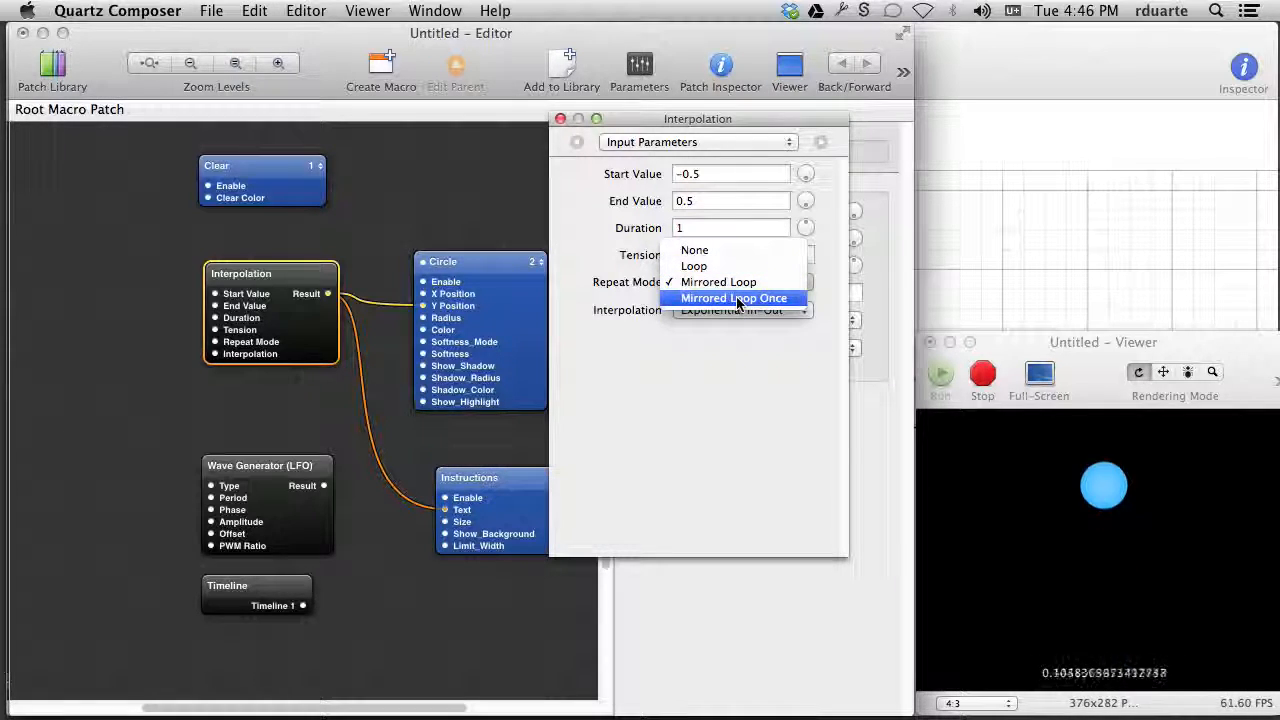
{"action": "left_click", "coordinate": [720, 250]}
{"action": "left_click", "coordinate": [560, 118]}
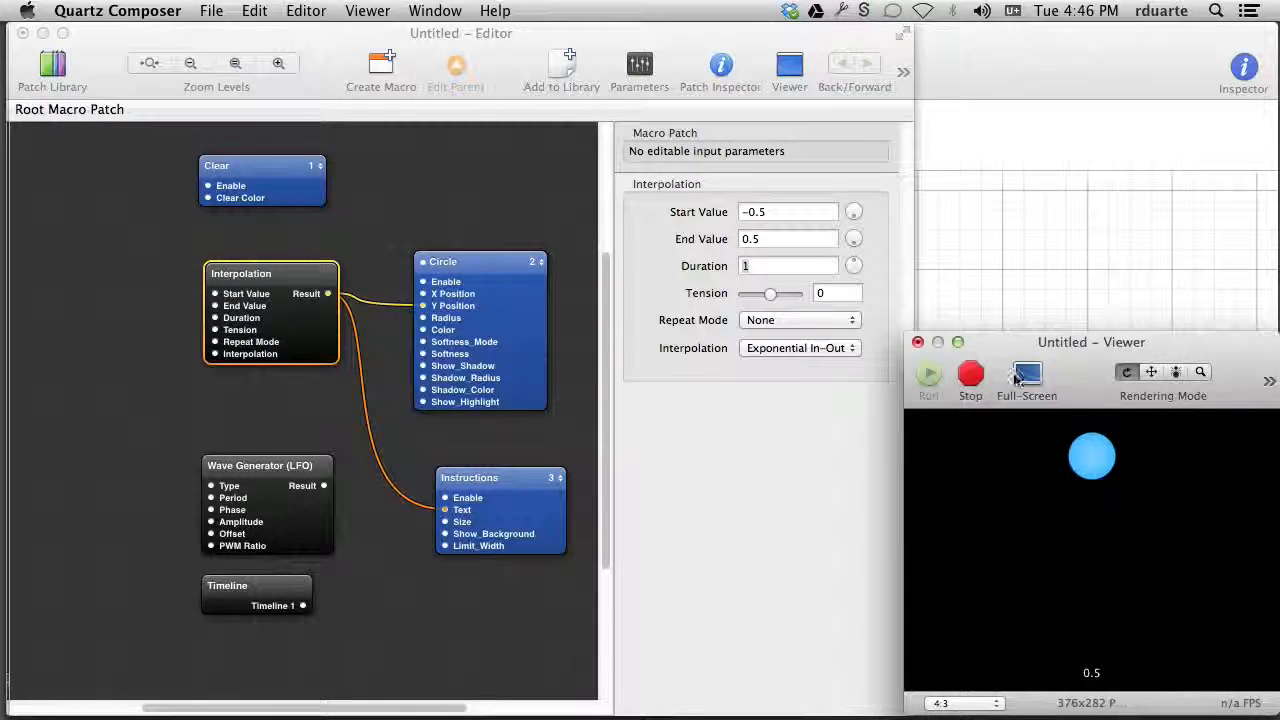
Stop and rerun the composition twice to watch the non-repeating Interpolation move the circle
{"action": "left_click", "coordinate": [980, 378]}
{"action": "left_click", "coordinate": [927, 375]}
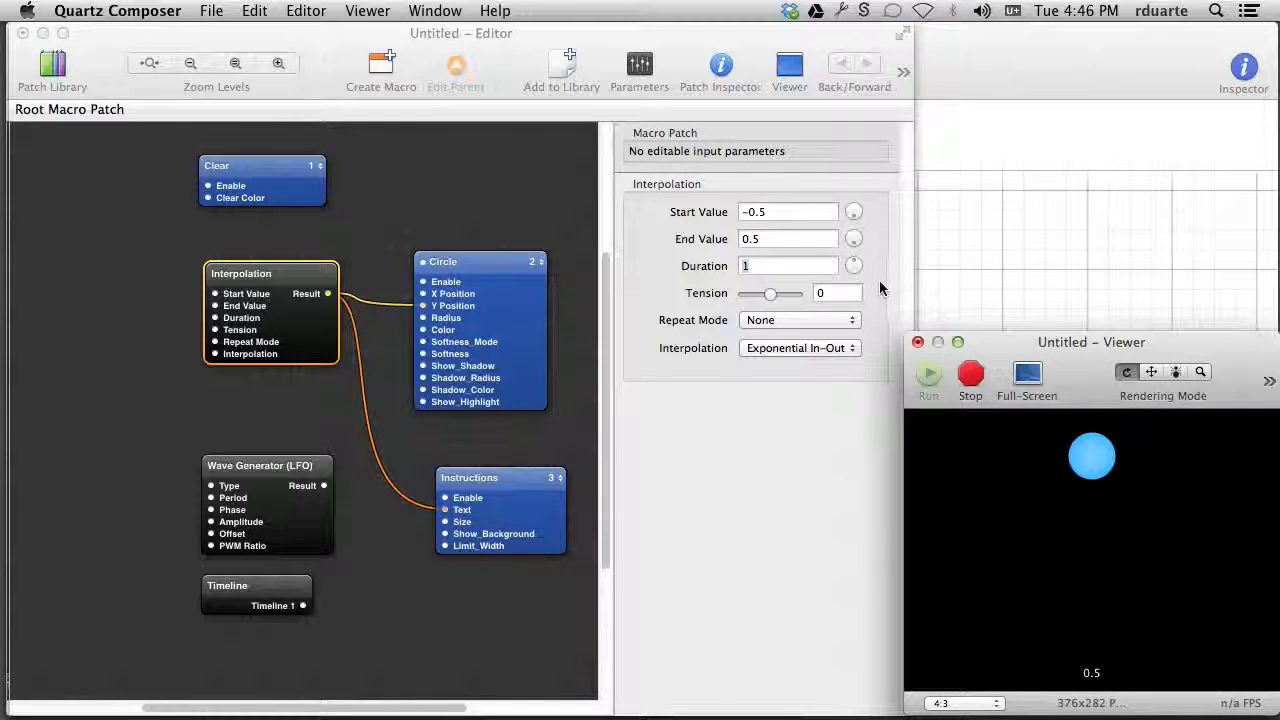
{"action": "left_click", "coordinate": [962, 374]}
{"action": "left_click", "coordinate": [938, 376]}
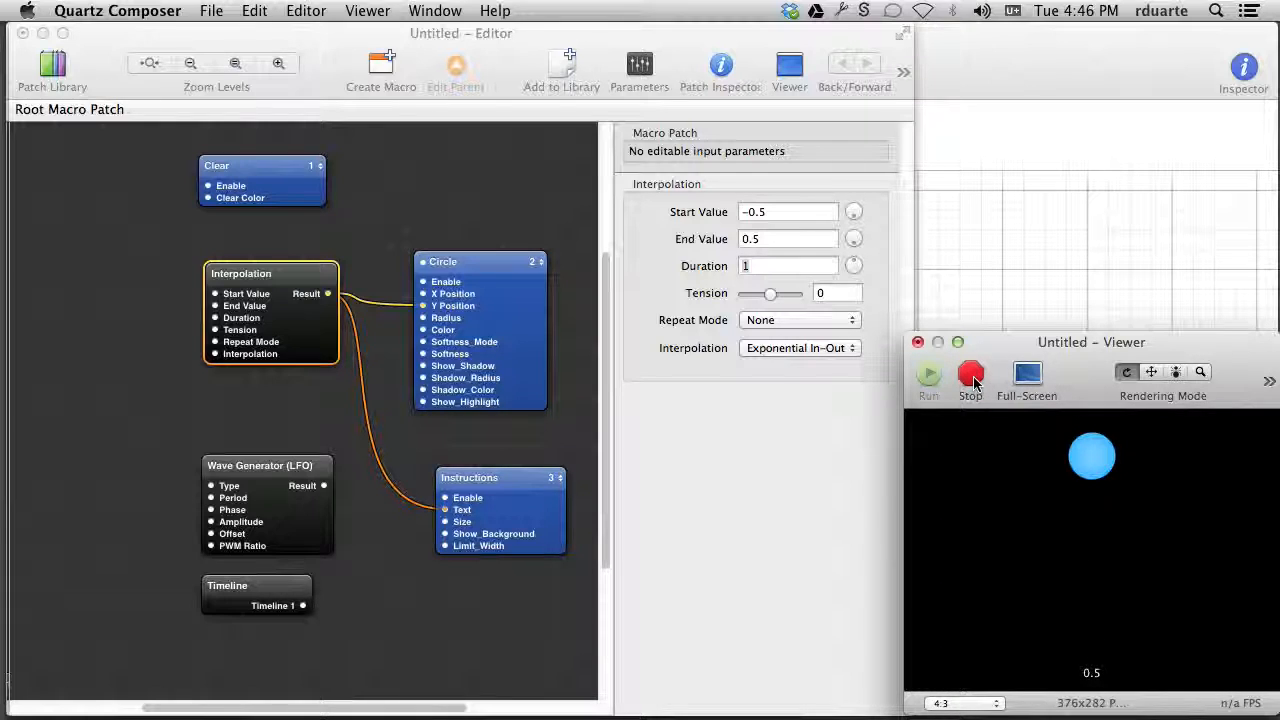
Stop the composition, delete the Interpolation patch and move the Wave Generator (LFO) patch into its place beside the Circle
{"action": "left_click", "coordinate": [971, 378]}
{"action": "left_click", "coordinate": [238, 312]}
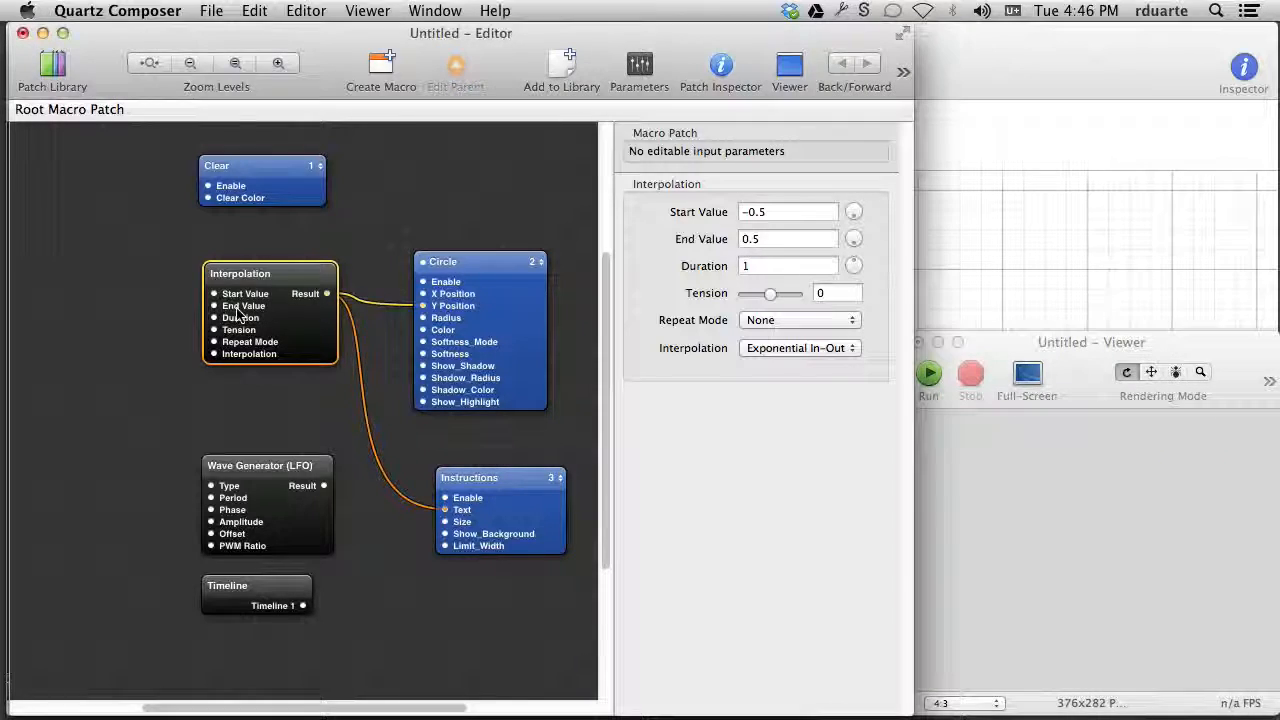
{"action": "key", "text": "Delete"}
{"action": "left_click_drag", "start_coordinate": [250, 465], "coordinate": [249, 273]}
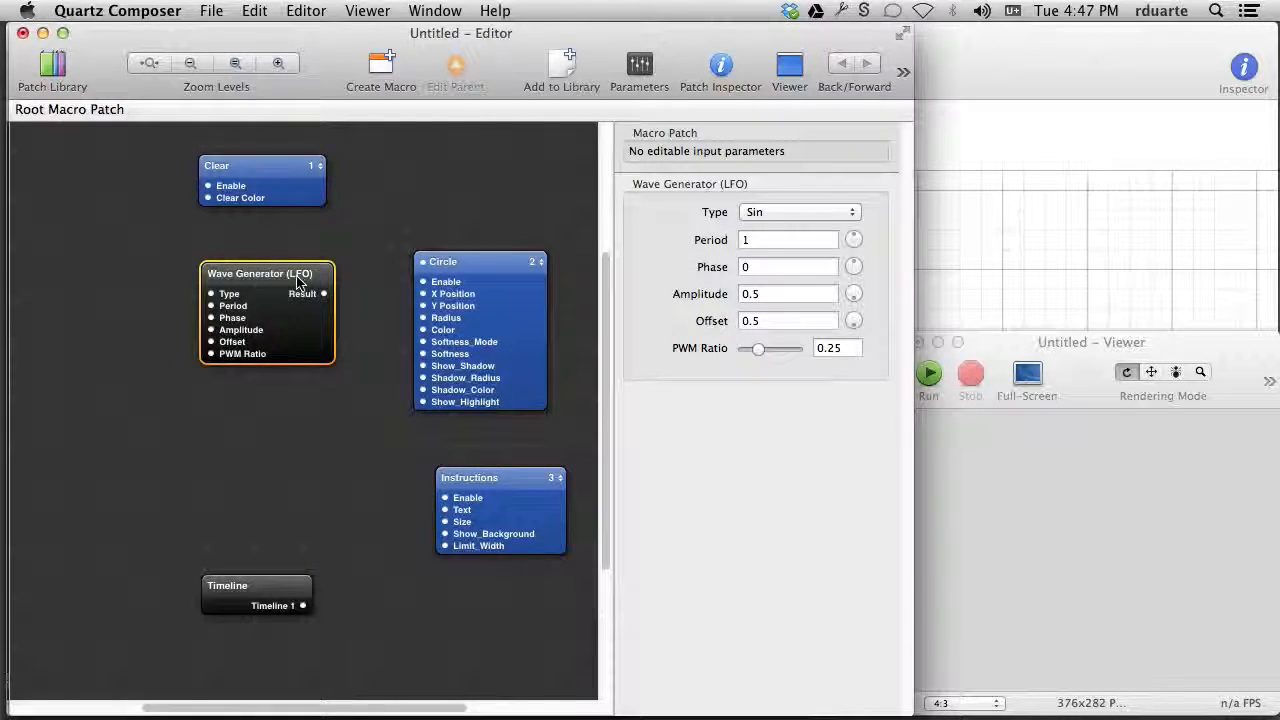
Connect the Wave Generator's Result to the Instructions Text and the Circle's Y Position, and run the composition
{"action": "left_click", "coordinate": [762, 243]}
{"action": "left_click", "coordinate": [947, 374]}
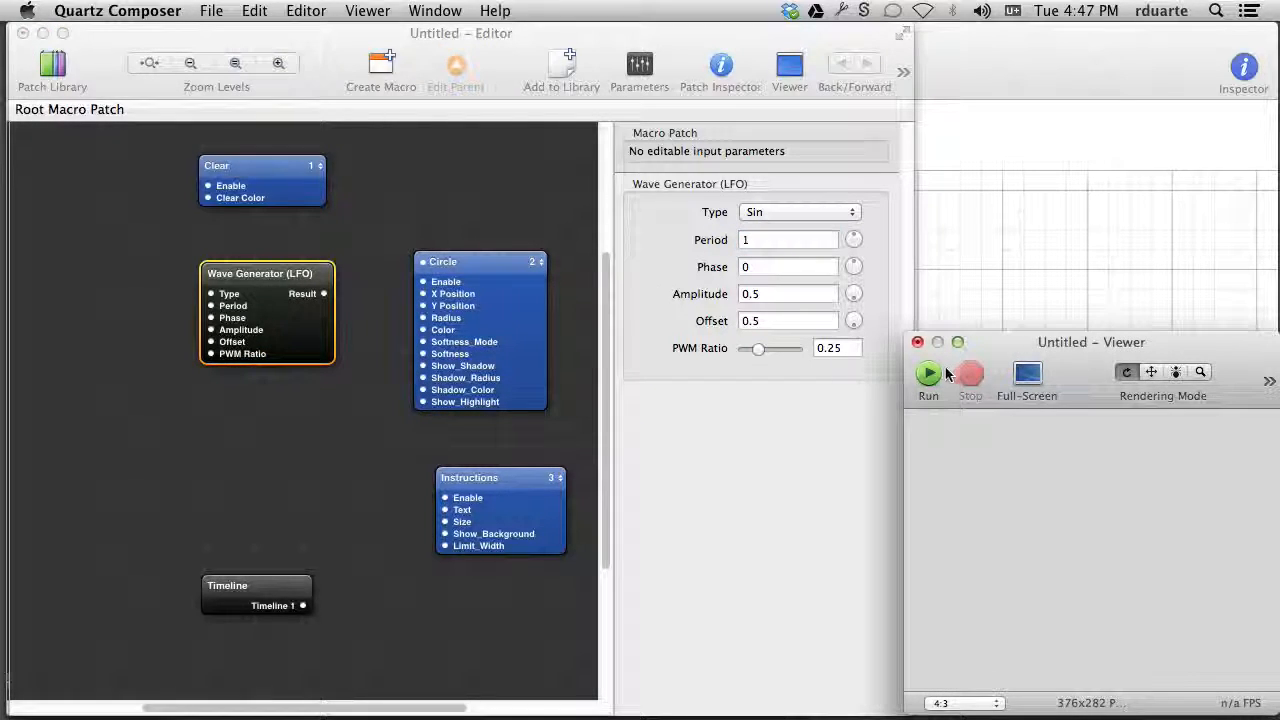
{"action": "left_click_drag", "start_coordinate": [326, 296], "coordinate": [447, 510]}
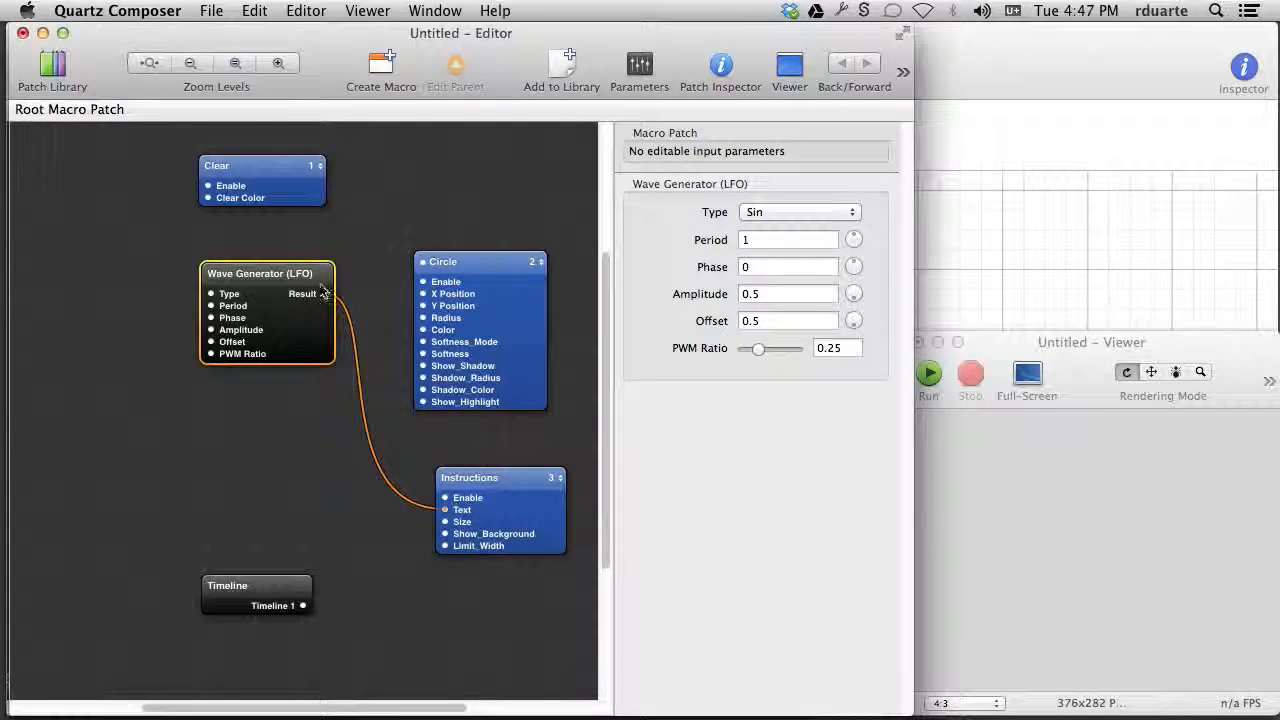
{"action": "left_click_drag", "start_coordinate": [408, 297], "coordinate": [422, 305]}
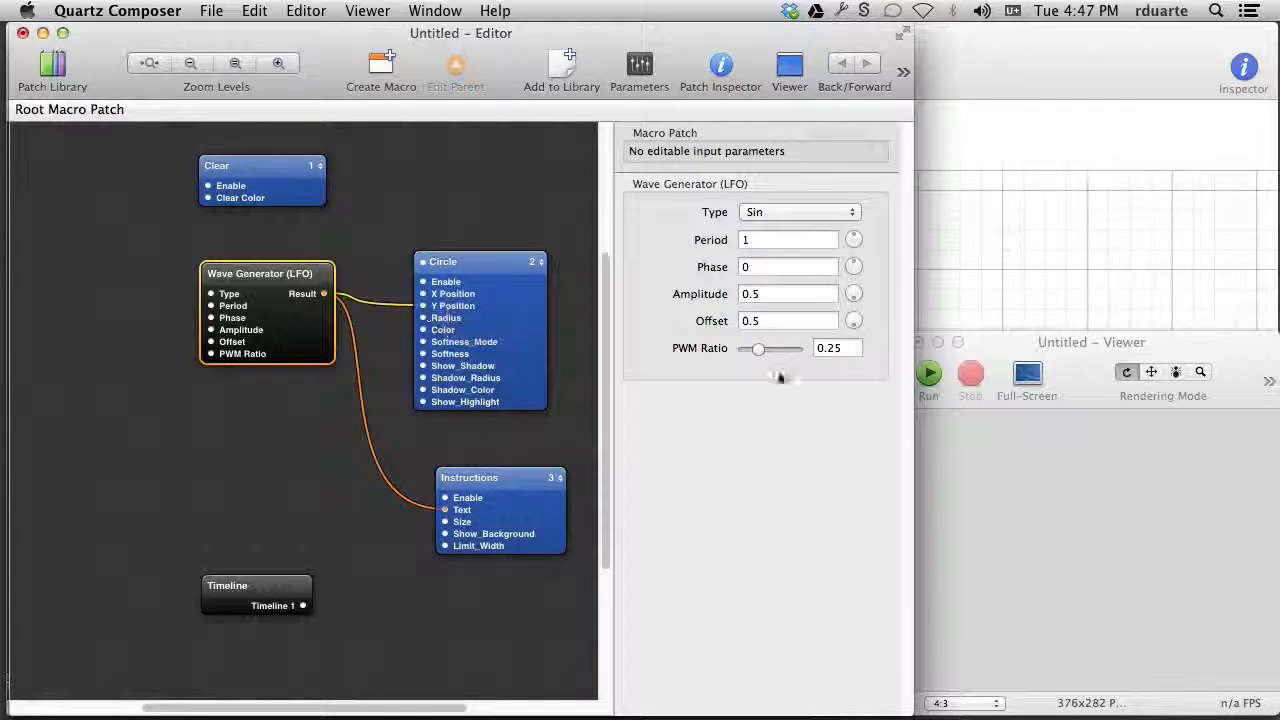
{"action": "left_click", "coordinate": [1000, 347]}
{"action": "left_click", "coordinate": [935, 378]}
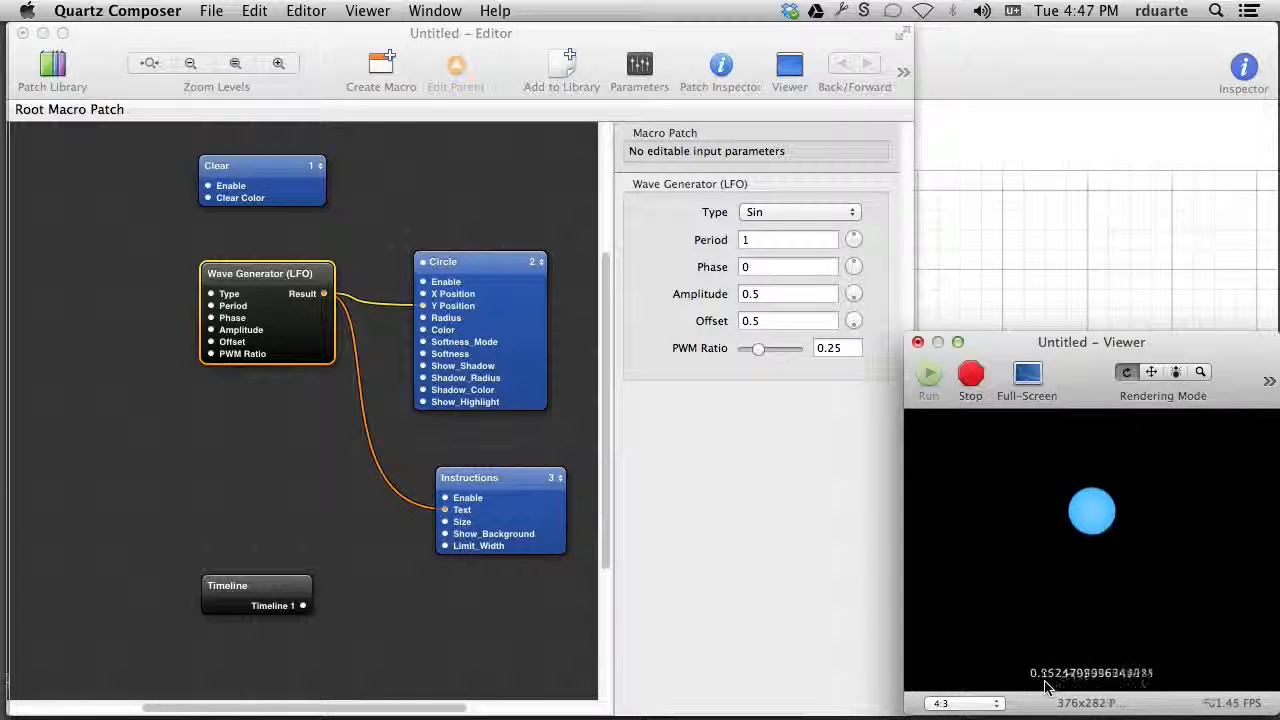
Search the patch library for "number", add a Number Formatter patch to the composition and close the library
{"action": "left_click", "coordinate": [320, 550]}
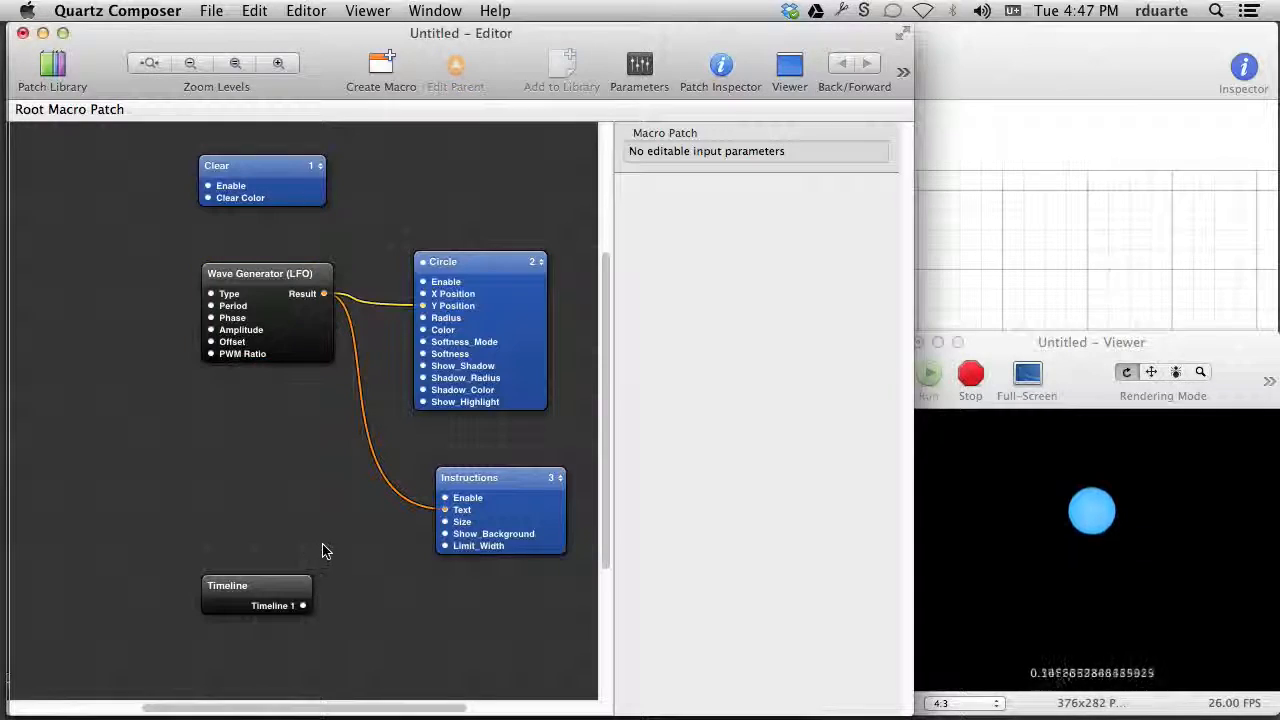
{"action": "key", "text": "Return"}
{"action": "type", "text": "number"}
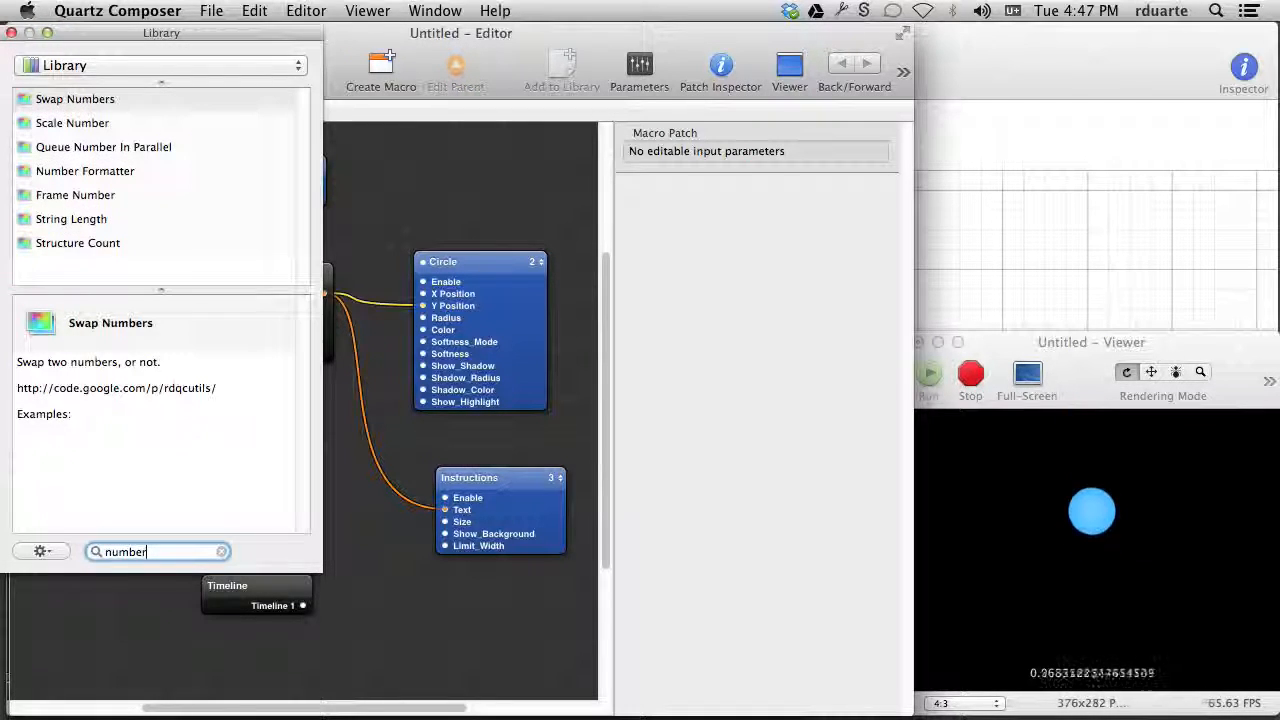
{"action": "key", "text": "Down"}
{"action": "key", "text": "Down"}
{"action": "key", "text": "Down"}
{"action": "key", "text": "Return"}
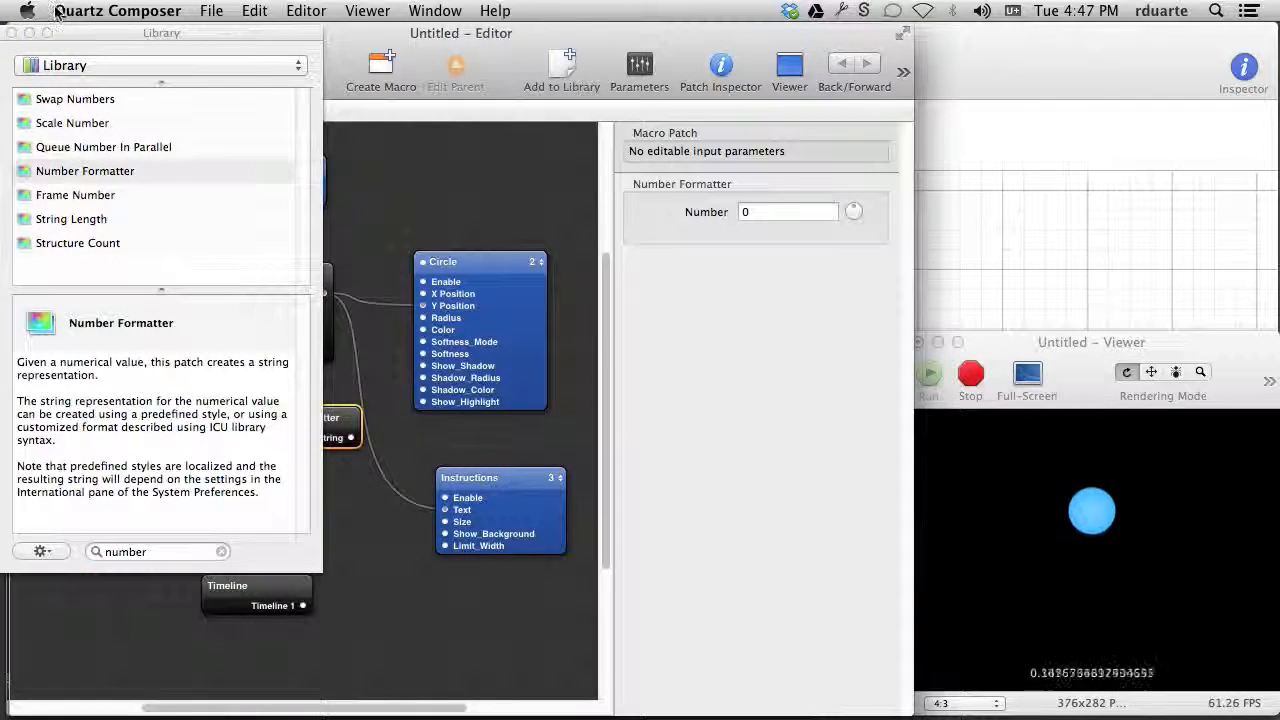
{"action": "left_click", "coordinate": [8, 34]}
Route the Wave Generator's Result through the Number Formatter into the Instructions Text, and stop the composition
{"action": "left_click_drag", "start_coordinate": [324, 294], "coordinate": [257, 437]}
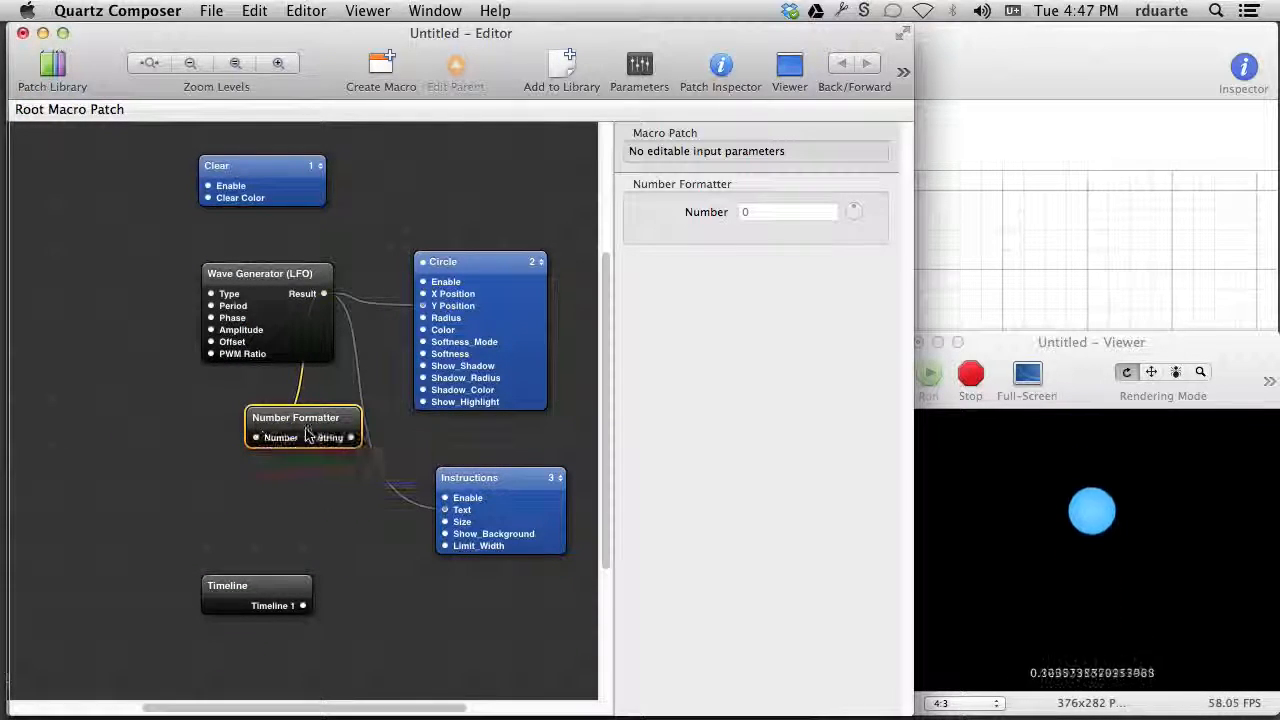
{"action": "left_click_drag", "start_coordinate": [352, 440], "coordinate": [445, 509]}
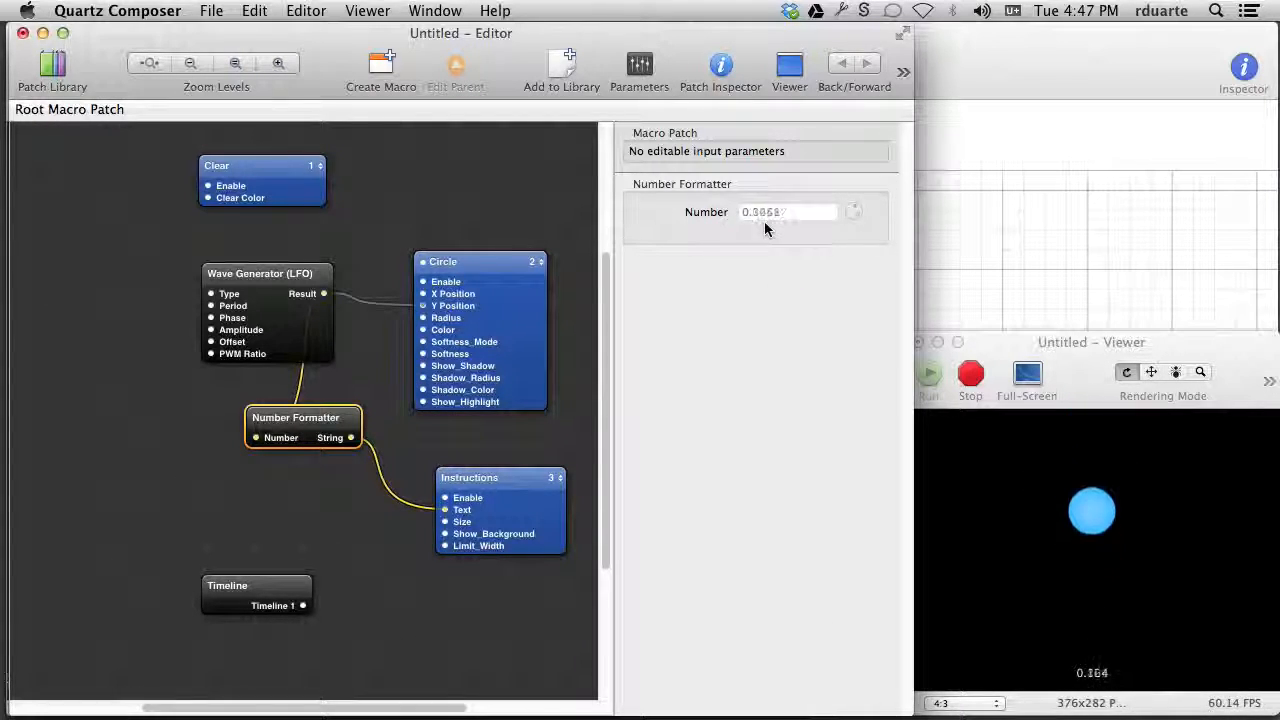
{"action": "left_click", "coordinate": [973, 376]}
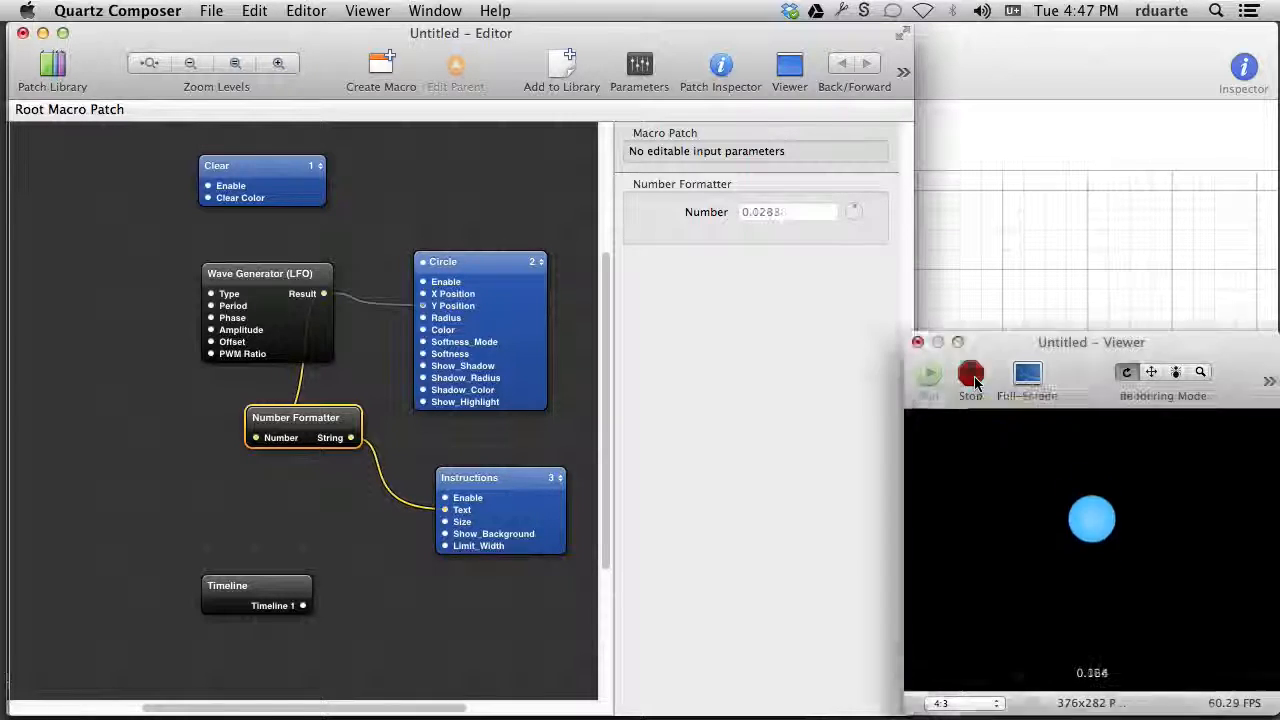
Set the Wave Generator's Type to Square and run the composition to watch the circle's motion
{"action": "left_click", "coordinate": [498, 228]}
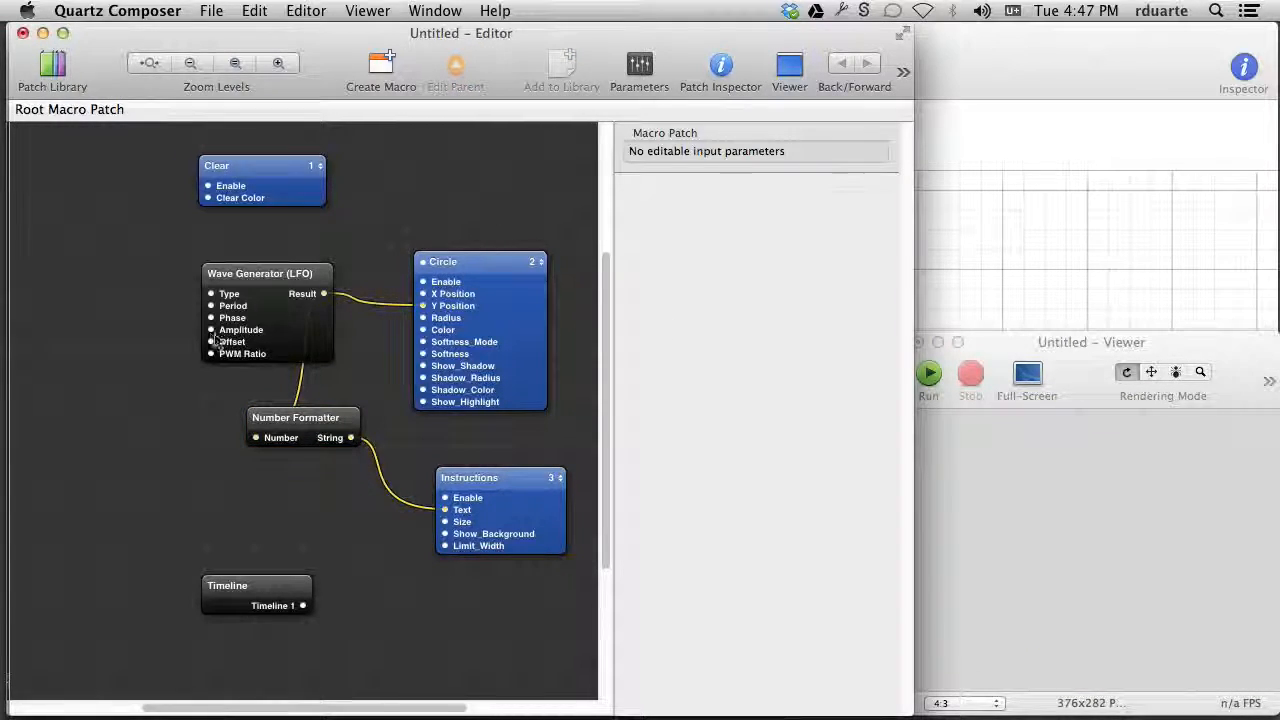
{"action": "left_click", "coordinate": [245, 330]}
{"action": "left_click", "coordinate": [765, 212]}
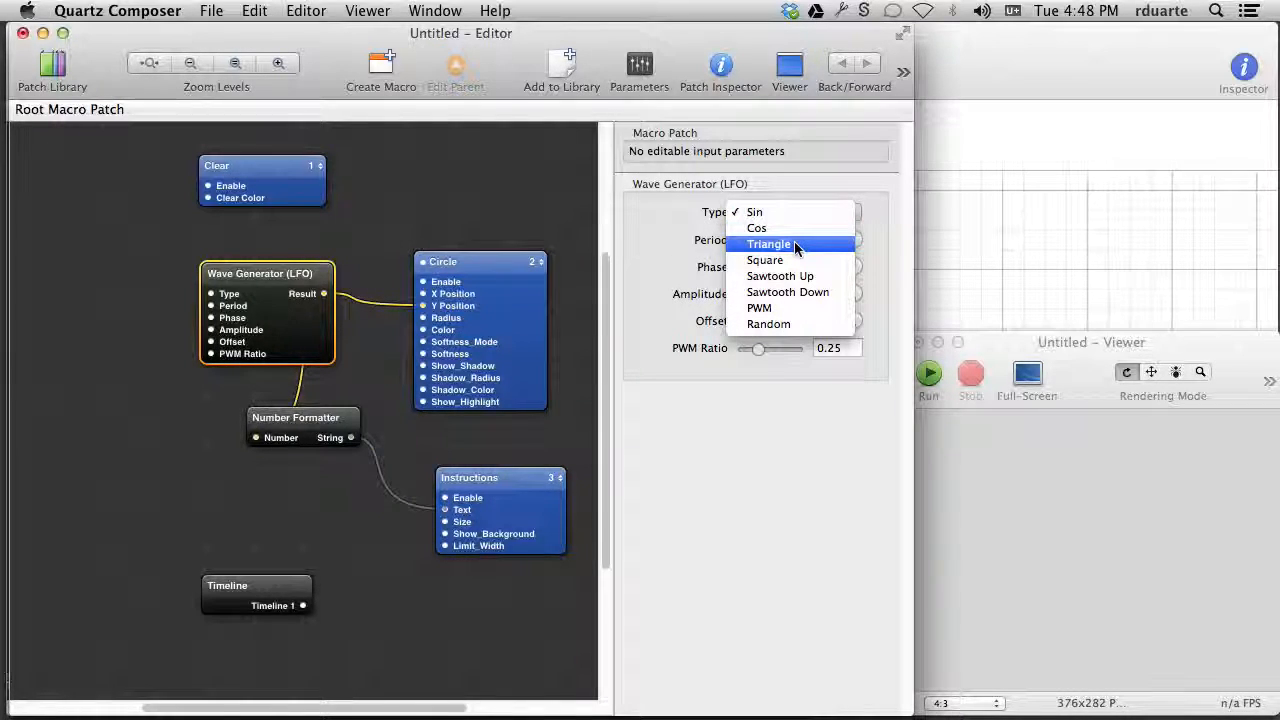
{"action": "left_click", "coordinate": [700, 235]}
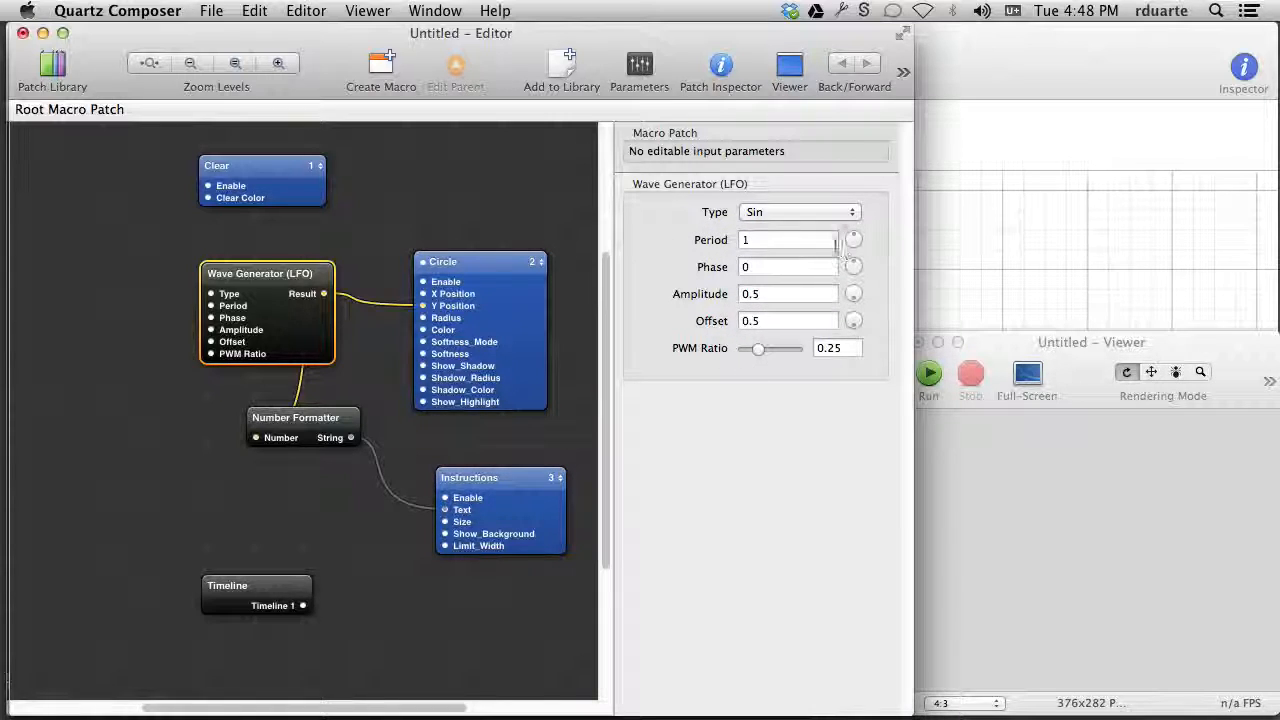
{"action": "left_click", "coordinate": [809, 205]}
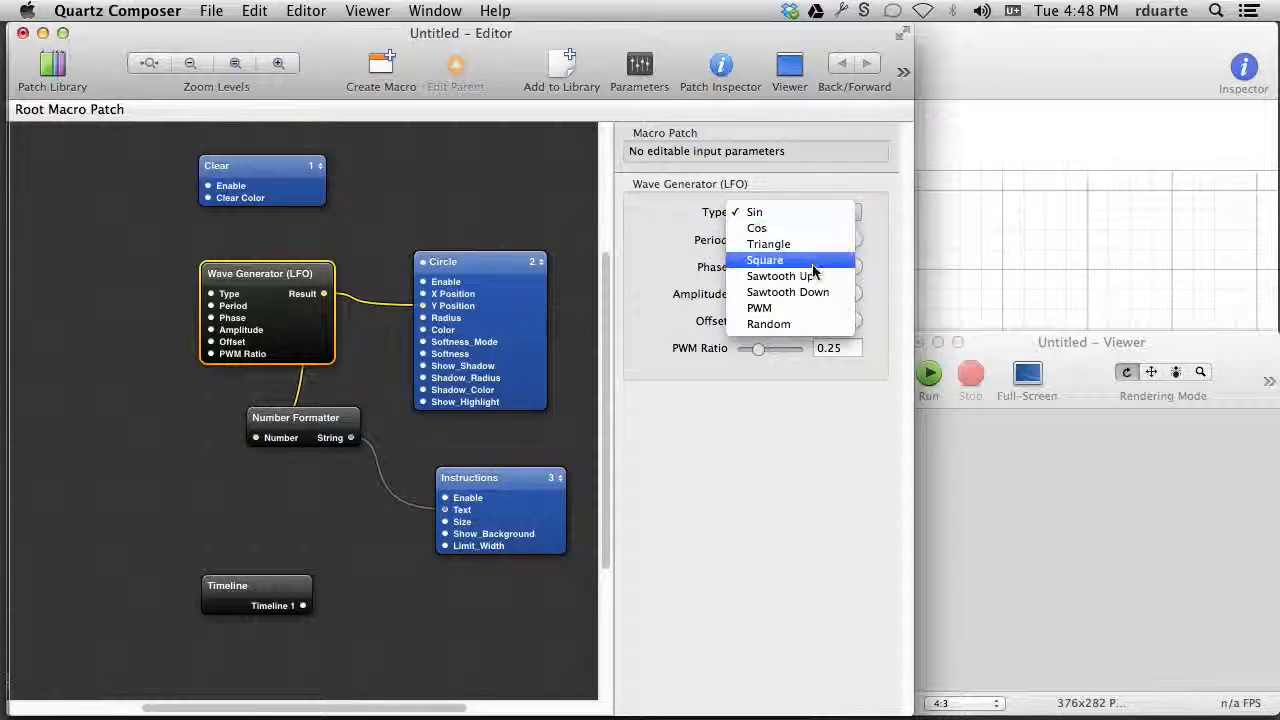
{"action": "left_click", "coordinate": [806, 262]}
{"action": "left_click", "coordinate": [999, 338]}
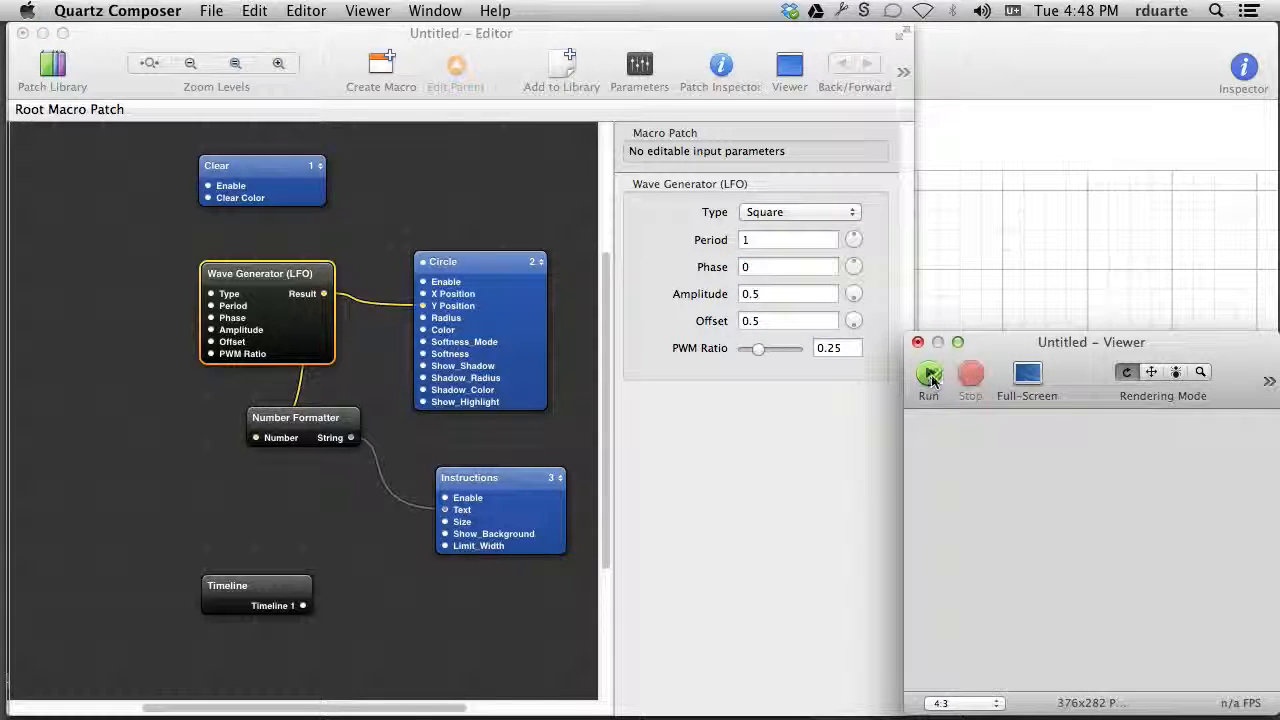
{"action": "left_click", "coordinate": [929, 375]}
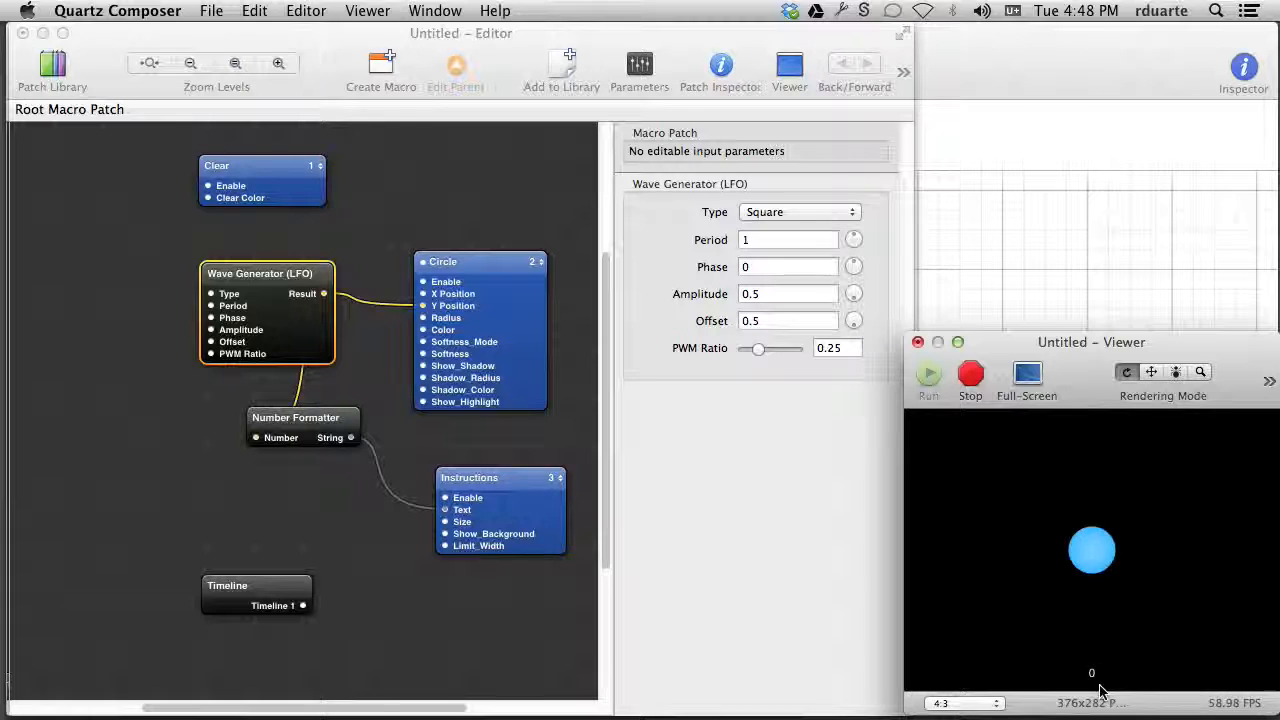
Stop the composition and set the Wave Generator's Type back to Sin
{"action": "left_click", "coordinate": [970, 375]}
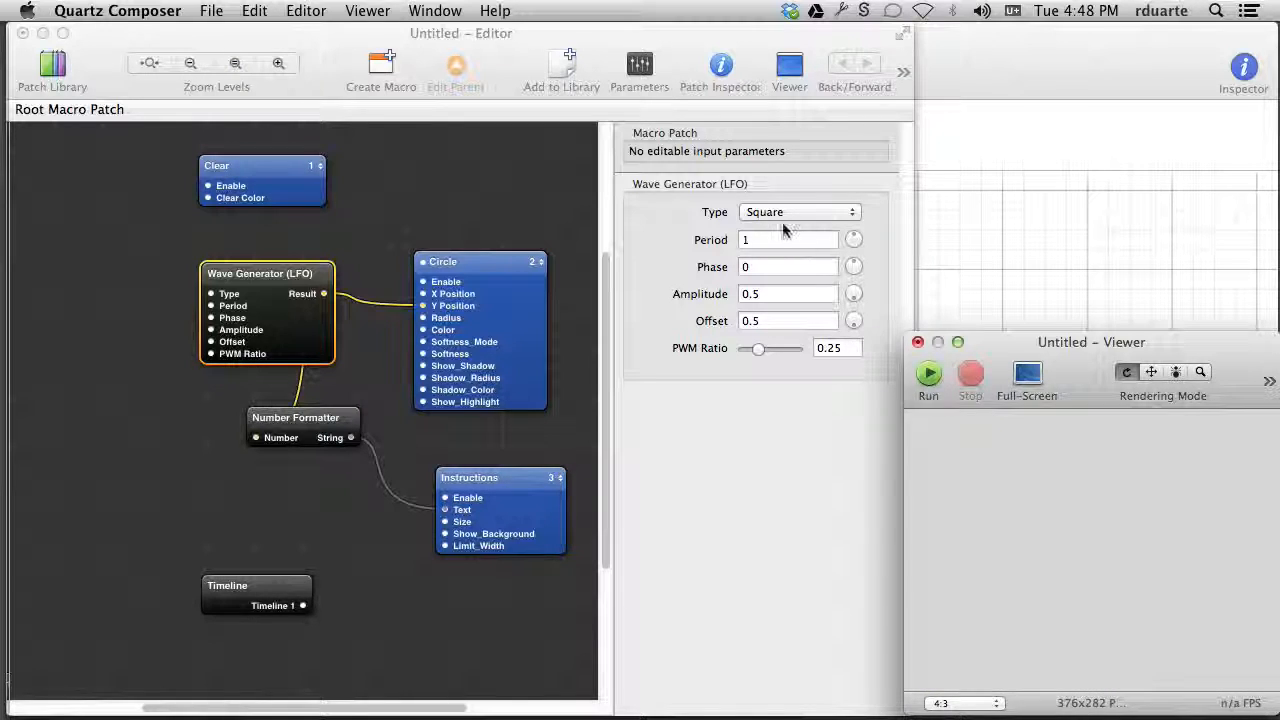
{"action": "left_click", "coordinate": [786, 213]}
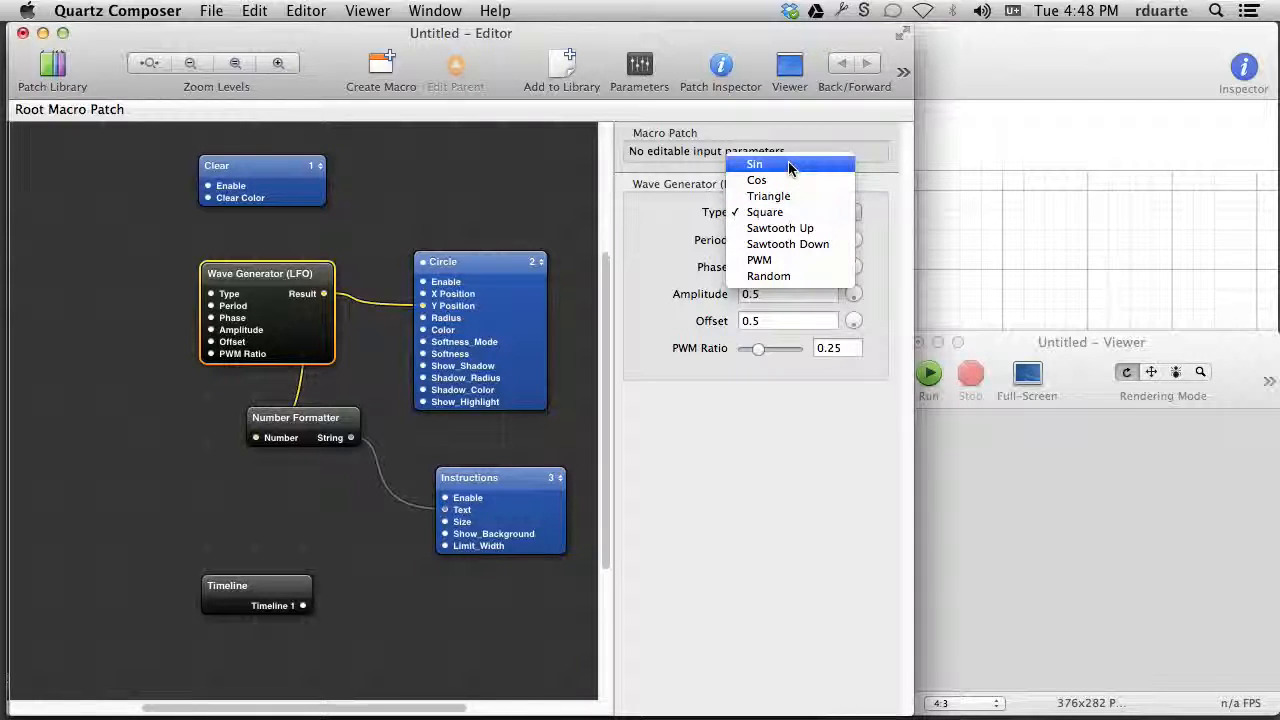
{"action": "left_click", "coordinate": [789, 165]}
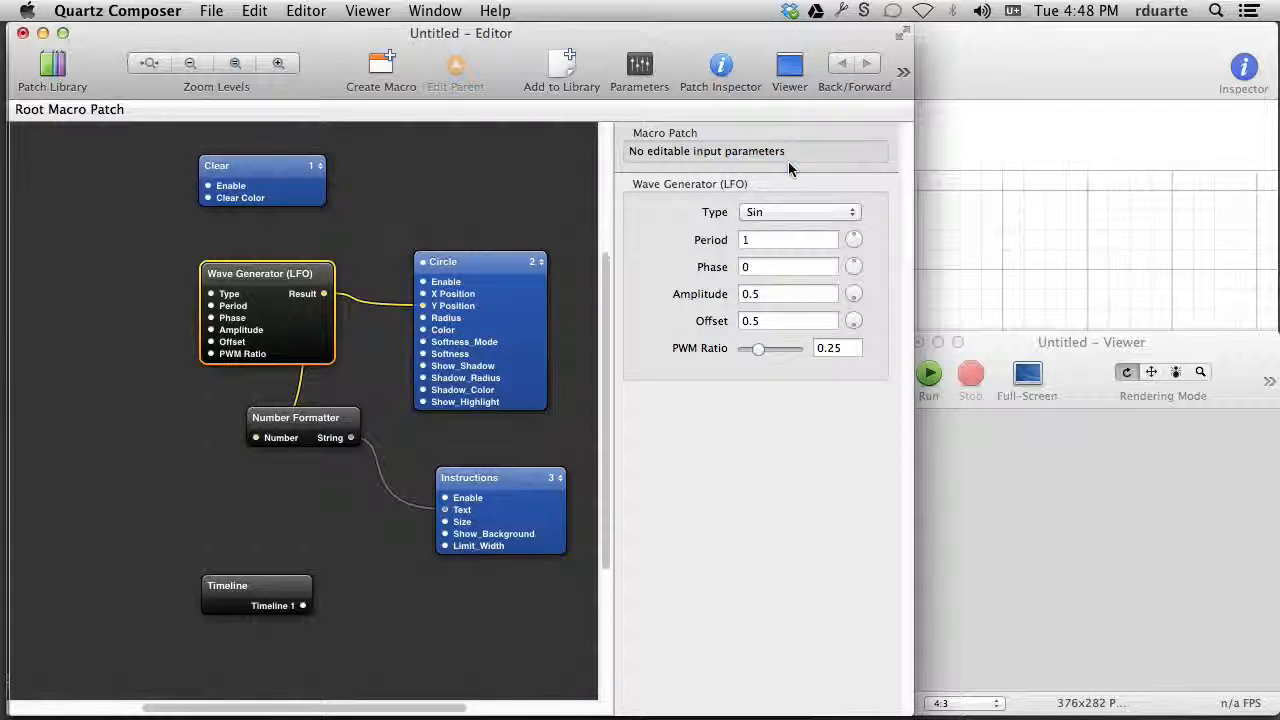
Switch to Grapher to examine the default LFO sine graph against the Wave Generator's parameters
{"action": "left_click", "coordinate": [782, 241]}
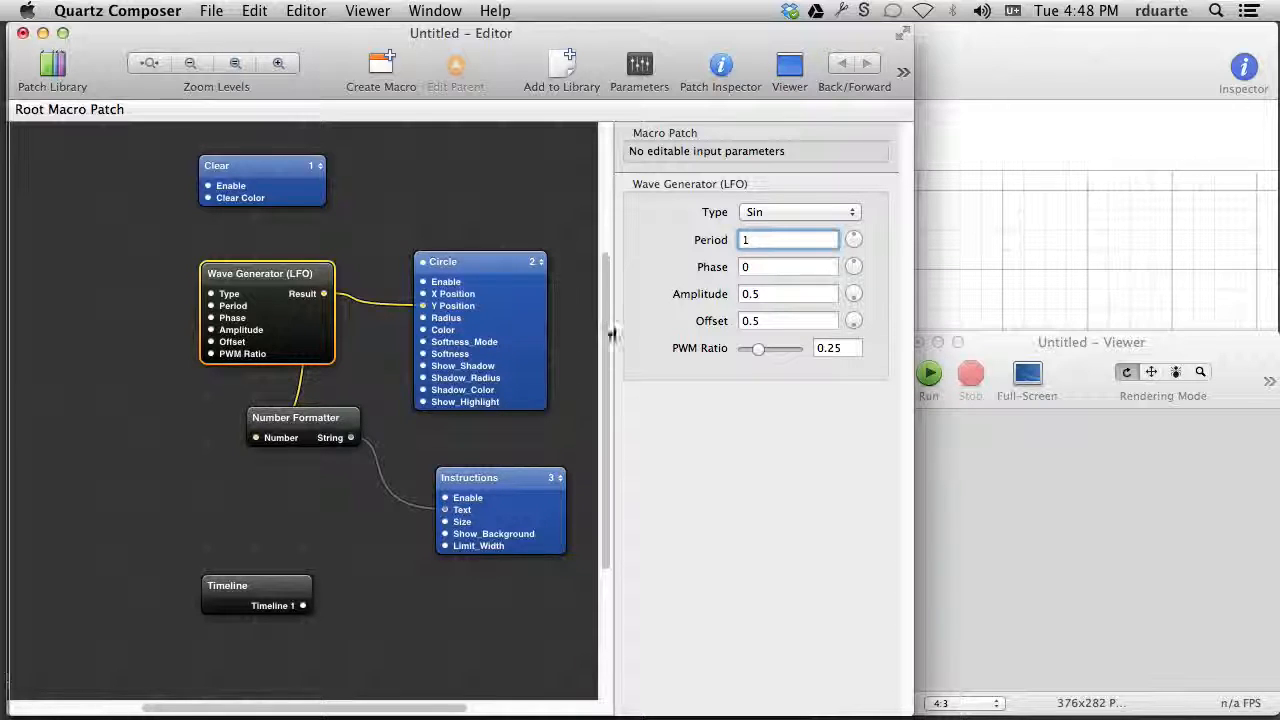
{"action": "key", "text": "super+Tab"}
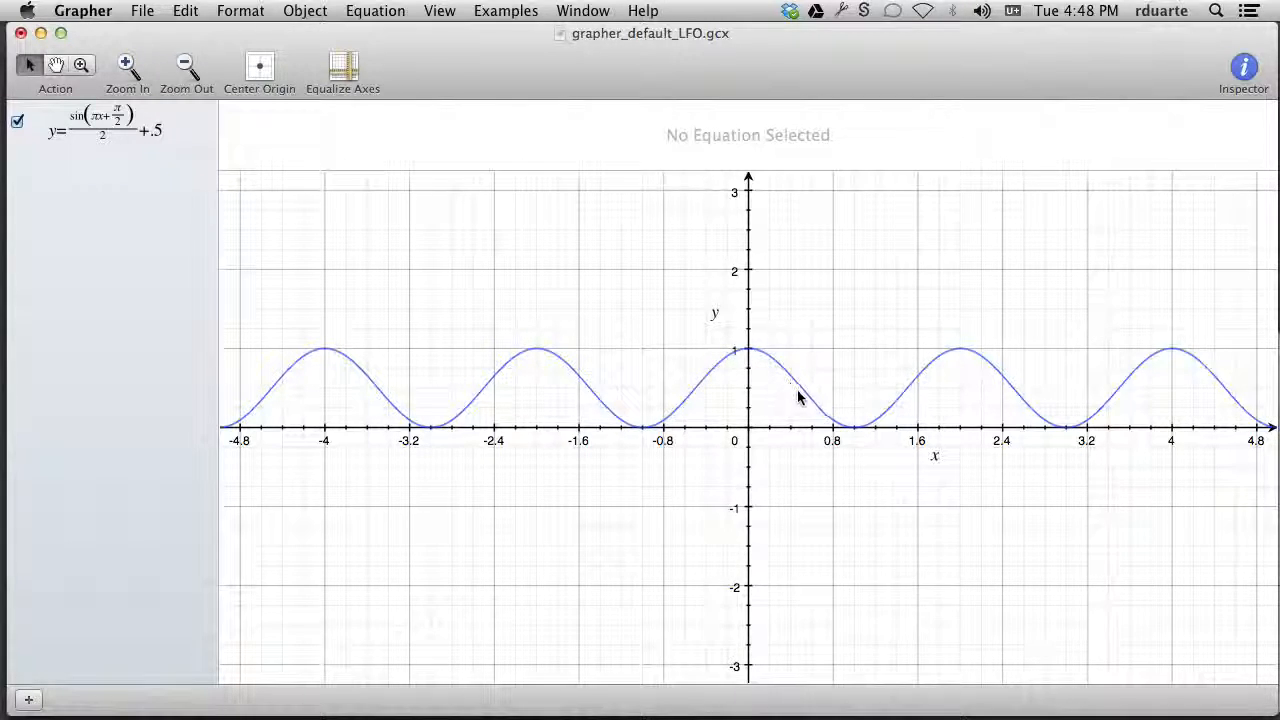
Run the composition in Quartz Composer briefly, then compare the Wave Generator's Period, Phase and Amplitude with the LFO graph in Grapher
{"action": "key", "text": "super+Tab"}
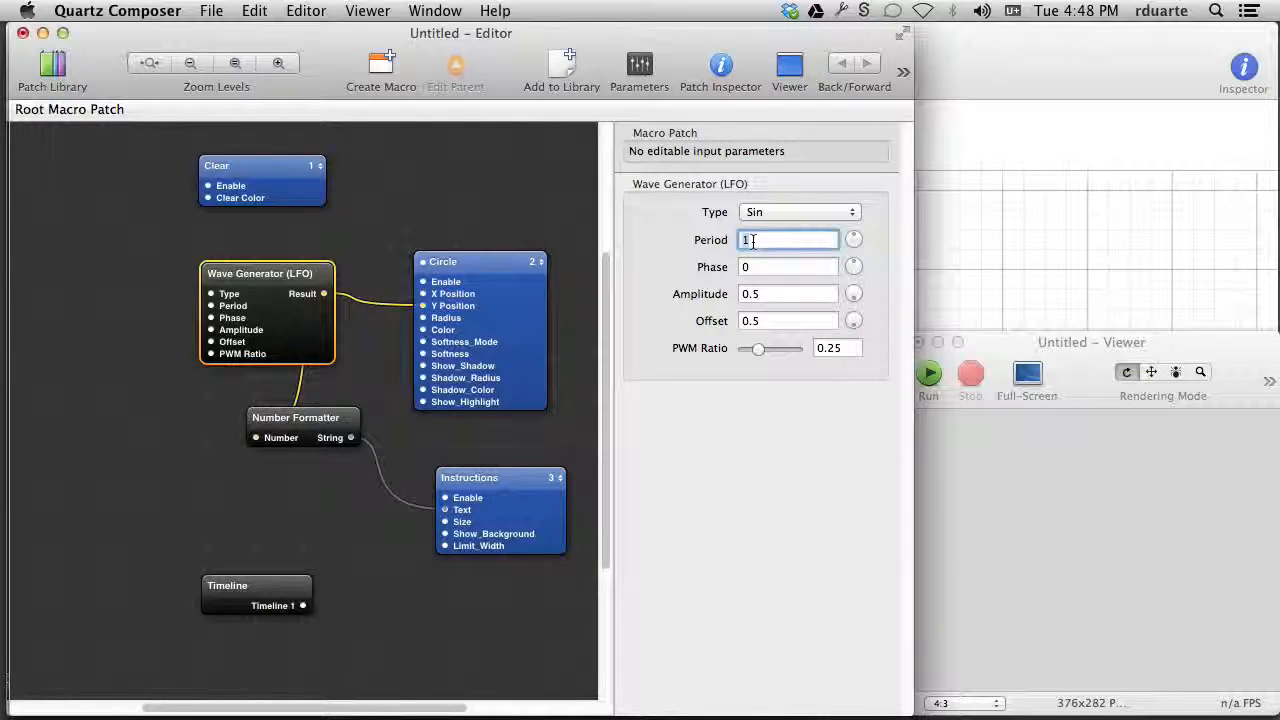
{"action": "left_click", "coordinate": [930, 374]}
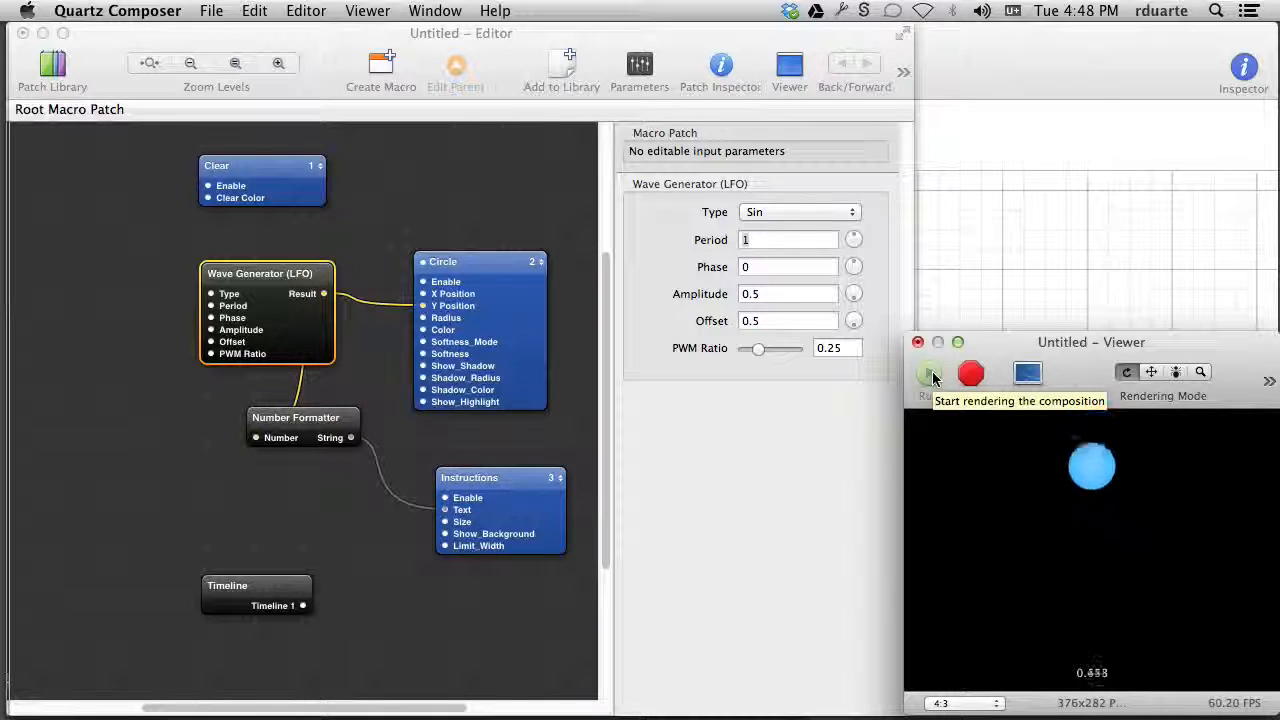
{"action": "left_click", "coordinate": [970, 373]}
{"action": "left_click", "coordinate": [763, 267]}
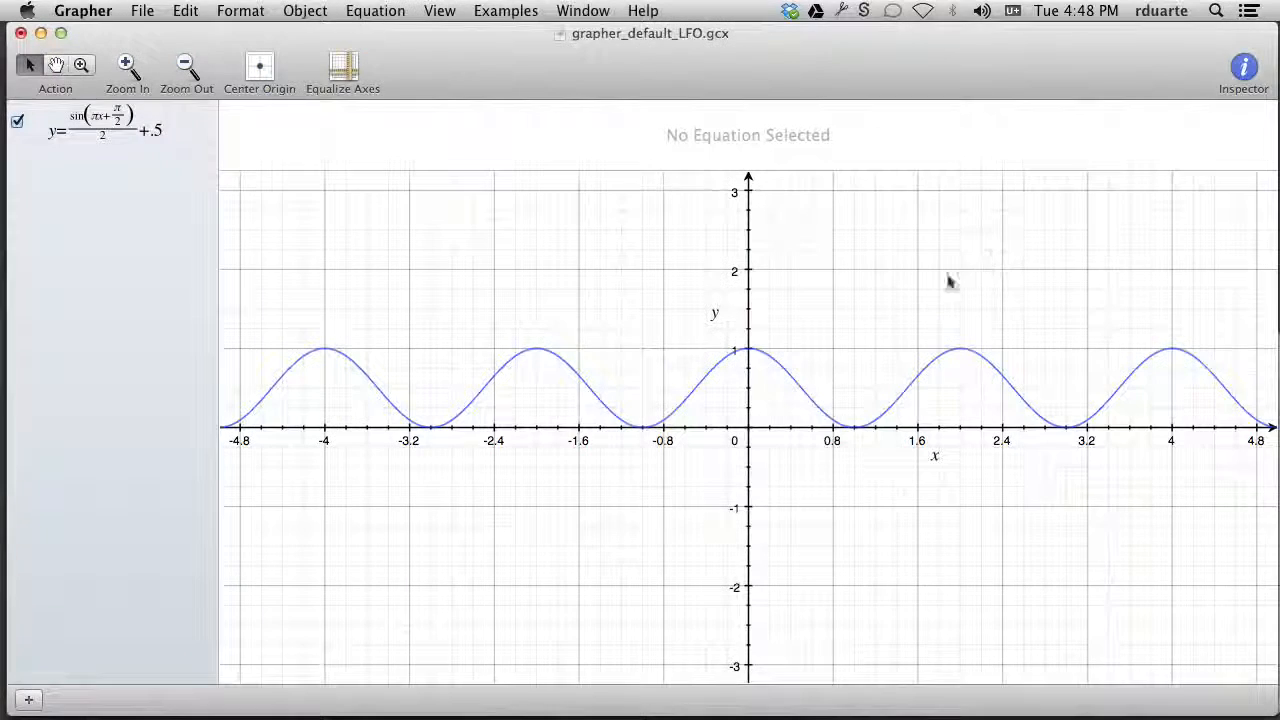
{"action": "left_click", "coordinate": [985, 258]}
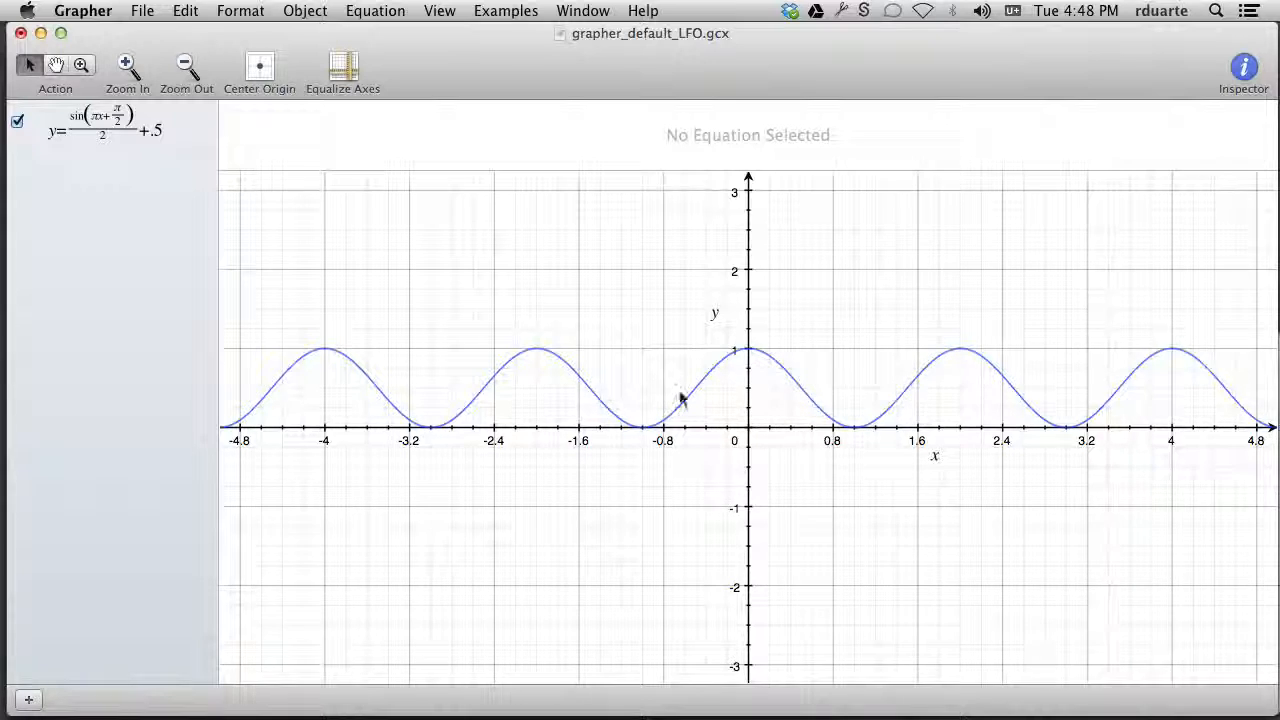
{"action": "key", "text": "super+Tab"}
{"action": "left_click", "coordinate": [987, 345]}
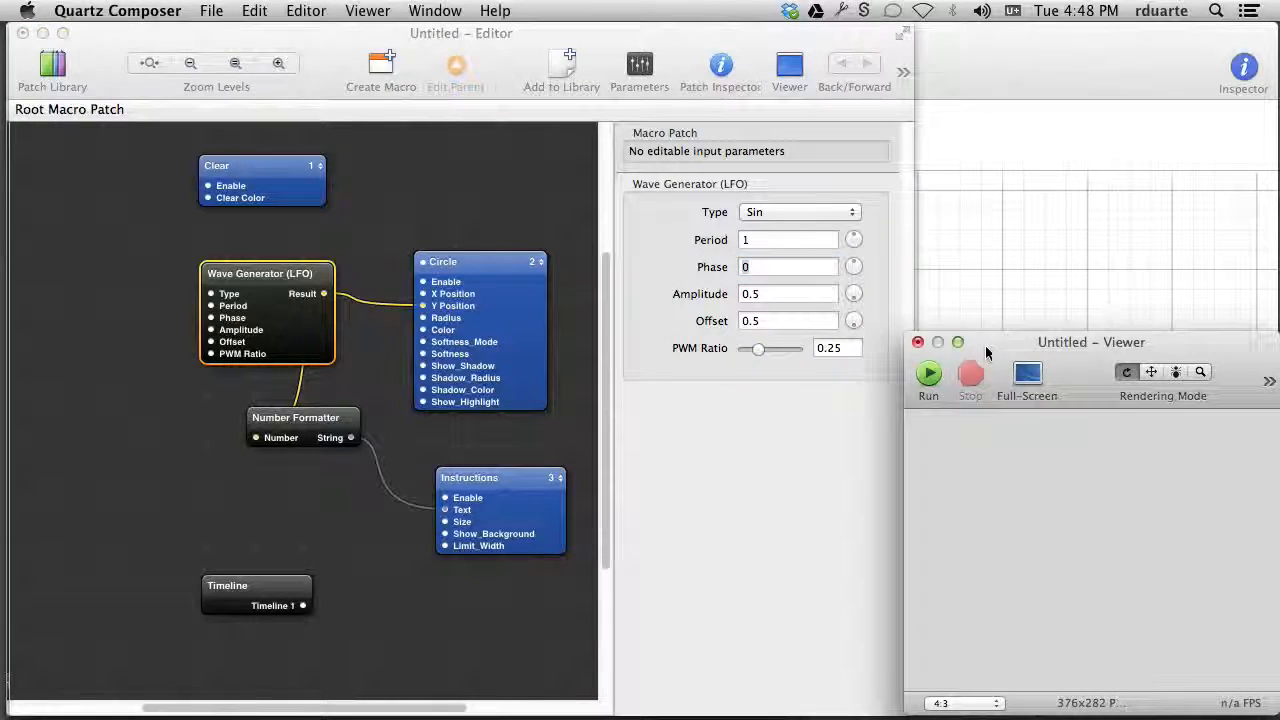
{"action": "left_click", "coordinate": [766, 293]}
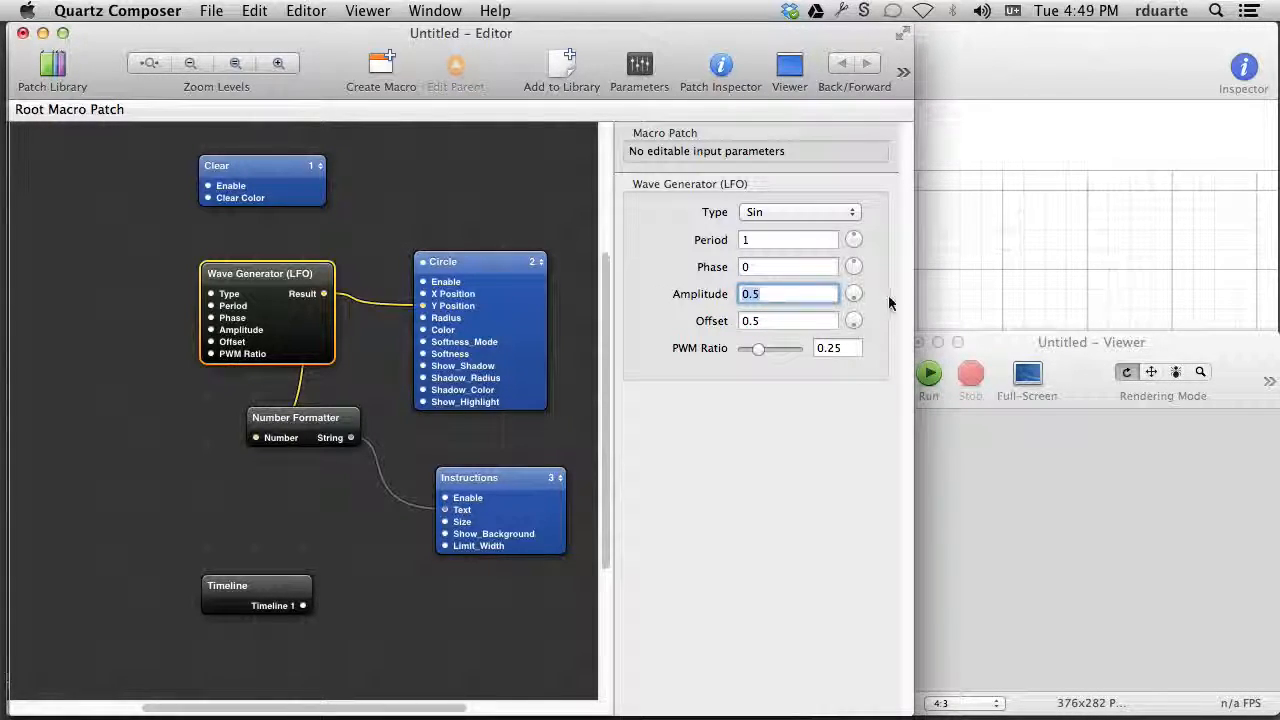
{"action": "left_click", "coordinate": [943, 291]}
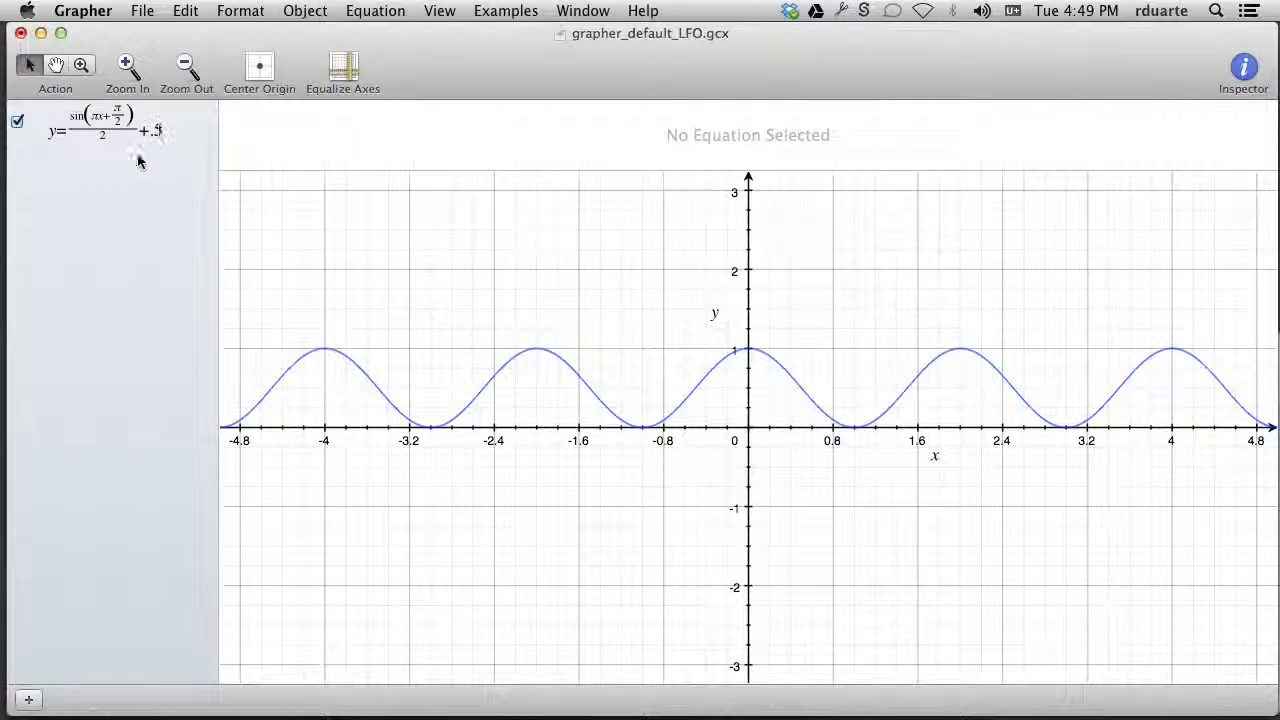
Add a new equation y=sin(x) to the graph and hide the default LFO equation
{"action": "left_click", "coordinate": [28, 699]}
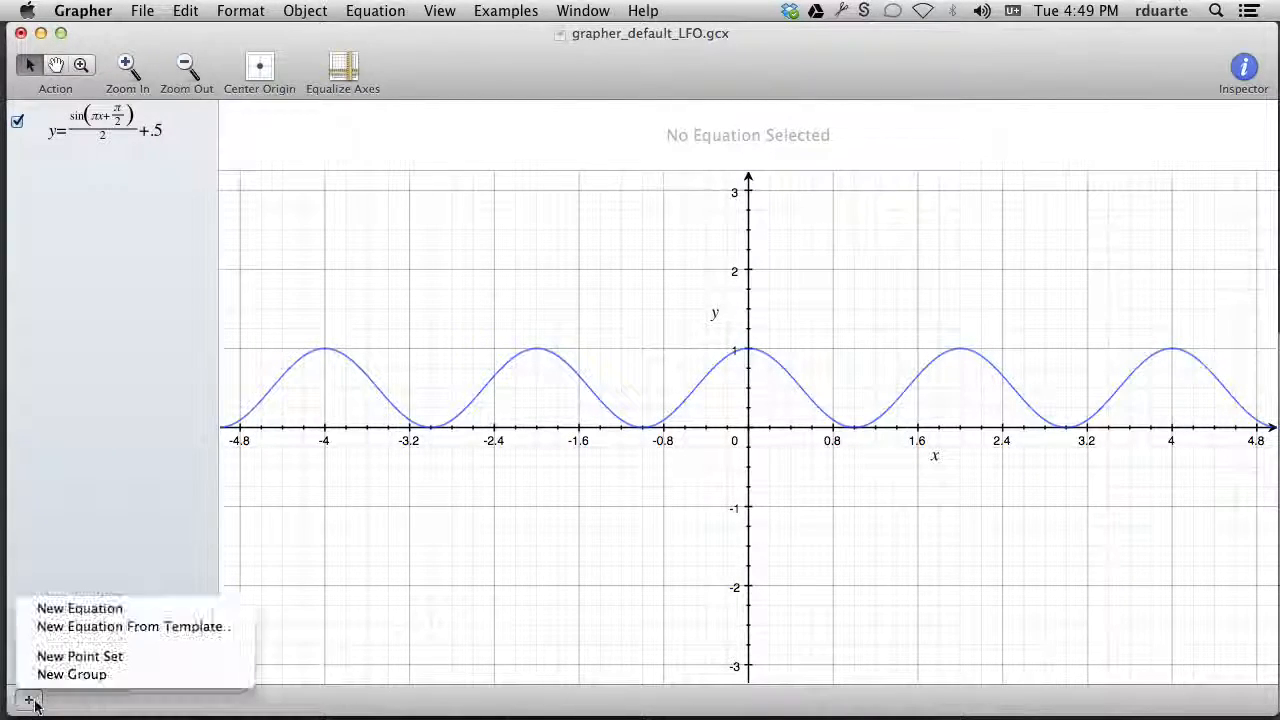
{"action": "left_click", "coordinate": [74, 609]}
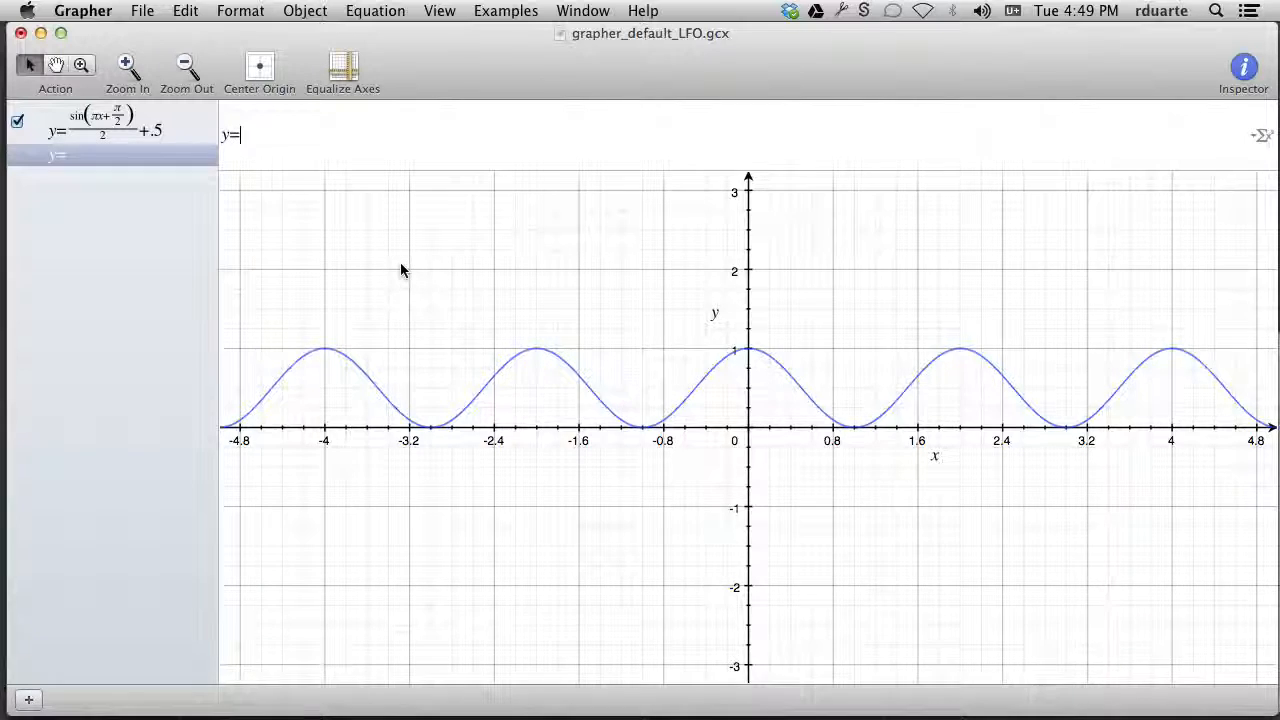
{"action": "type", "text": "sin(x"}
{"action": "key", "text": "Return"}
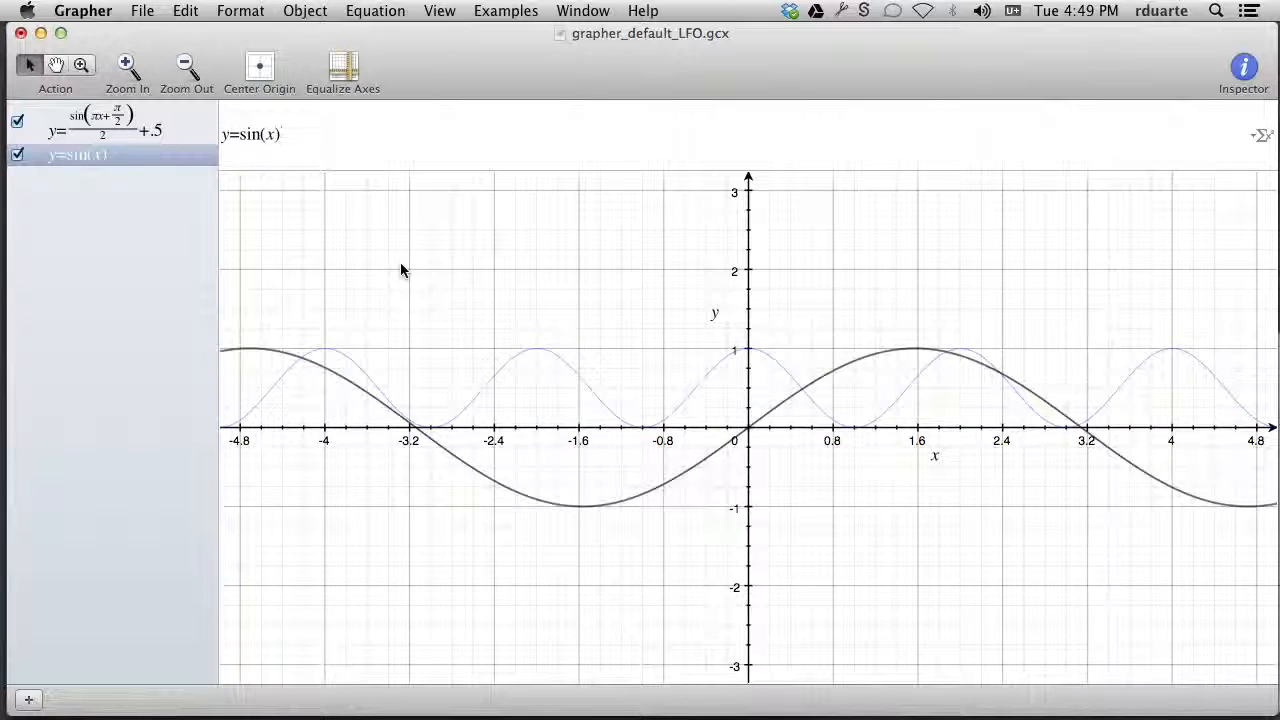
{"action": "left_click", "coordinate": [16, 121]}
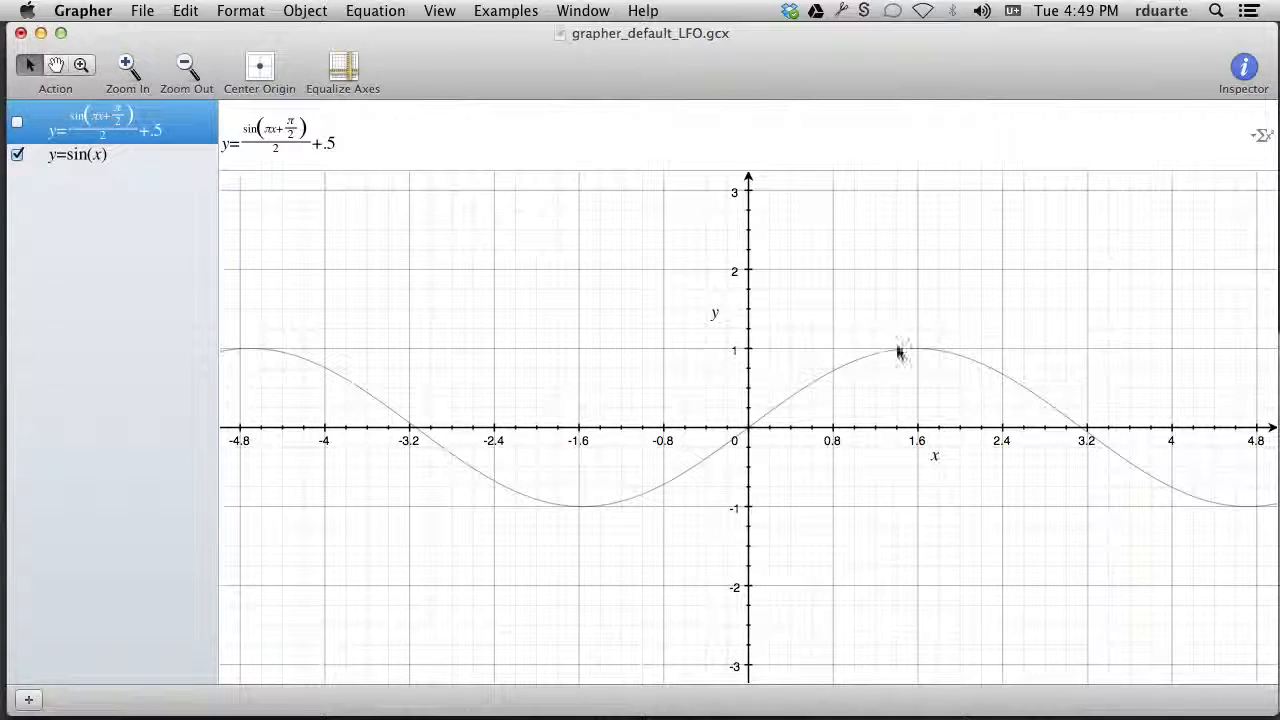
Switch to Quartz Composer, run the composition to watch the circle's motion, and return to the sine graph in Grapher
{"action": "key", "text": "super+Tab"}
{"action": "left_click", "coordinate": [929, 375]}
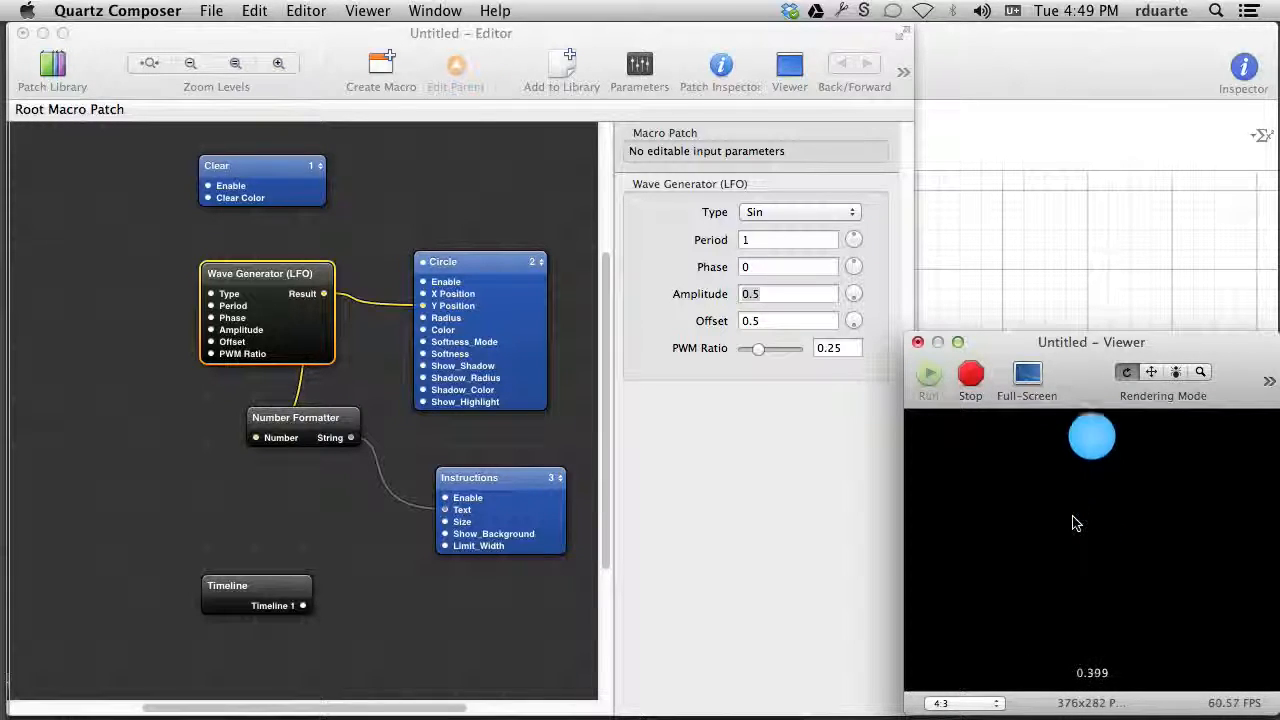
{"action": "key", "text": "super+Tab"}
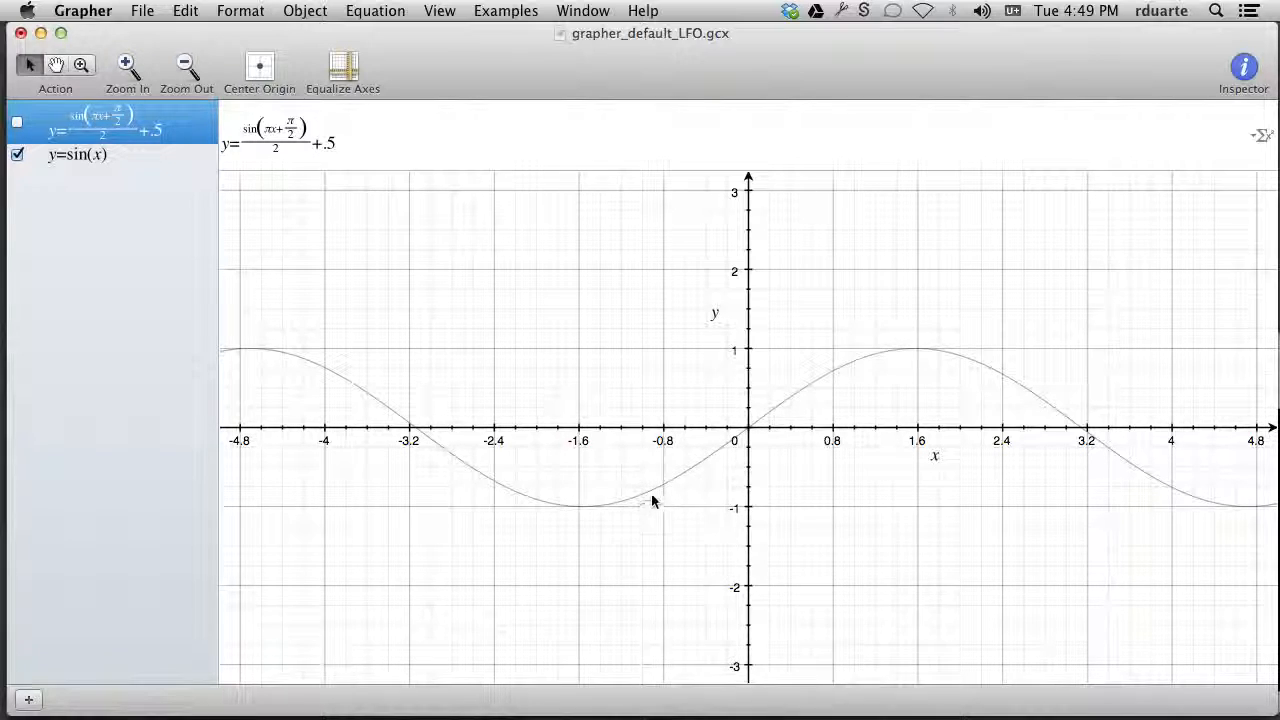
Check the Wave Generator's Amplitude in Quartz Composer and change the plain sine equation in Grapher to y=sin(x)/2
{"action": "left_click", "coordinate": [200, 160]}
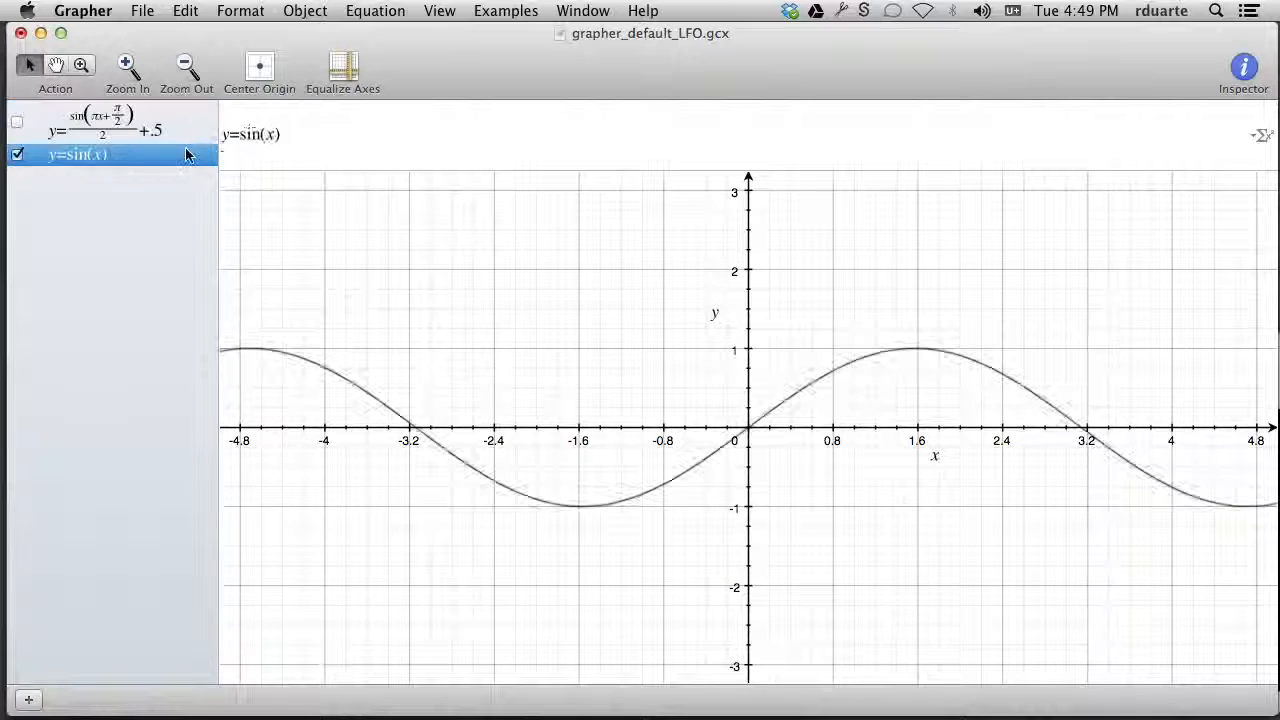
{"action": "left_click", "coordinate": [348, 157]}
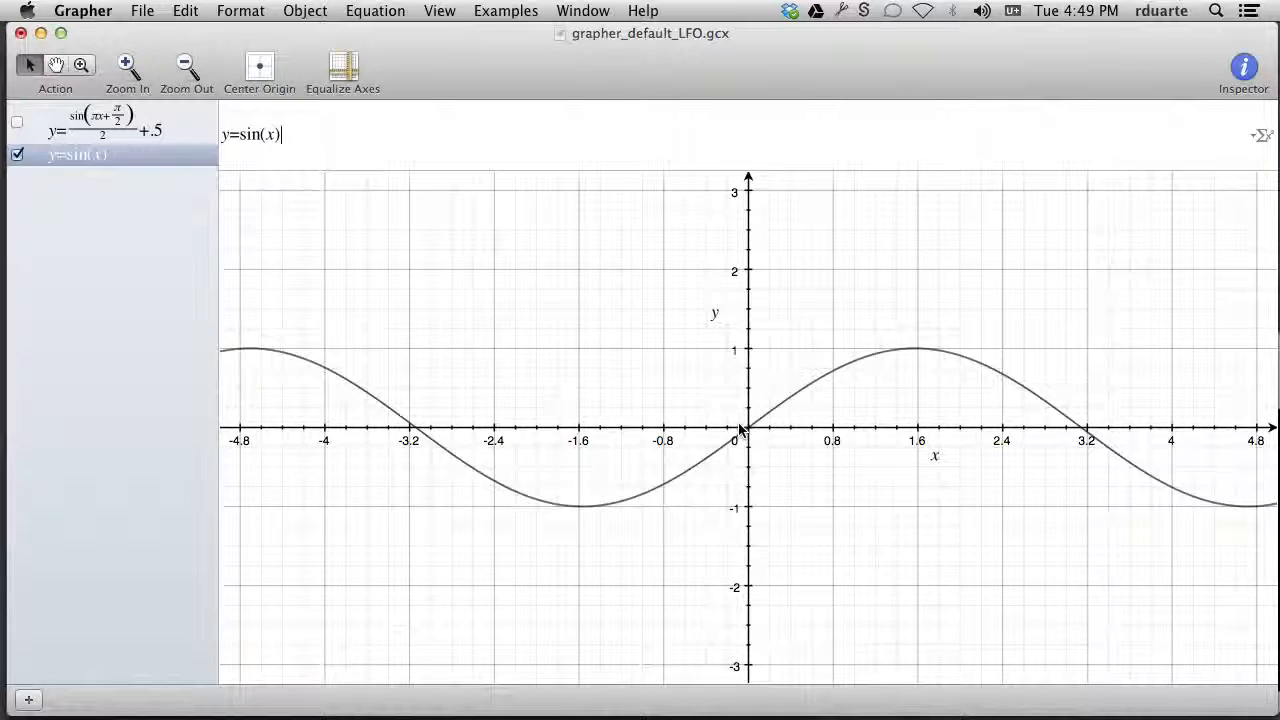
{"action": "key", "text": "super+Tab"}
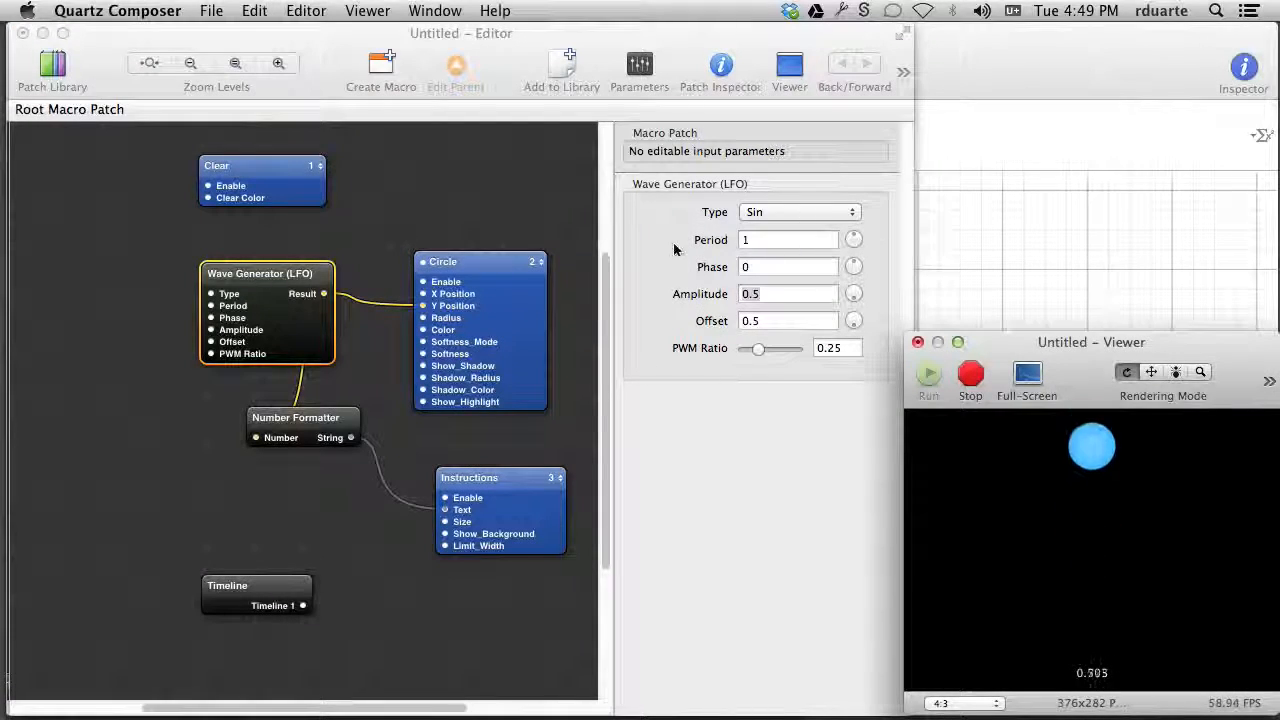
{"action": "left_click", "coordinate": [766, 293]}
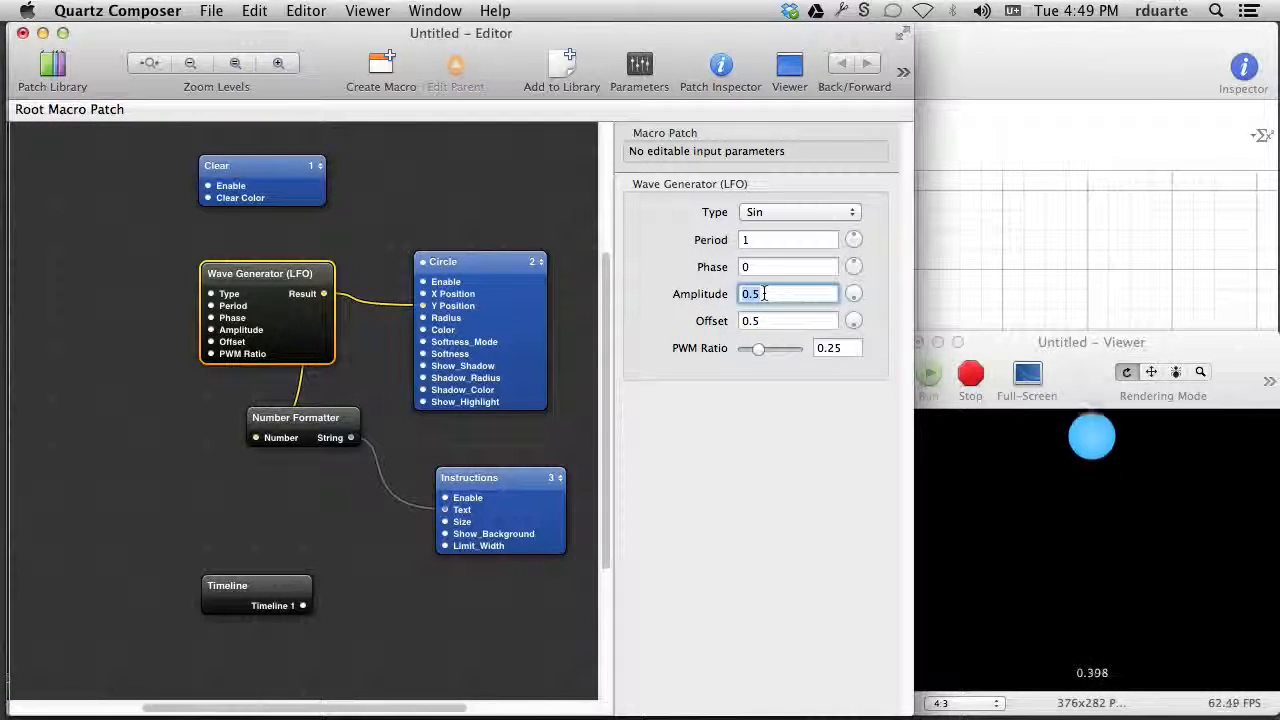
{"action": "key", "text": "super+Tab"}
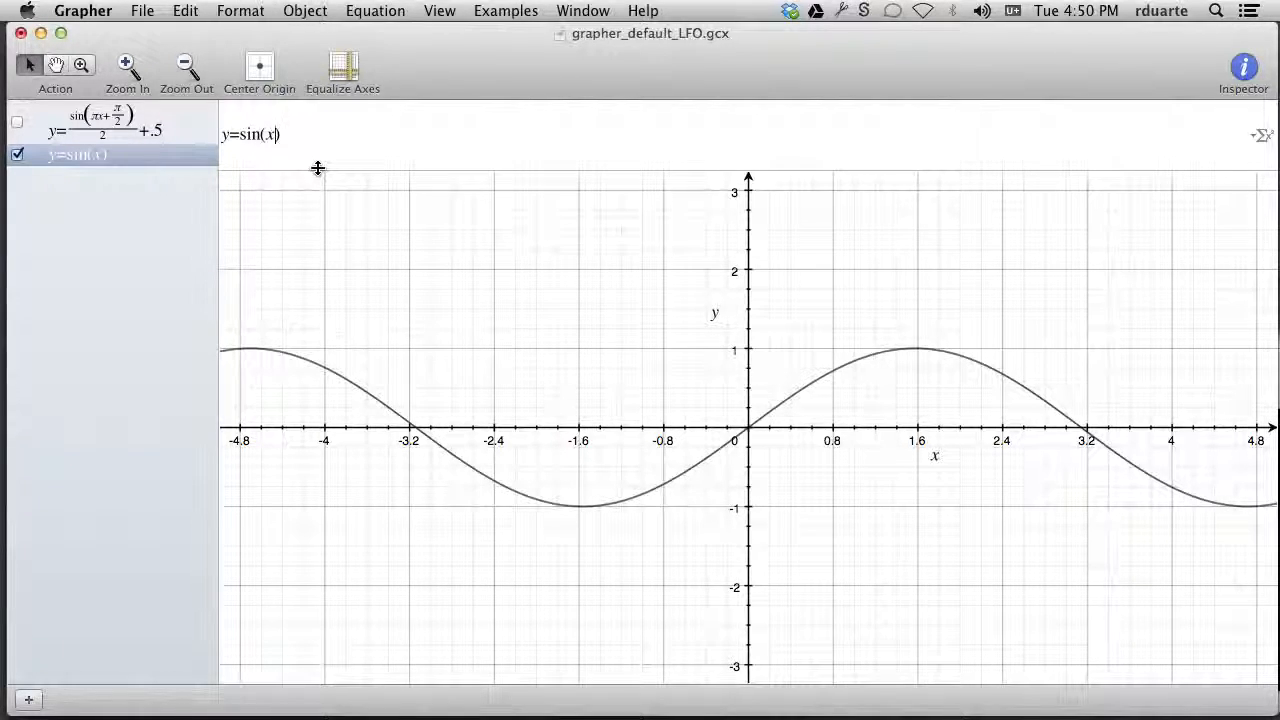
{"action": "type", "text": "2"}
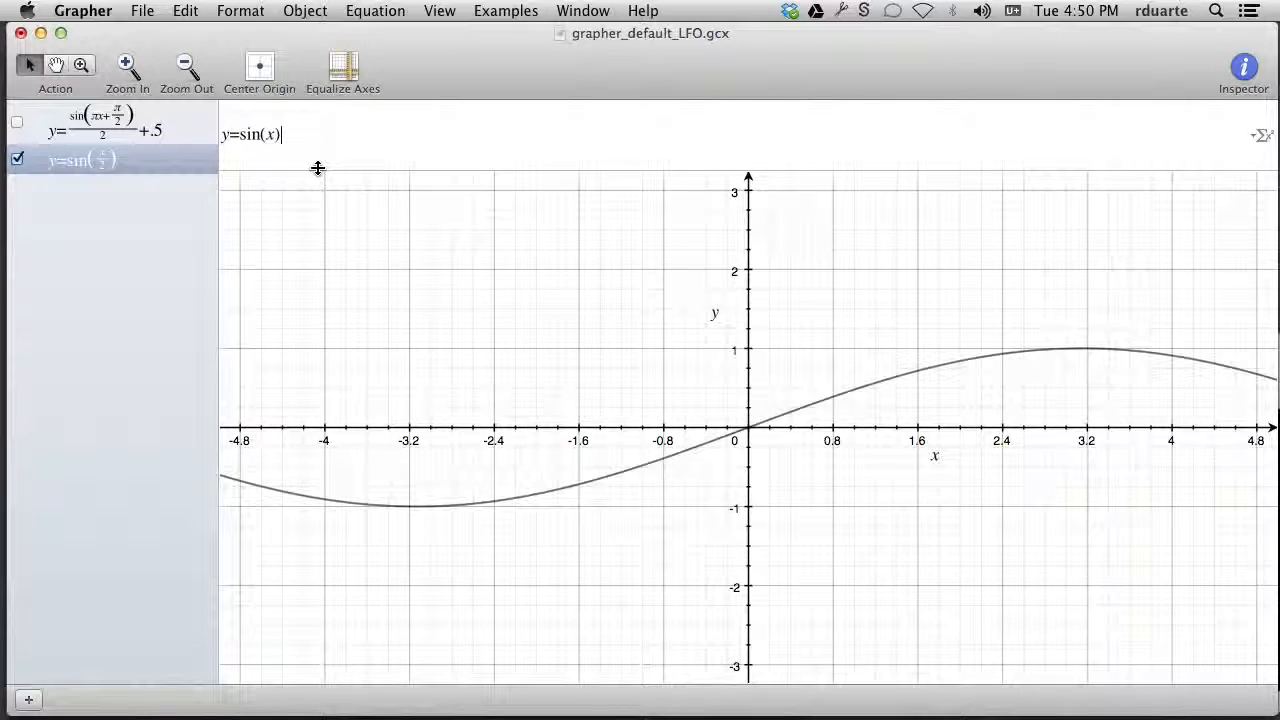
{"action": "type", "text": "/2"}
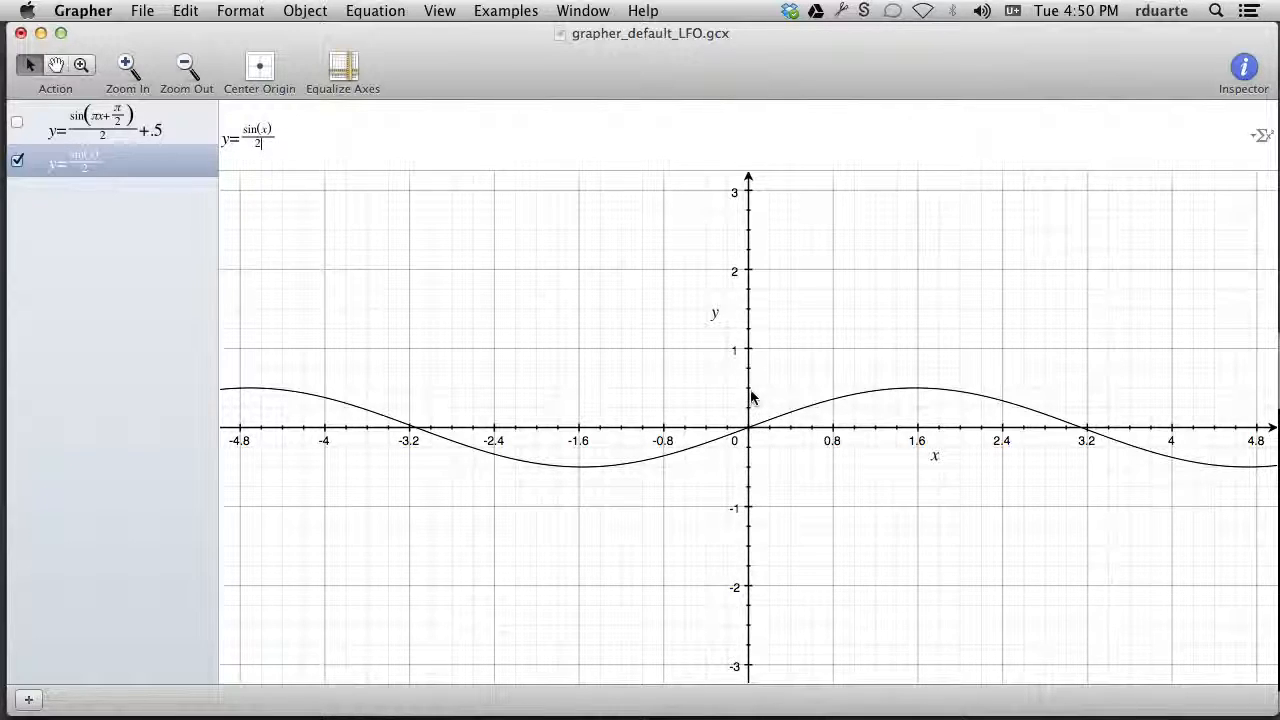
Hide the sin(x)/2 curve, show the default LFO equation, and compare its graph with the running circle in Quartz Composer
{"action": "key", "text": "super+Tab"}
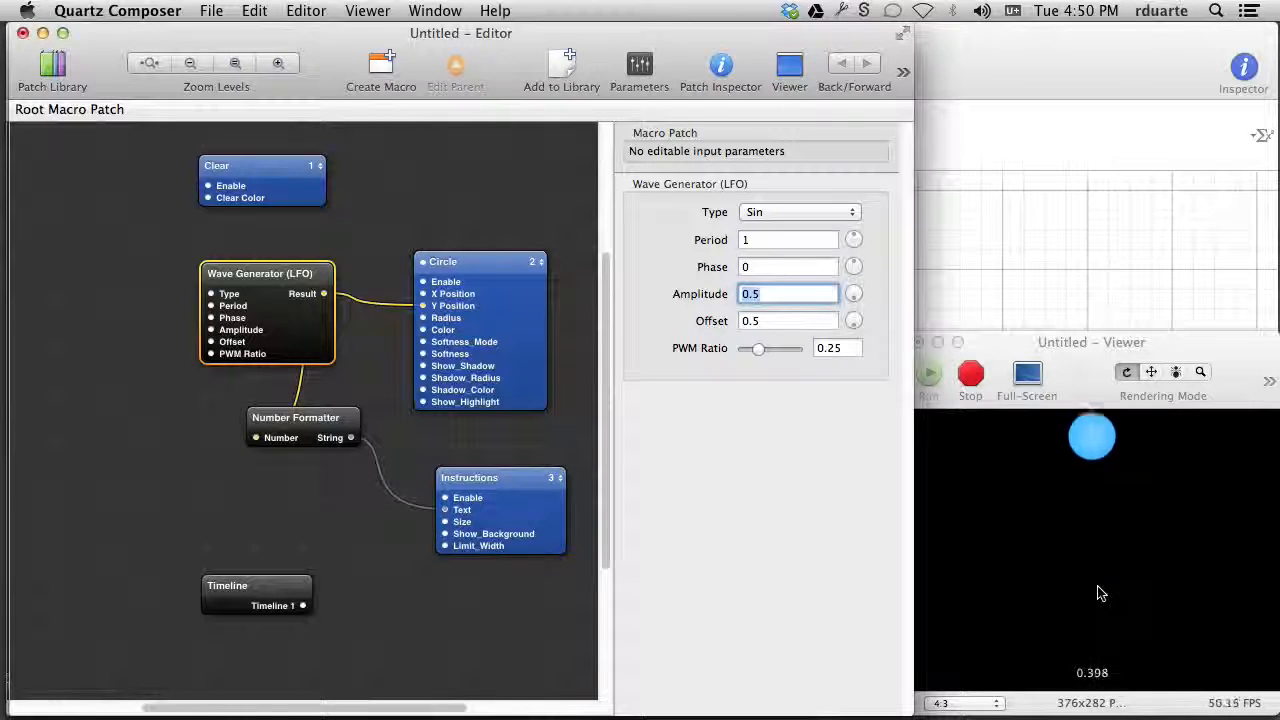
{"action": "key", "text": "super+Tab"}
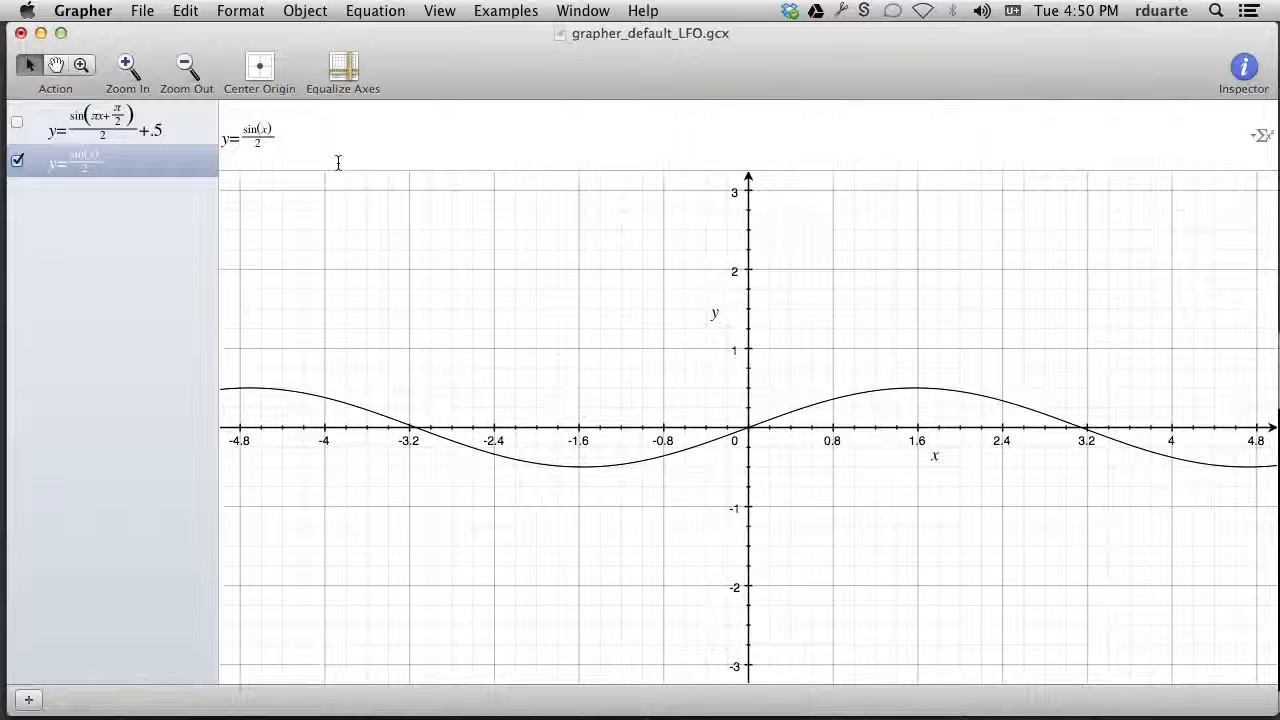
{"action": "left_click", "coordinate": [17, 160]}
{"action": "left_click", "coordinate": [17, 121]}
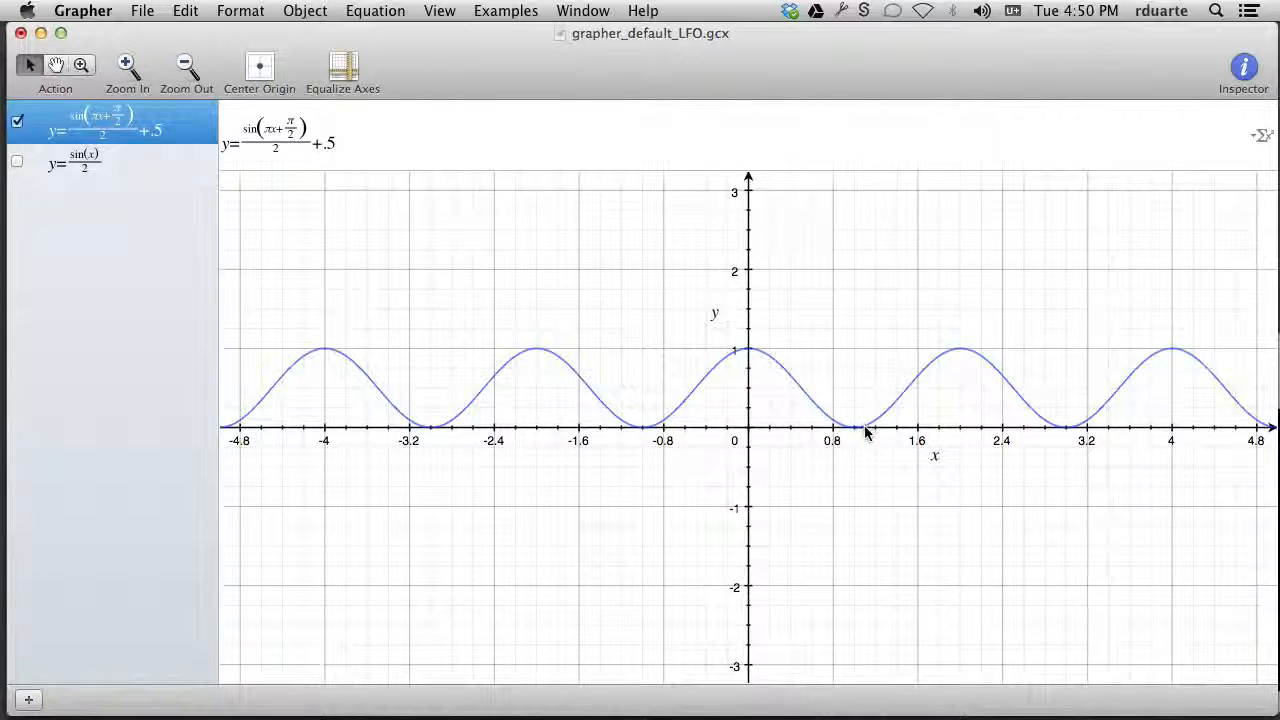
{"action": "key", "text": "super+Tab"}
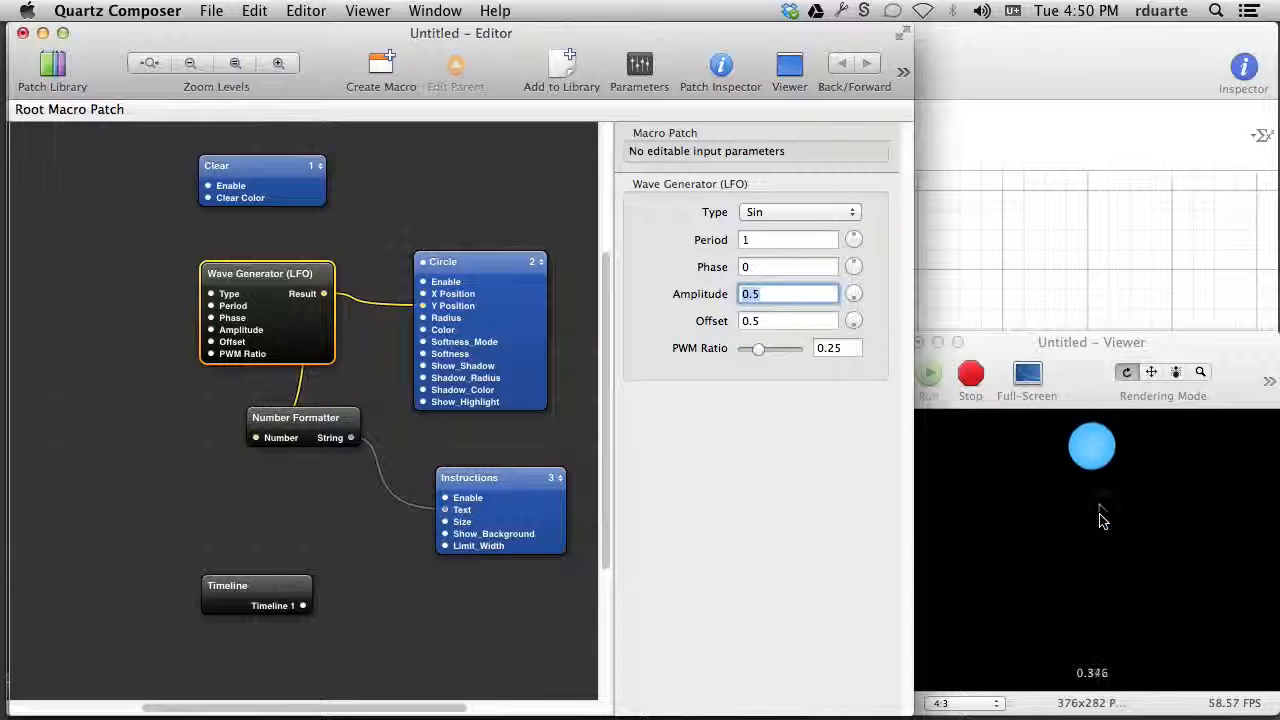
{"action": "key", "text": "super+Tab"}
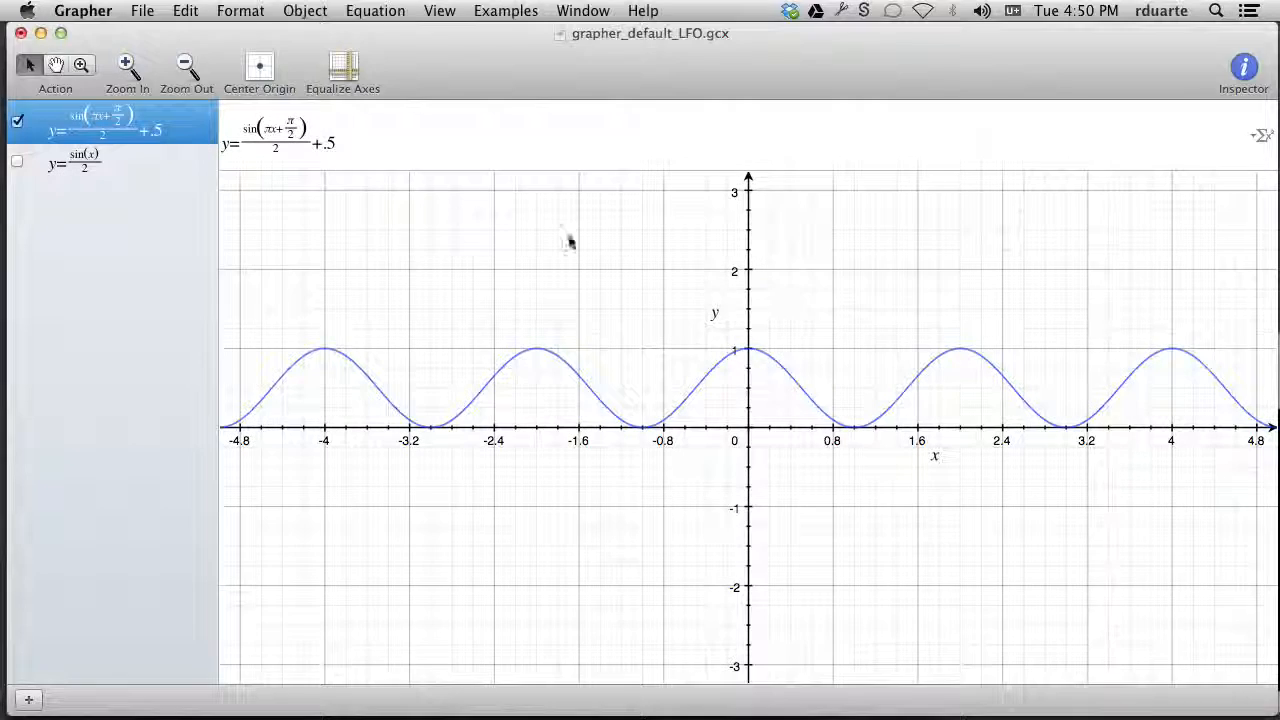
Overlay the sin(x)/2 curve on the default LFO graph to compare their heights, and hide it again
{"action": "left_click", "coordinate": [145, 177]}
{"action": "left_click", "coordinate": [17, 161]}
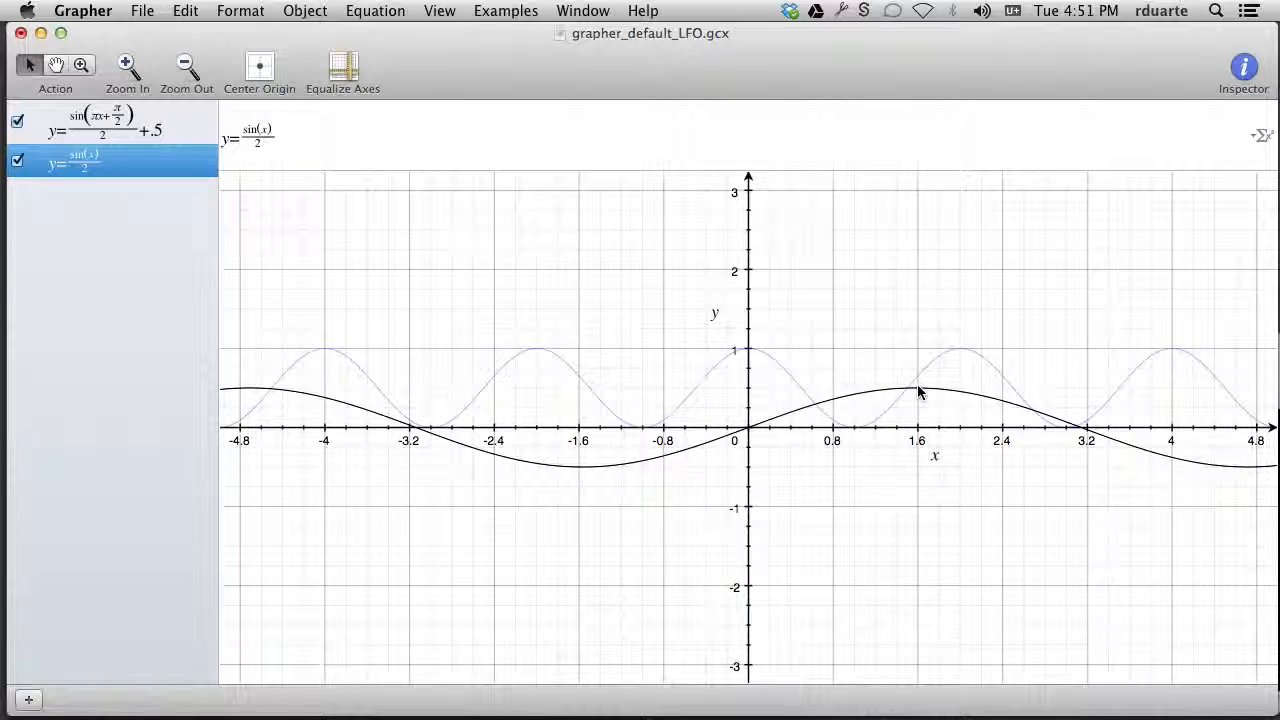
{"action": "left_click", "coordinate": [18, 161]}
Compare the Wave Generator's Offset in Quartz Composer with the Grapher curve, and set the Offset to 0
{"action": "key", "text": "super+Tab"}
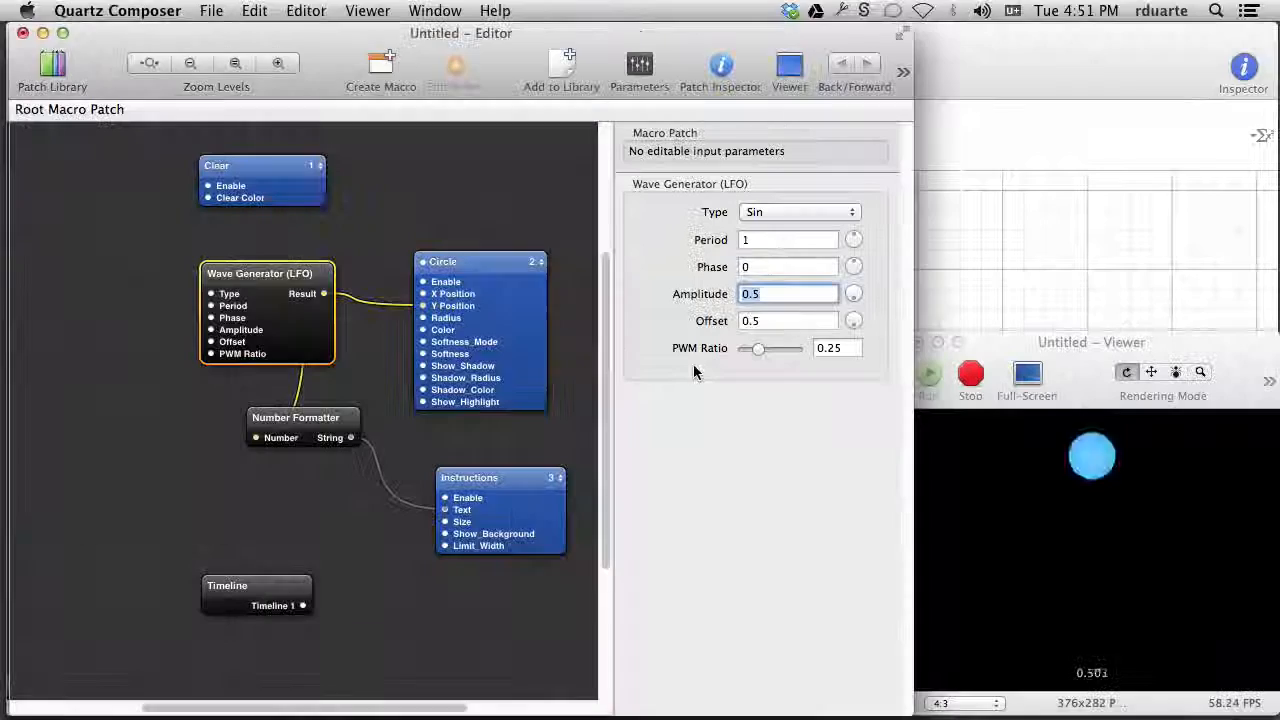
{"action": "left_click", "coordinate": [769, 324]}
{"action": "key", "text": "super+Tab"}
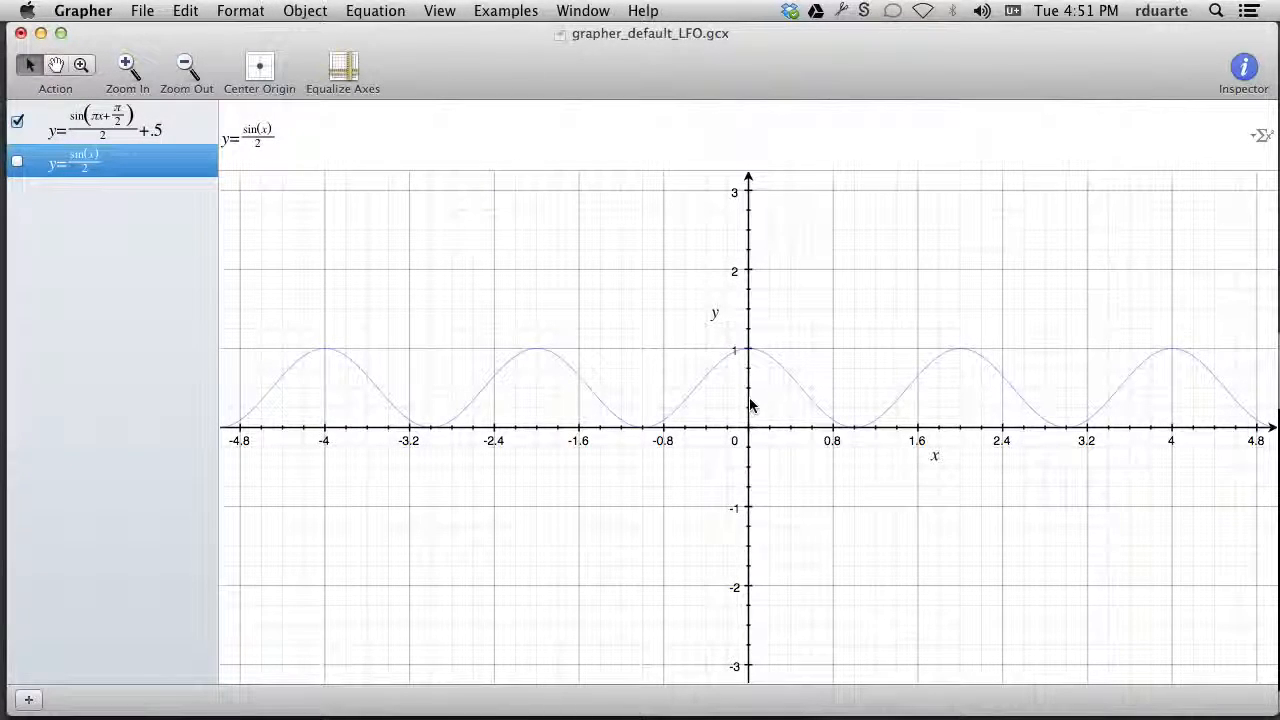
{"action": "key", "text": "super+Tab"}
{"action": "key", "text": "super+a"}
{"action": "type", "text": "0"}
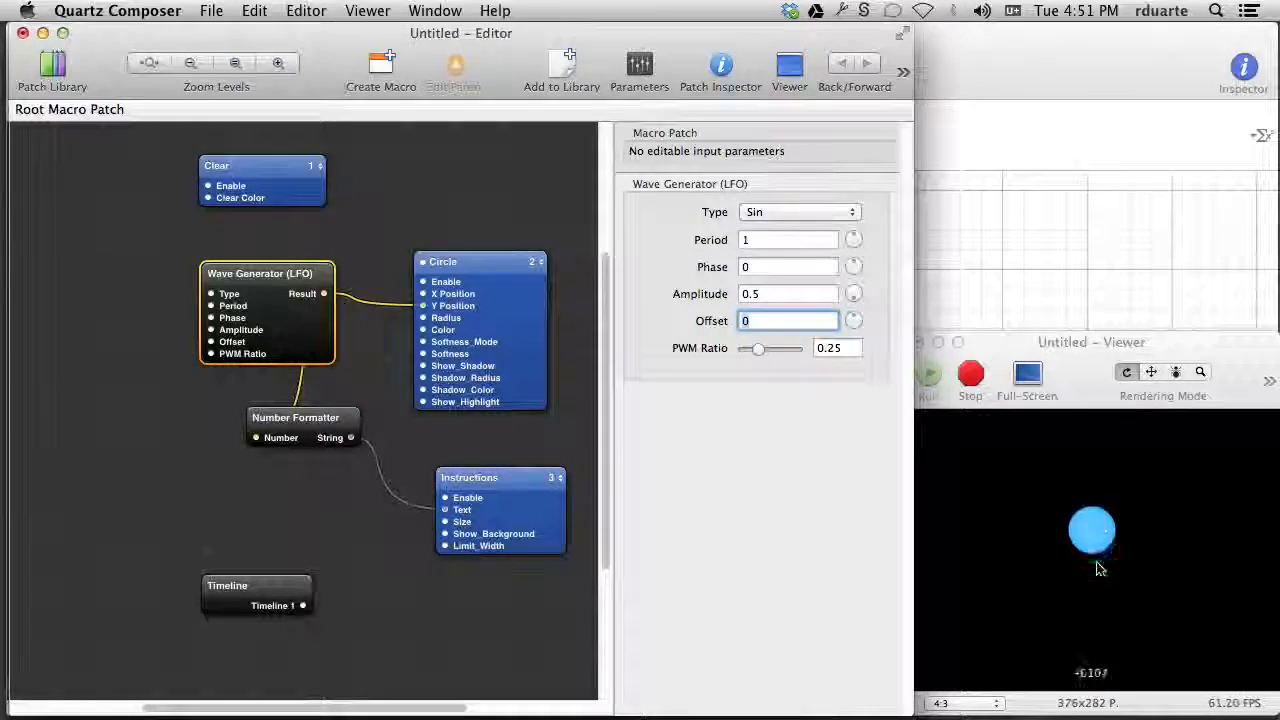
Switch to Grapher and remove the +.5 offset term from the default LFO equation
{"action": "left_click", "coordinate": [950, 320]}
{"action": "left_click", "coordinate": [380, 143]}
{"action": "left_click", "coordinate": [141, 132]}
{"action": "left_click", "coordinate": [360, 144]}
{"action": "key", "text": "BackSpace"}
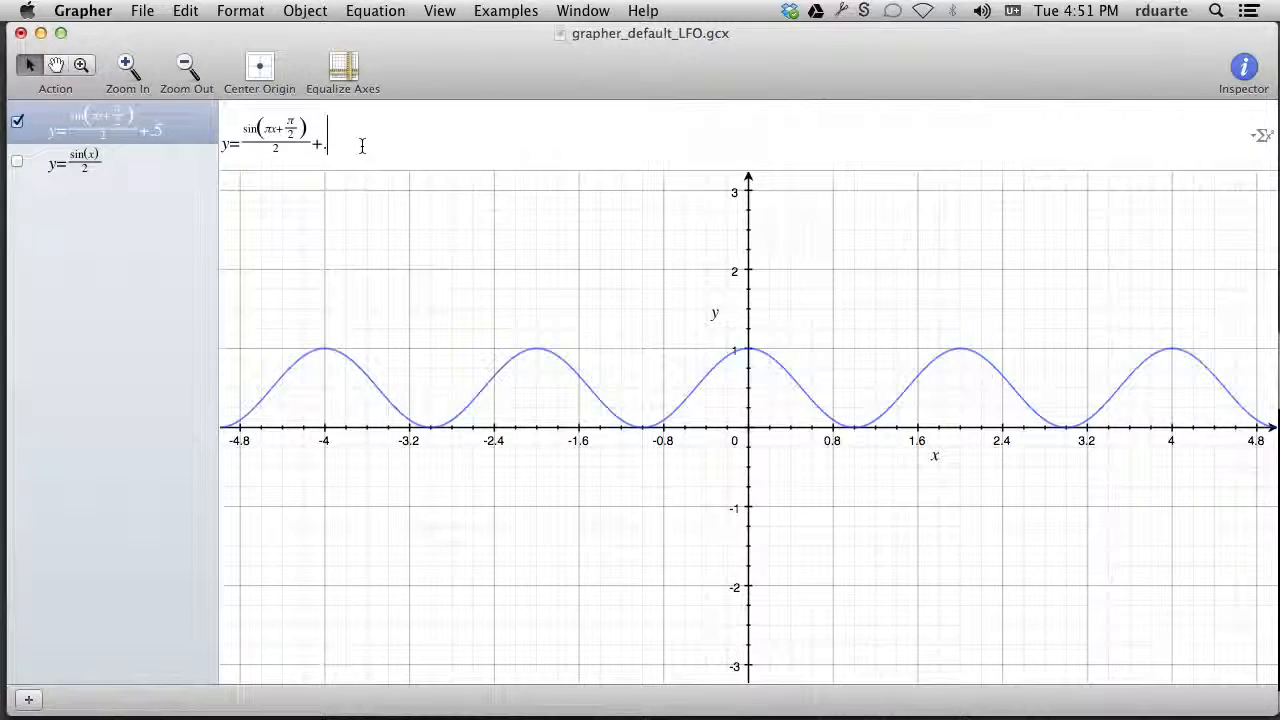
{"action": "key", "text": "Return"}
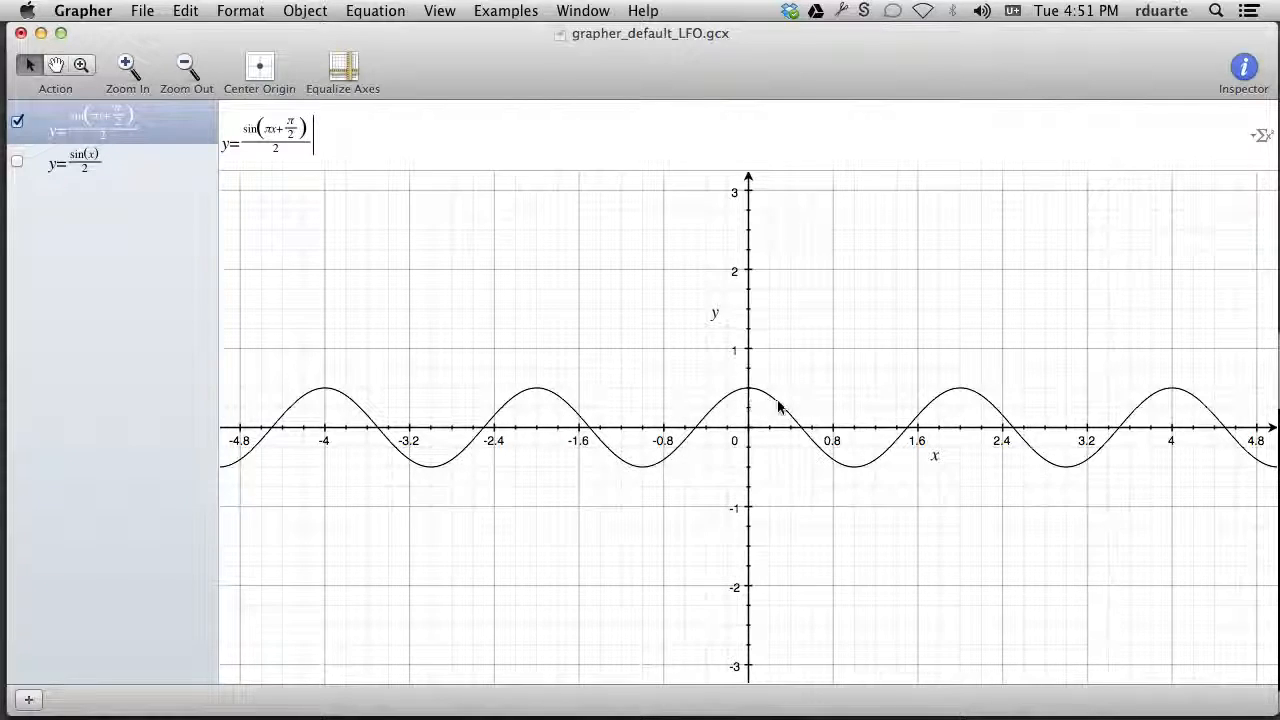
Return to Quartz Composer to examine the running circle's motion against the Wave Generator's Amplitude
{"action": "left_click", "coordinate": [106, 18]}
{"action": "left_click", "coordinate": [108, 17]}
{"action": "key", "text": "super+Tab"}
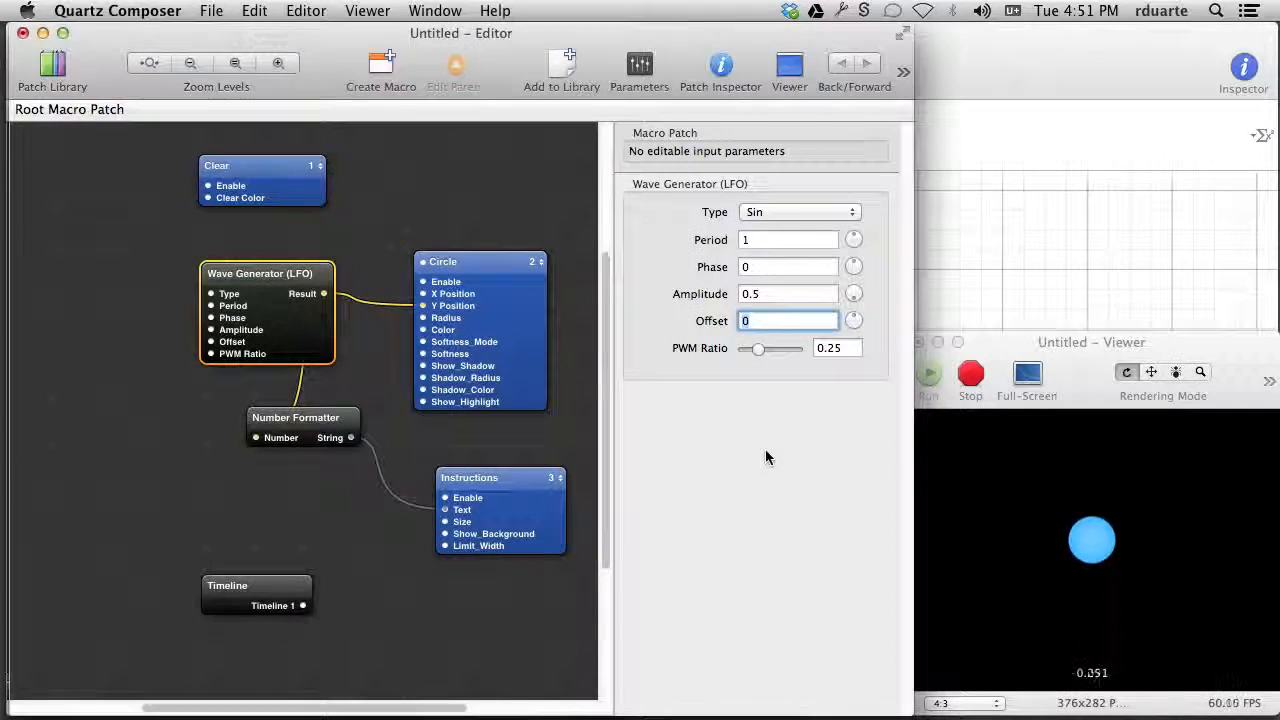
{"action": "left_click", "coordinate": [774, 297]}
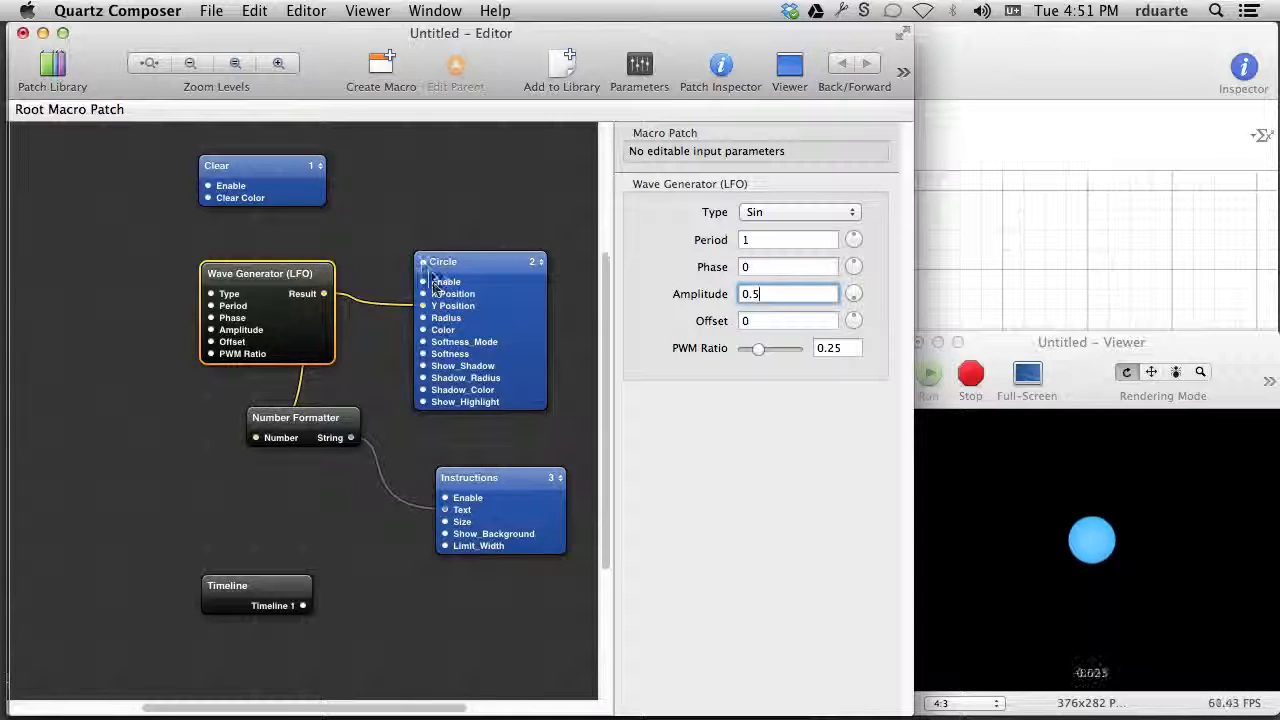
Delete the Wave Generator (LFO), Number Formatter and Instructions patches, and move the Timeline patch up beside the Circle patch
{"action": "left_click", "coordinate": [320, 268]}
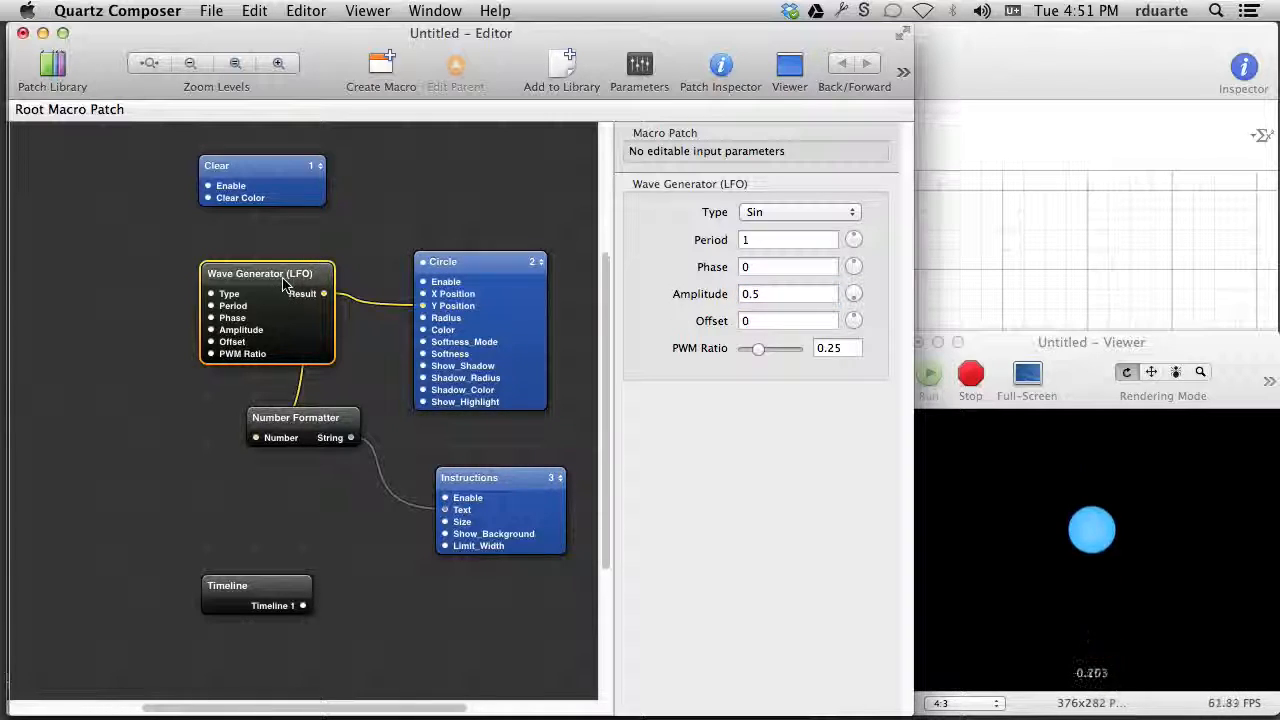
{"action": "left_click", "coordinate": [323, 437], "text": "shift"}
{"action": "left_click", "coordinate": [507, 485], "text": "shift"}
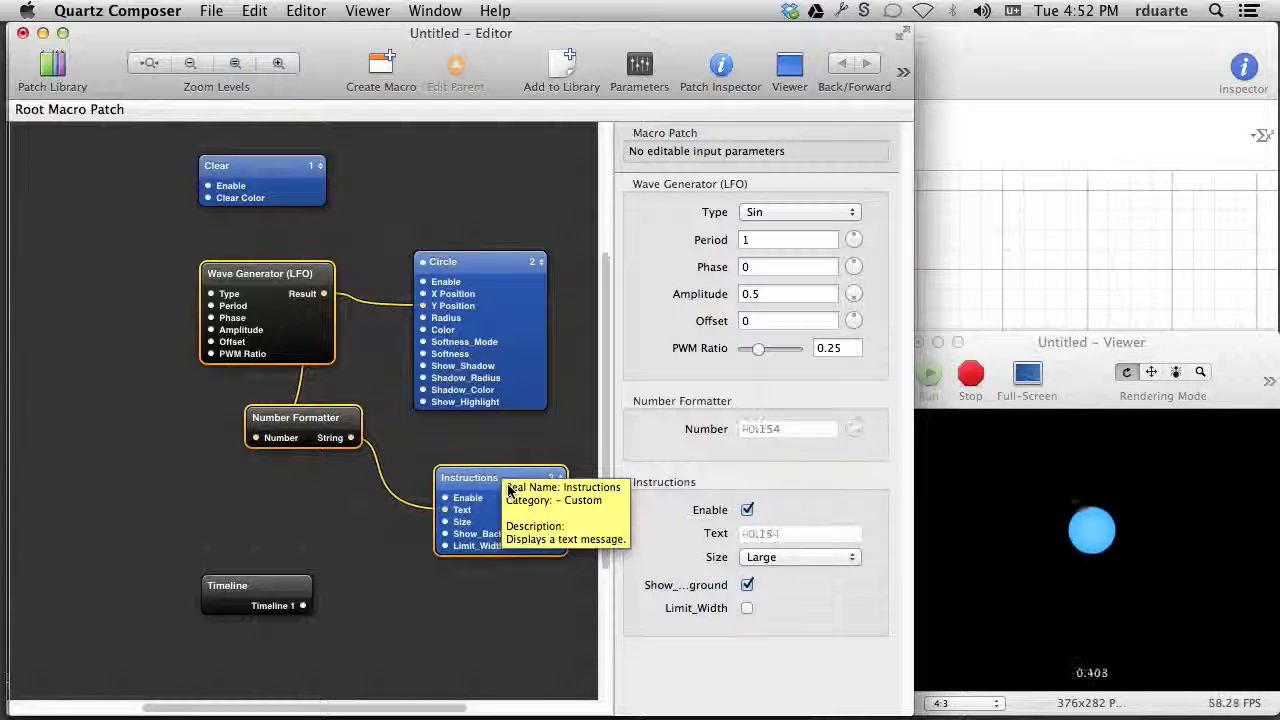
{"action": "key", "text": "Delete"}
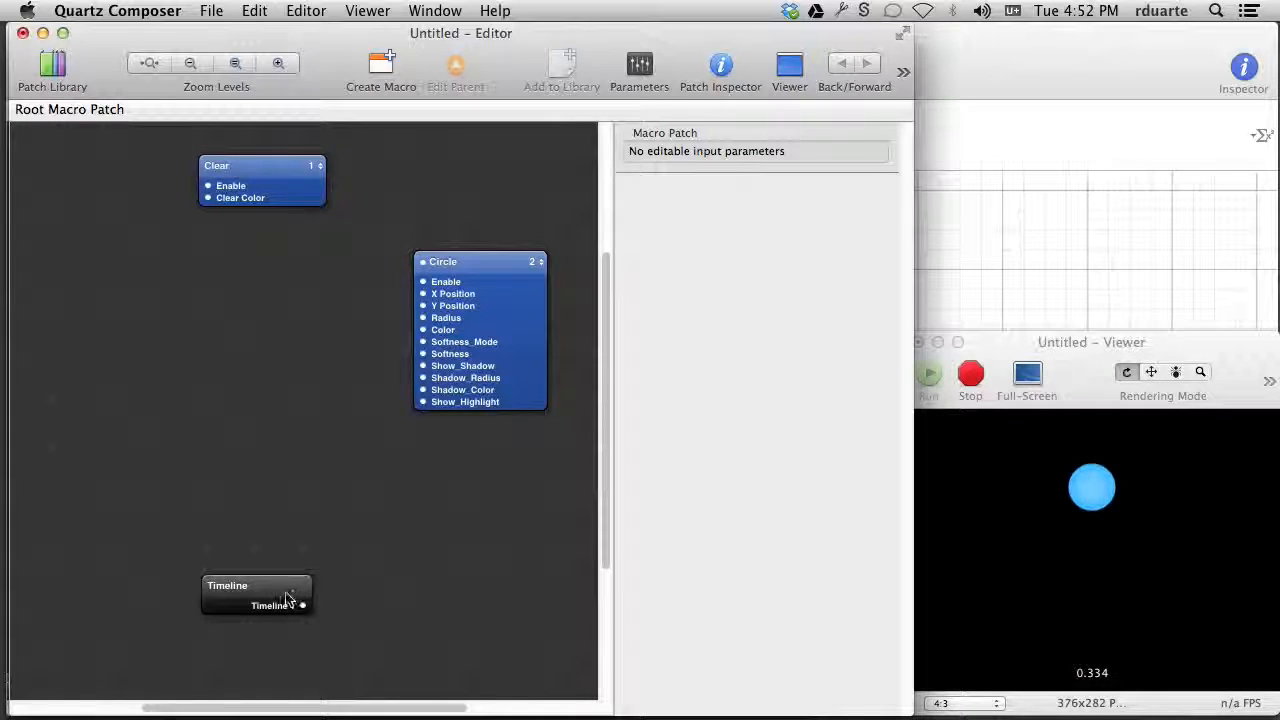
{"action": "mouse_move", "coordinate": [281, 595]}
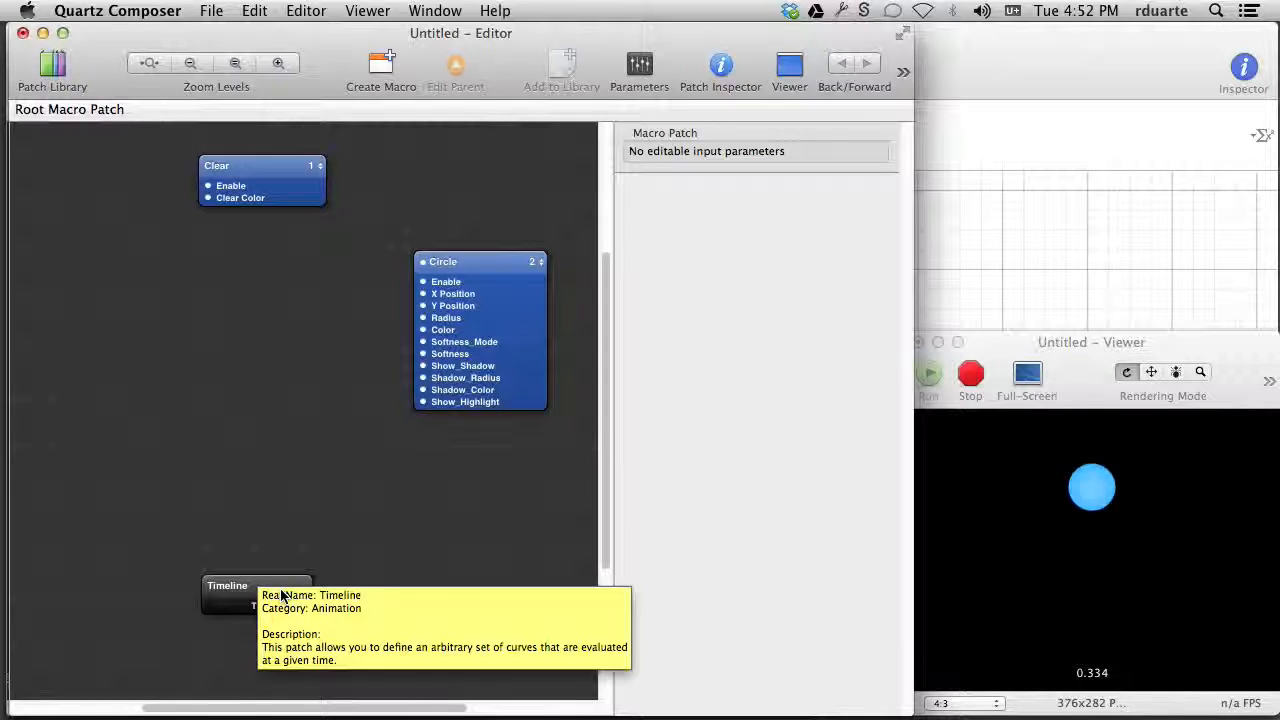
{"action": "left_click_drag", "start_coordinate": [281, 595], "coordinate": [286, 281]}
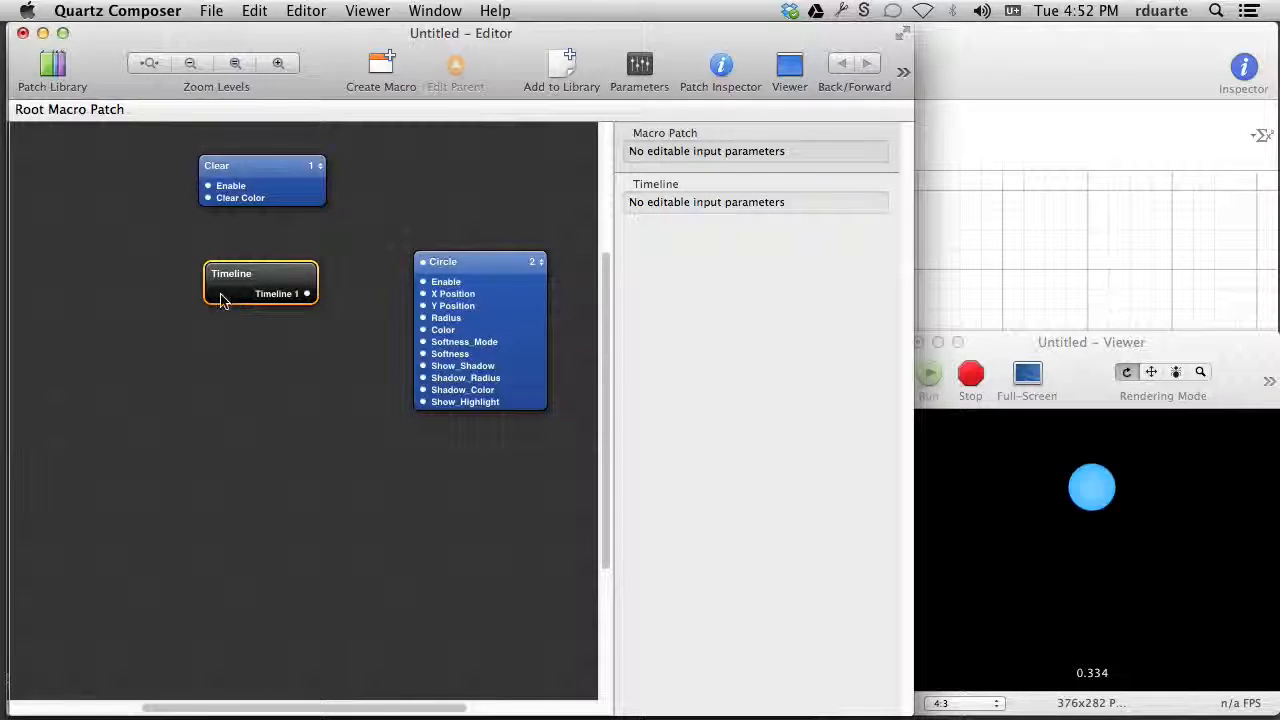
Hide the parameters pane and view the Timeline patch's curve settings in the inspector
{"action": "left_click", "coordinate": [639, 65]}
{"action": "left_click", "coordinate": [720, 68]}
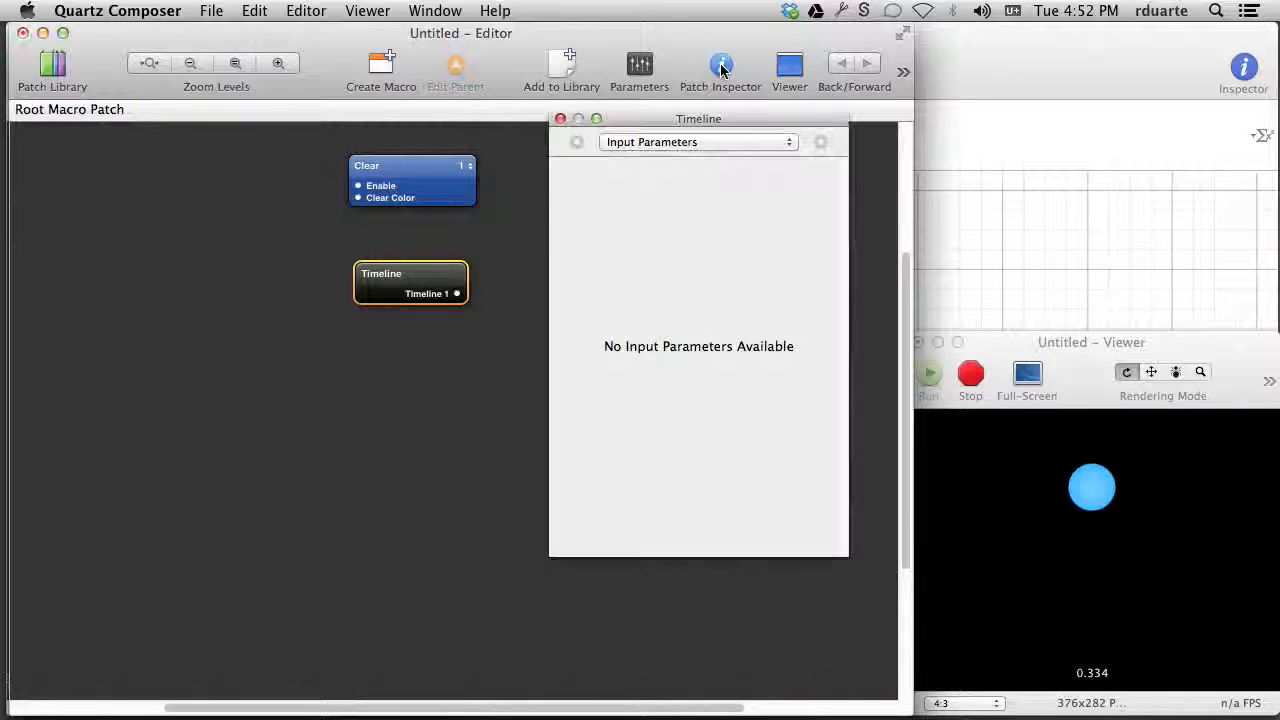
{"action": "left_click_drag", "start_coordinate": [729, 120], "coordinate": [743, 200]}
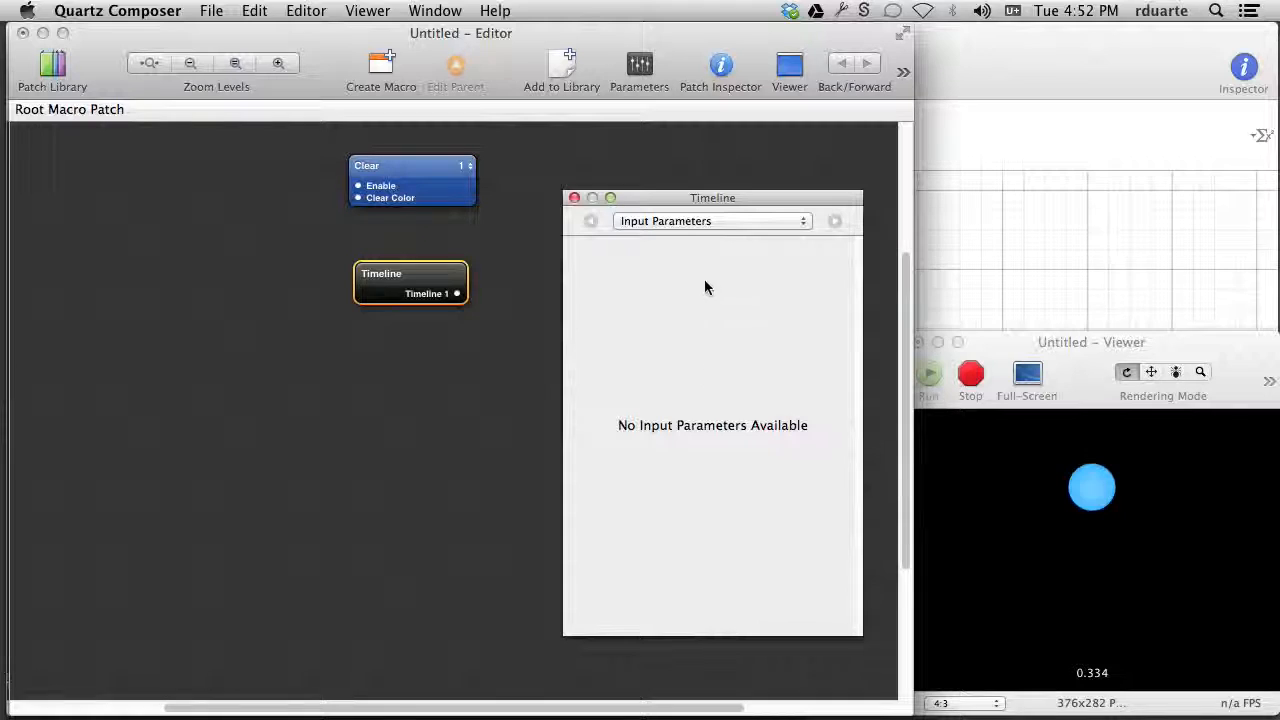
{"action": "left_click", "coordinate": [675, 223]}
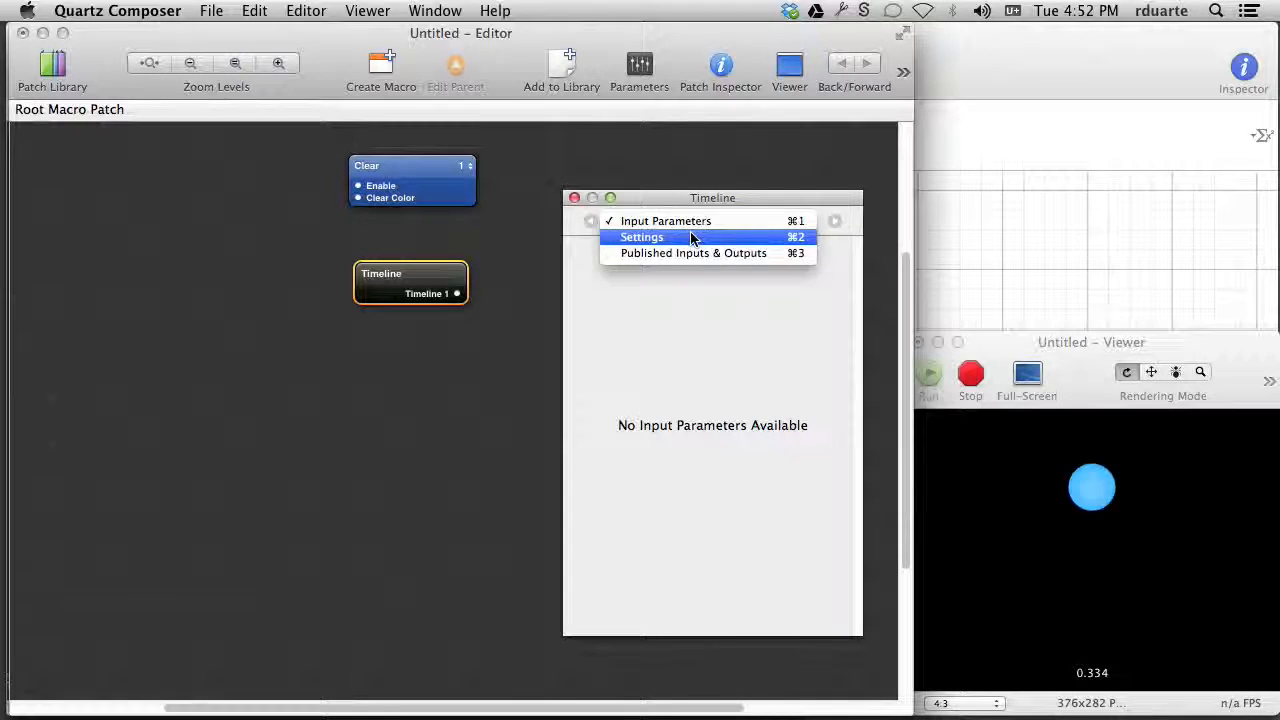
{"action": "left_click", "coordinate": [690, 236]}
{"action": "left_click_drag", "start_coordinate": [722, 196], "coordinate": [231, 149]}
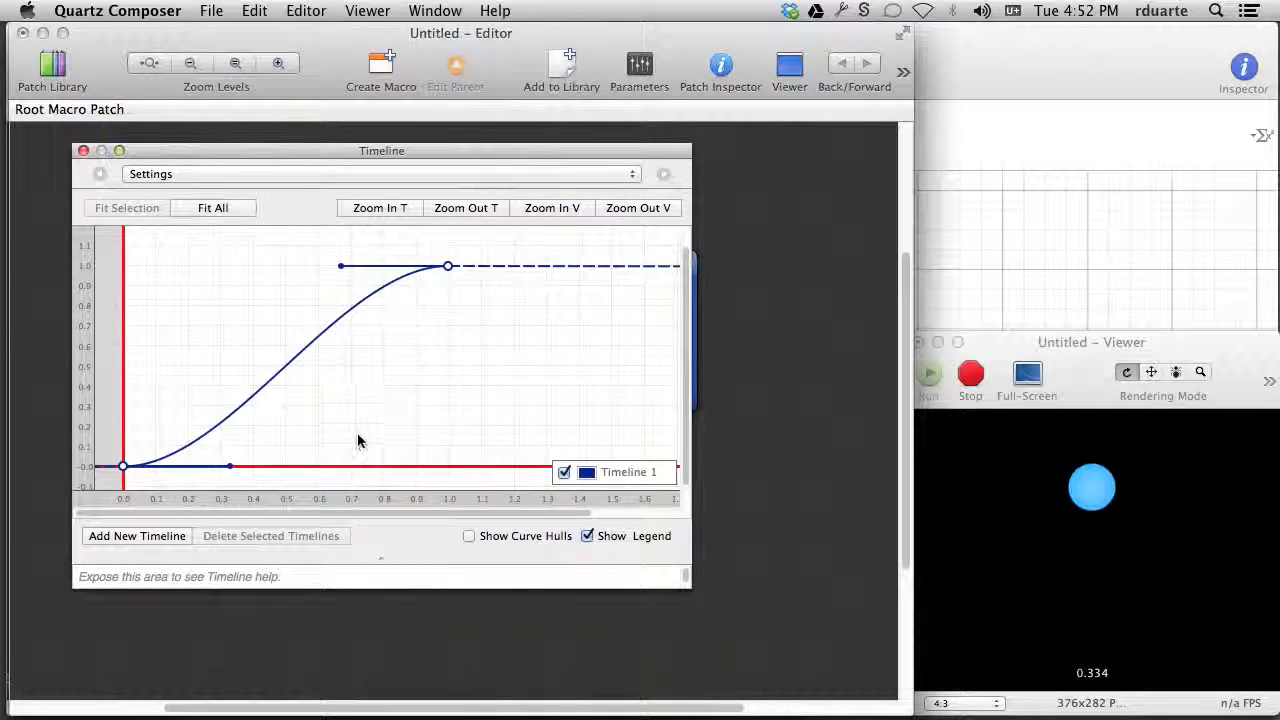
{"action": "left_click_drag", "start_coordinate": [578, 150], "coordinate": [1117, 156]}
Add an Instructions patch below the Timeline patch and connect the Timeline 1 output to its Text input
{"action": "left_click", "coordinate": [463, 450]}
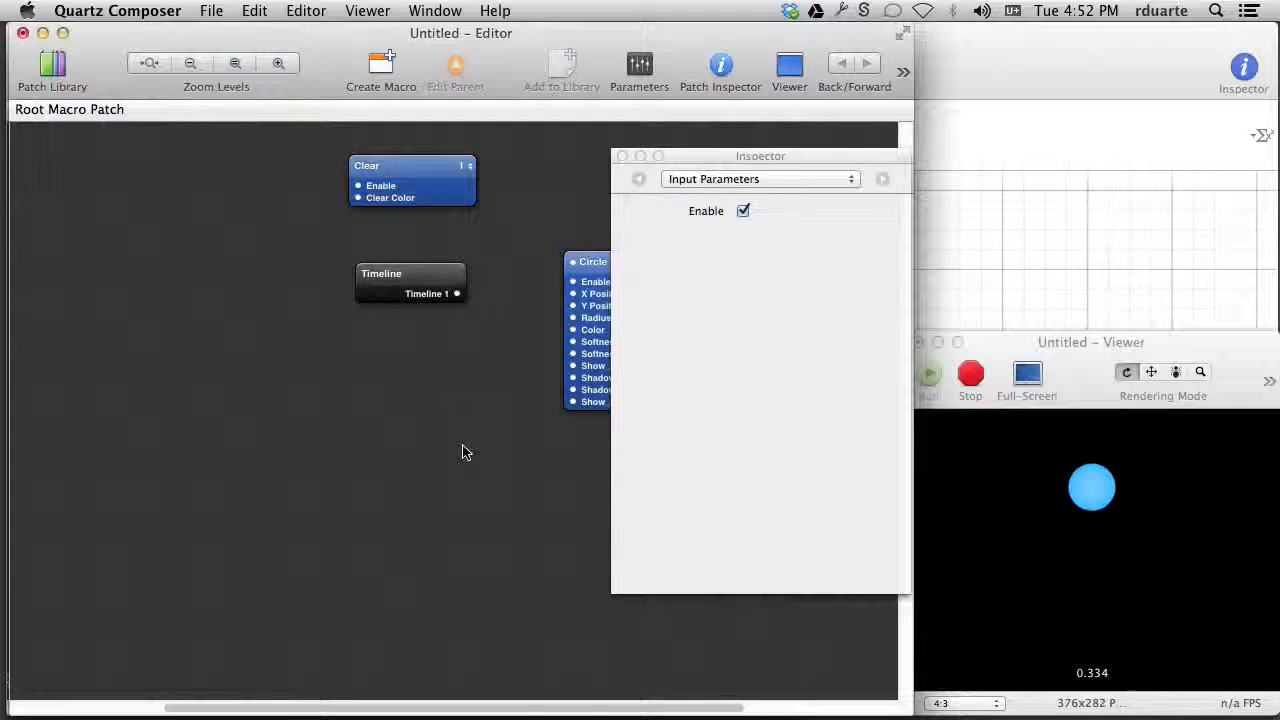
{"action": "key", "text": "super+Return"}
{"action": "type", "text": "instru"}
{"action": "key", "text": "Return"}
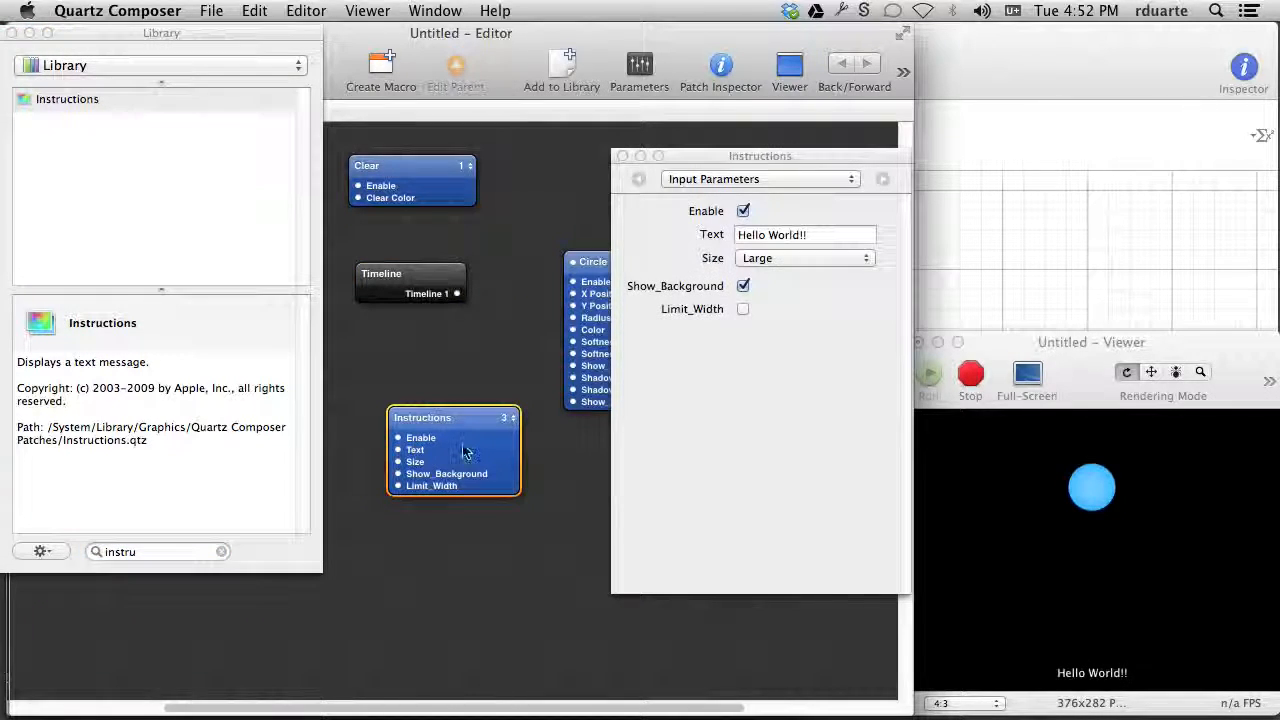
{"action": "left_click_drag", "start_coordinate": [456, 293], "coordinate": [399, 450]}
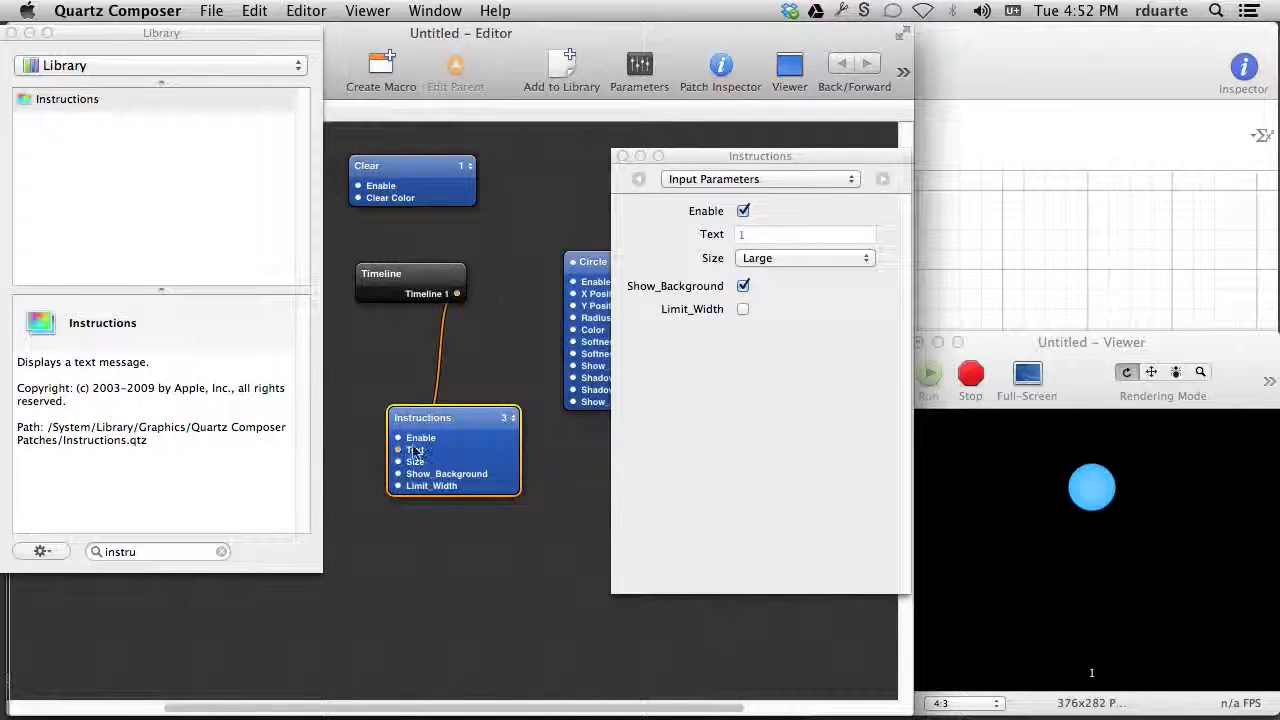
Connect the Timeline 1 output to the Circle's Y Position input and restart the composition
{"action": "left_click_drag", "start_coordinate": [457, 294], "coordinate": [570, 310]}
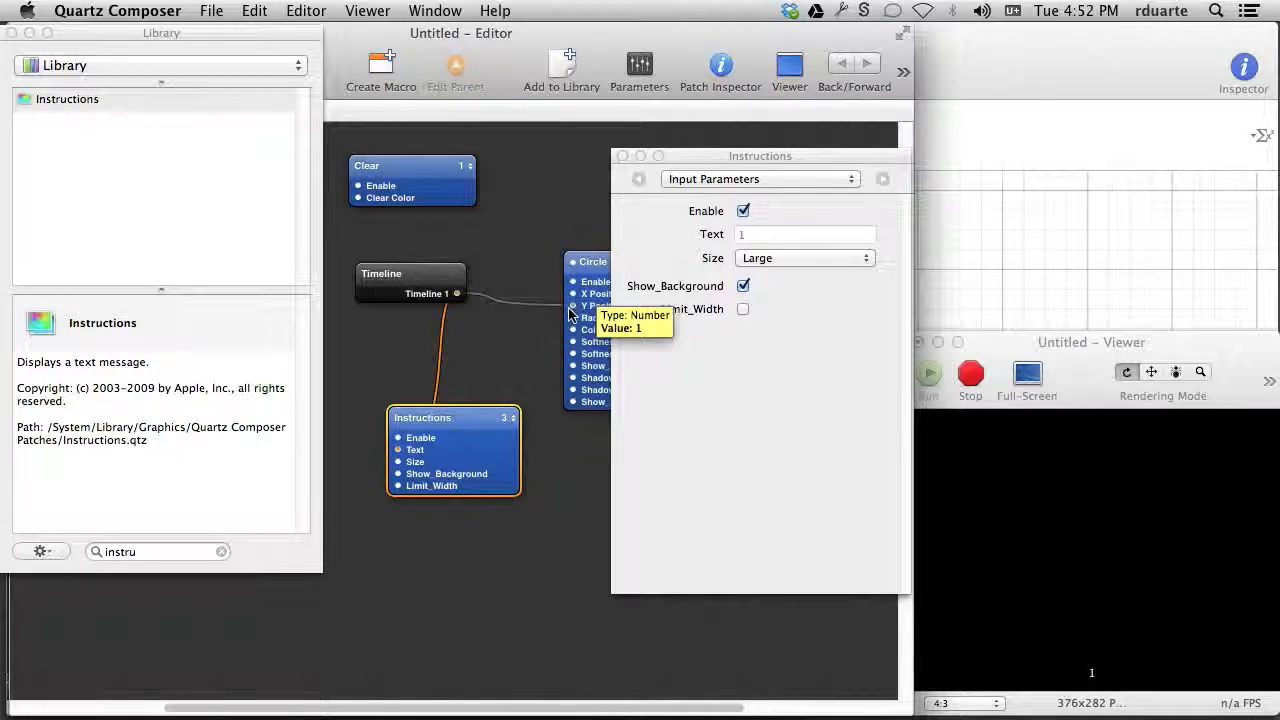
{"action": "left_click_drag", "start_coordinate": [437, 273], "coordinate": [405, 272]}
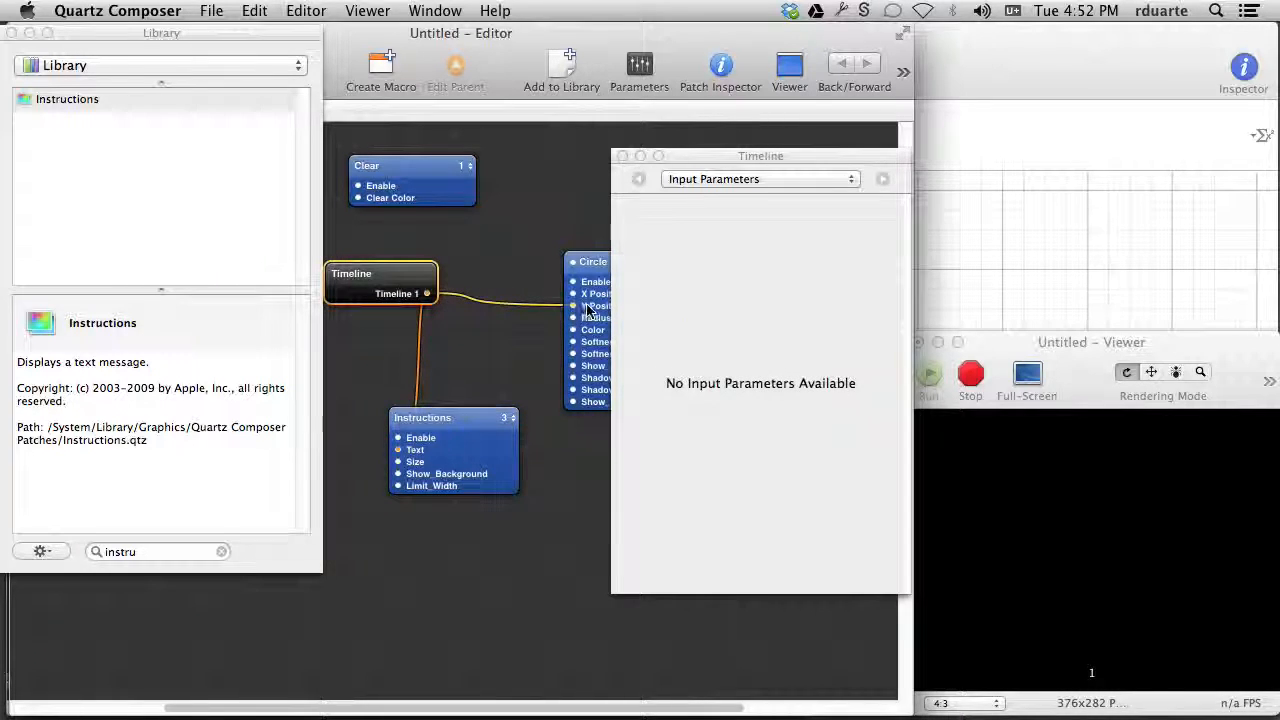
{"action": "left_click_drag", "start_coordinate": [738, 148], "coordinate": [629, 133]}
{"action": "left_click", "coordinate": [980, 380]}
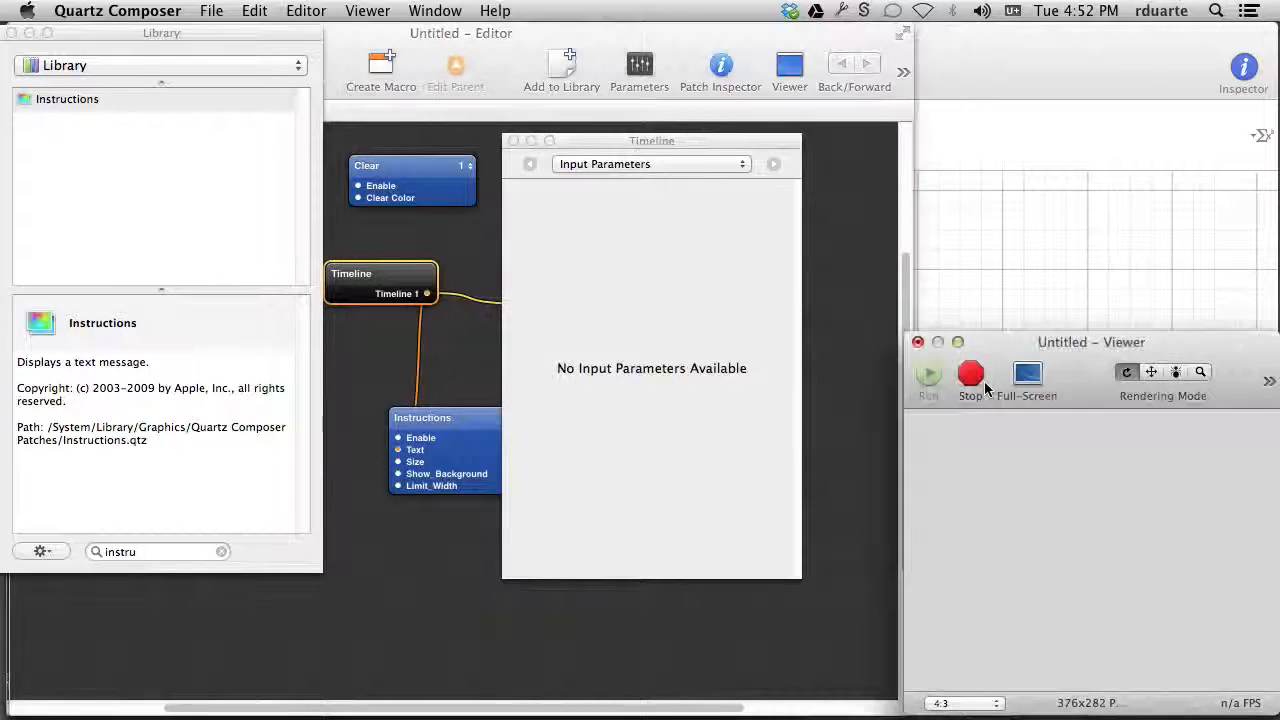
{"action": "left_click", "coordinate": [930, 375]}
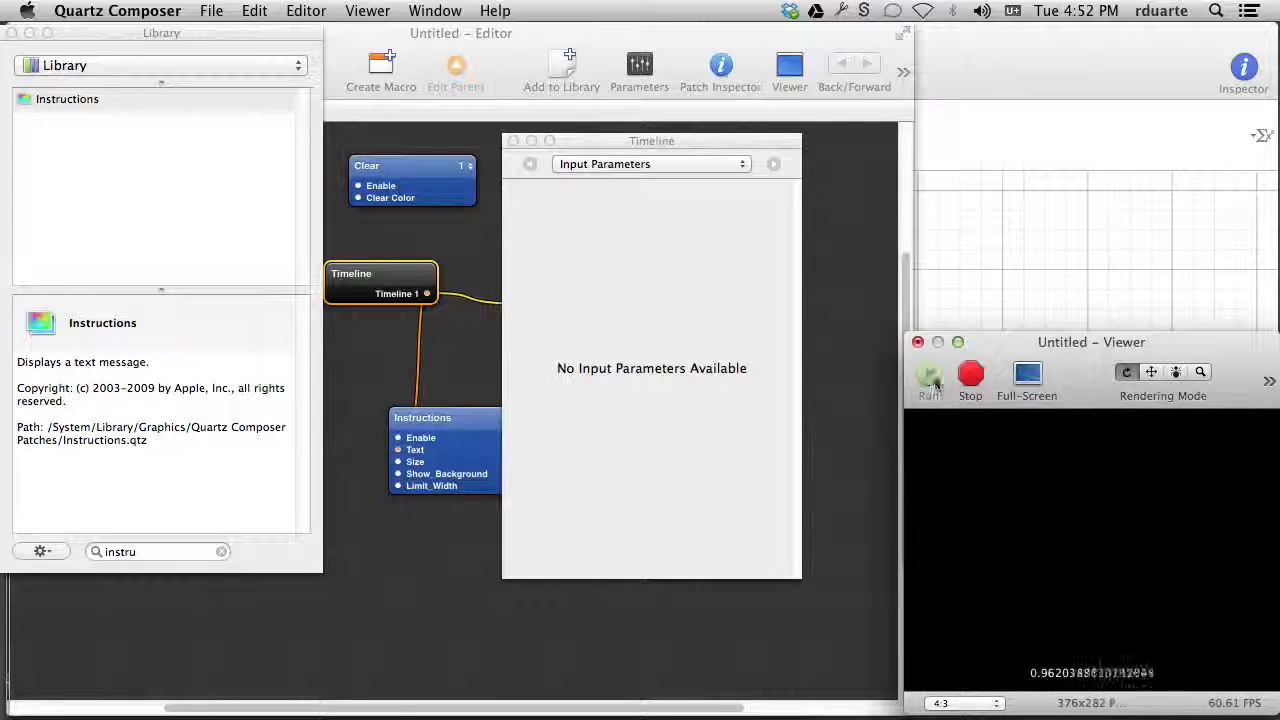
Reopen the Timeline patch's curve settings and replay the composition to compare the motion with the curve
{"action": "left_click", "coordinate": [598, 167]}
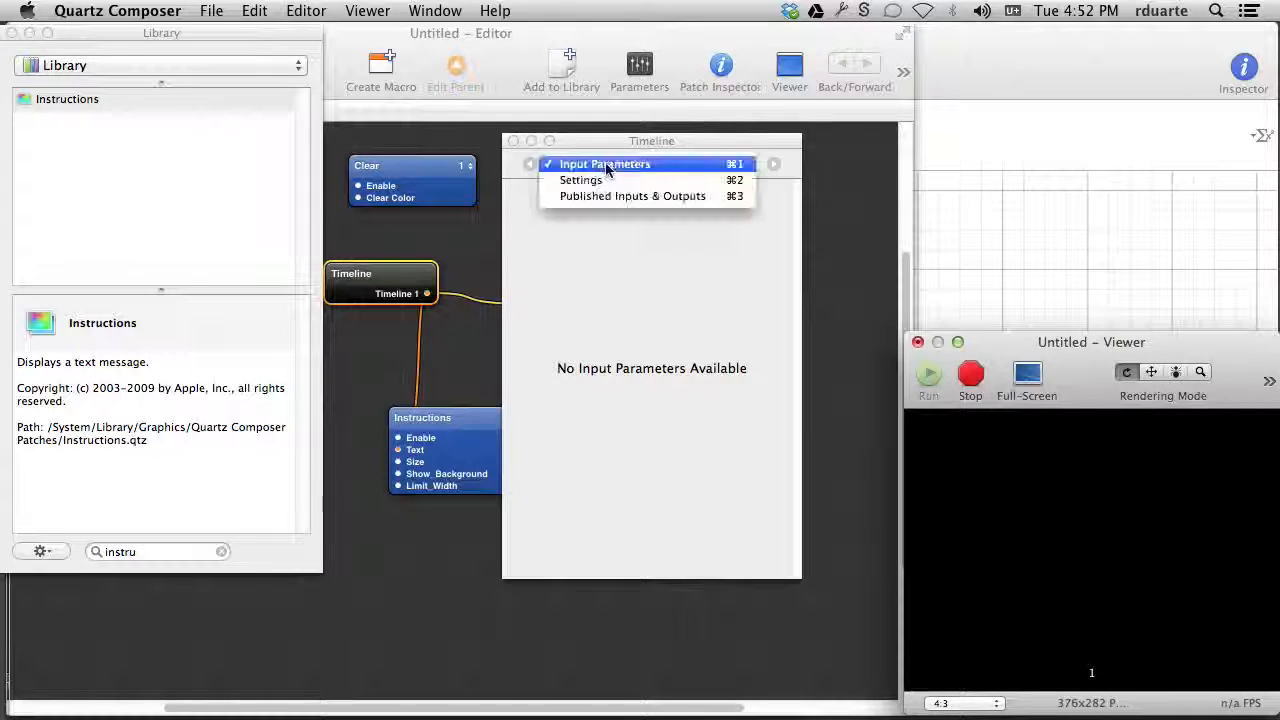
{"action": "left_click", "coordinate": [606, 181]}
{"action": "left_click_drag", "start_coordinate": [620, 136], "coordinate": [289, 95]}
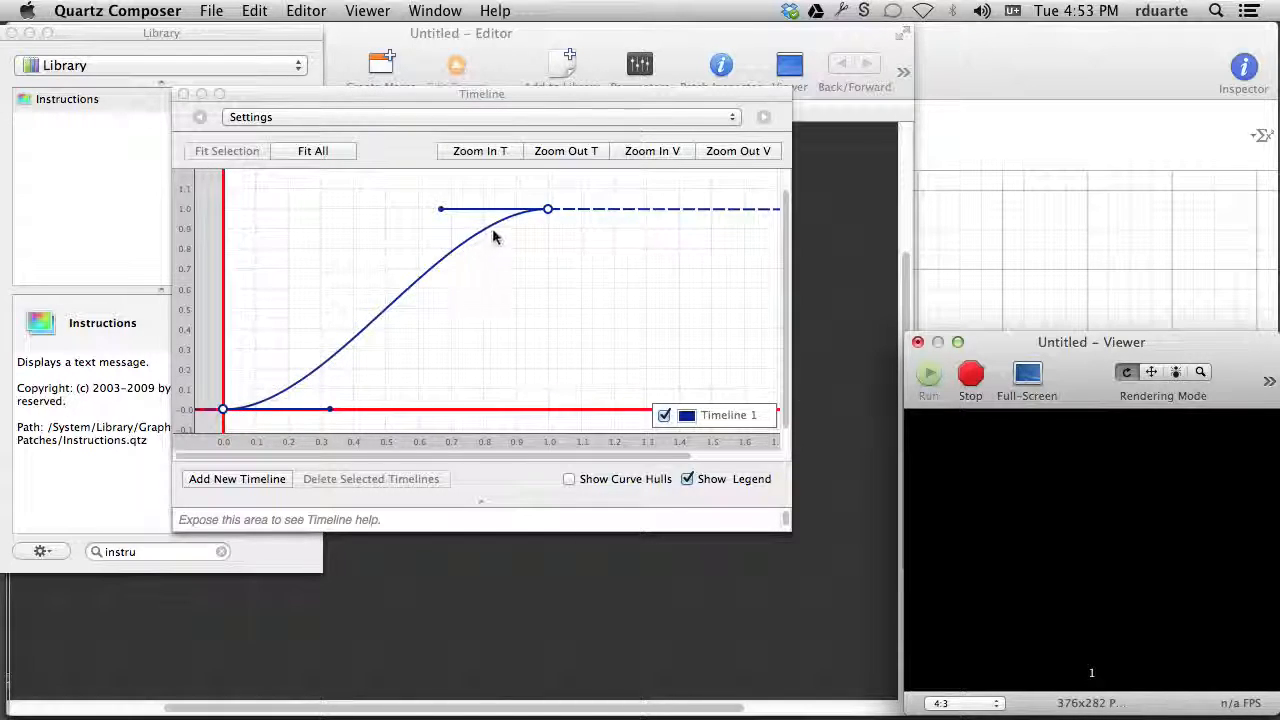
{"action": "left_click", "coordinate": [969, 375]}
{"action": "left_click", "coordinate": [929, 376]}
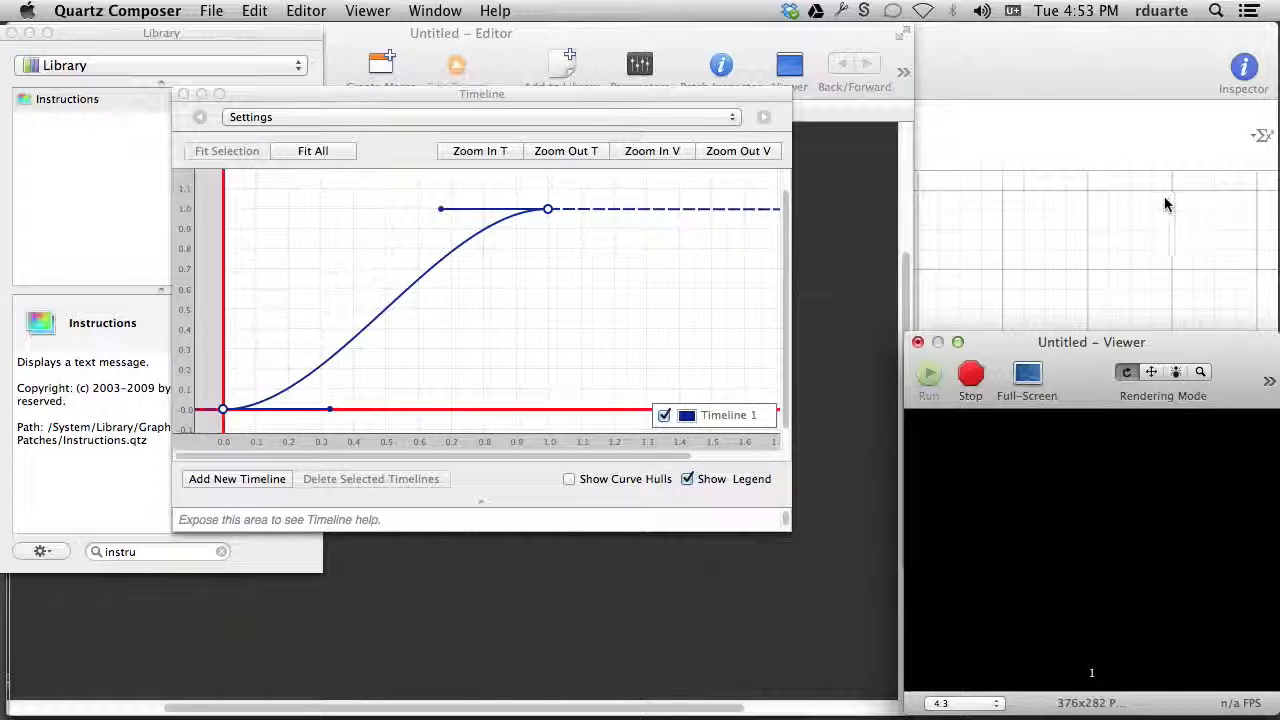
Hide the Timeline help area and add a third keyframe after the peak, placed at time 5 with value 0
{"action": "left_click", "coordinate": [500, 273]}
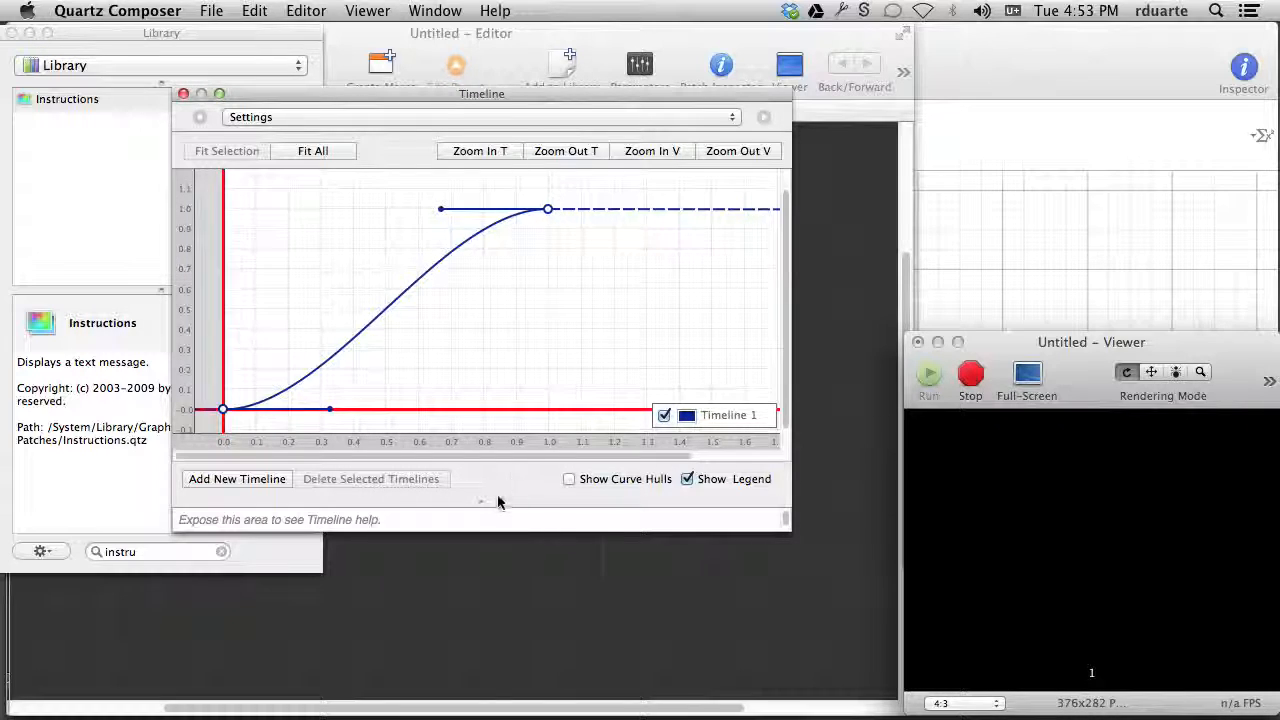
{"action": "left_click_drag", "start_coordinate": [480, 500], "coordinate": [480, 528]}
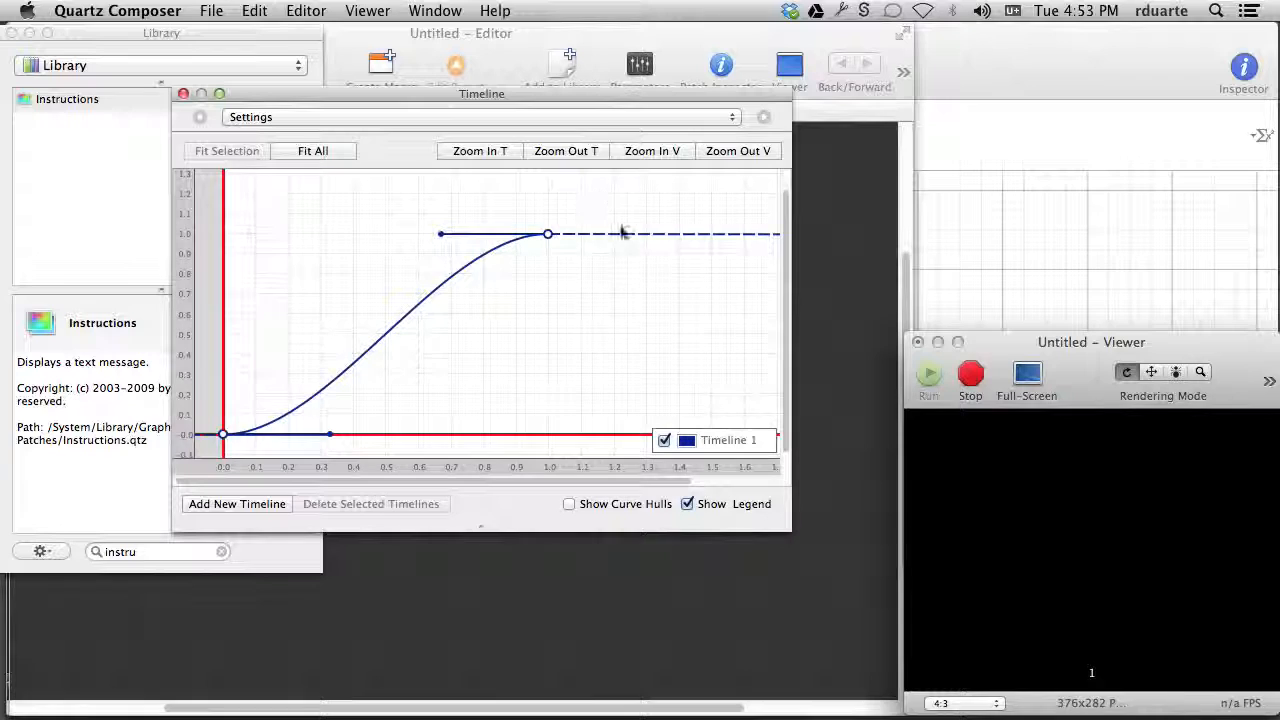
{"action": "left_click_drag", "start_coordinate": [618, 234], "coordinate": [717, 384]}
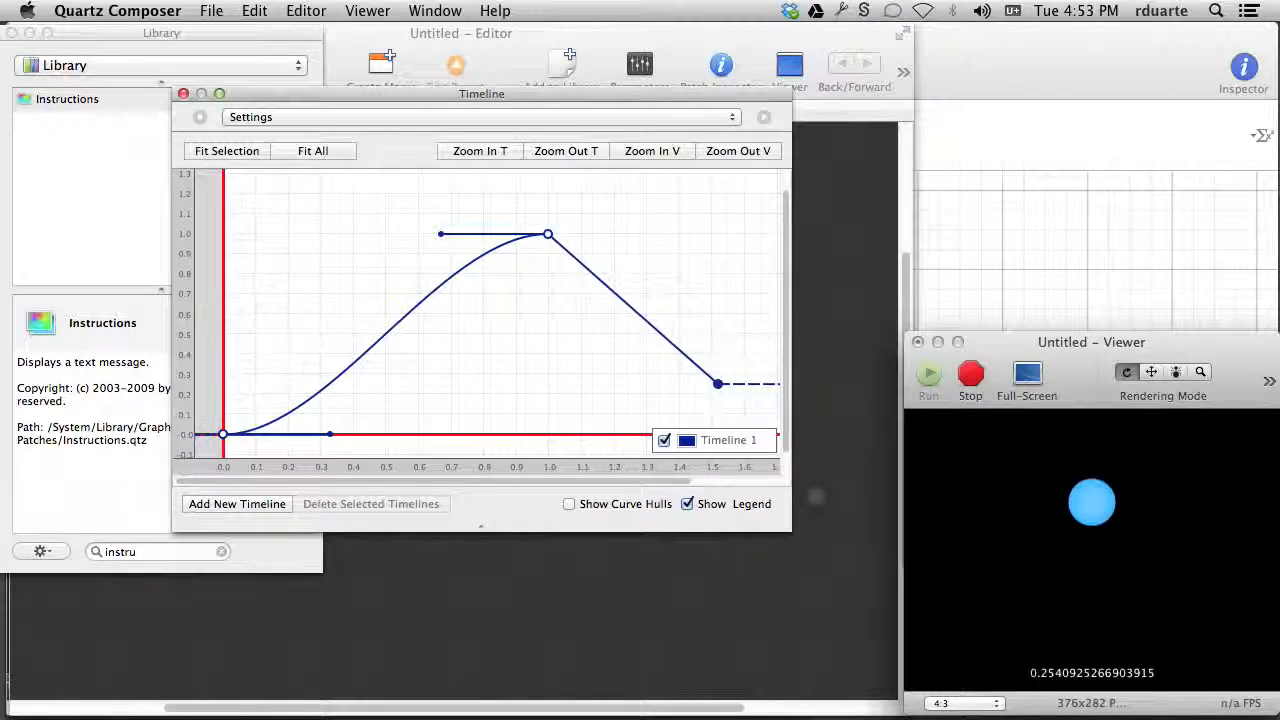
{"action": "key", "text": "Delete"}
{"action": "left_click_drag", "start_coordinate": [697, 234], "coordinate": [734, 413]}
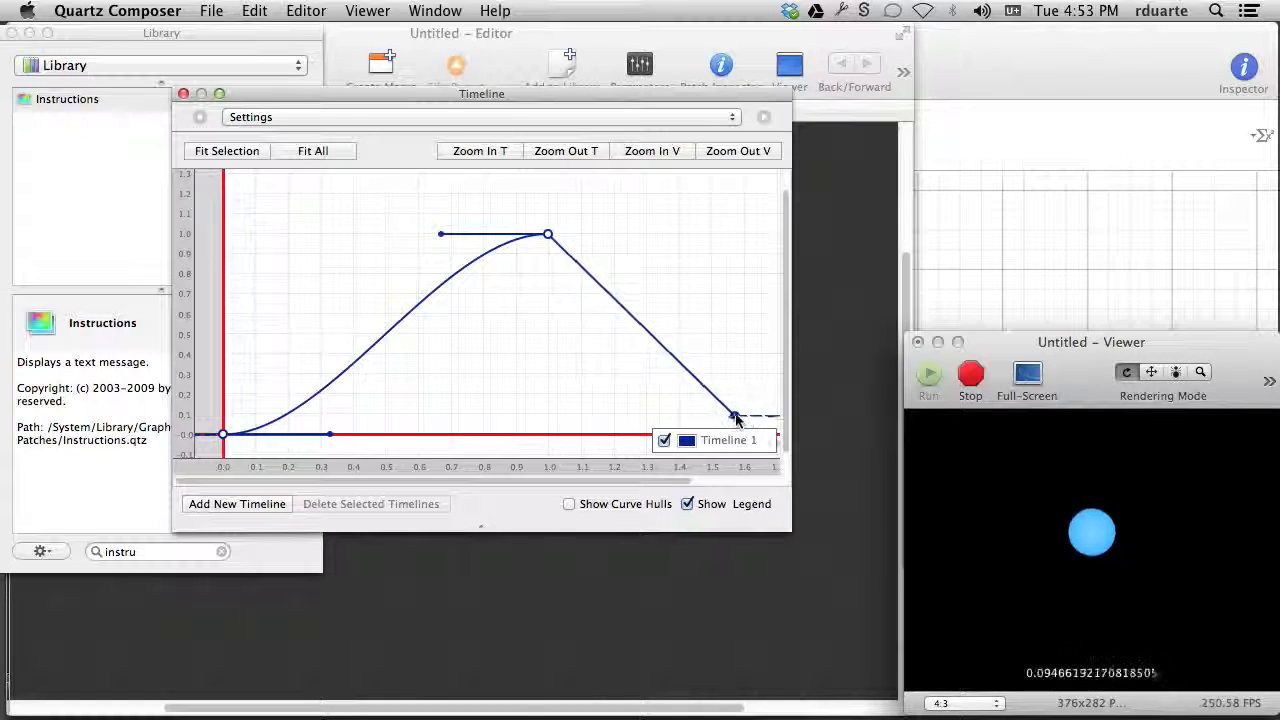
{"action": "left_click", "coordinate": [577, 151]}
{"action": "left_click", "coordinate": [577, 151]}
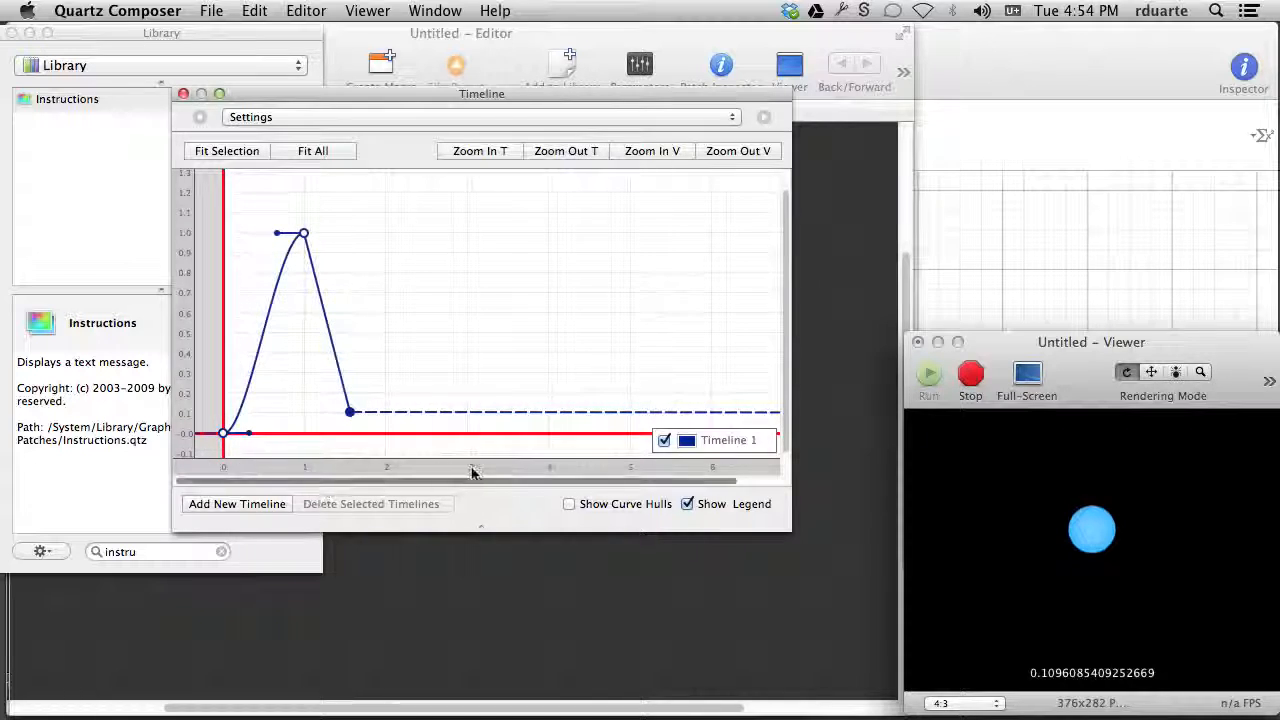
{"action": "left_click_drag", "start_coordinate": [349, 413], "coordinate": [631, 434]}
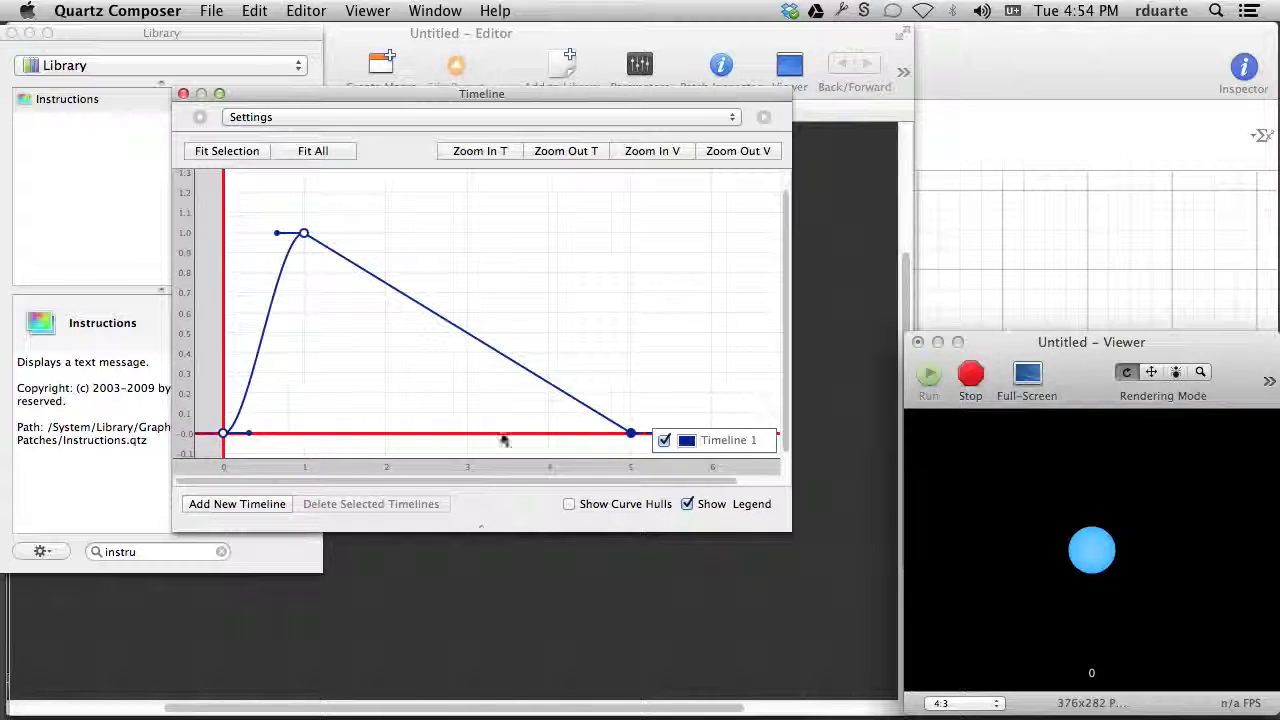
Replay the composition to examine the circle following the edited curve, stop it, and close the Timeline inspector
{"action": "left_click", "coordinate": [973, 374]}
{"action": "left_click", "coordinate": [932, 374]}
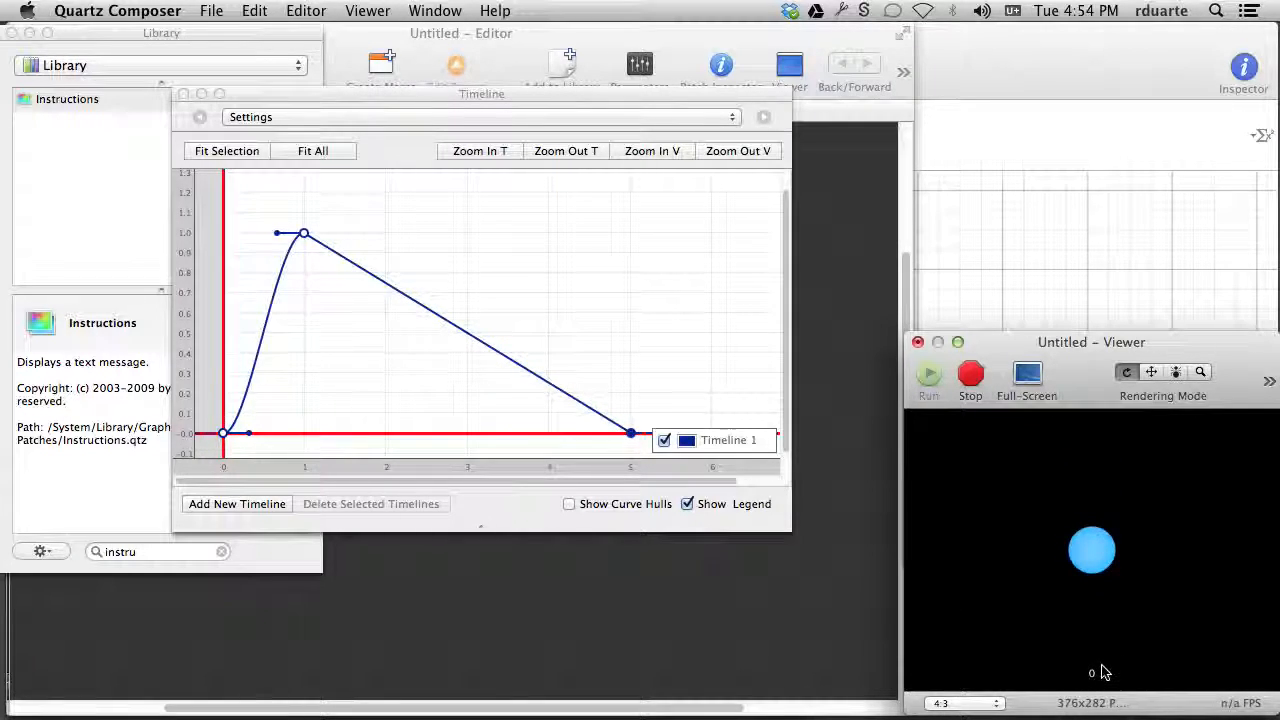
{"action": "left_click", "coordinate": [970, 374]}
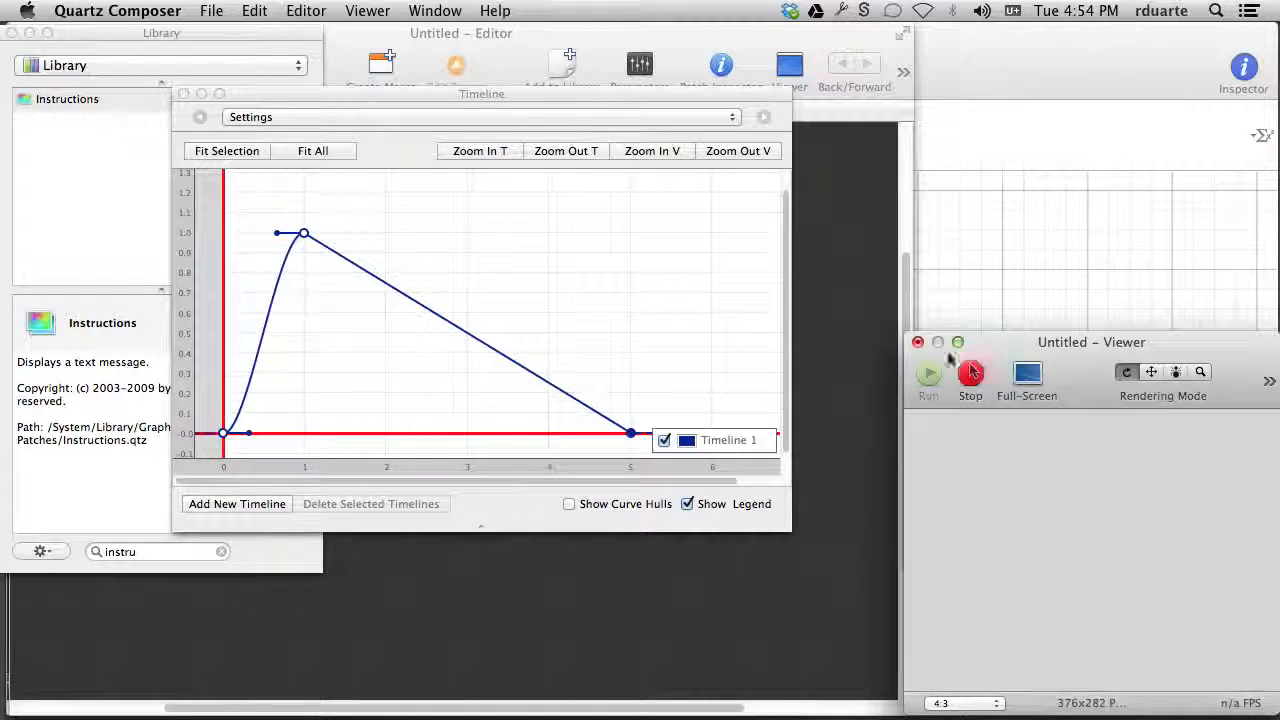
{"action": "left_click", "coordinate": [183, 94]}
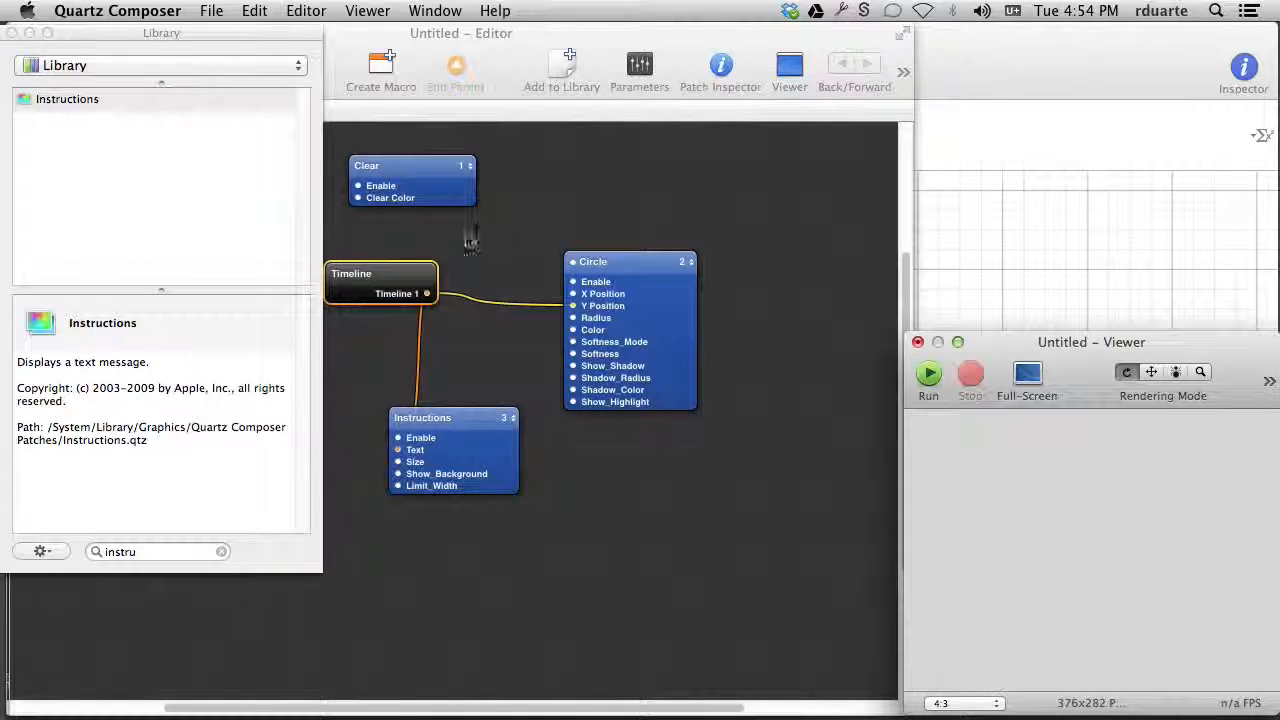
Move all patches clear of the library window, with Instructions placed below Circle and Timeline shifted closer to Circle
{"action": "left_click", "coordinate": [437, 252]}
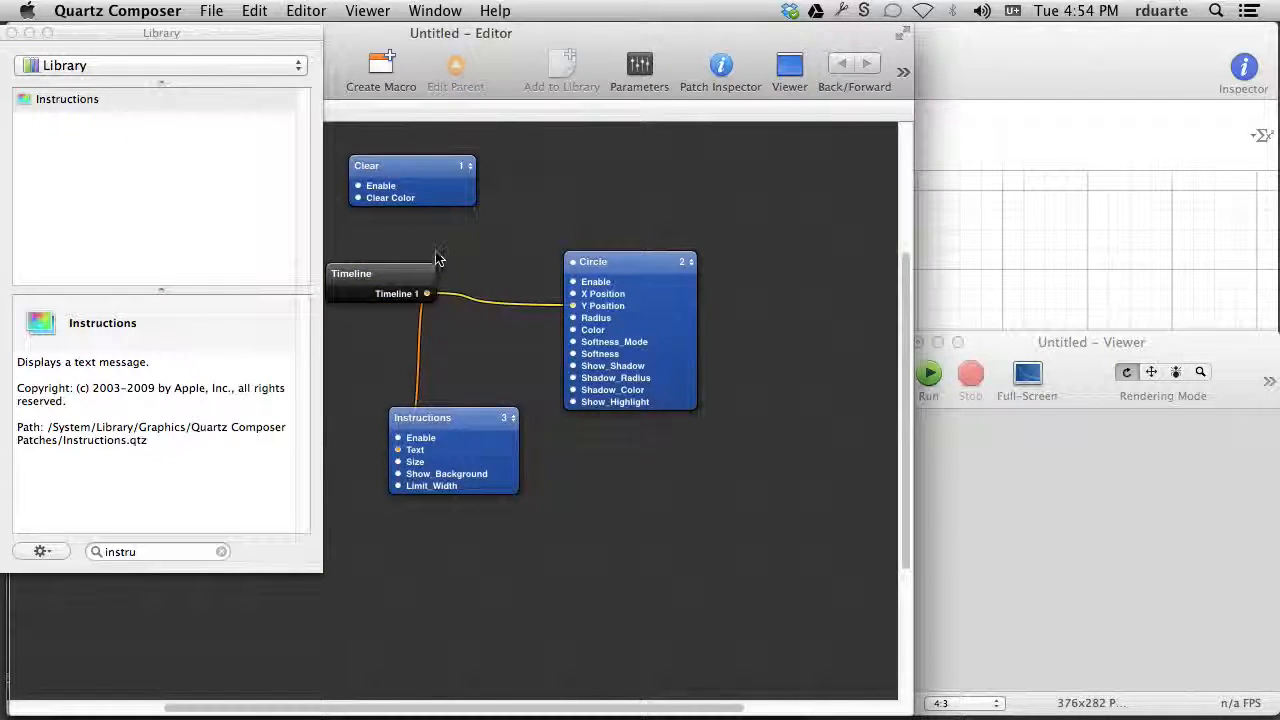
{"action": "left_click_drag", "start_coordinate": [394, 135], "coordinate": [634, 531]}
{"action": "left_click_drag", "start_coordinate": [614, 400], "coordinate": [745, 426]}
{"action": "left_click", "coordinate": [837, 463]}
{"action": "left_click", "coordinate": [966, 378]}
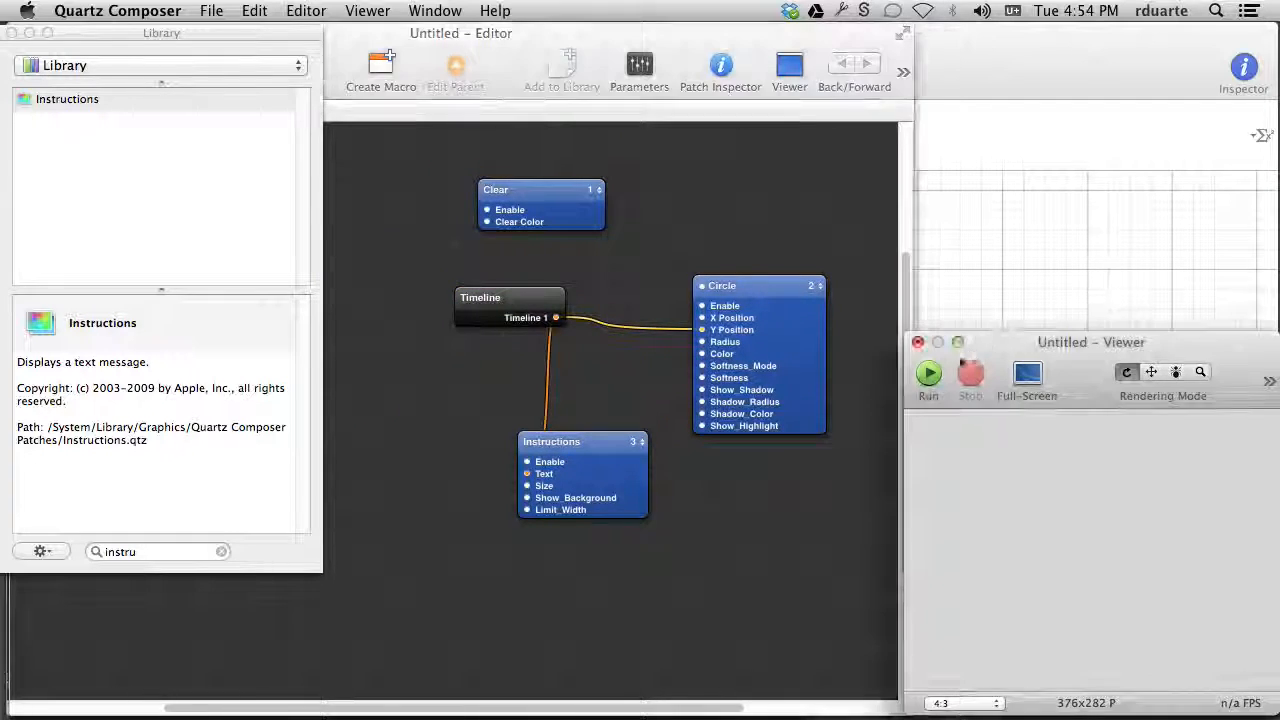
{"action": "left_click", "coordinate": [926, 373]}
{"action": "left_click", "coordinate": [970, 374]}
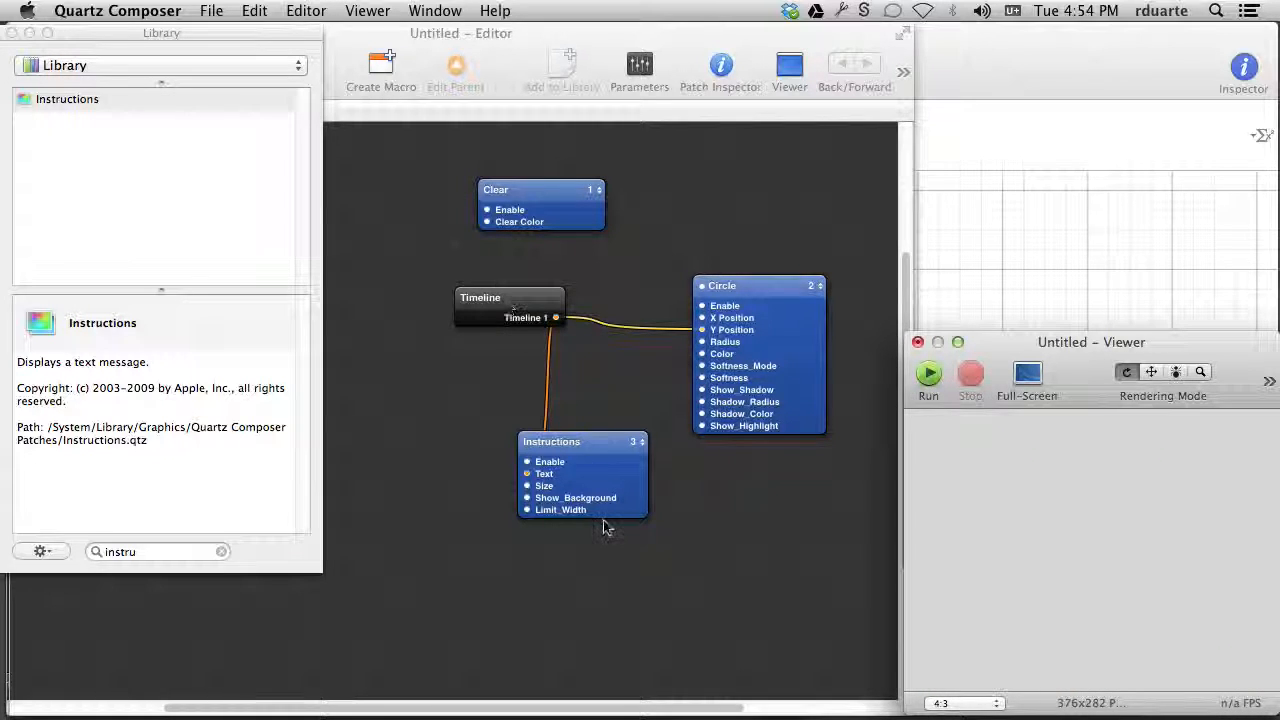
{"action": "left_click_drag", "start_coordinate": [593, 452], "coordinate": [790, 500]}
{"action": "left_click_drag", "start_coordinate": [506, 297], "coordinate": [546, 298]}
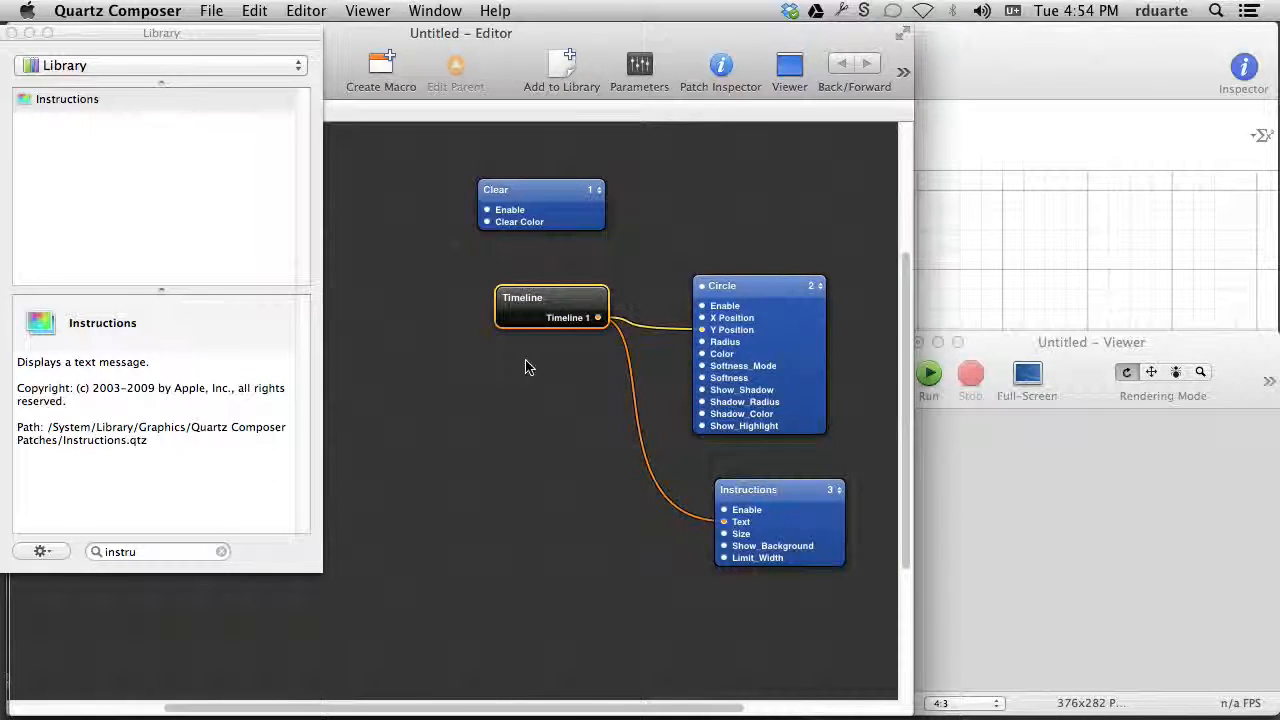
Run the composition to examine the circle's motion, and look at the Timeline patch's context options
{"action": "left_click", "coordinate": [981, 501]}
{"action": "left_click", "coordinate": [931, 376]}
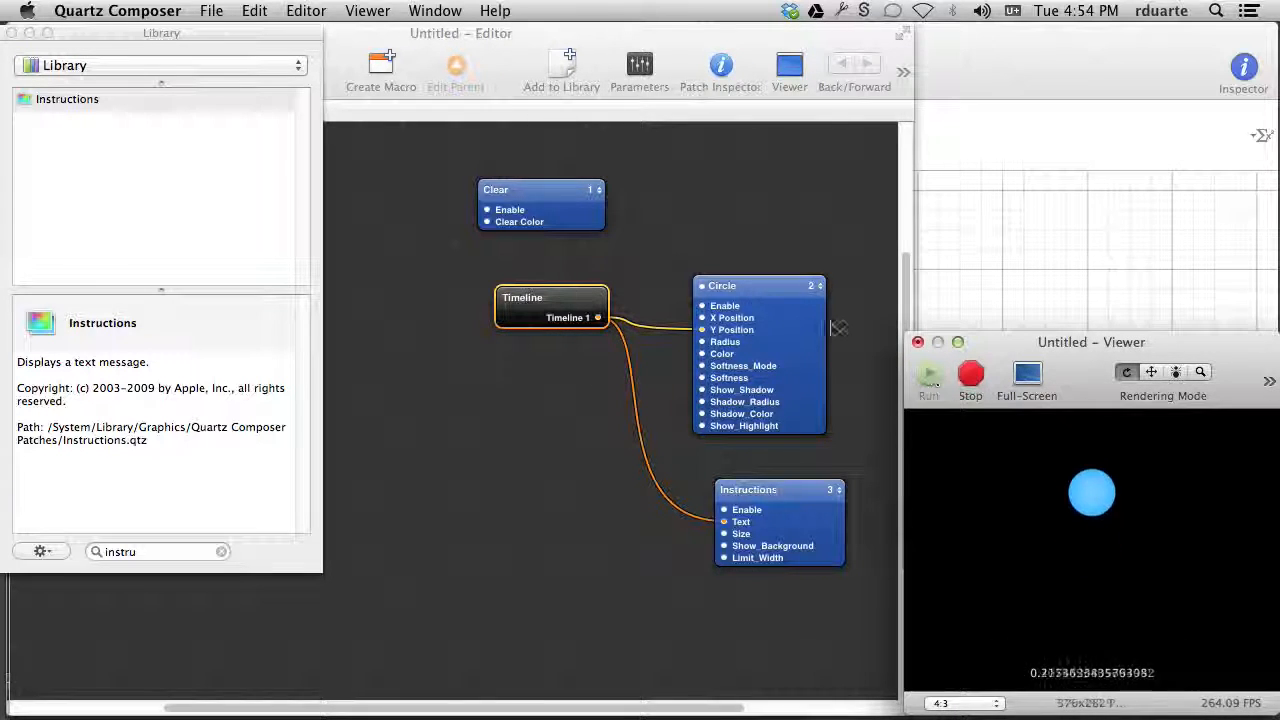
{"action": "left_click", "coordinate": [538, 312]}
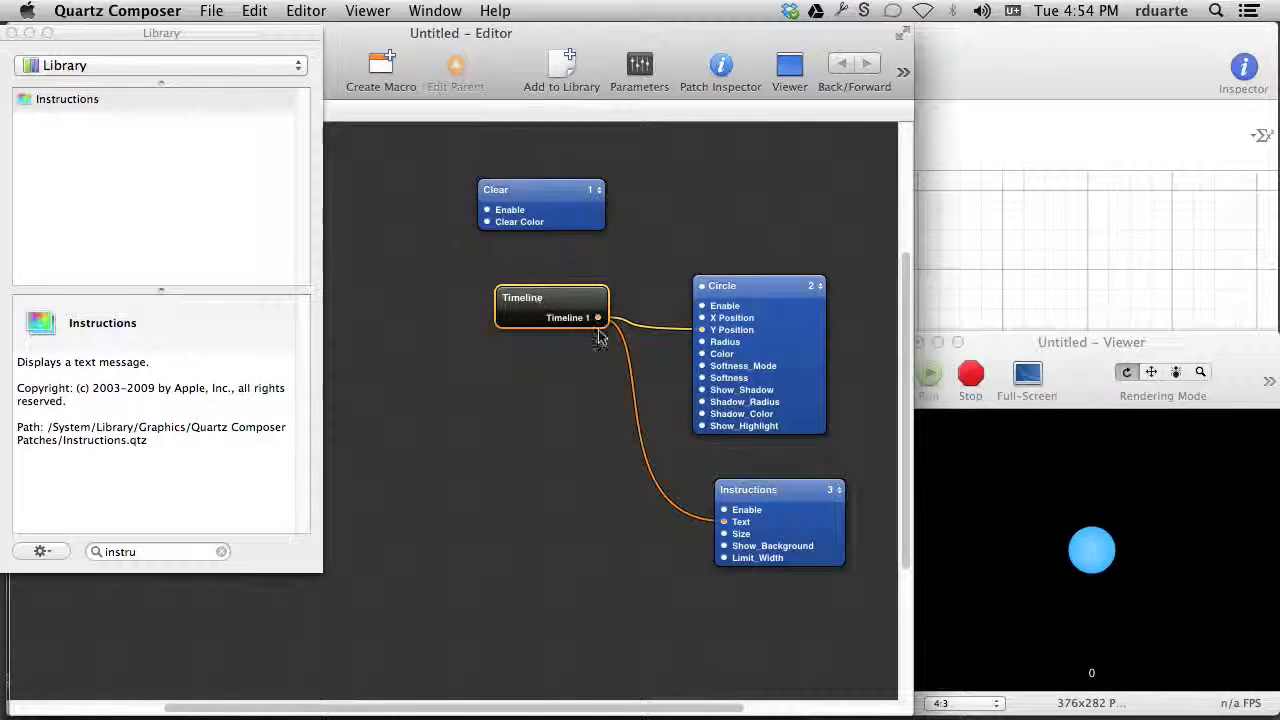
{"action": "right_click", "coordinate": [535, 312]}
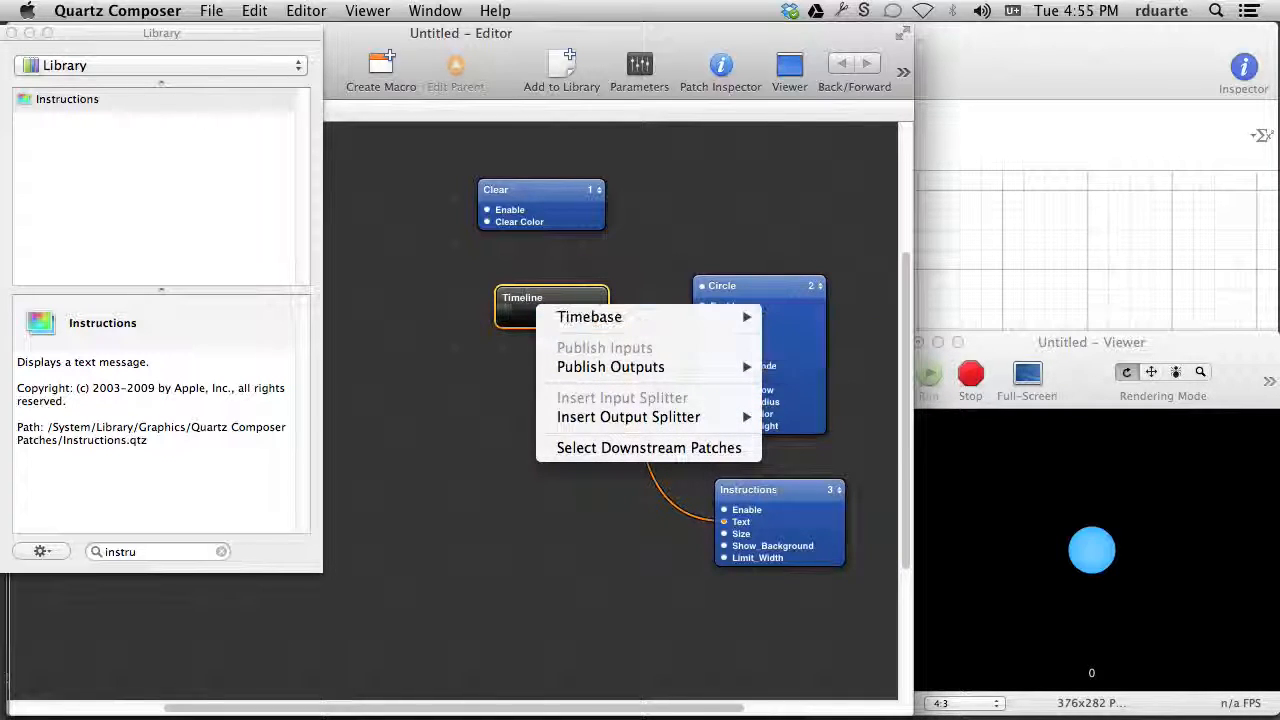
{"action": "left_click", "coordinate": [520, 305]}
Add a Patch Time patch, connect its Time output to the Instructions Text input, and restart the composition
{"action": "left_click", "coordinate": [457, 334]}
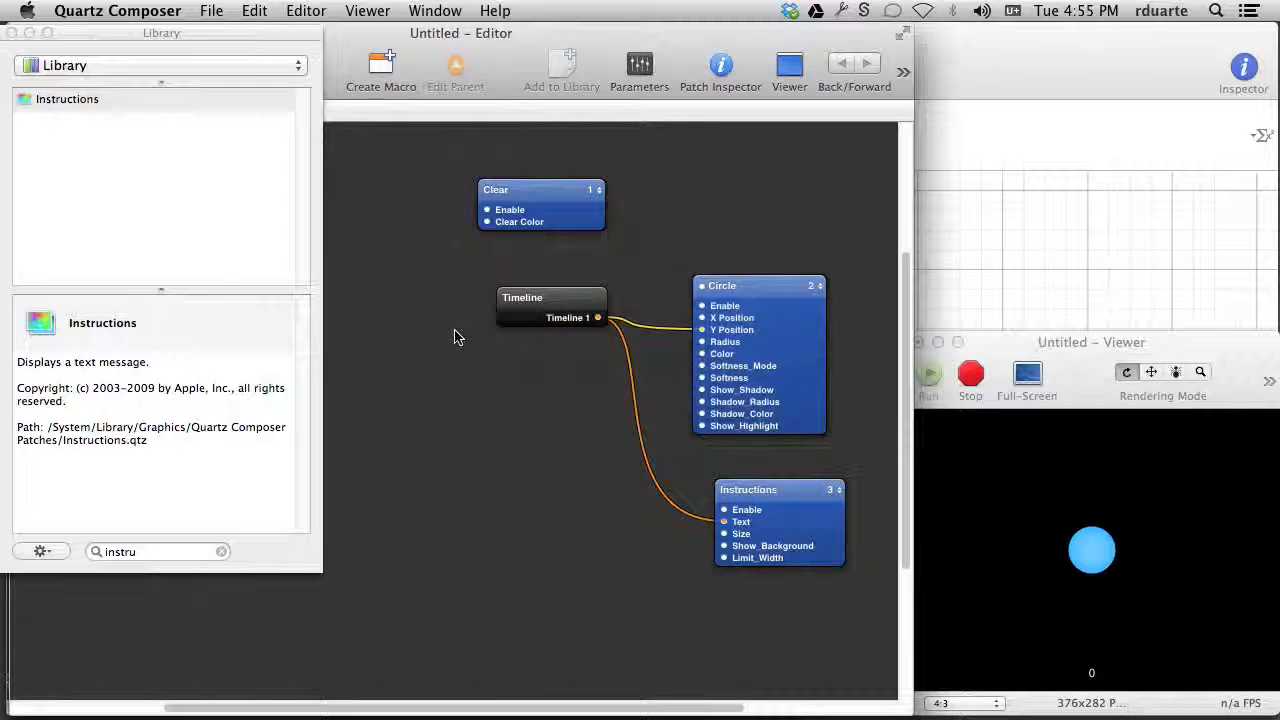
{"action": "type", "text": "patch"}
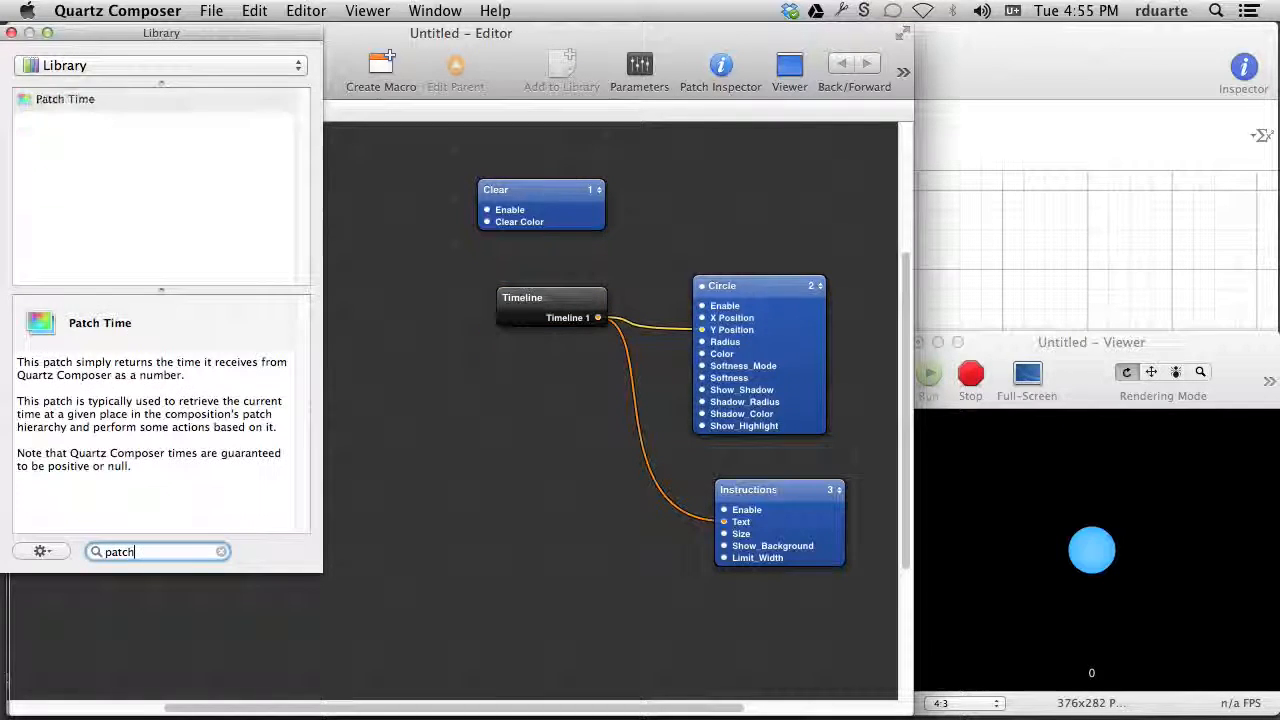
{"action": "key", "text": "Return"}
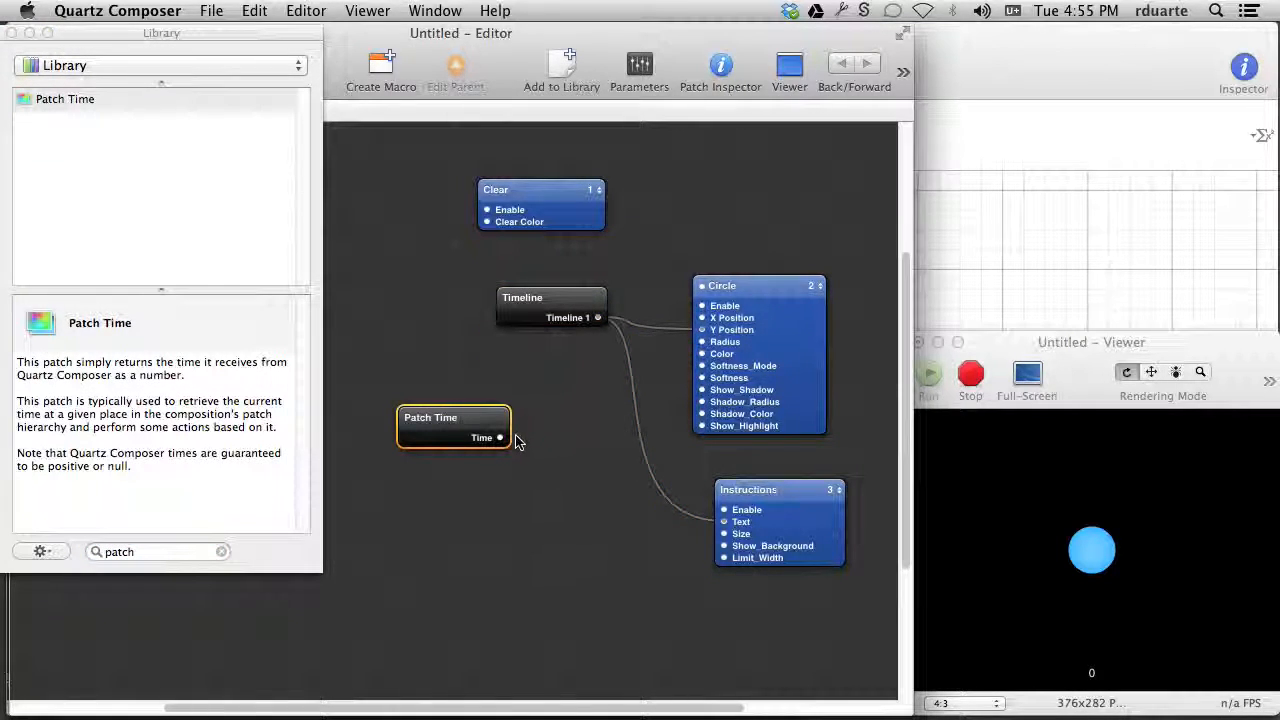
{"action": "left_click_drag", "start_coordinate": [499, 438], "coordinate": [724, 521]}
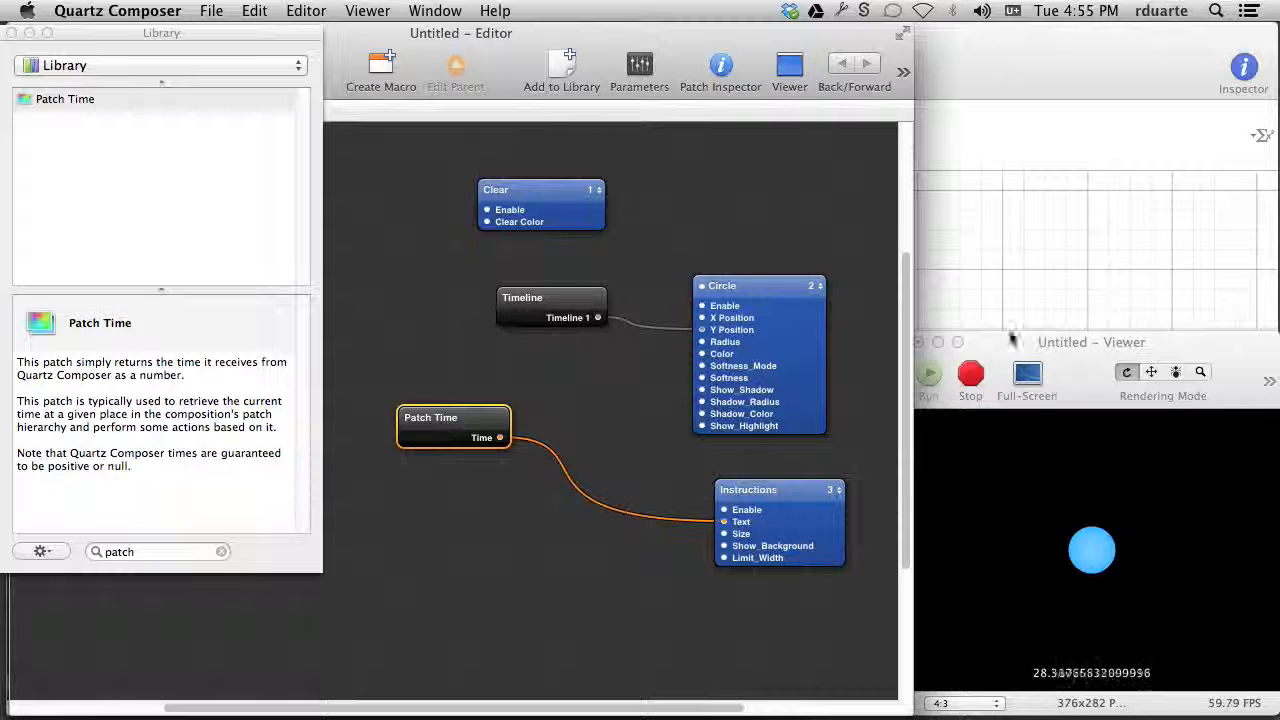
{"action": "left_click", "coordinate": [964, 383]}
{"action": "left_click", "coordinate": [936, 382]}
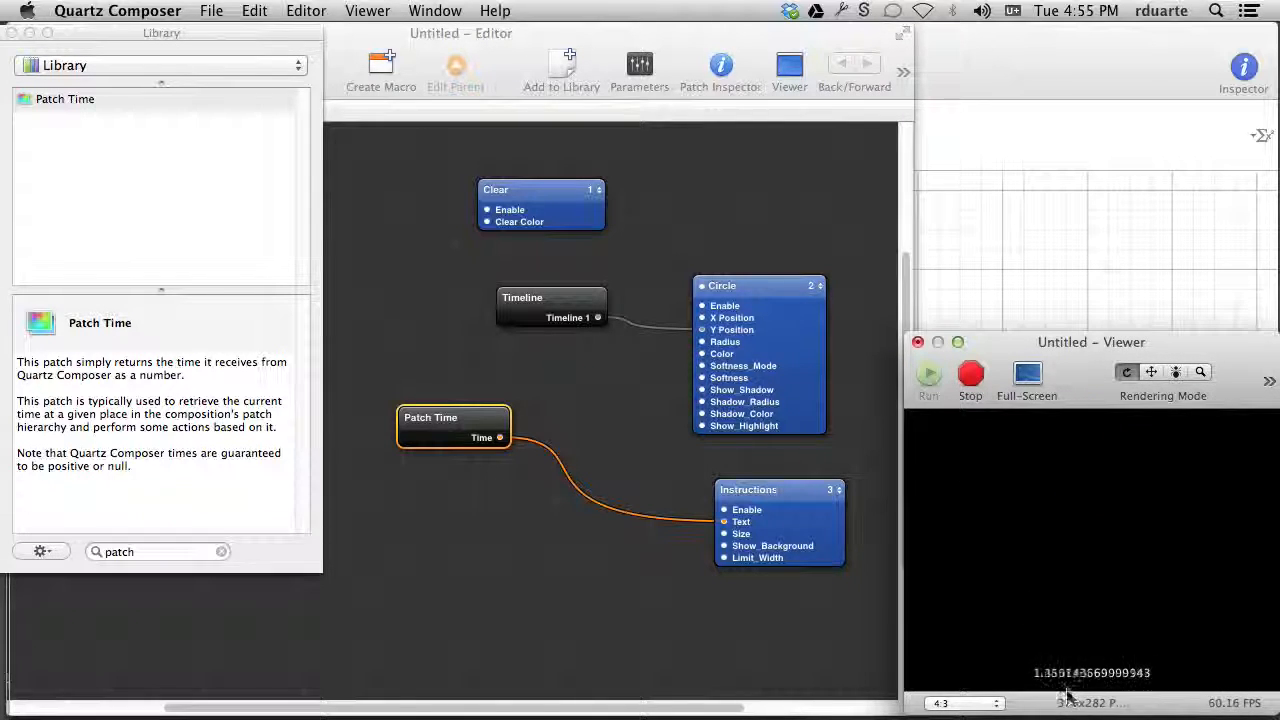
Delete the Patch Time patch so nothing feeds the Instructions Text input
{"action": "left_click", "coordinate": [577, 315]}
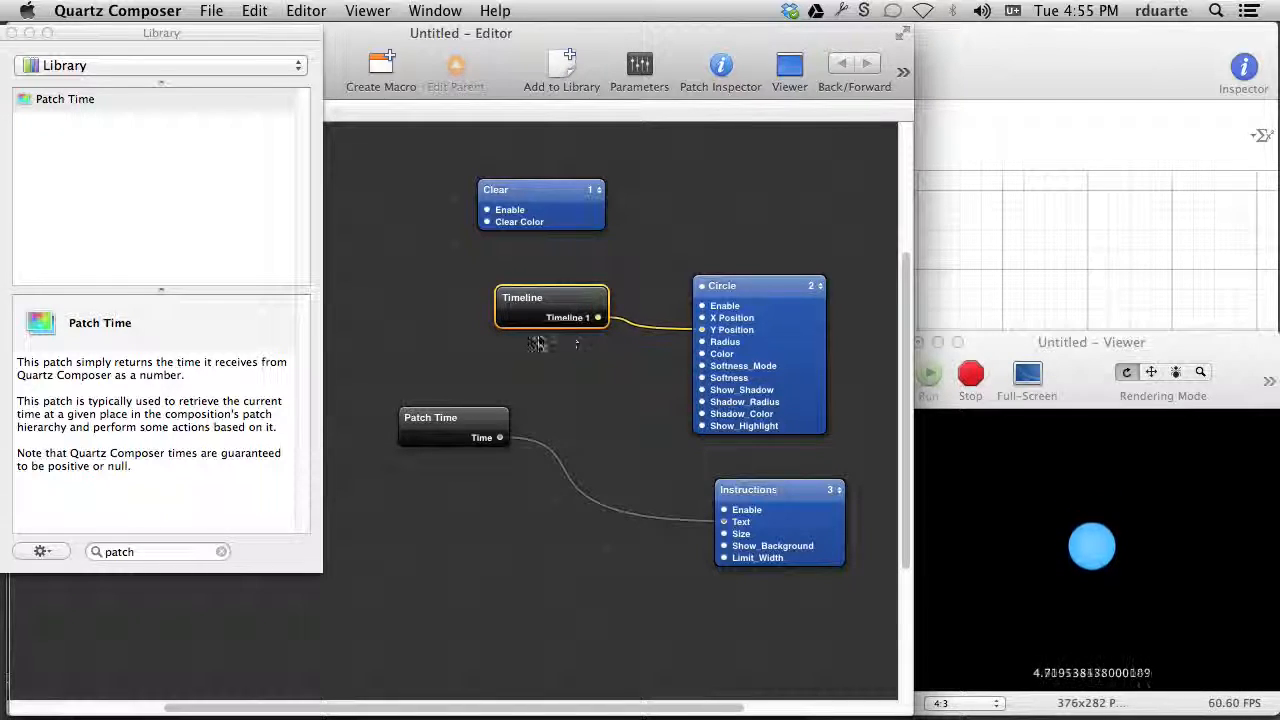
{"action": "left_click", "coordinate": [467, 436]}
{"action": "mouse_move", "coordinate": [467, 432]}
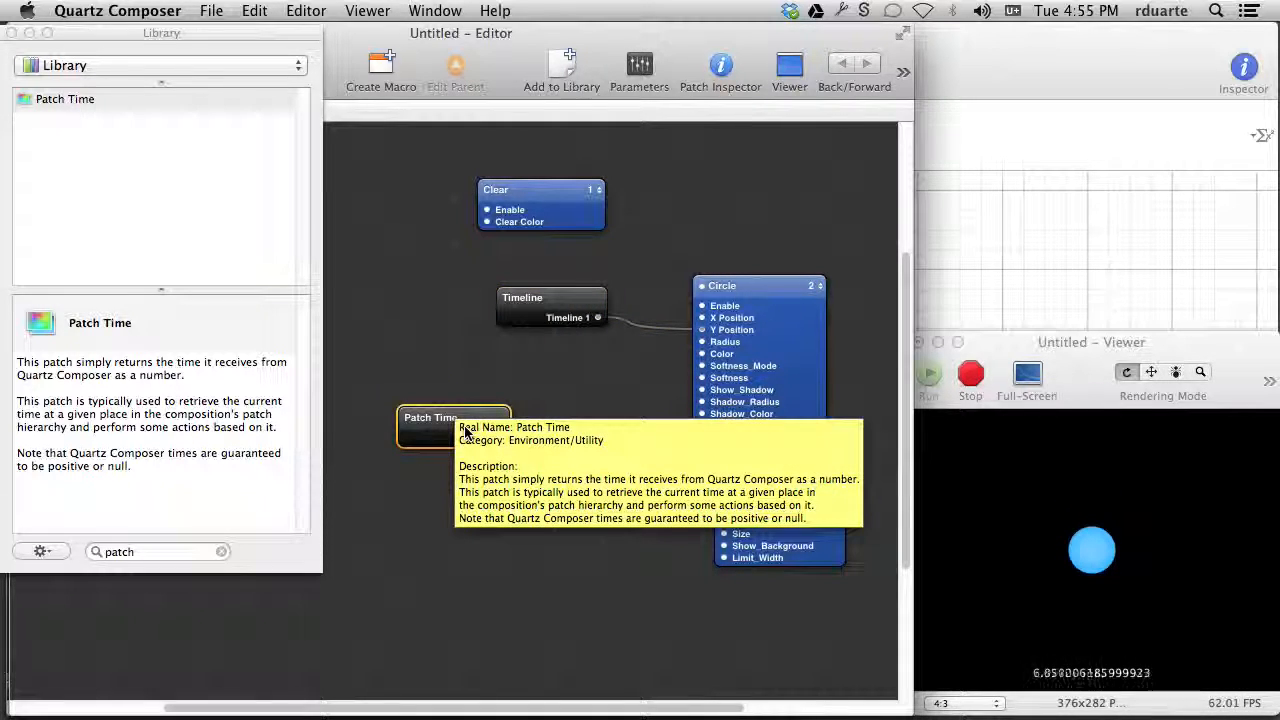
{"action": "key", "text": "Delete"}
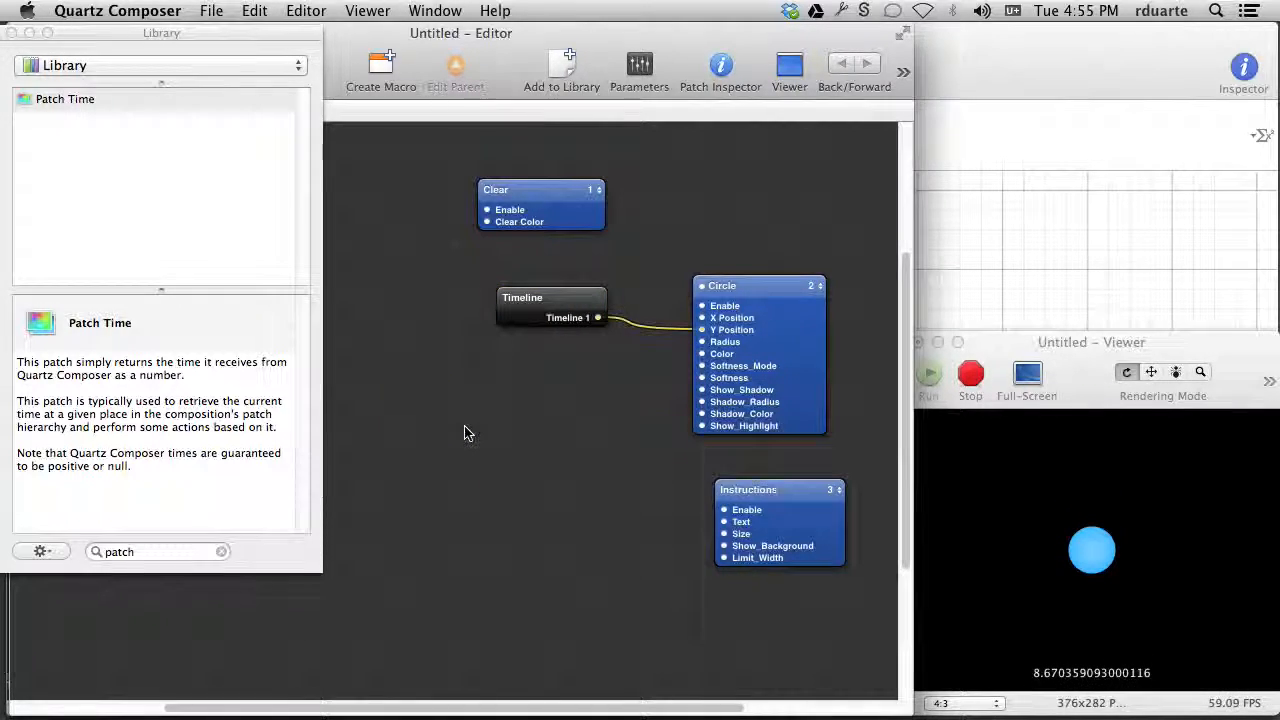
Align the Timeline patch with Circle's Y Position input and set its timebase to External
{"action": "left_click_drag", "start_coordinate": [551, 302], "coordinate": [595, 314]}
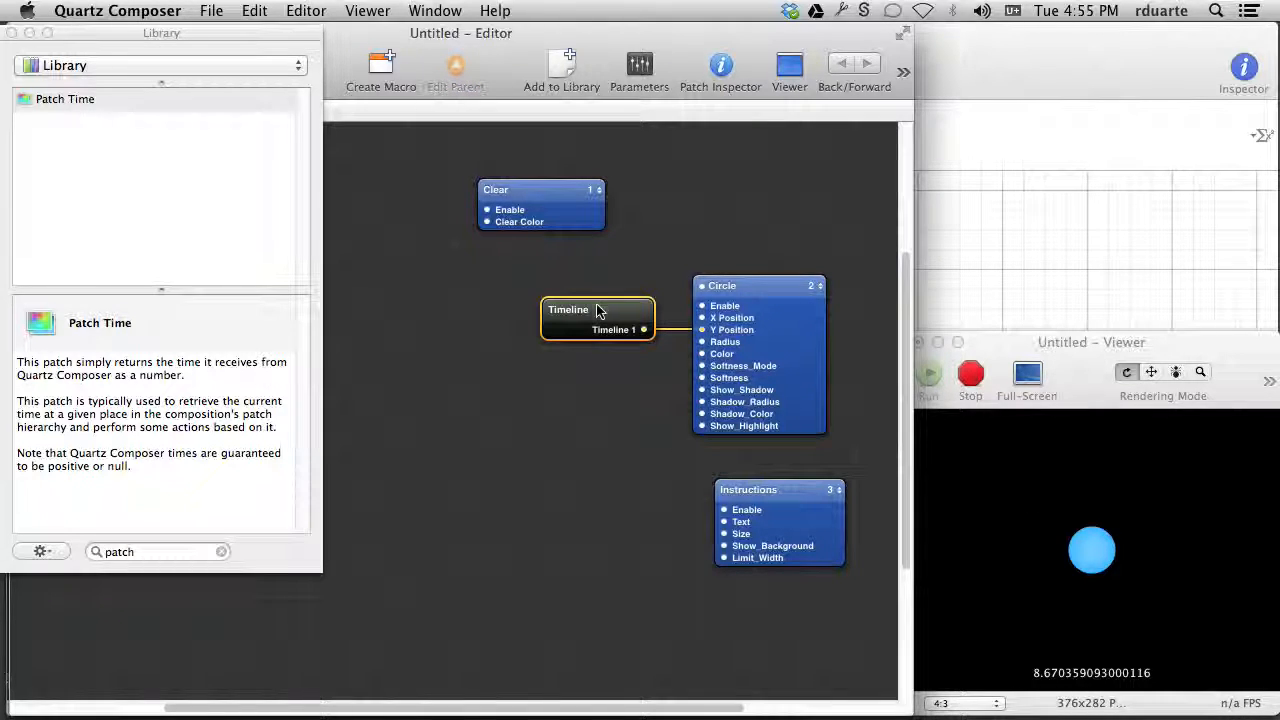
{"action": "left_click_drag", "start_coordinate": [593, 317], "coordinate": [558, 317]}
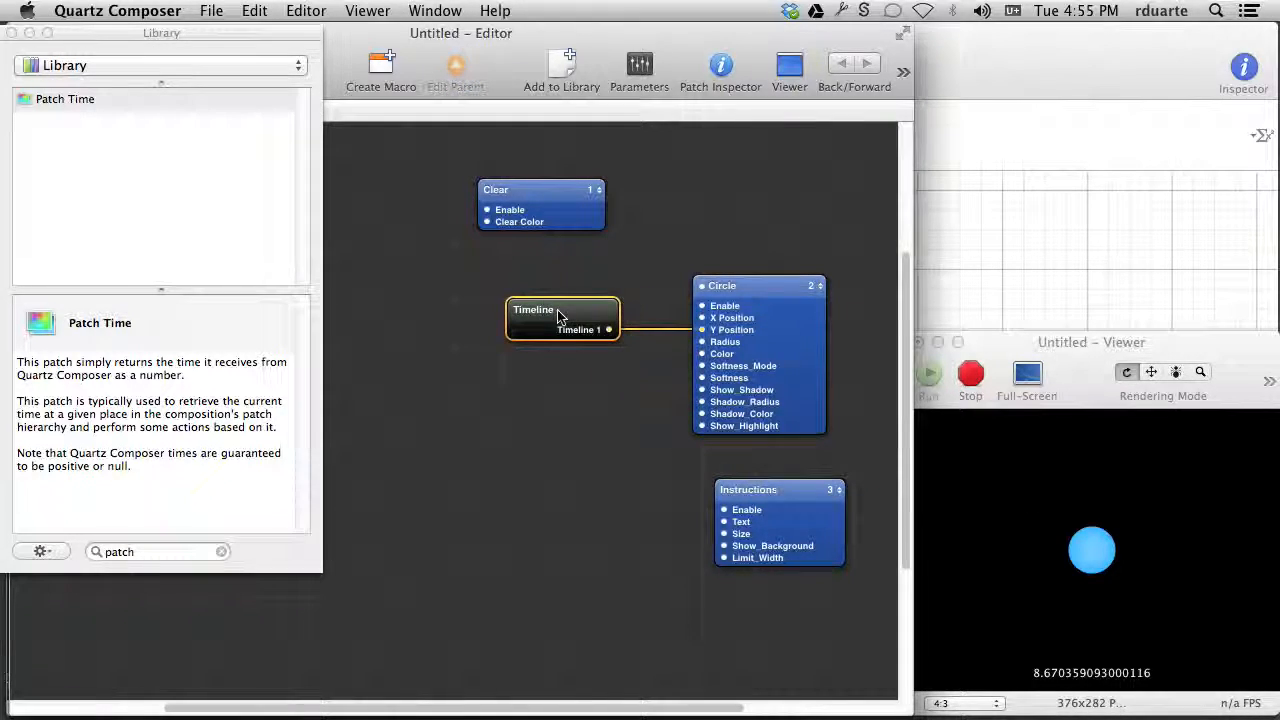
{"action": "right_click", "coordinate": [558, 317]}
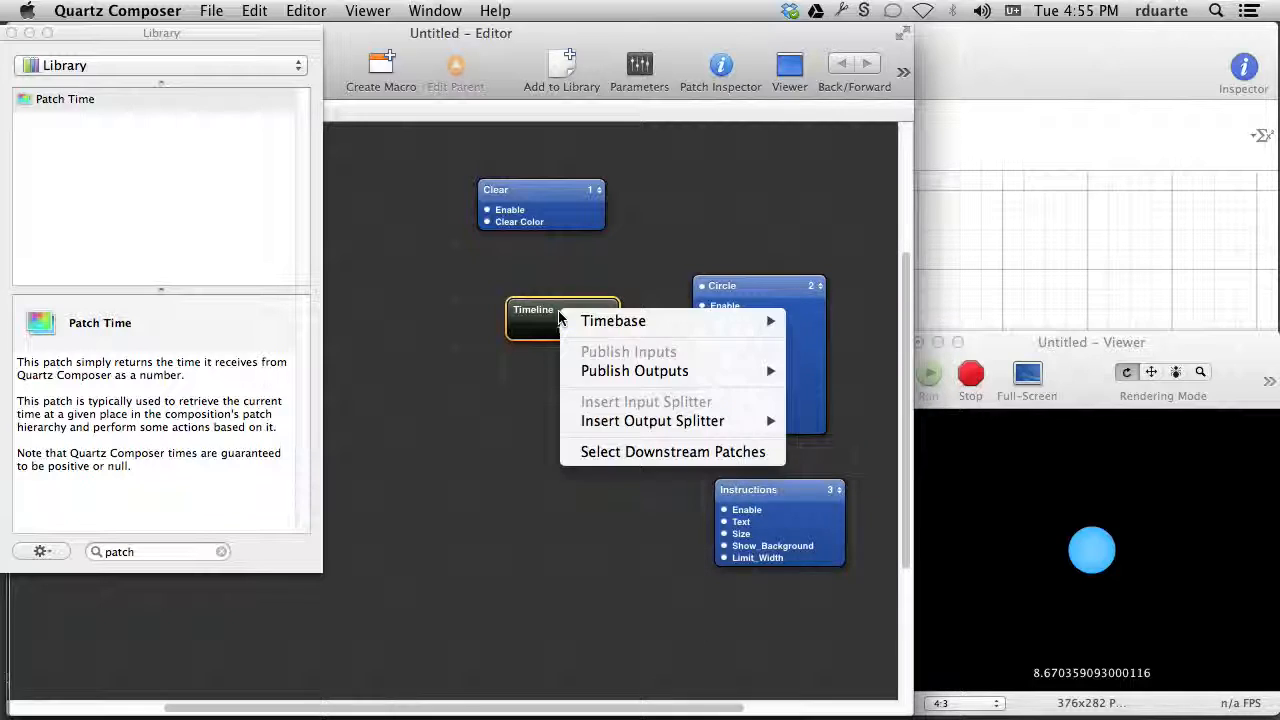
{"action": "mouse_move", "coordinate": [572, 322]}
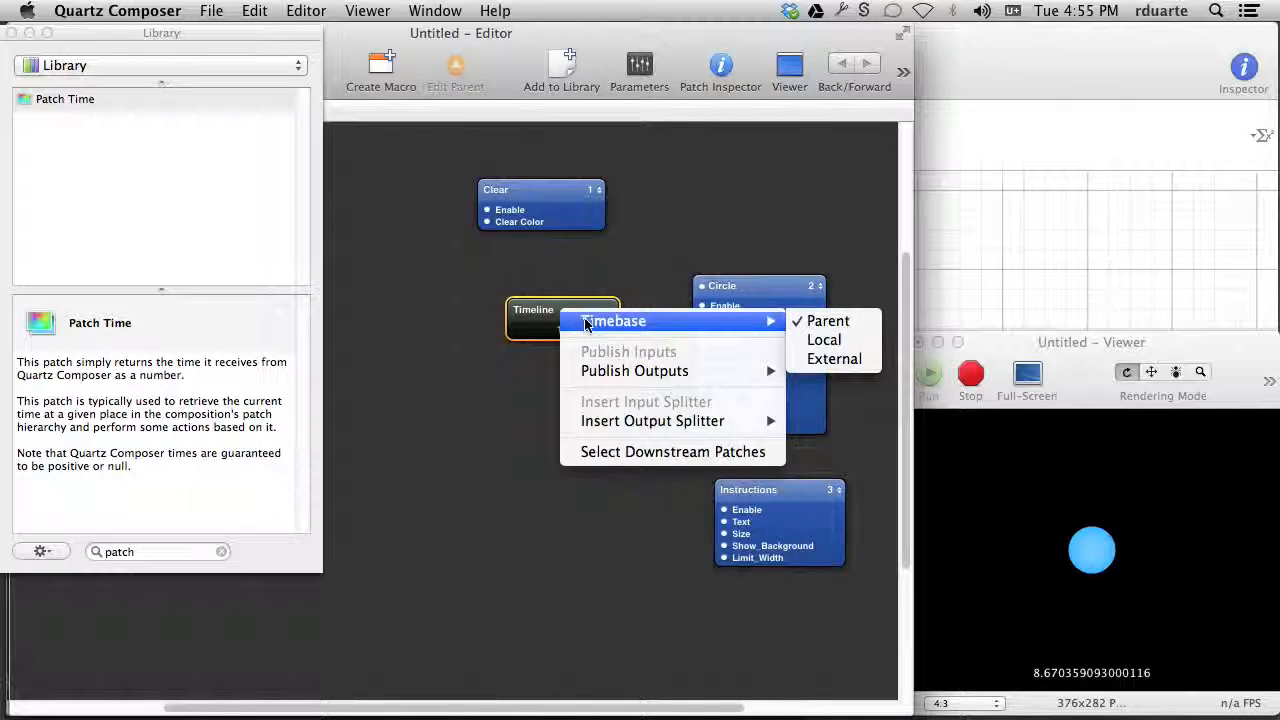
{"action": "left_click", "coordinate": [829, 361]}
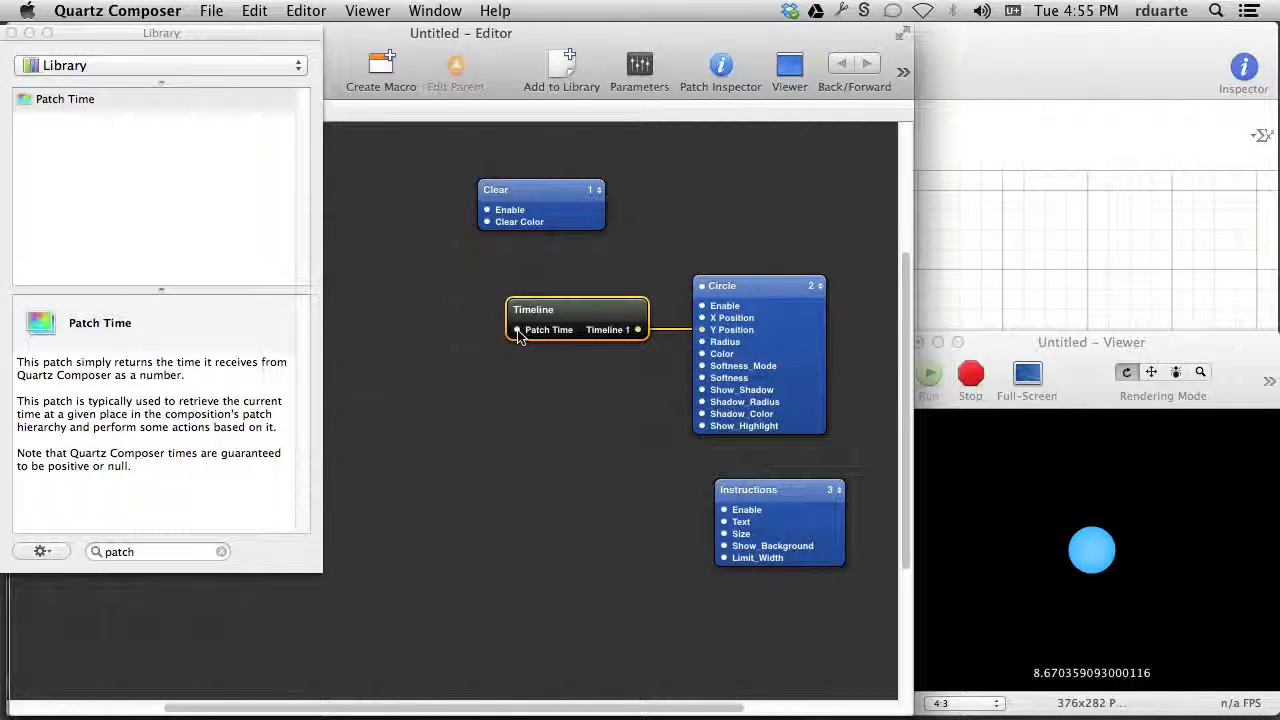
{"action": "mouse_move", "coordinate": [519, 337]}
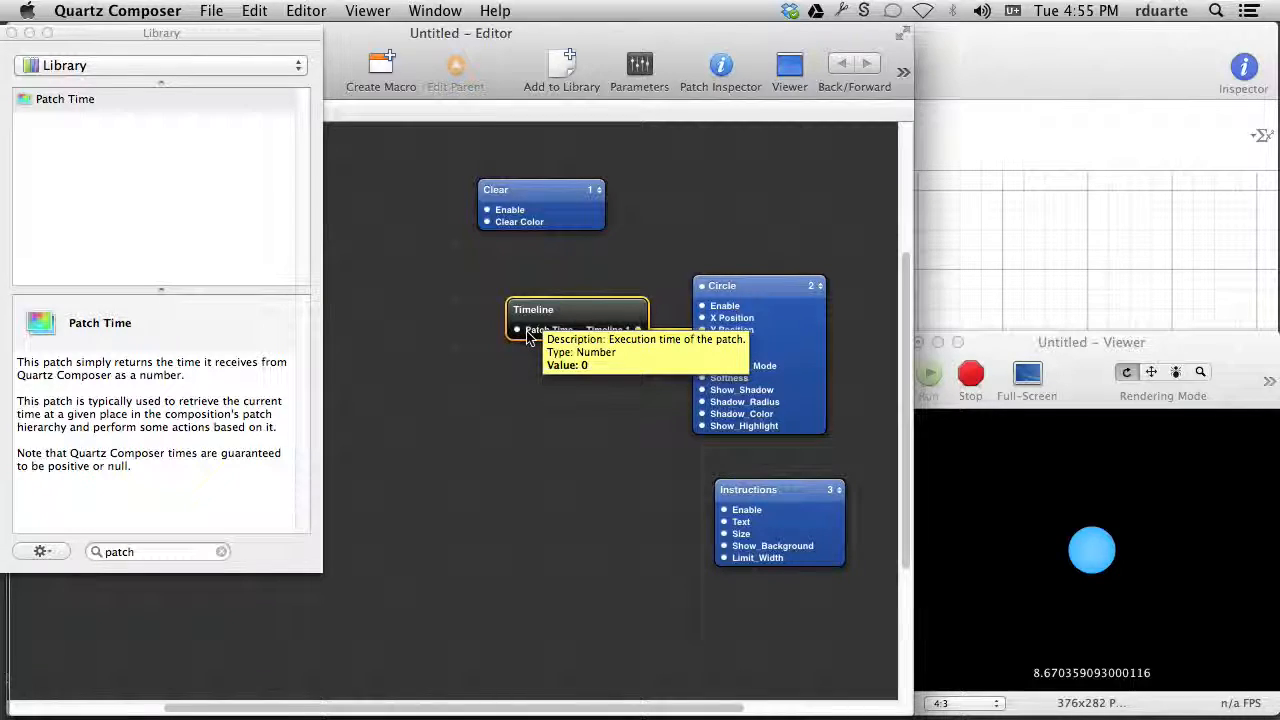
Add an Integrator patch beside the Timeline's Patch Time input and set its Value to 1
{"action": "left_click", "coordinate": [447, 338]}
{"action": "key", "text": "super+Return"}
{"action": "type", "text": "integrator"}
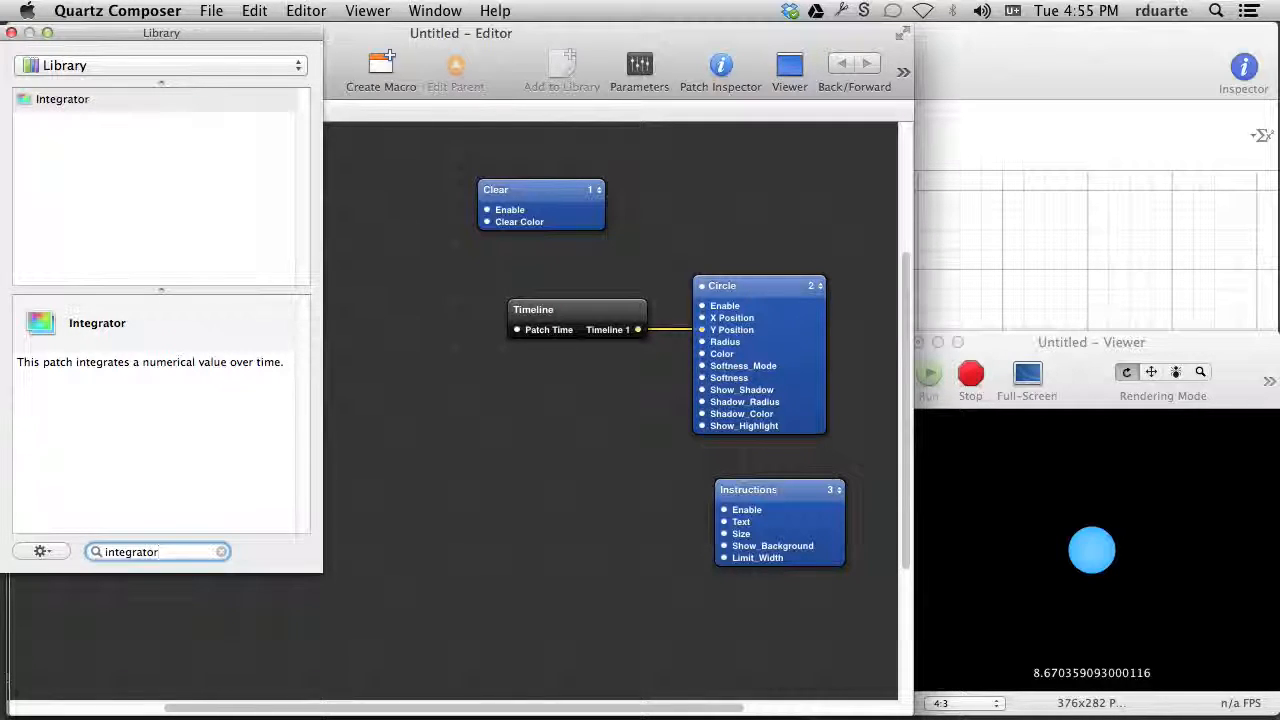
{"action": "key", "text": "Return"}
{"action": "left_click_drag", "start_coordinate": [506, 432], "coordinate": [457, 318]}
{"action": "double_click", "coordinate": [332, 330]}
{"action": "type", "text": "1"}
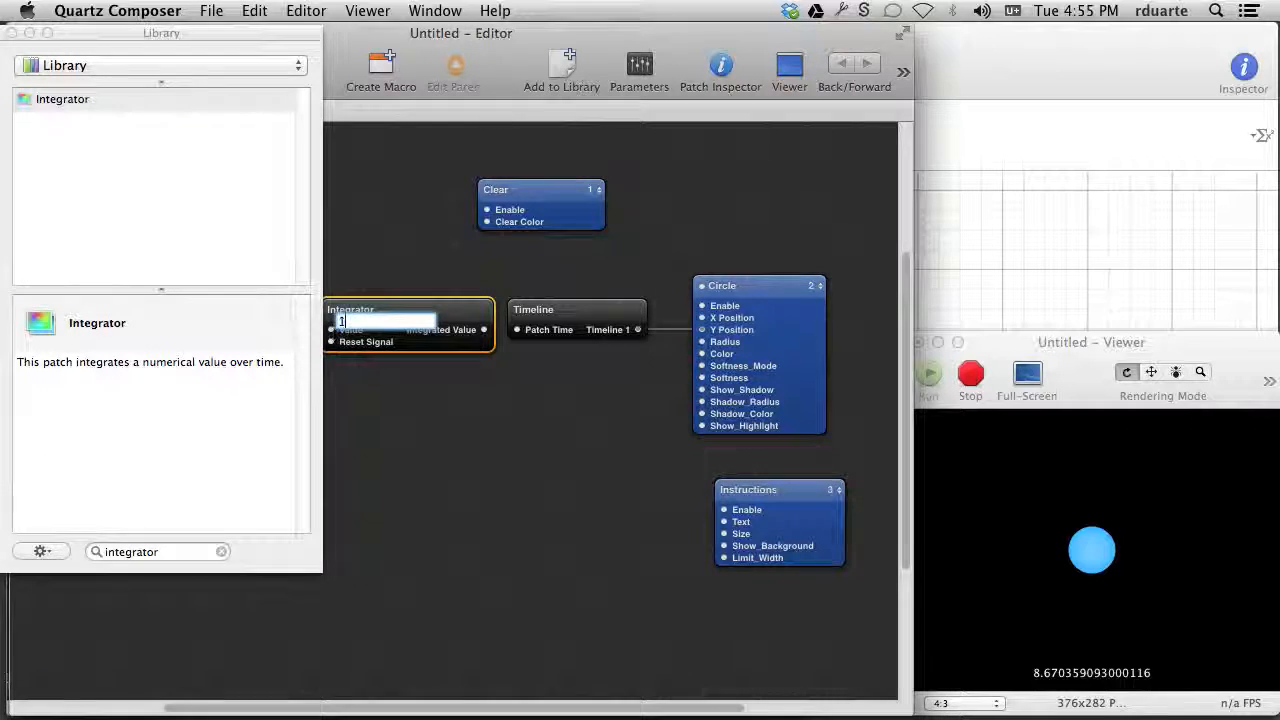
{"action": "key", "text": "Return"}
Connect the Integrator's Integrated Value to the Instructions Text and the Timeline's Patch Time, and stop the composition
{"action": "left_click_drag", "start_coordinate": [488, 332], "coordinate": [725, 522]}
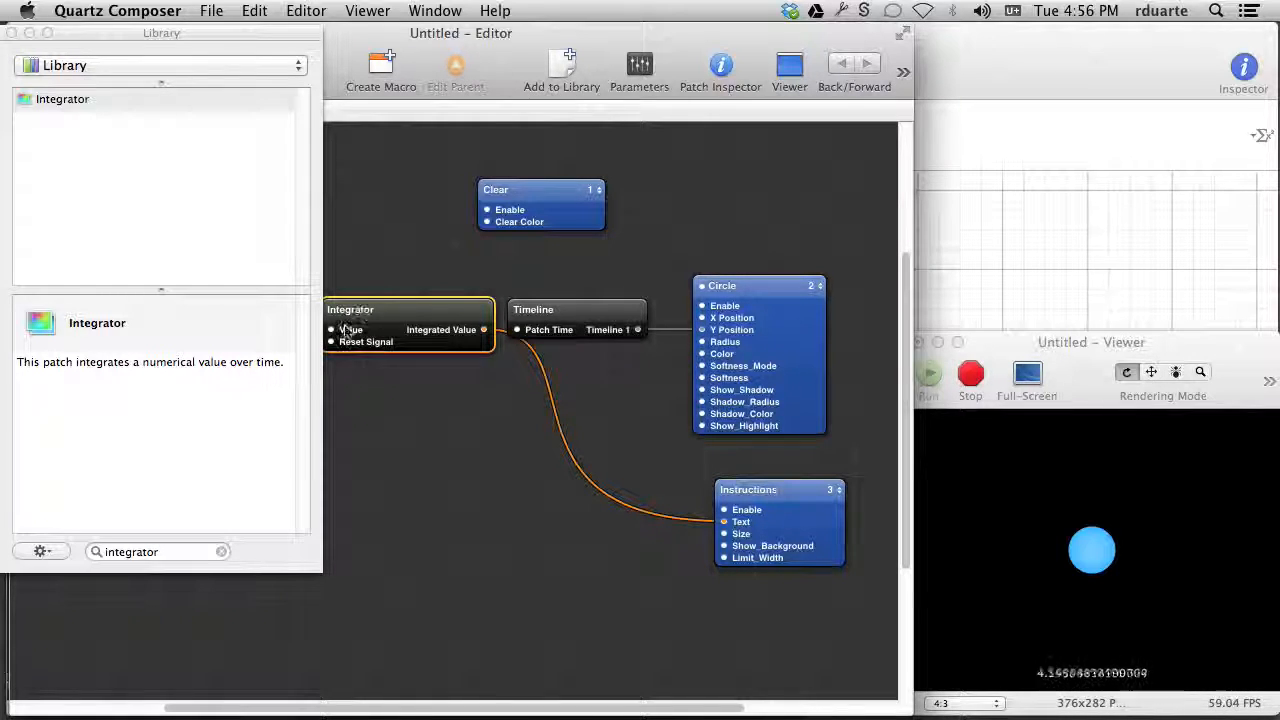
{"action": "left_click_drag", "start_coordinate": [411, 315], "coordinate": [395, 314]}
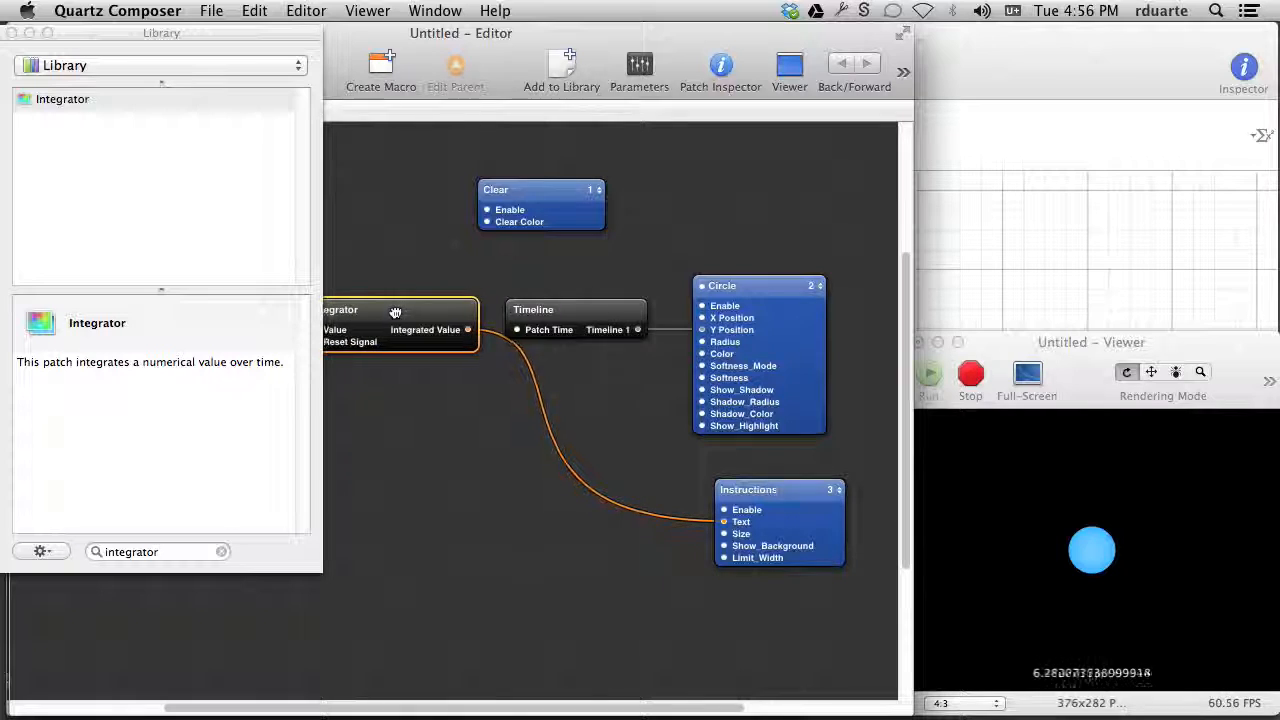
{"action": "left_click_drag", "start_coordinate": [519, 337], "coordinate": [518, 331]}
{"action": "left_click", "coordinate": [1000, 500]}
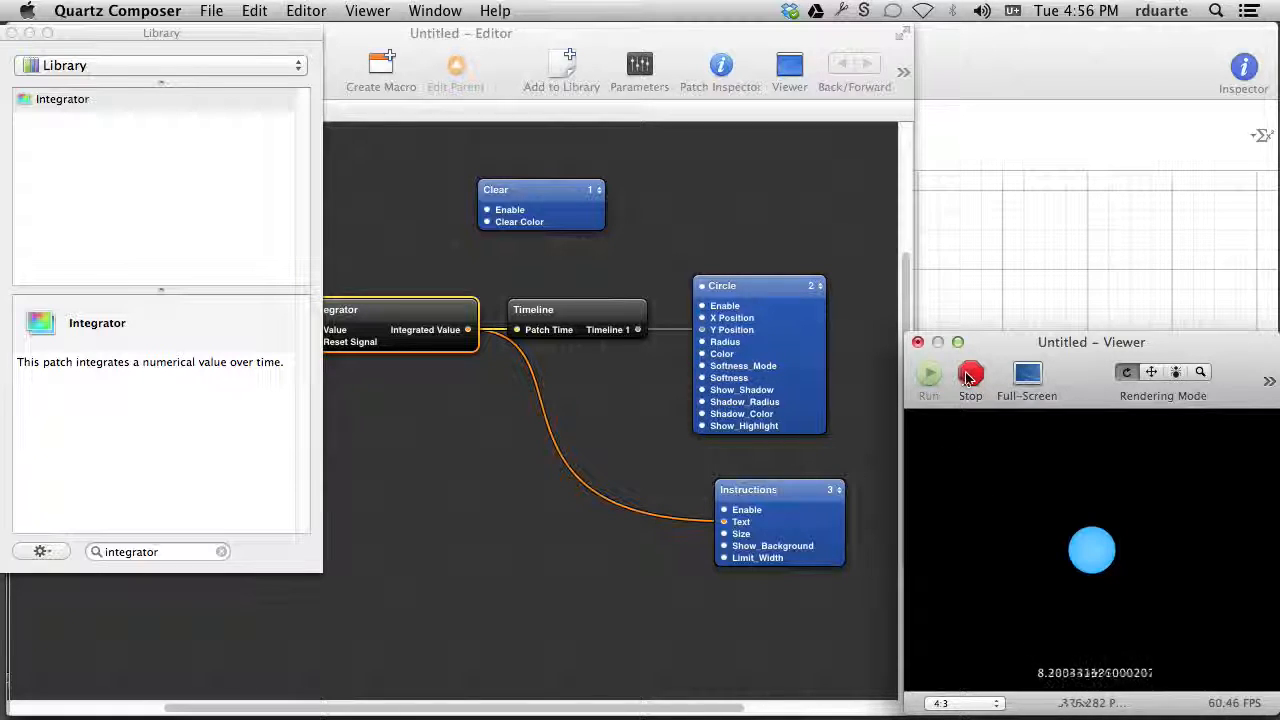
{"action": "left_click", "coordinate": [968, 376]}
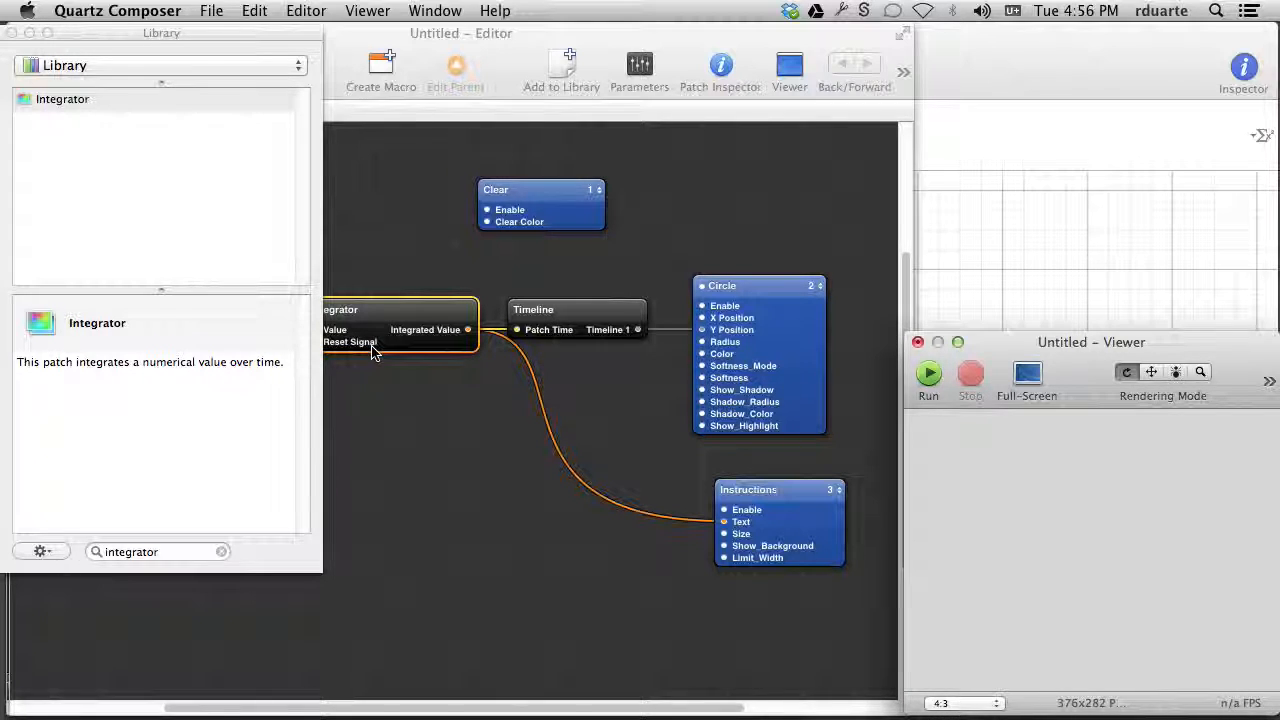
Add a Mouse patch in front of the Integrator and connect its Left Button output to the Integrator's Reset Signal
{"action": "left_click", "coordinate": [166, 552]}
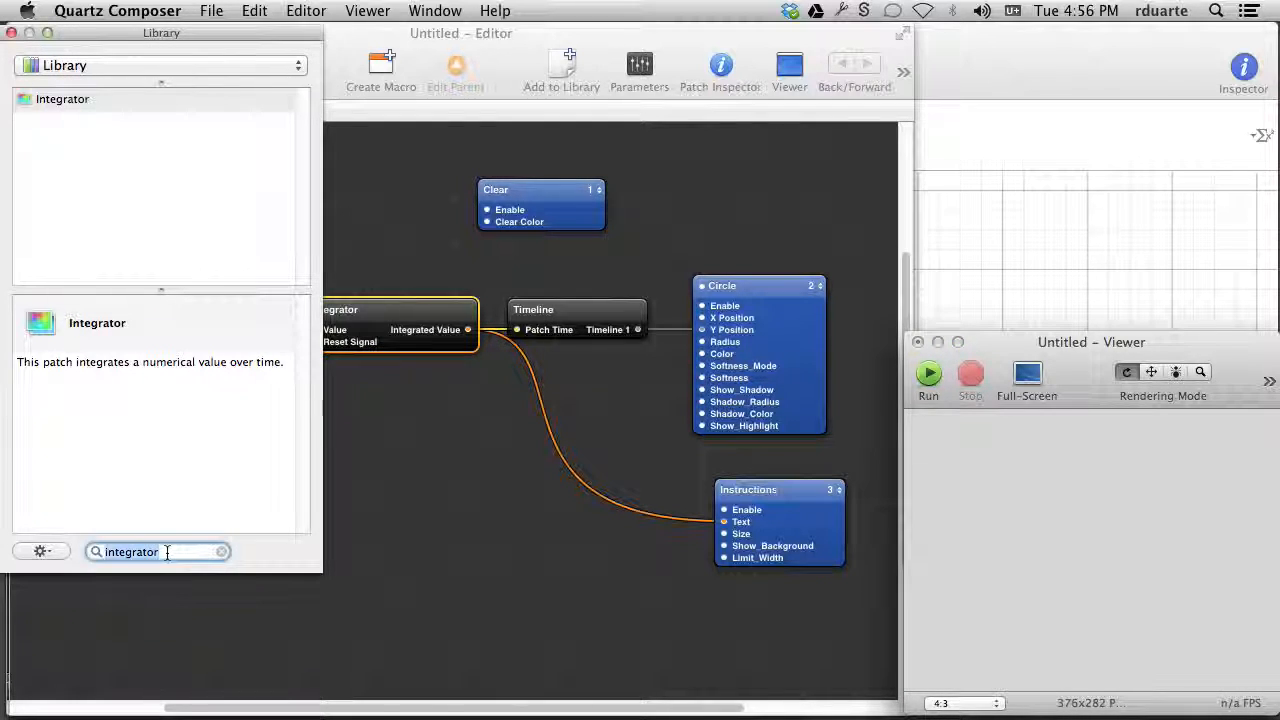
{"action": "type", "text": "mouse"}
{"action": "key", "text": "Return"}
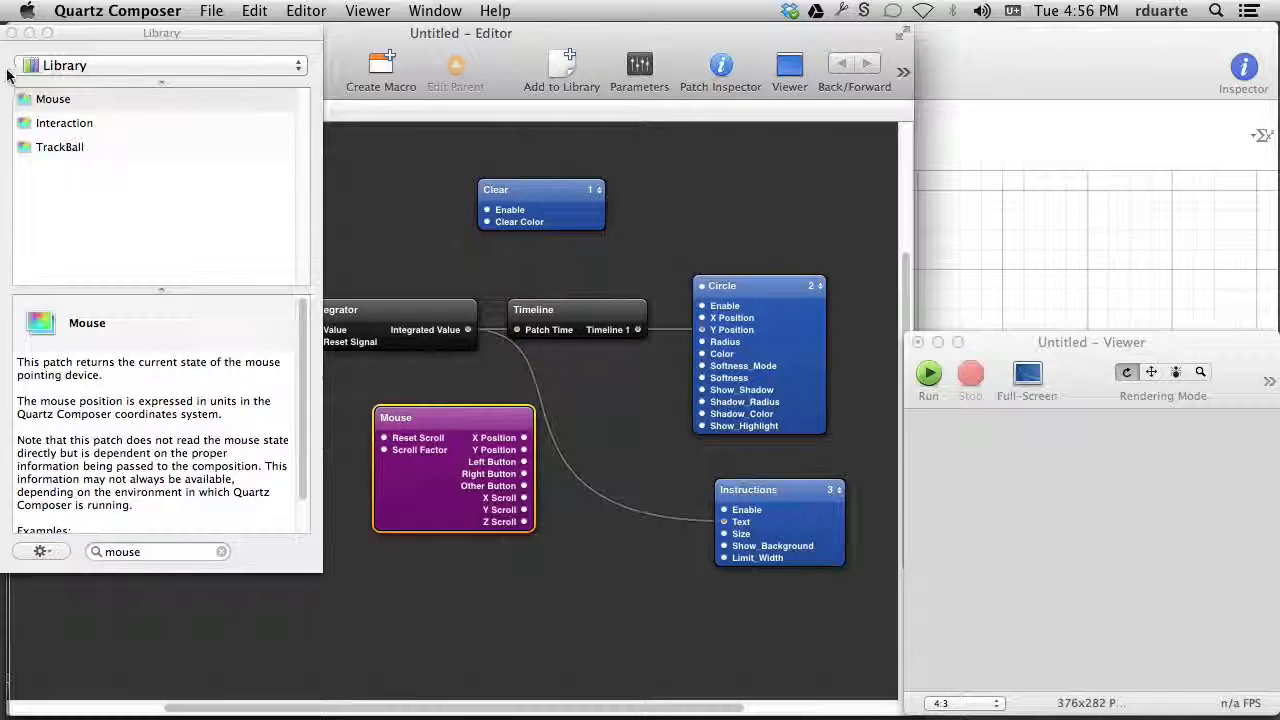
{"action": "left_click", "coordinate": [15, 33]}
{"action": "left_click_drag", "start_coordinate": [445, 418], "coordinate": [168, 301]}
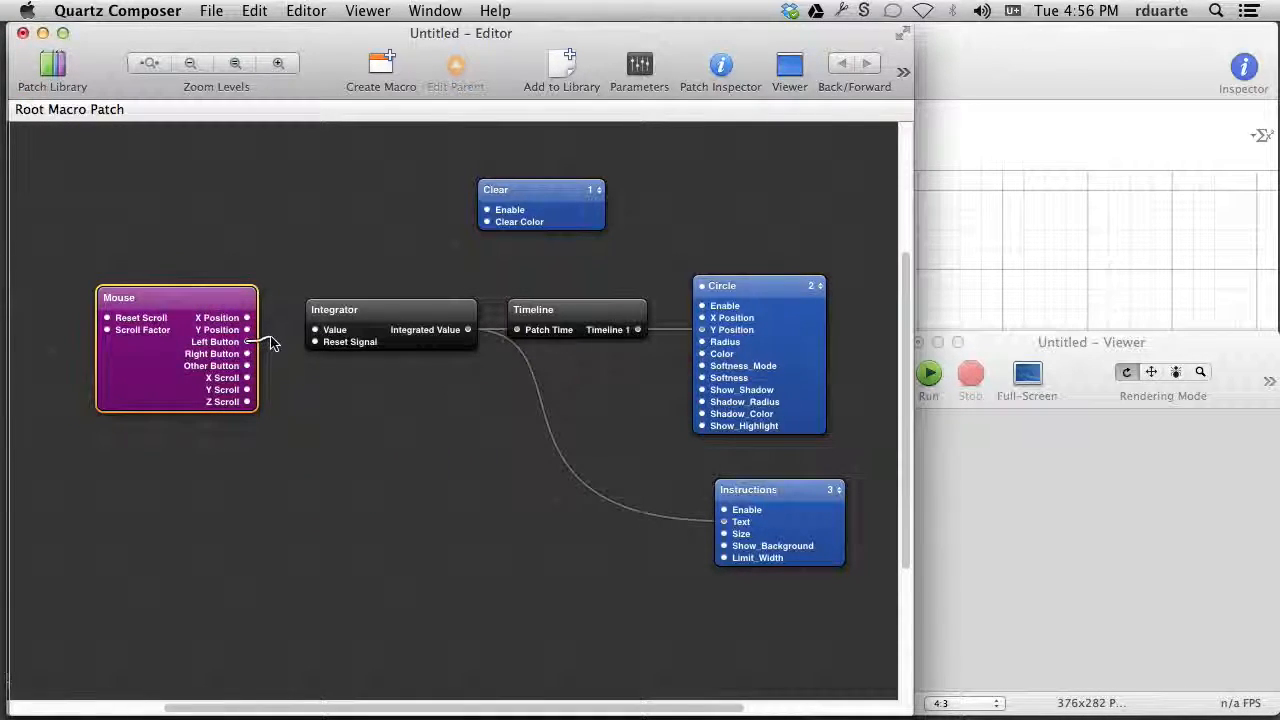
{"action": "left_click_drag", "start_coordinate": [319, 346], "coordinate": [317, 342]}
Run the composition and repeatedly trigger the mouse reset inside the viewer to test restarting the circle's animation
{"action": "left_click", "coordinate": [932, 372]}
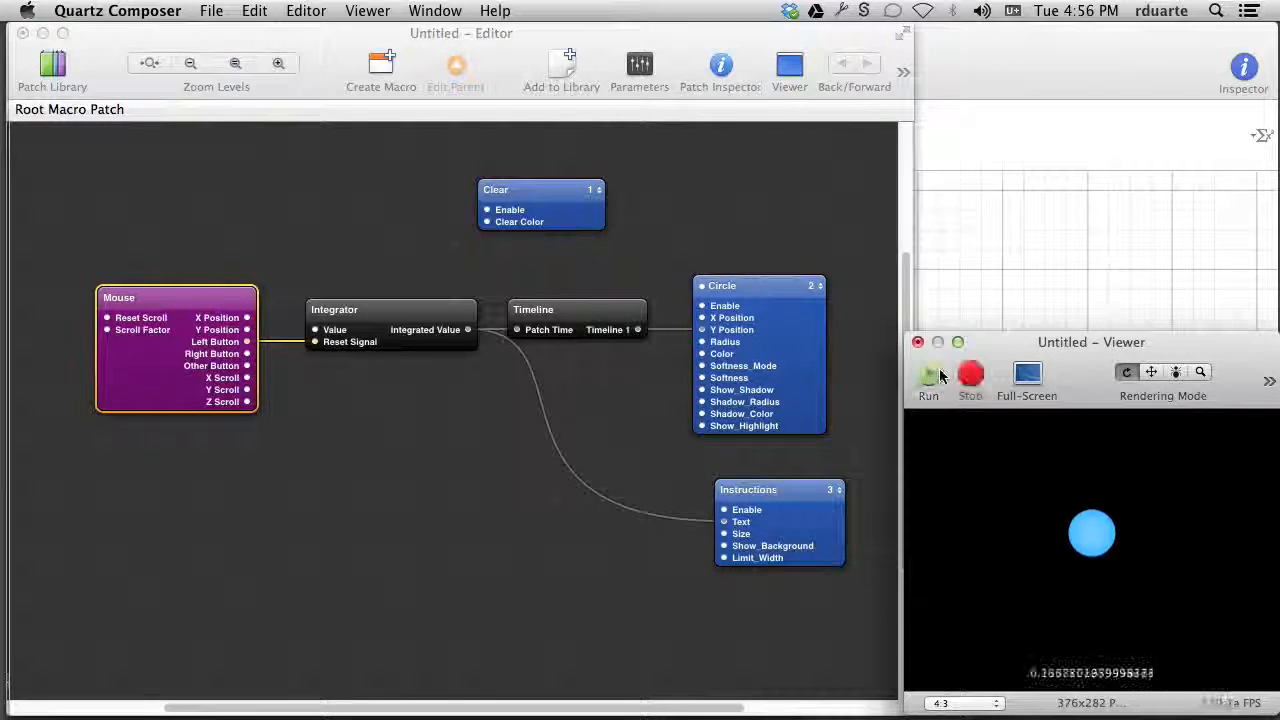
{"action": "left_click", "coordinate": [1137, 589]}
{"action": "left_click", "coordinate": [1137, 590]}
{"action": "left_click", "coordinate": [1042, 683]}
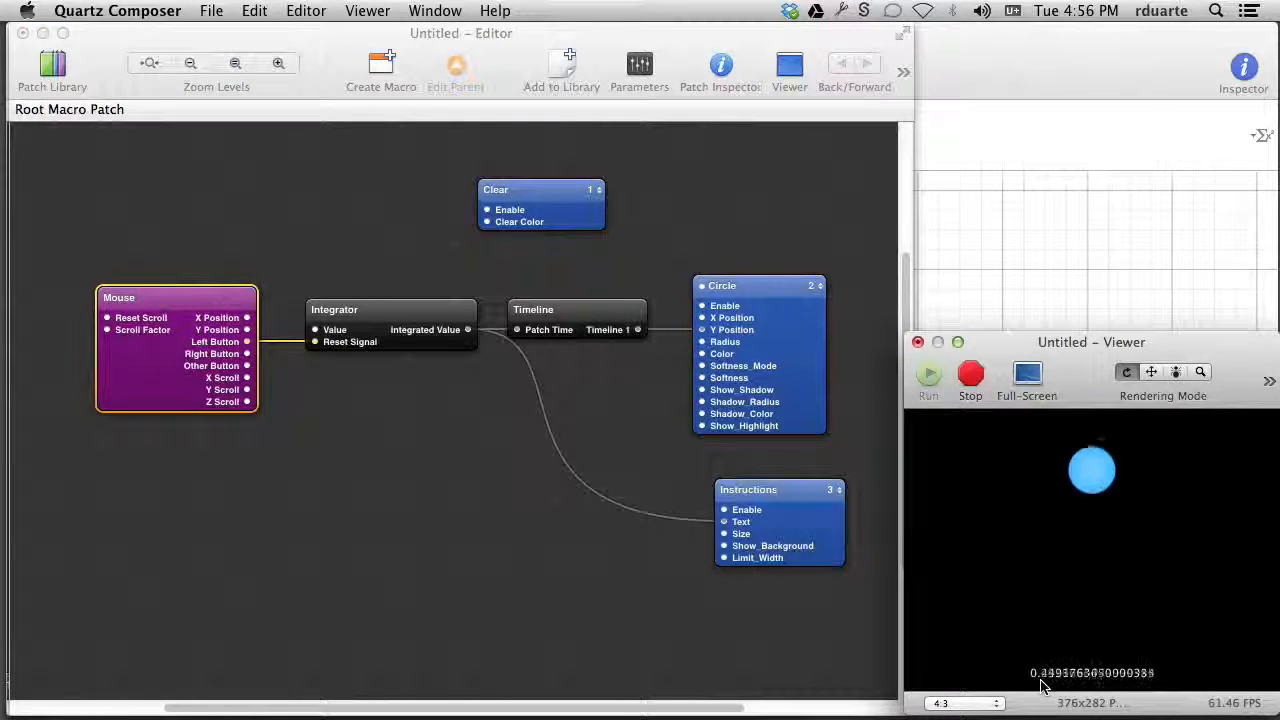
{"action": "left_click", "coordinate": [1042, 682]}
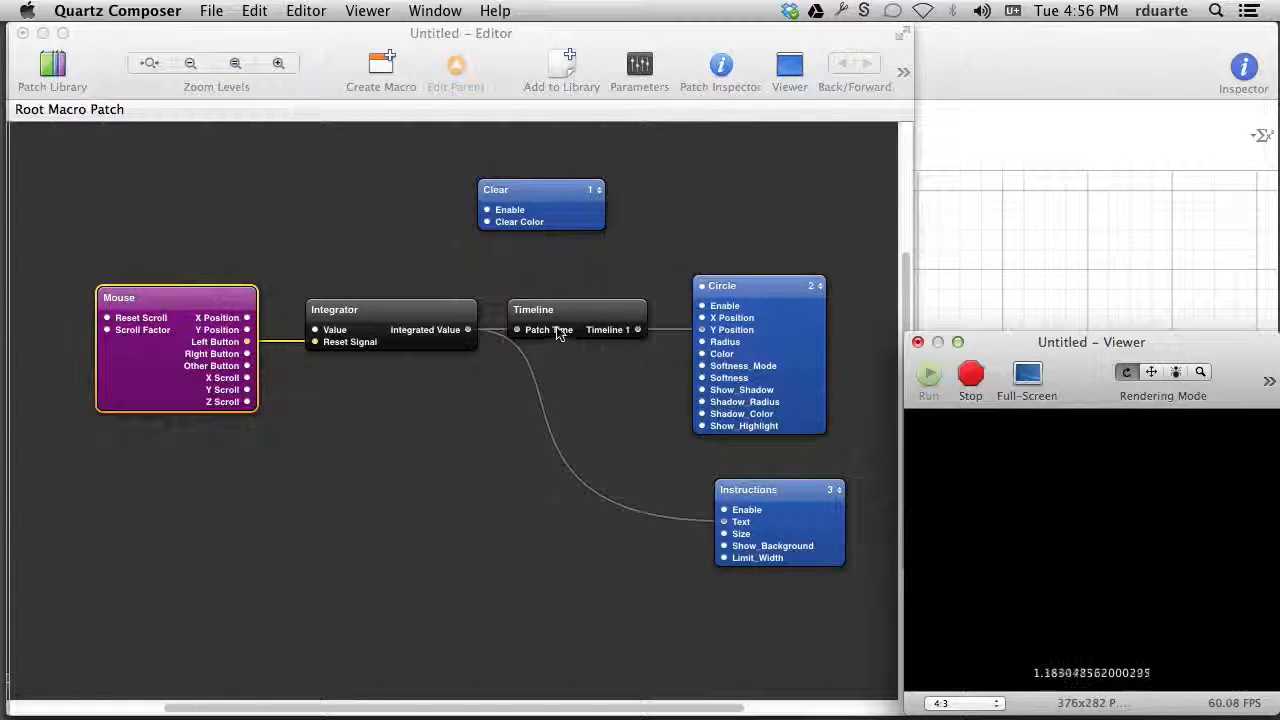
{"action": "left_click", "coordinate": [1137, 589]}
{"action": "left_click", "coordinate": [1137, 589]}
{"action": "left_click", "coordinate": [1137, 589]}
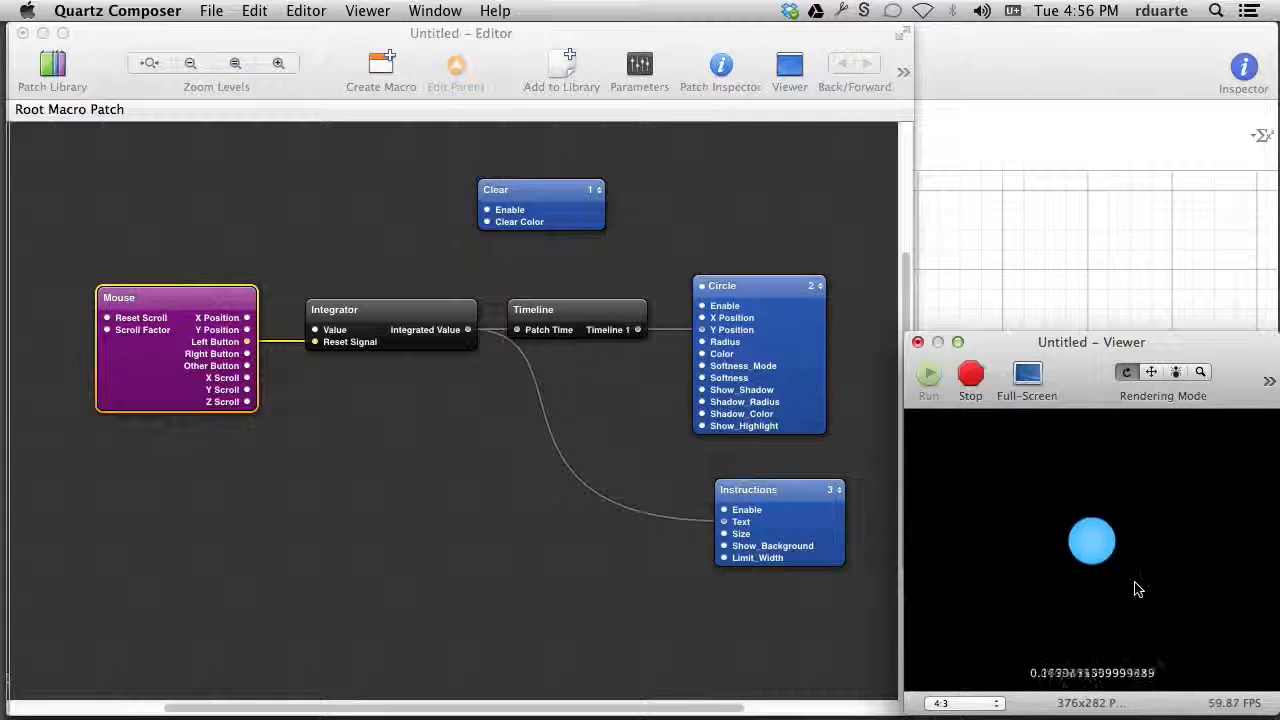
{"action": "left_click", "coordinate": [1094, 620]}
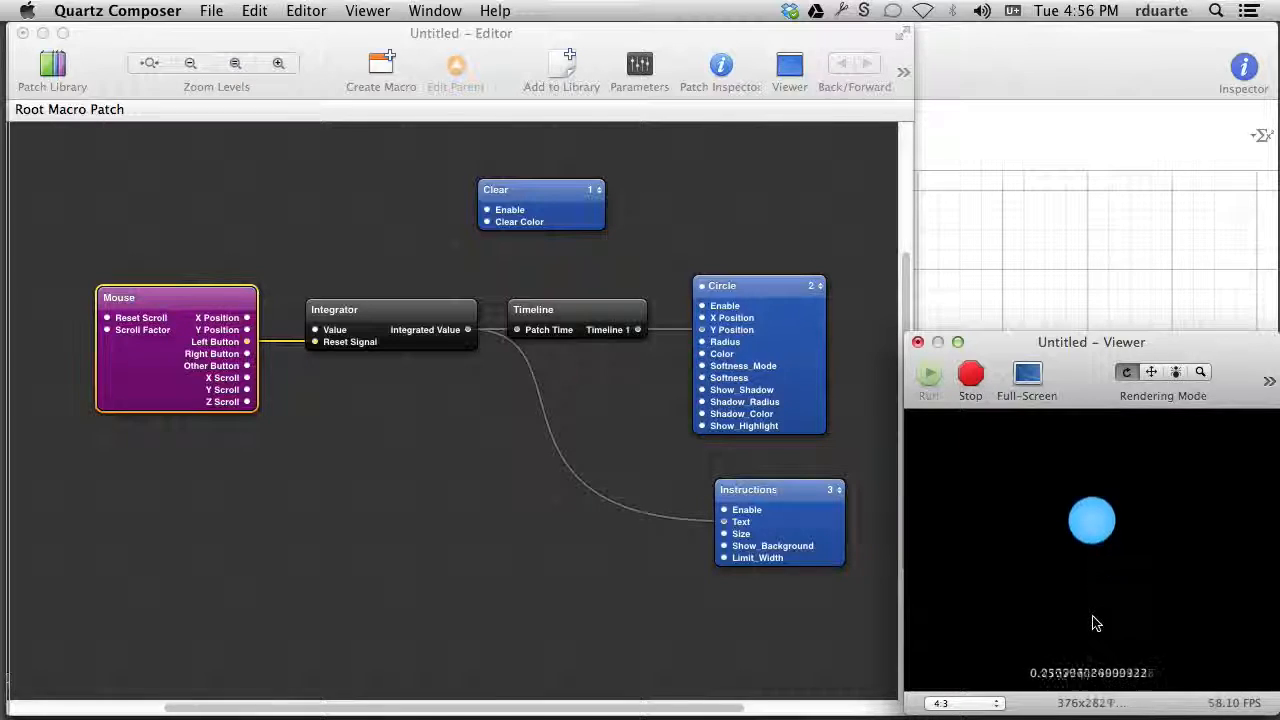
{"action": "left_click", "coordinate": [1094, 620]}
{"action": "left_click", "coordinate": [1095, 624]}
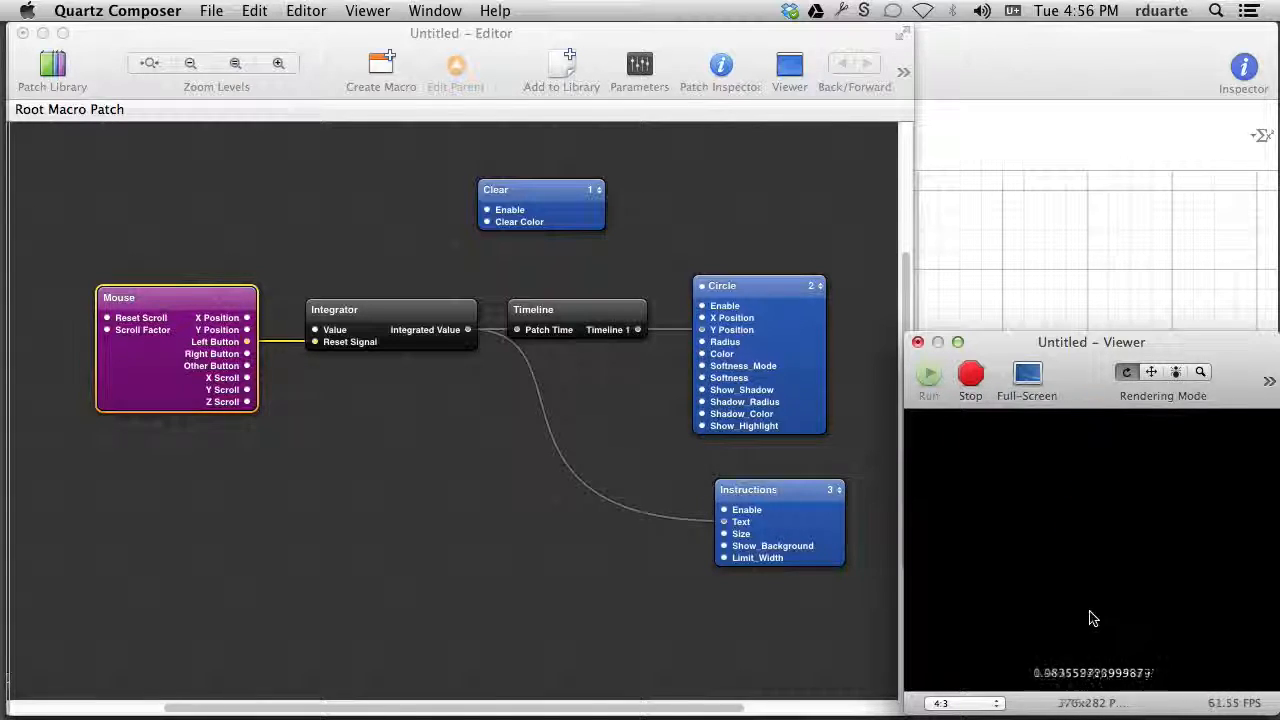
Move the Integrator patch slightly closer to the Mouse patch and retrigger the circle's animation in the viewer
{"action": "left_click_drag", "start_coordinate": [437, 322], "coordinate": [420, 322]}
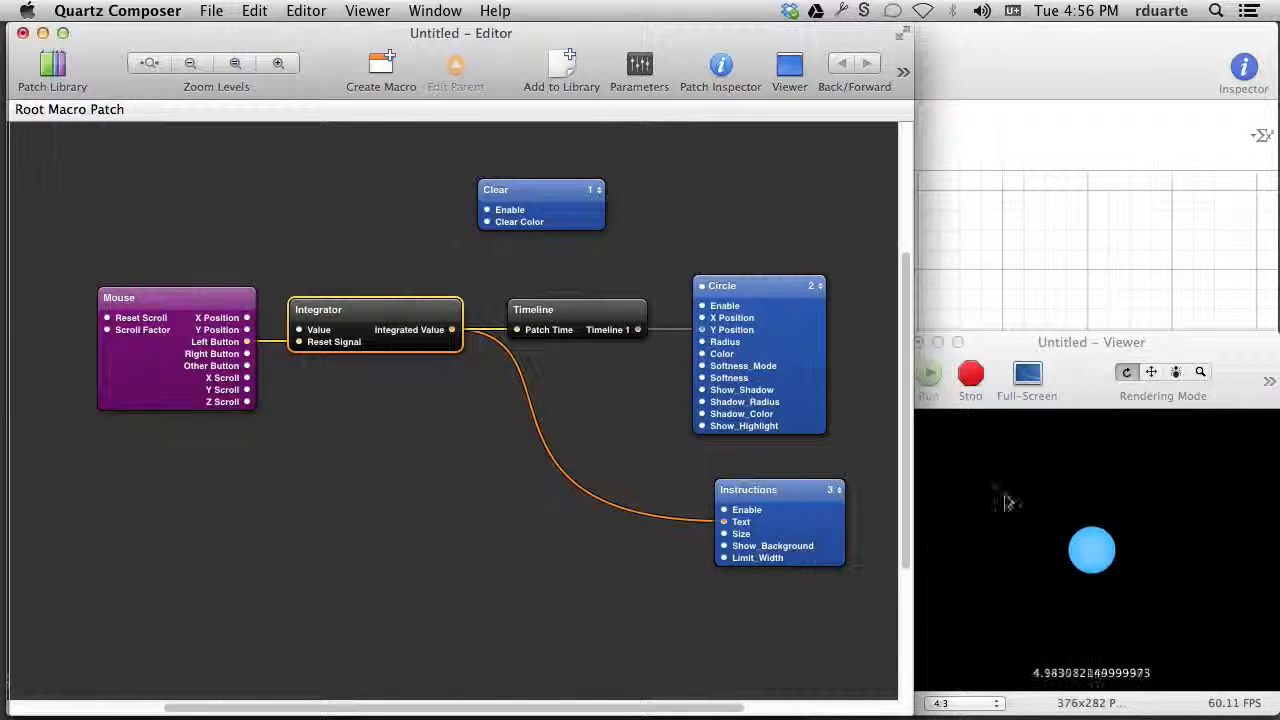
{"action": "left_click", "coordinate": [1032, 585]}
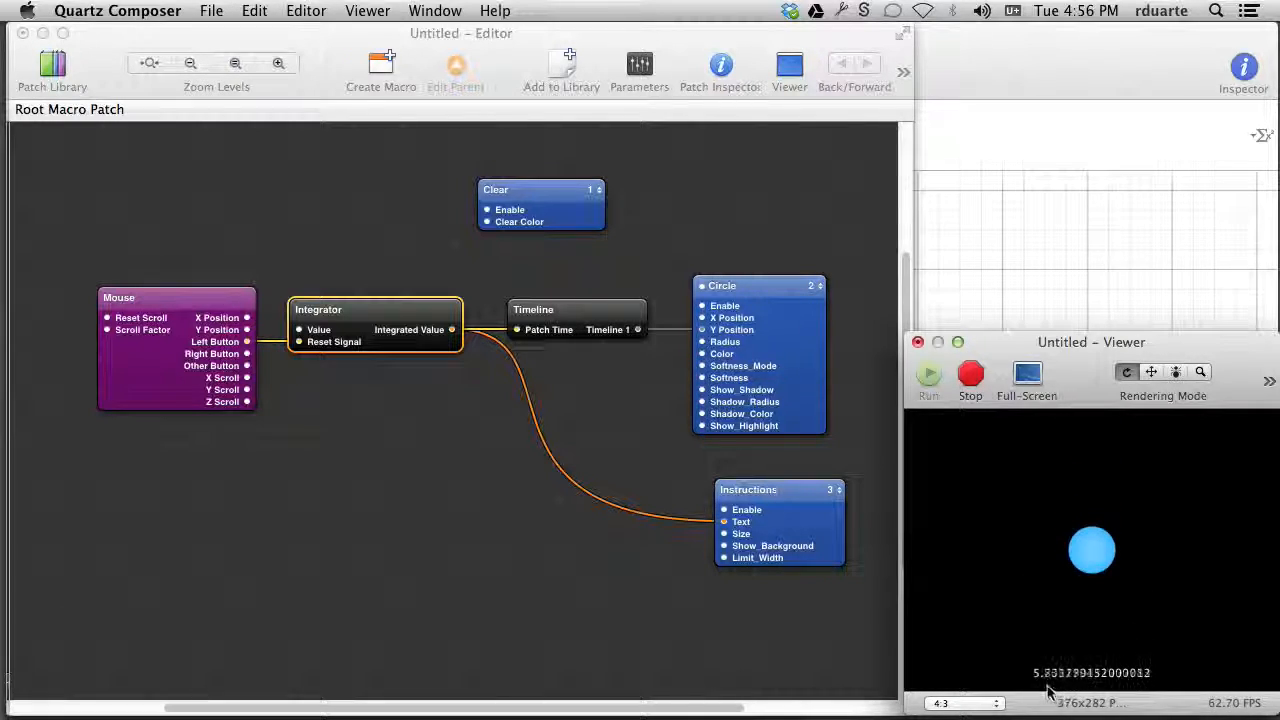
{"action": "left_click", "coordinate": [1143, 556]}
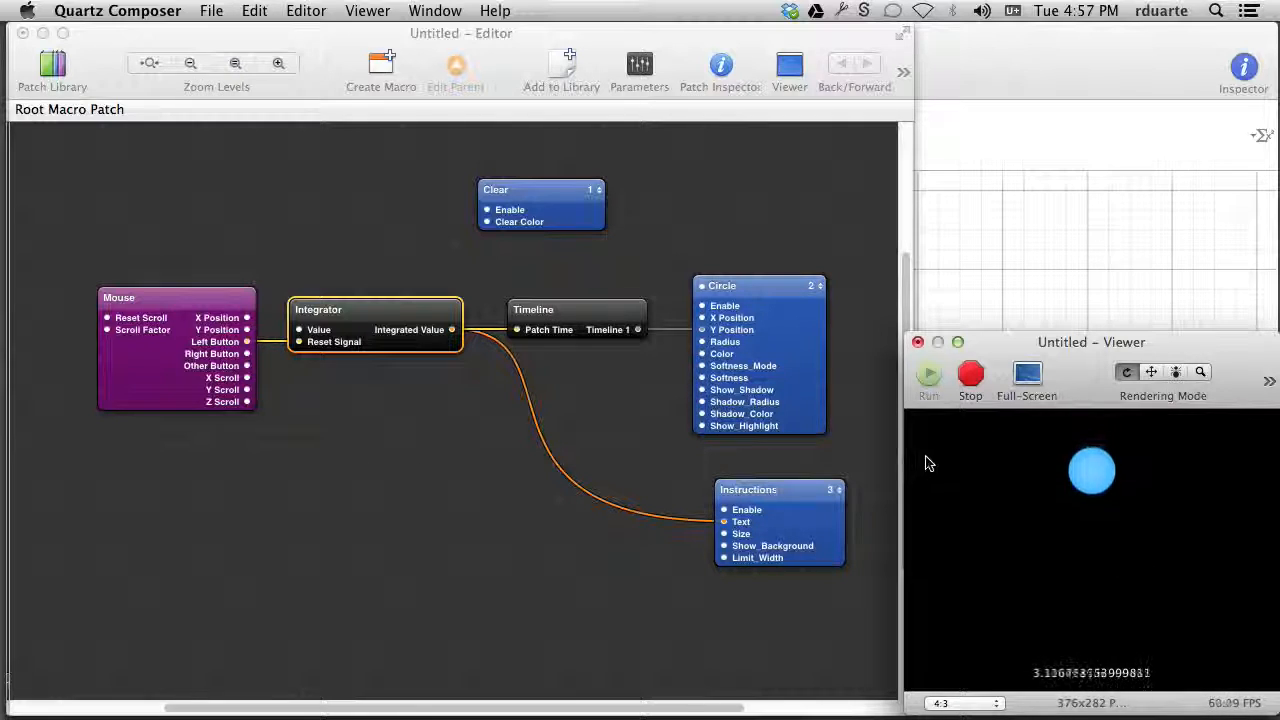
Stop the untitled composition, switch to ballbounce.qtz, and open its viewer beside the editor
{"action": "left_click", "coordinate": [970, 383]}
{"action": "left_click", "coordinate": [629, 434]}
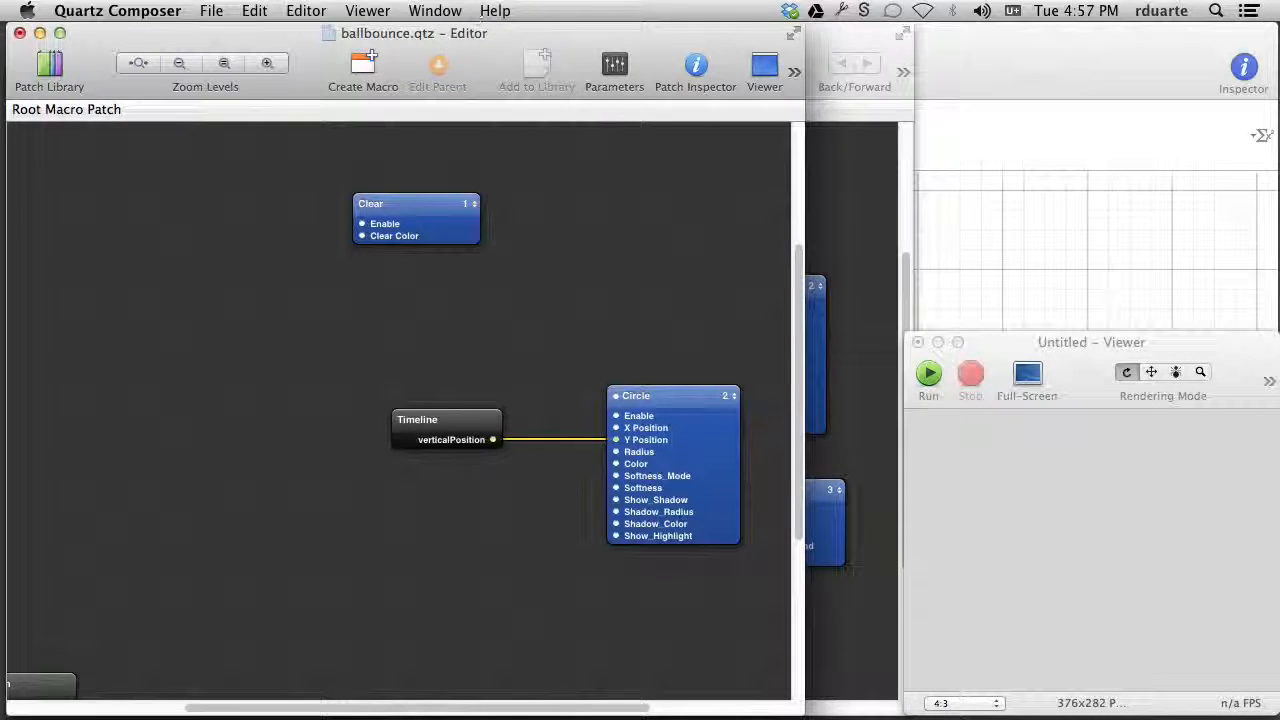
{"action": "left_click", "coordinate": [434, 10]}
{"action": "left_click", "coordinate": [510, 204]}
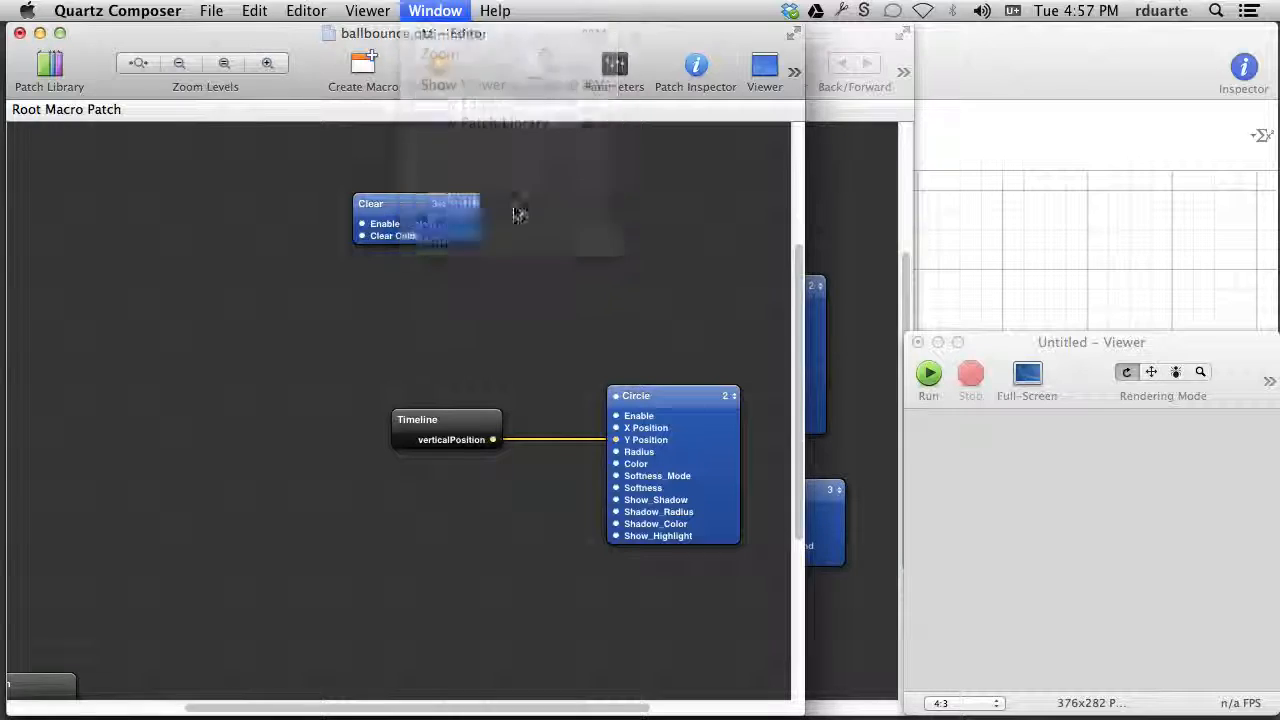
{"action": "left_click_drag", "start_coordinate": [677, 220], "coordinate": [1137, 218]}
Reposition the view and the connected Timeline and Circle patches so they sit clear of the viewer below Clear
{"action": "left_click_drag", "start_coordinate": [420, 370], "coordinate": [642, 521]}
{"action": "left_click_drag", "start_coordinate": [685, 463], "coordinate": [595, 425]}
{"action": "left_click", "coordinate": [782, 441]}
{"action": "left_click", "coordinate": [744, 436]}
{"action": "left_click", "coordinate": [372, 393]}
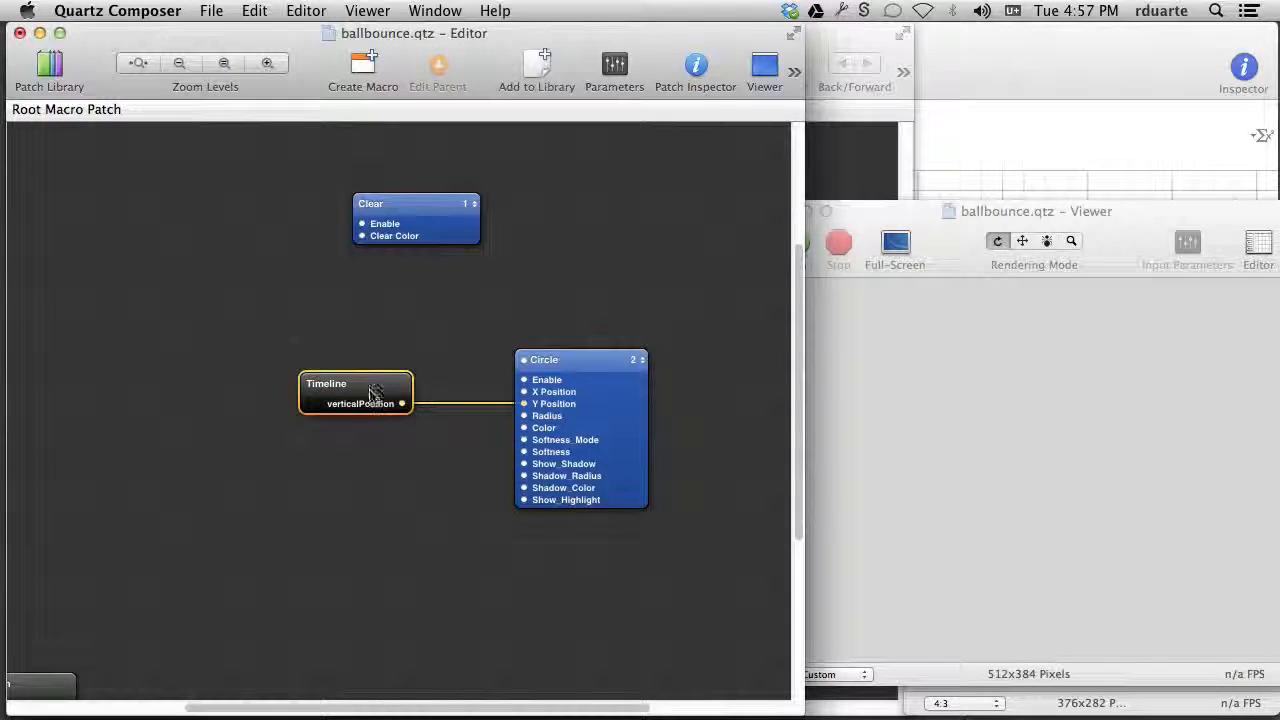
Examine the Timeline's whole verticalPosition curve in the enlarged inspector, fitted to the view, and close it
{"action": "double_click", "coordinate": [369, 393]}
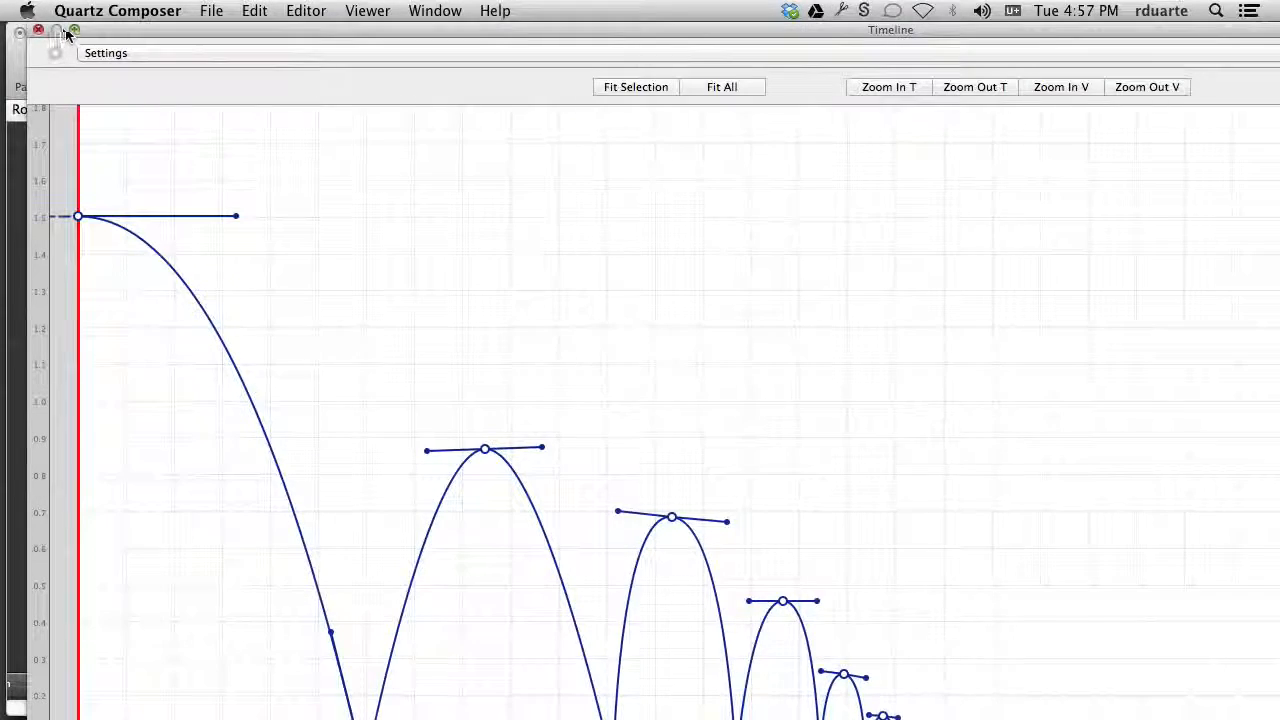
{"action": "left_click", "coordinate": [66, 30]}
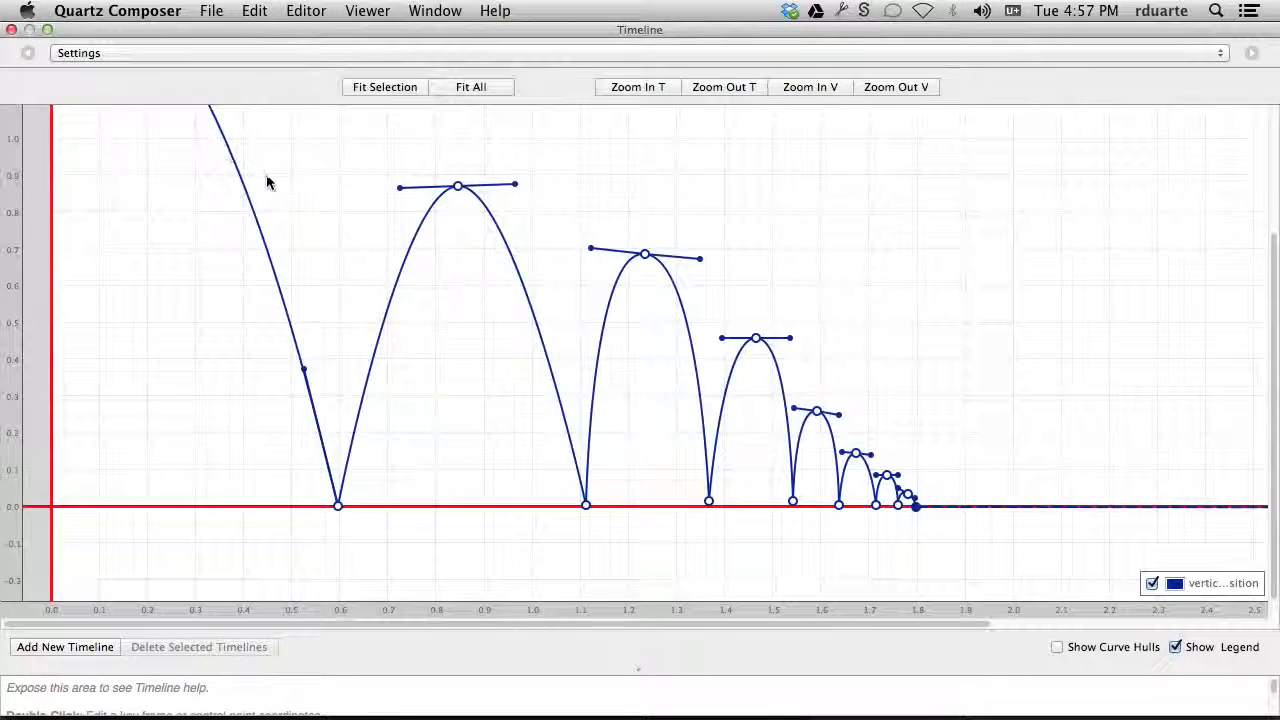
{"action": "left_click", "coordinate": [469, 86]}
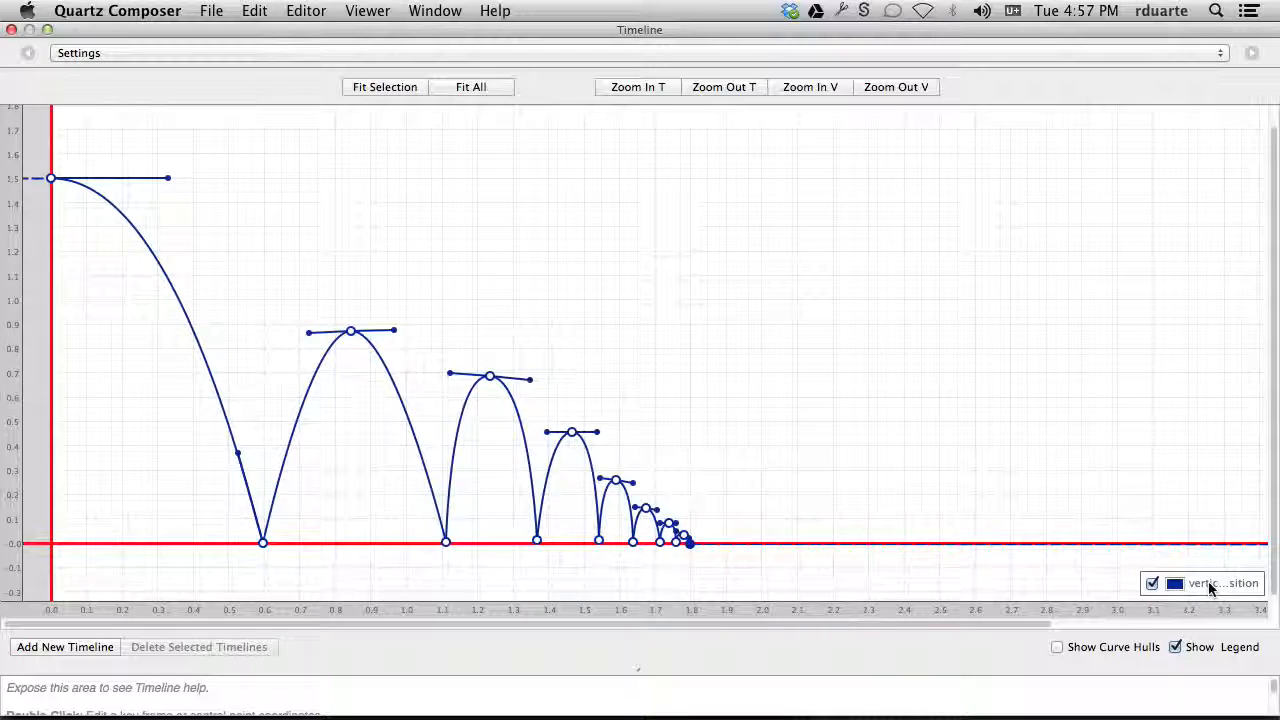
{"action": "left_click", "coordinate": [12, 31]}
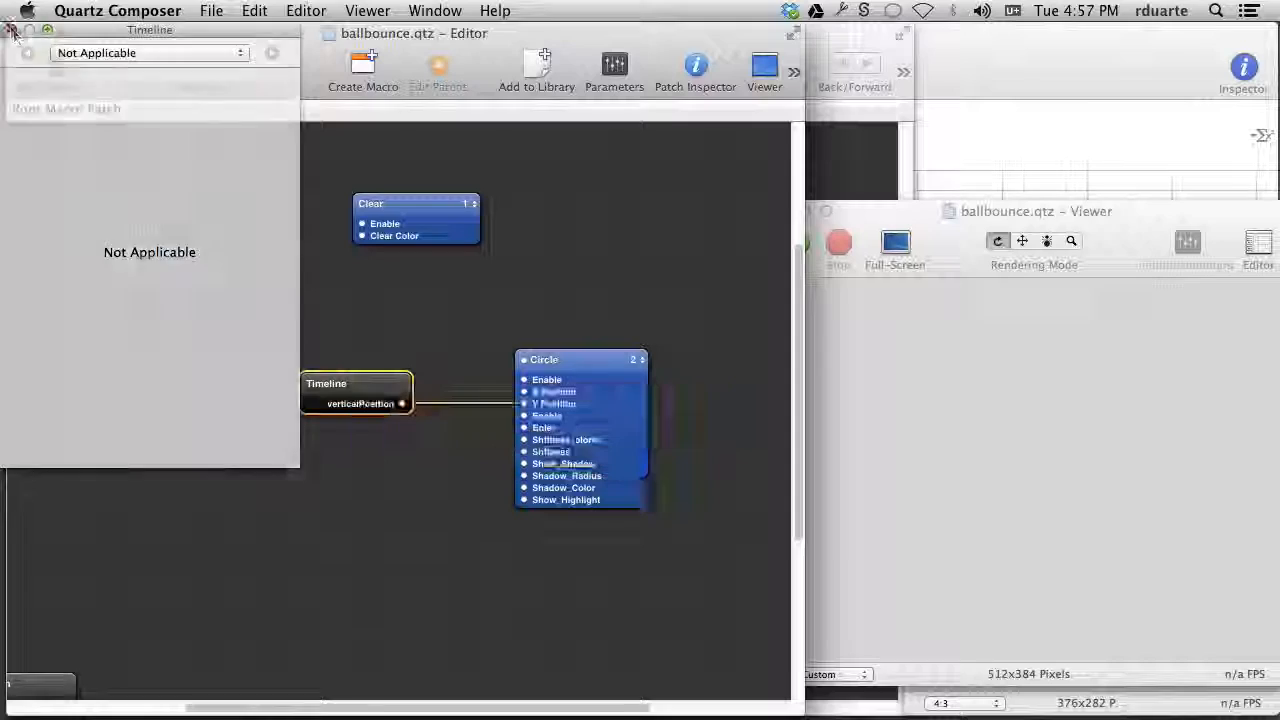
Rename the Timeline patch's verticalPosition track to "vert" in its settings legend and close the inspector
{"action": "double_click", "coordinate": [376, 411]}
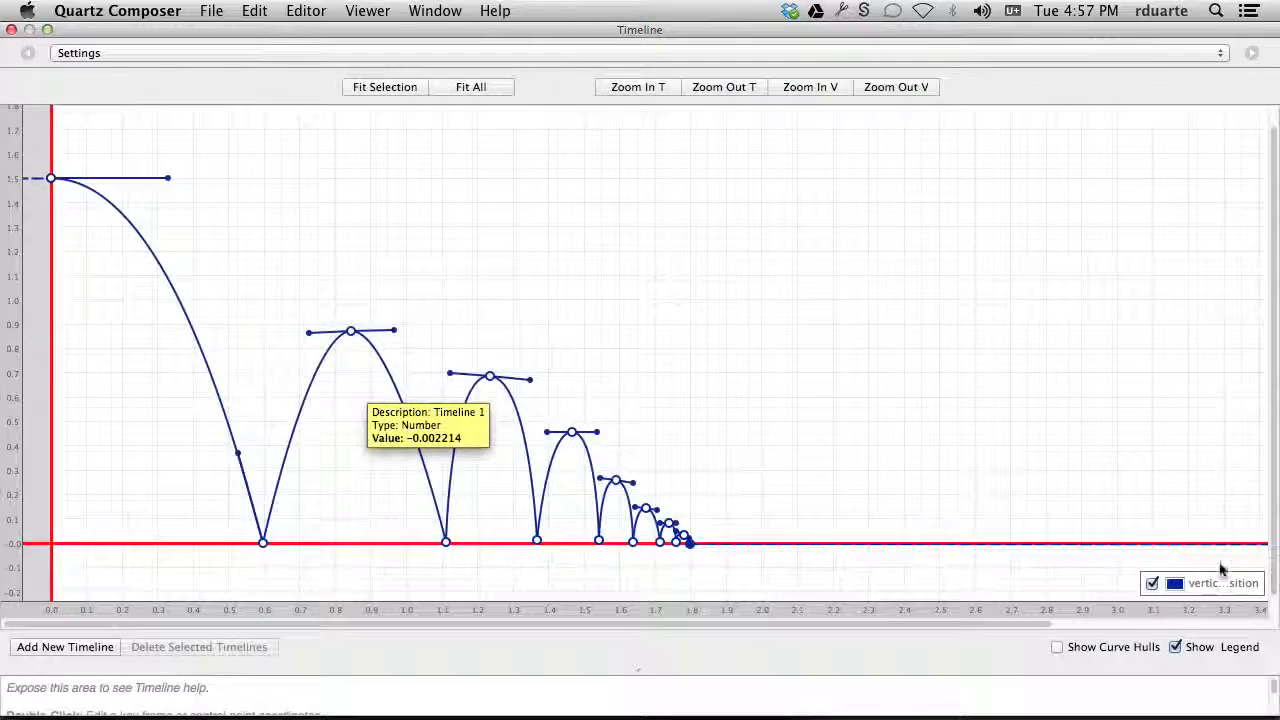
{"action": "double_click", "coordinate": [1206, 588]}
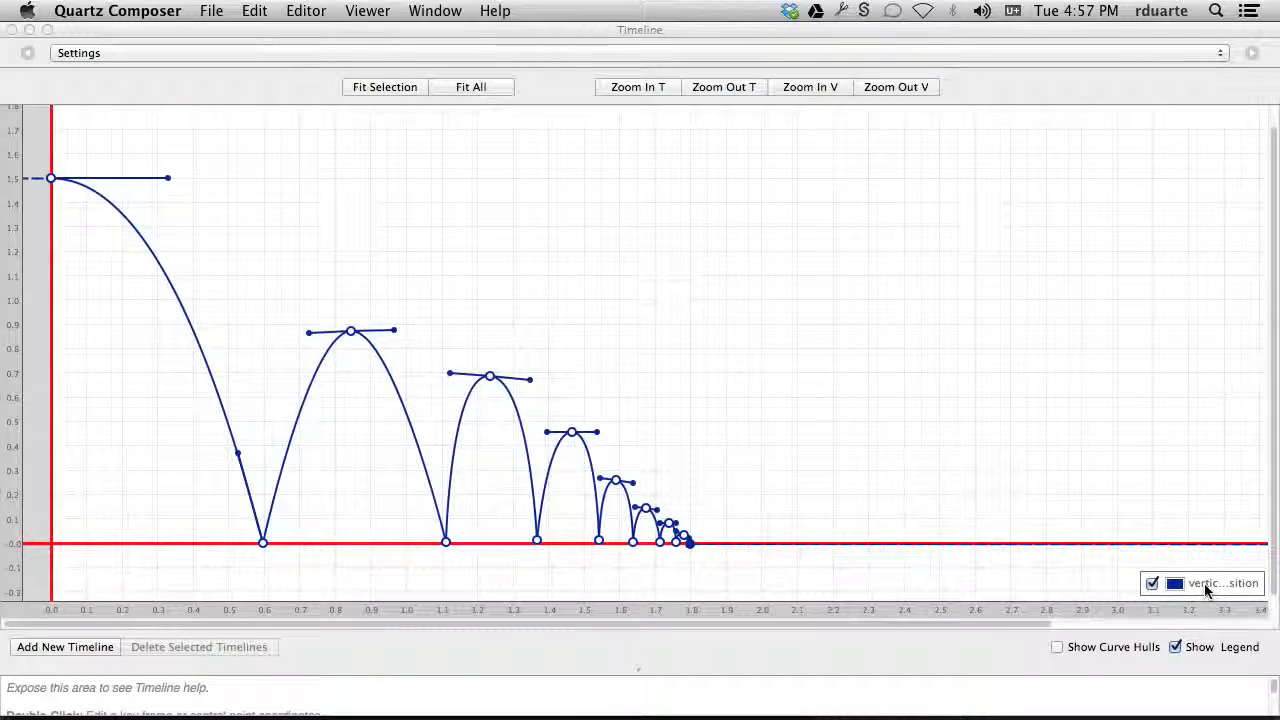
{"action": "type", "text": "vert"}
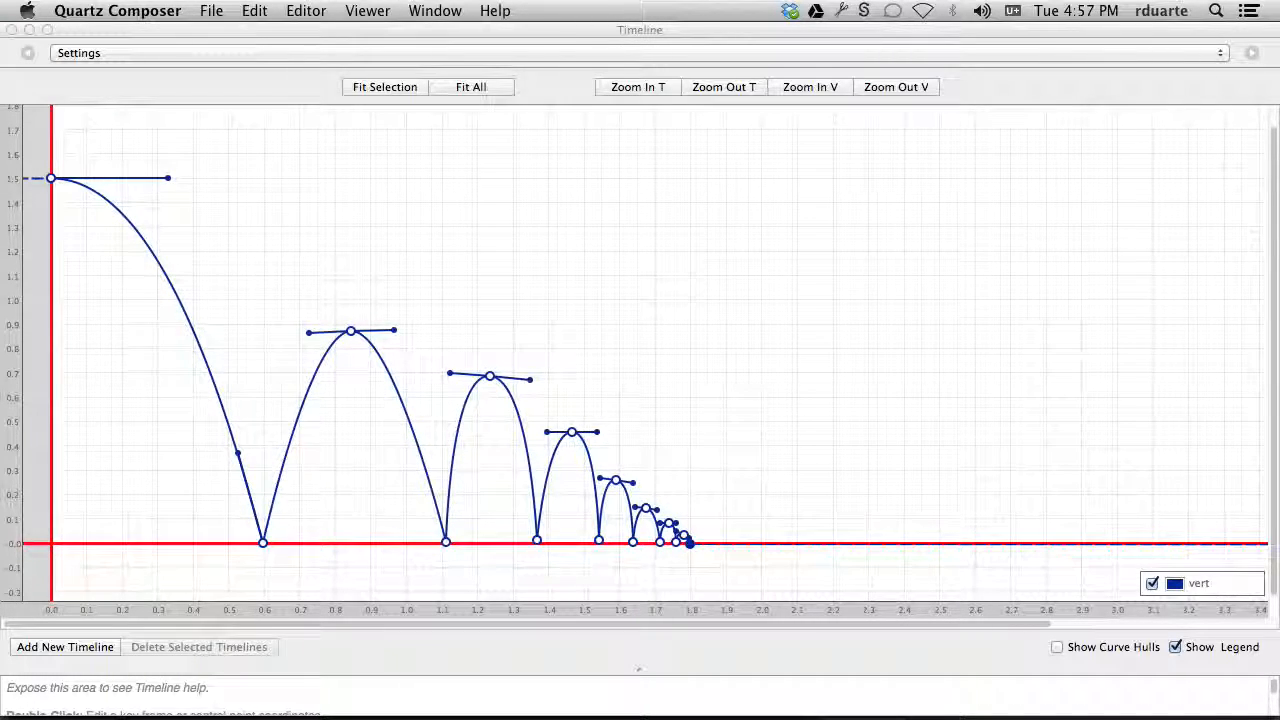
{"action": "left_click", "coordinate": [11, 29]}
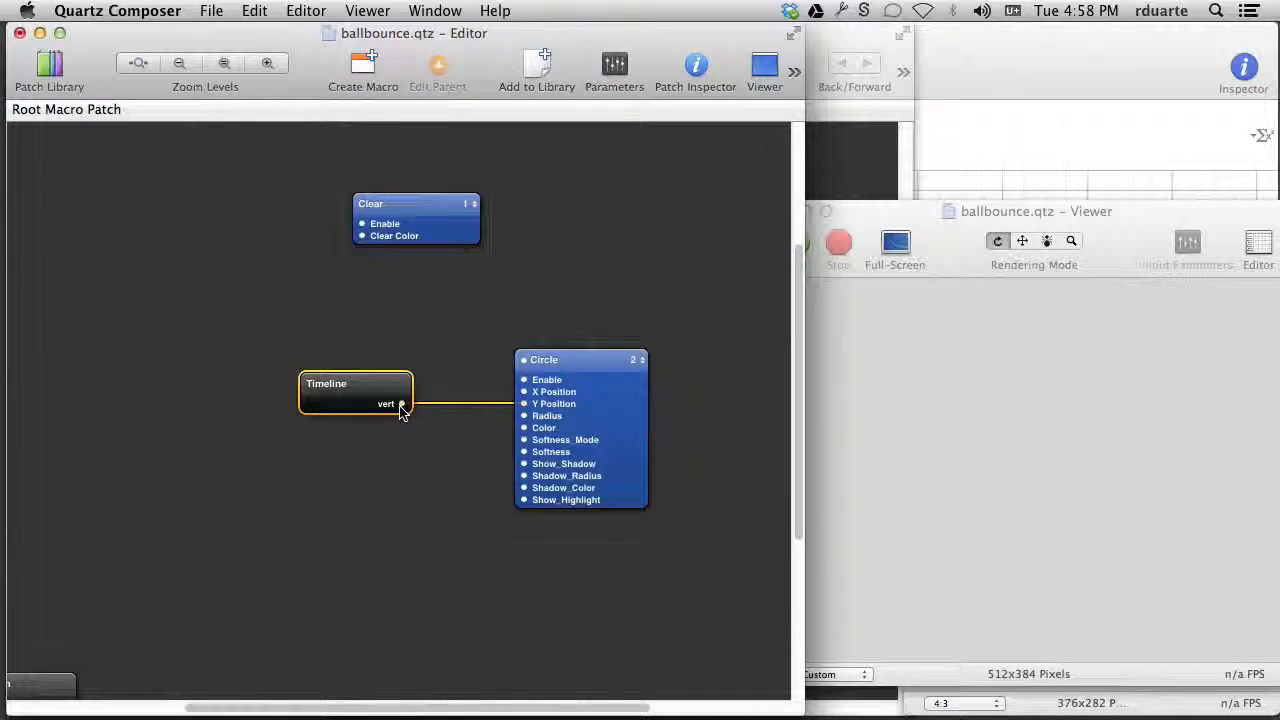
Reopen the Timeline patch's settings and add another track named "second"
{"action": "double_click", "coordinate": [358, 400]}
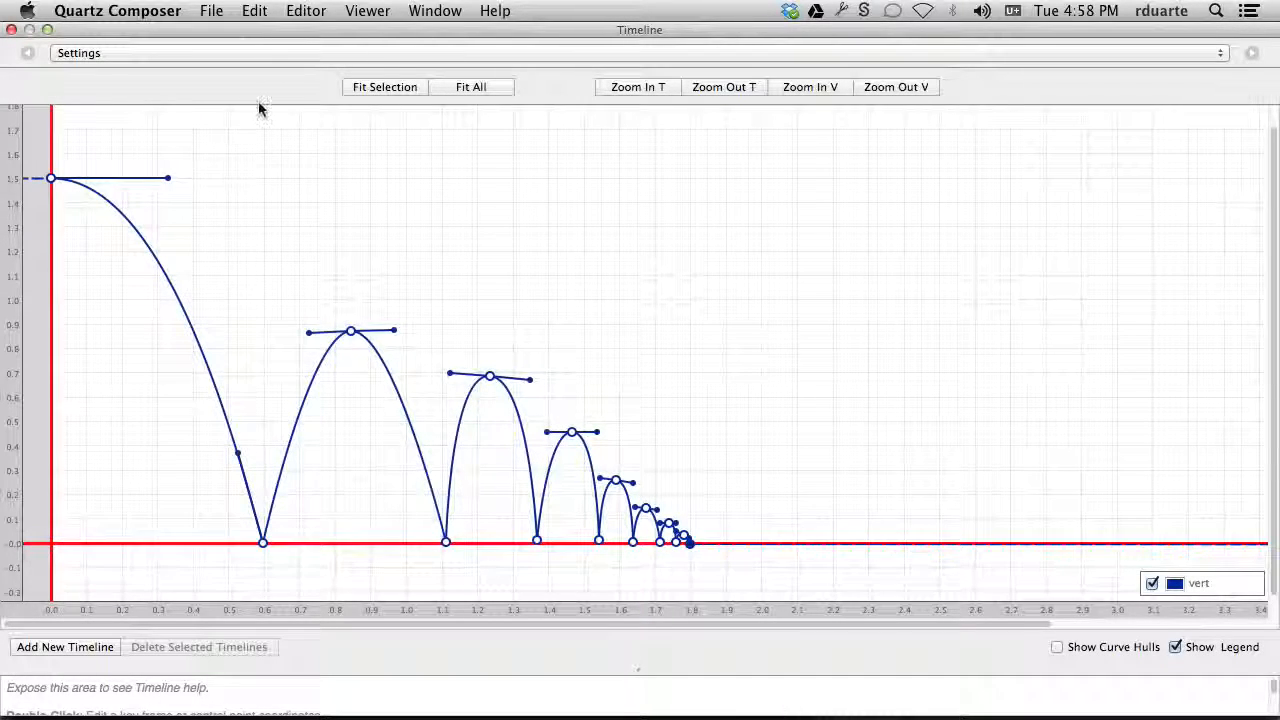
{"action": "left_click", "coordinate": [101, 652]}
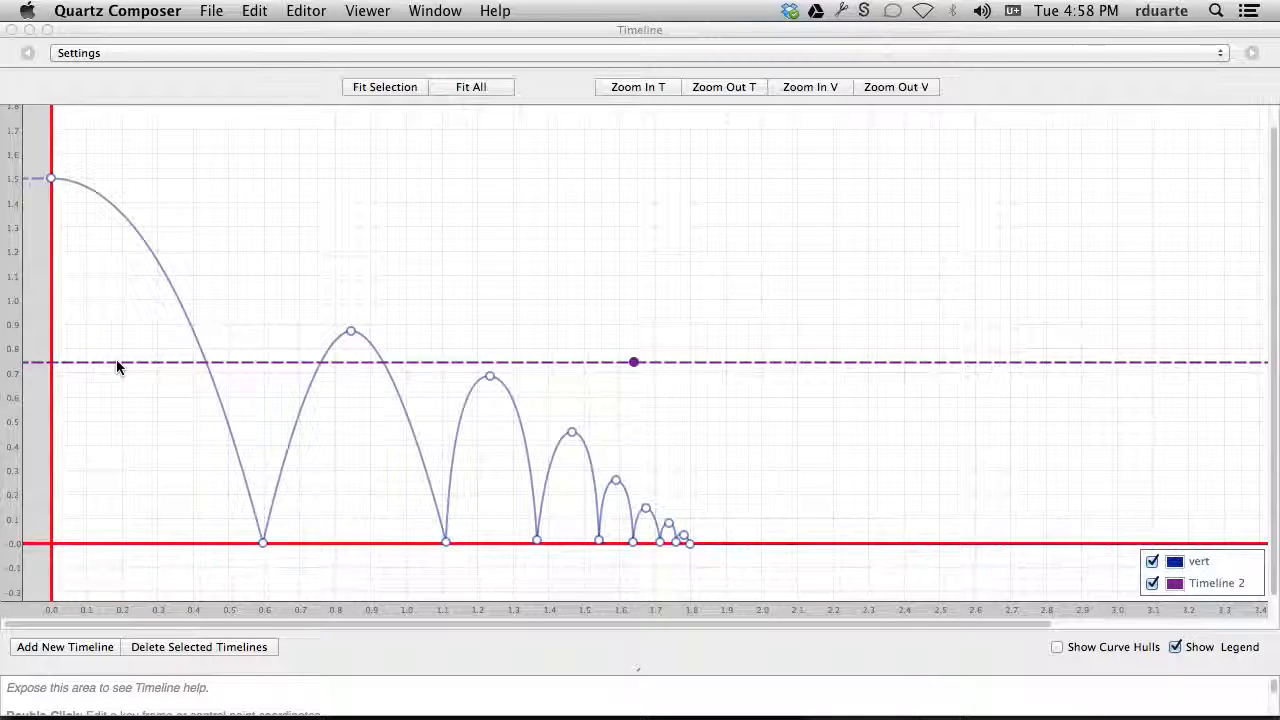
{"action": "key", "text": "Return"}
Shape the second track with keyframes from about 0 at time 0.3 to a 1.35 peak and about 0.35 at 2.1, and close the settings
{"action": "left_click_drag", "start_coordinate": [127, 362], "coordinate": [156, 538]}
{"action": "left_click_drag", "start_coordinate": [496, 423], "coordinate": [282, 220]}
{"action": "left_click_drag", "start_coordinate": [663, 358], "coordinate": [811, 459]}
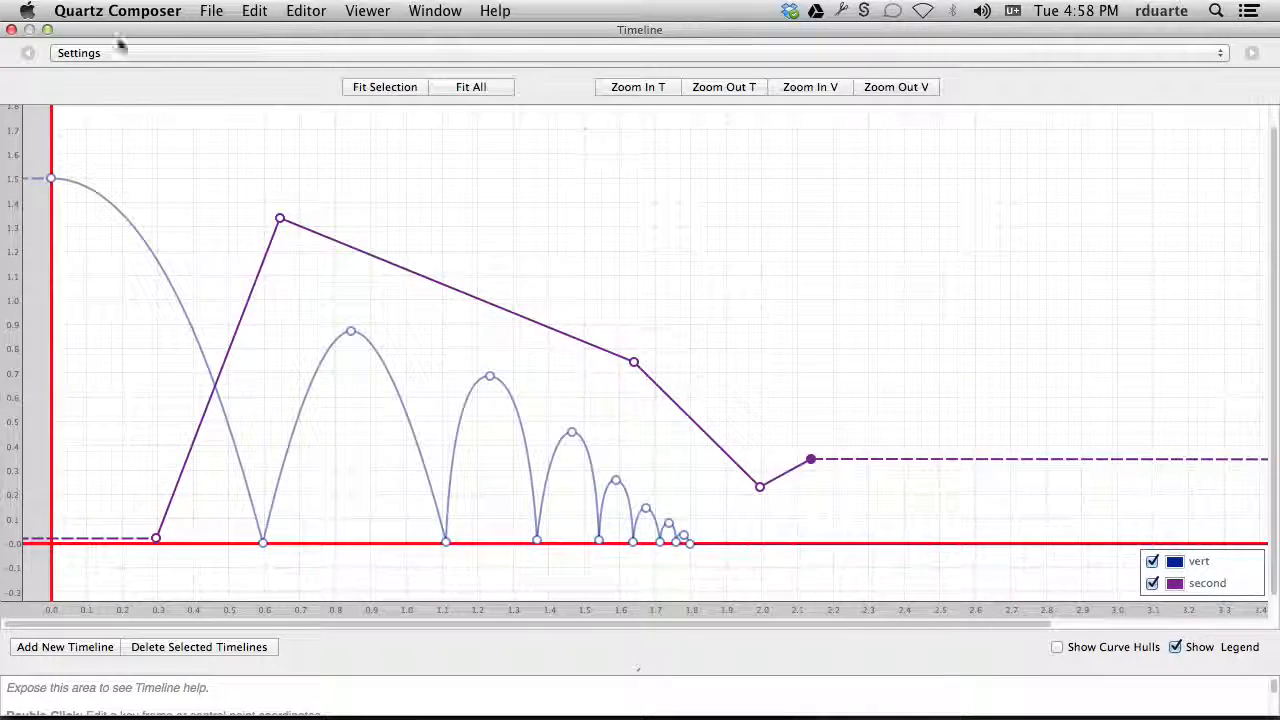
{"action": "left_click", "coordinate": [11, 29]}
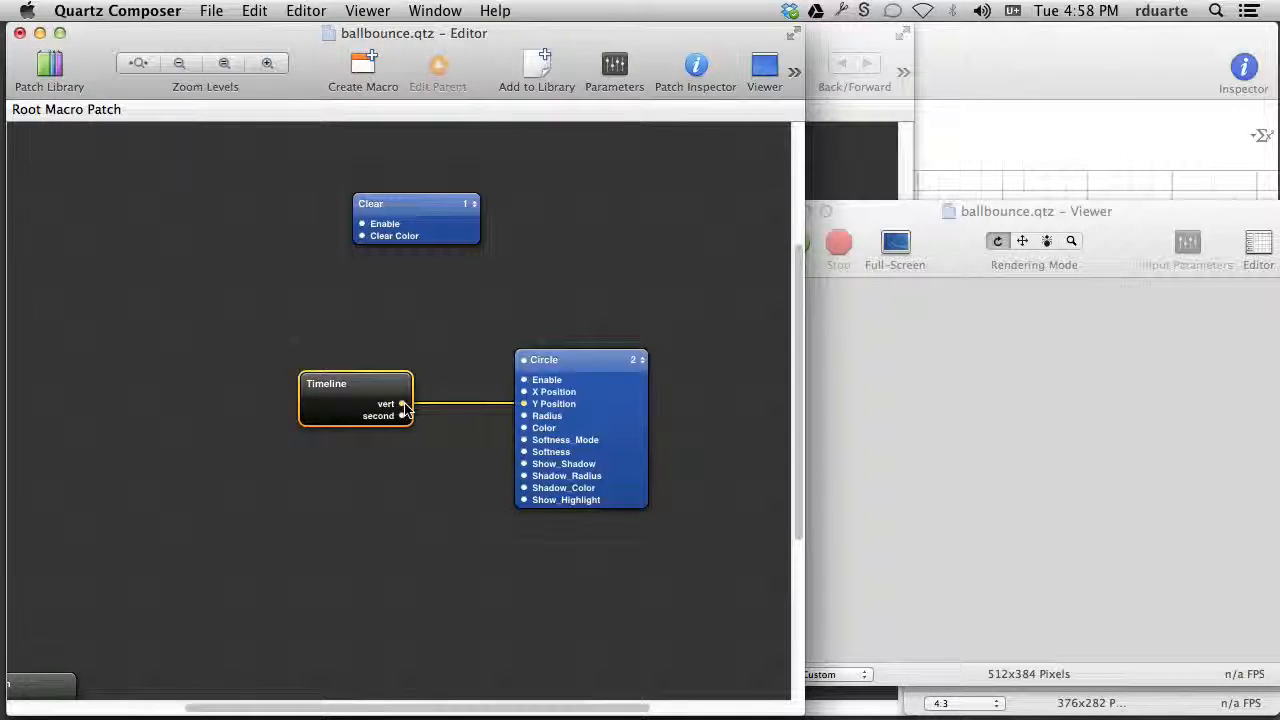
Run ballbounce.qtz in its viewer and move the Interpolation patch in front of the Timeline
{"action": "left_click", "coordinate": [815, 320]}
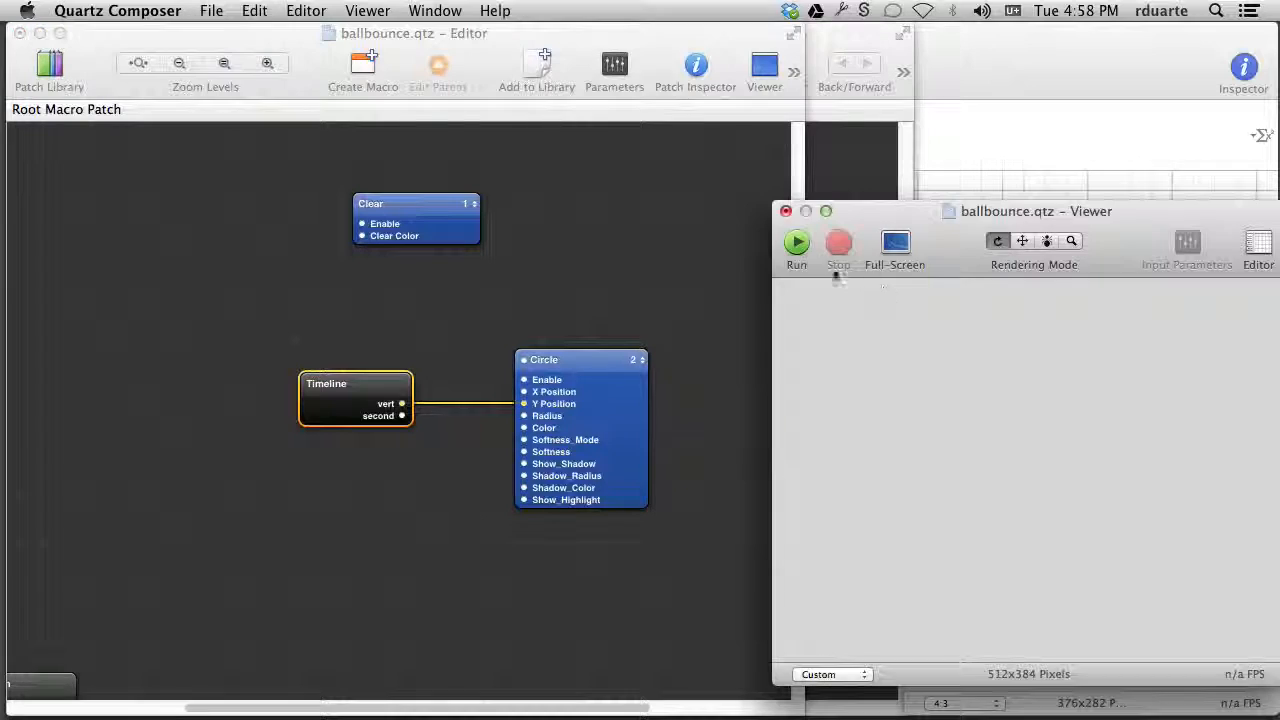
{"action": "left_click", "coordinate": [797, 246]}
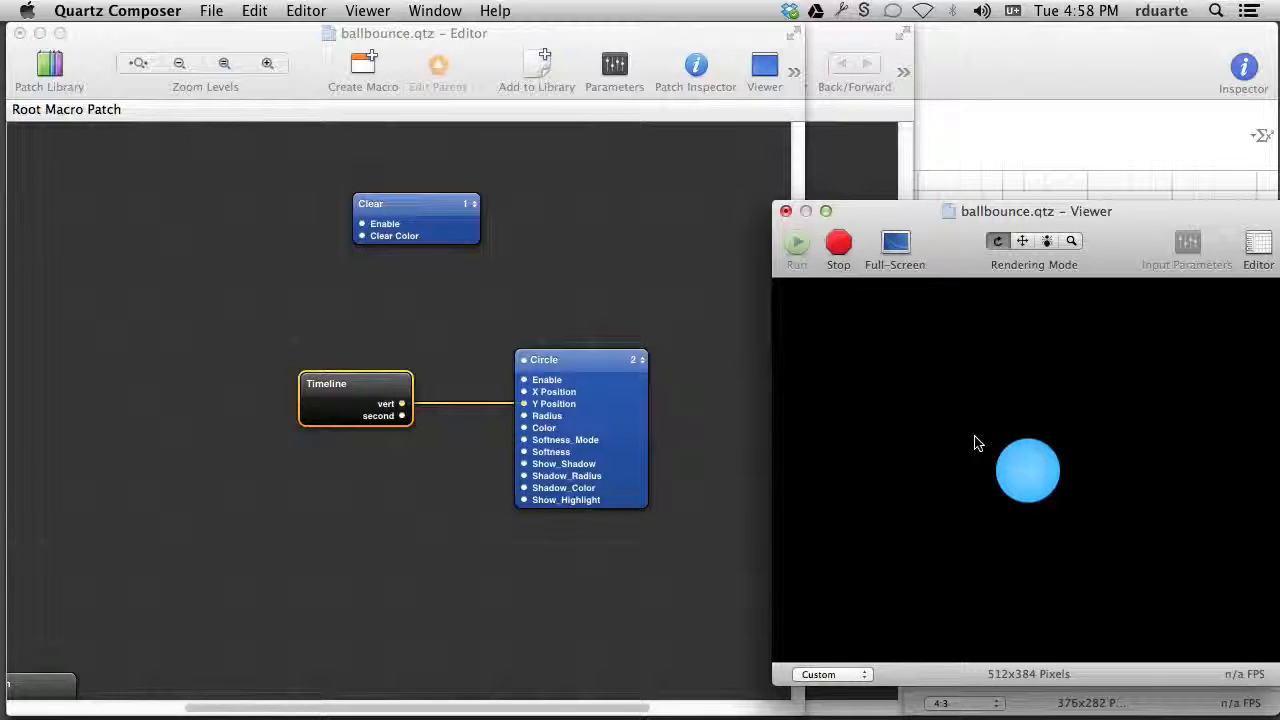
{"action": "left_click", "coordinate": [232, 376]}
{"action": "left_click", "coordinate": [337, 385]}
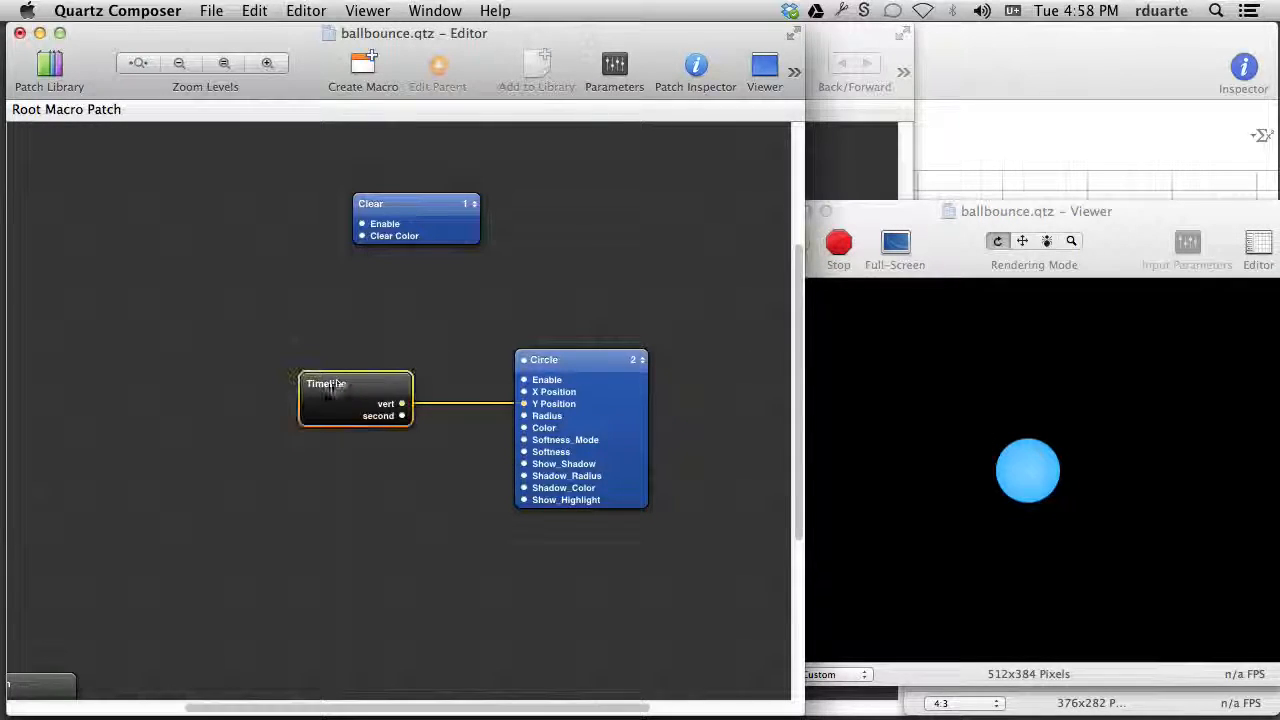
{"action": "left_click_drag", "start_coordinate": [49, 688], "coordinate": [241, 374]}
Set the Timeline's timebase to External and connect the Interpolation's Result to its Patch Time
{"action": "left_click", "coordinate": [351, 381]}
{"action": "right_click", "coordinate": [350, 381]}
{"action": "mouse_move", "coordinate": [500, 385]}
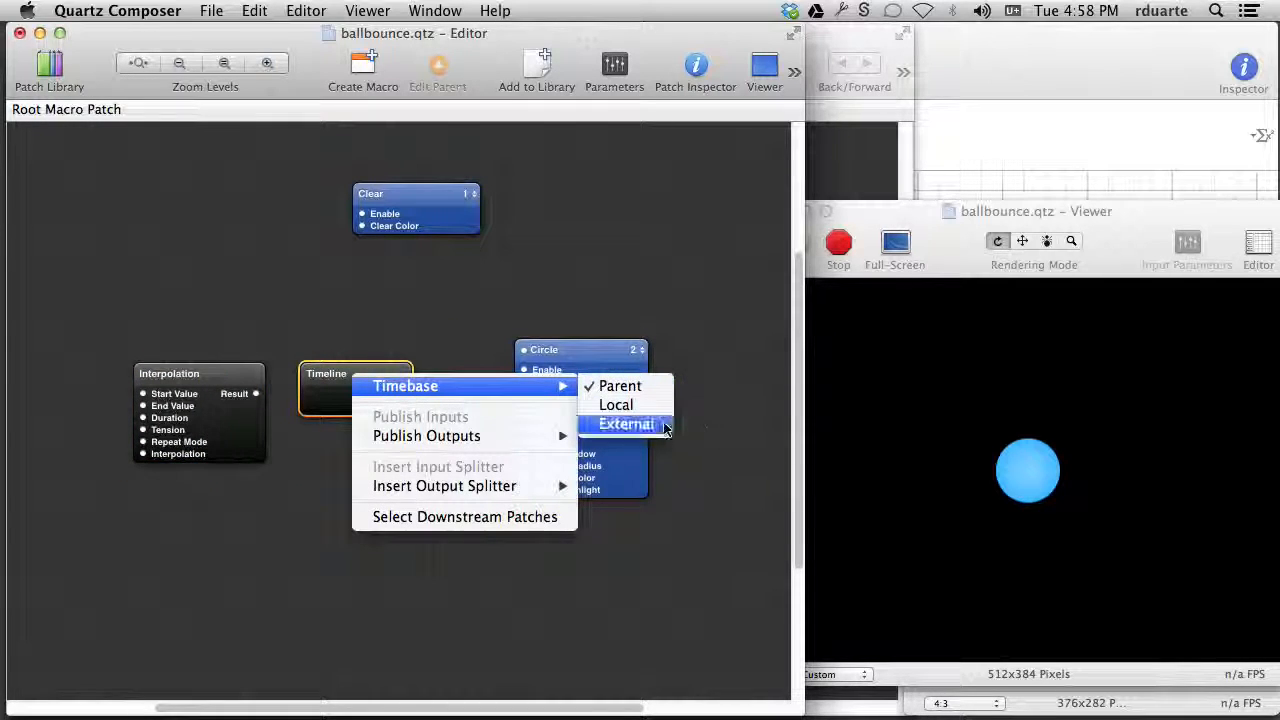
{"action": "left_click", "coordinate": [661, 427]}
{"action": "left_click_drag", "start_coordinate": [310, 398], "coordinate": [311, 395]}
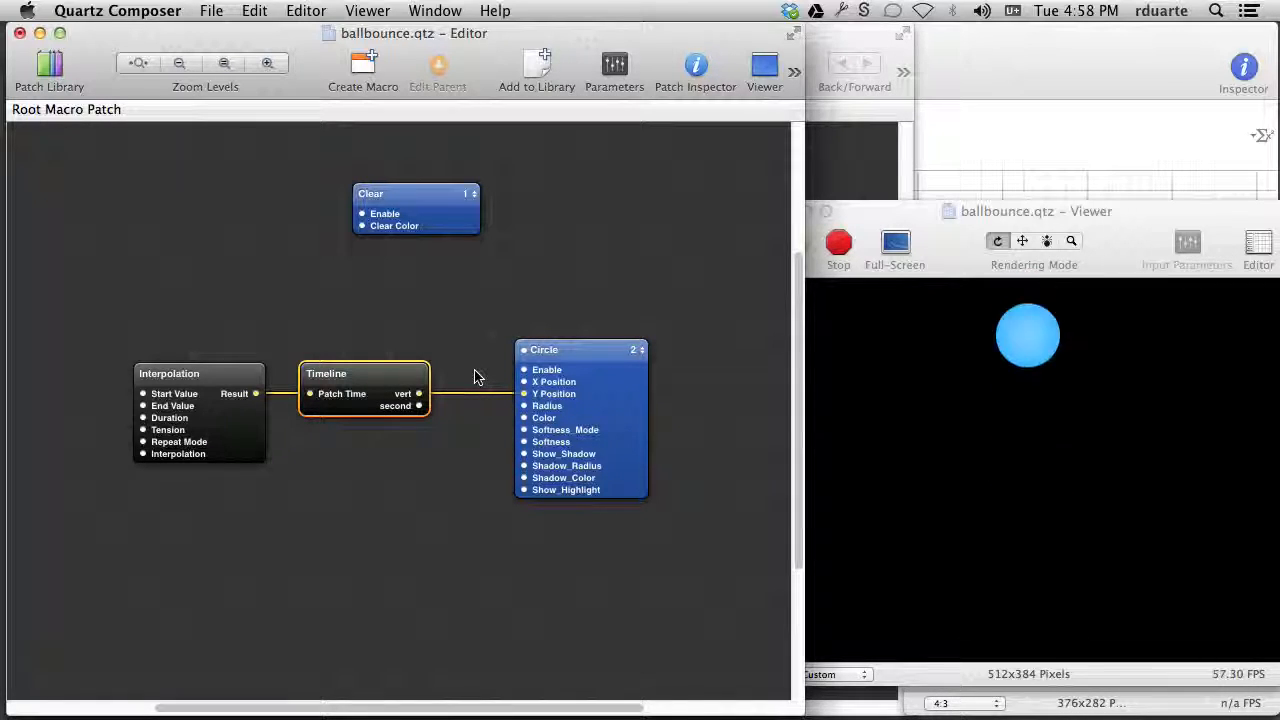
Review the Interpolation's input parameters and the Timeline's track curves in the inspector, and close it
{"action": "double_click", "coordinate": [205, 400]}
{"action": "left_click_drag", "start_coordinate": [135, 25], "coordinate": [427, 164]}
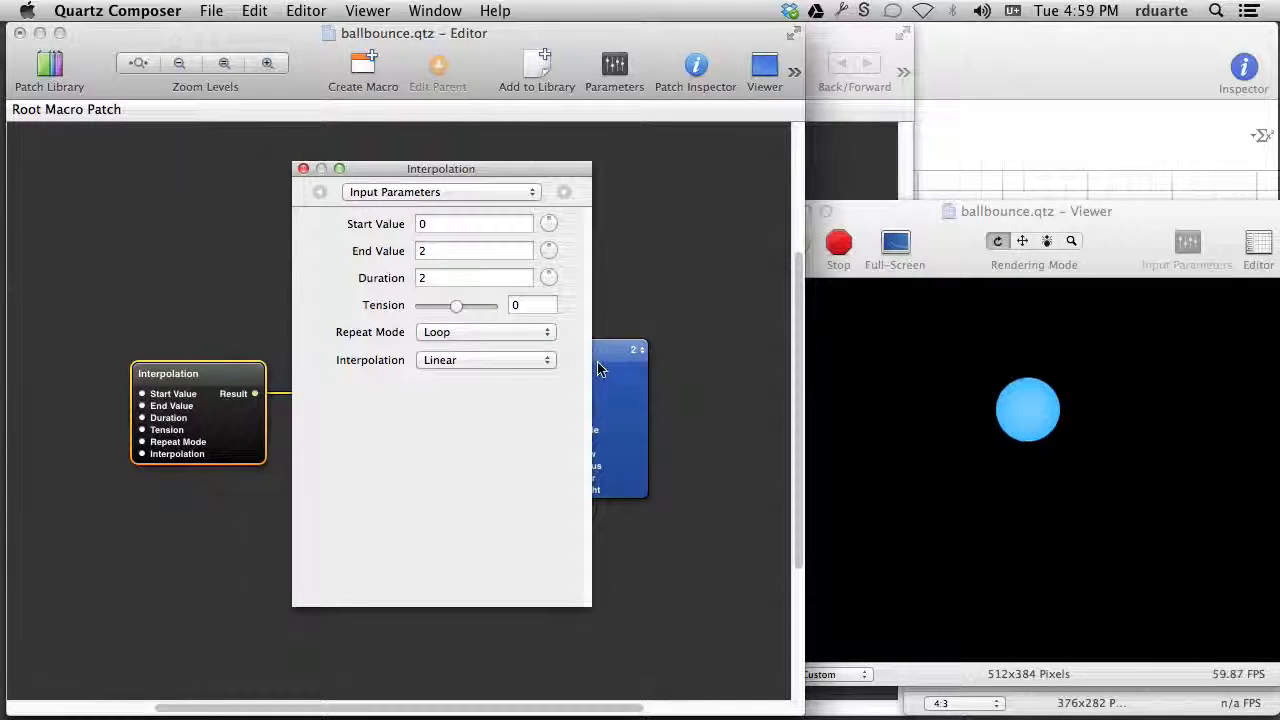
{"action": "left_click", "coordinate": [598, 363]}
{"action": "left_click_drag", "start_coordinate": [482, 169], "coordinate": [388, 100]}
{"action": "left_click", "coordinate": [360, 391]}
{"action": "key", "text": "super+2"}
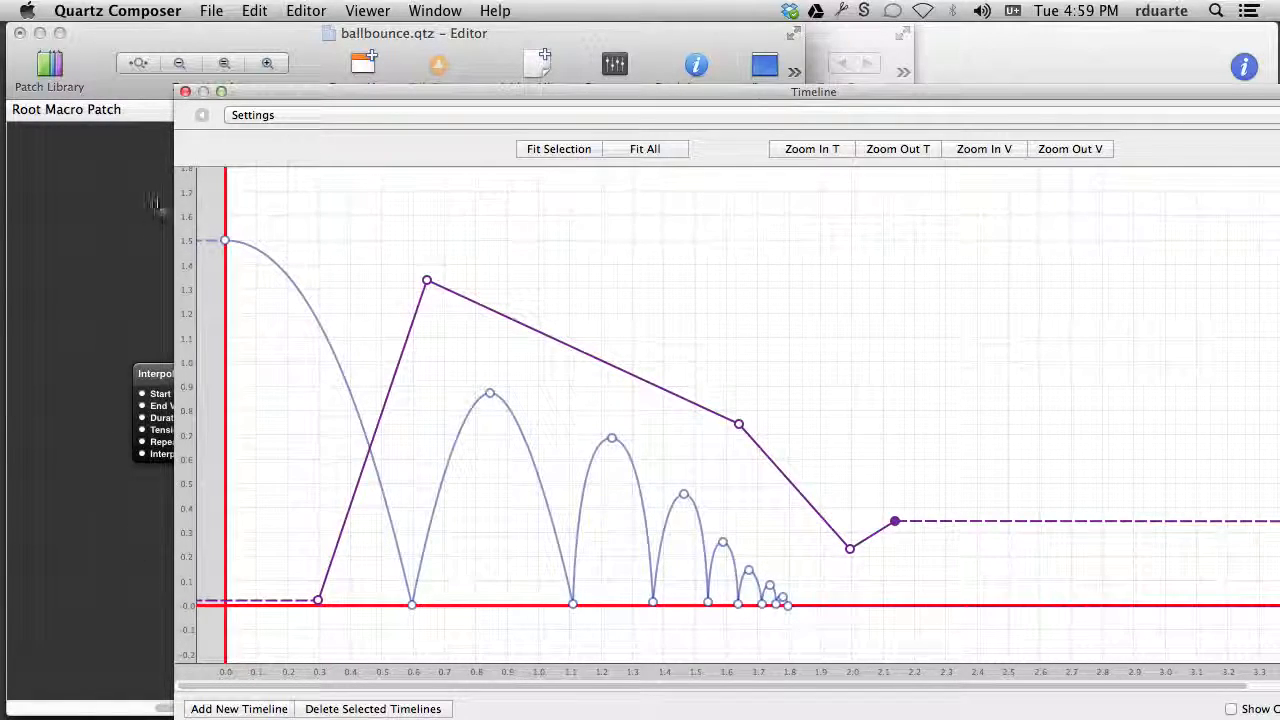
{"action": "left_click", "coordinate": [185, 91]}
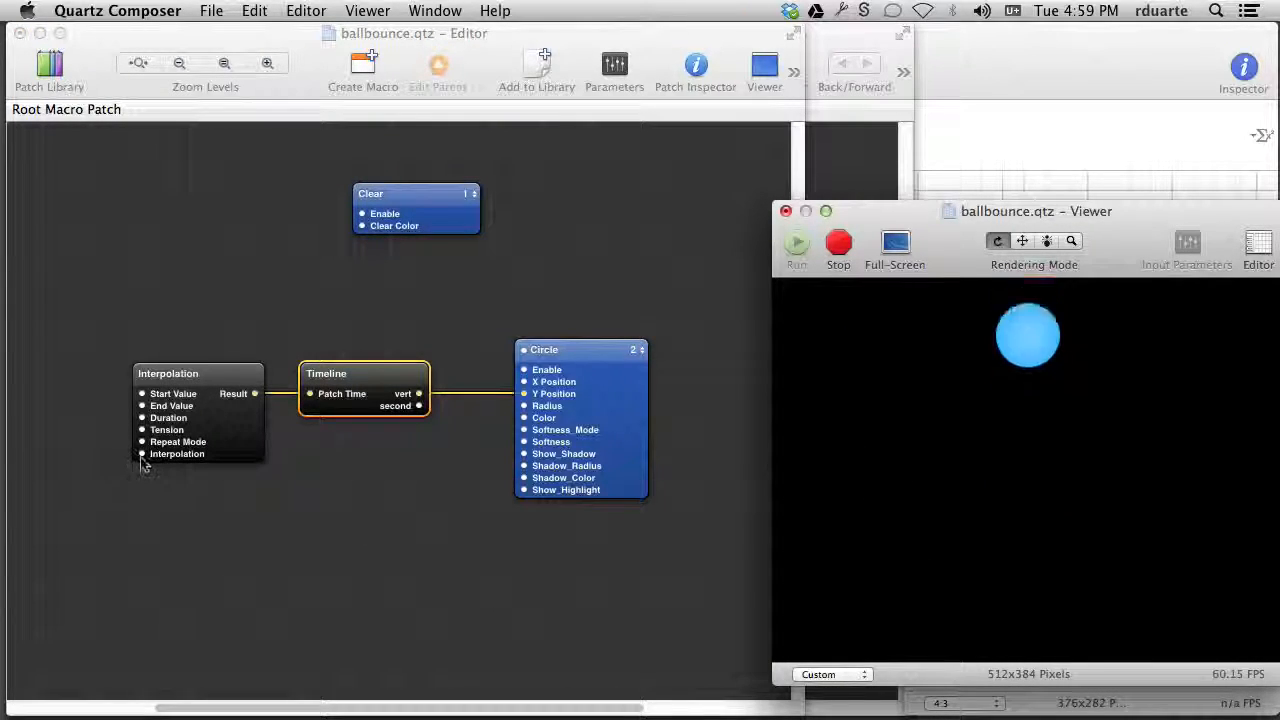
Try Mirrored Loop as the Interpolation's repeat mode, restore Loop, and close the inspector
{"action": "left_click", "coordinate": [183, 436]}
{"action": "key", "text": "super+i"}
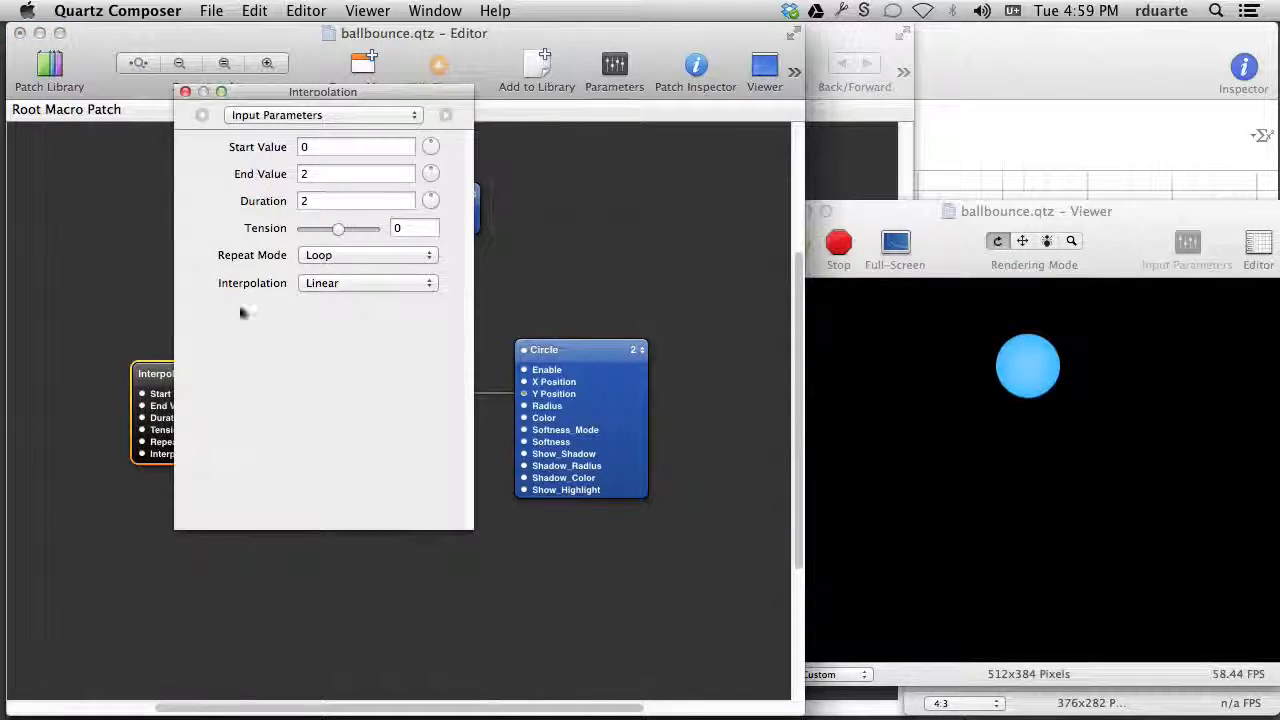
{"action": "left_click", "coordinate": [330, 256]}
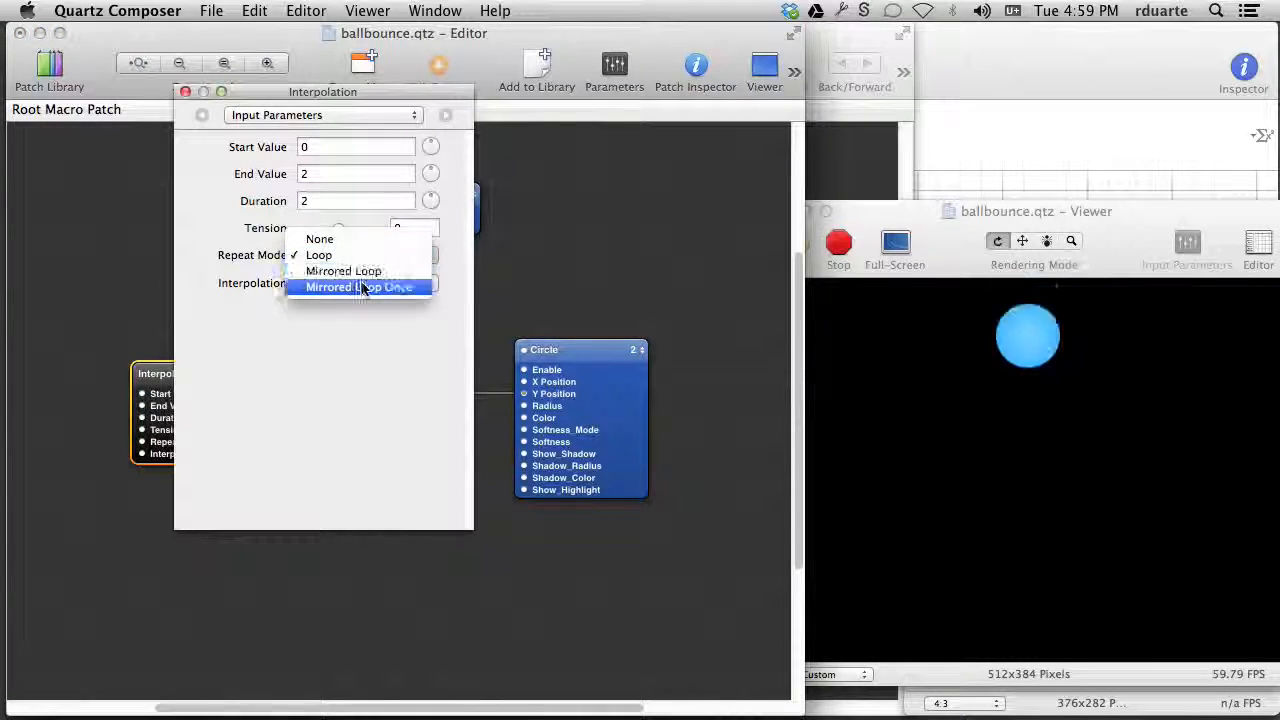
{"action": "left_click", "coordinate": [362, 272]}
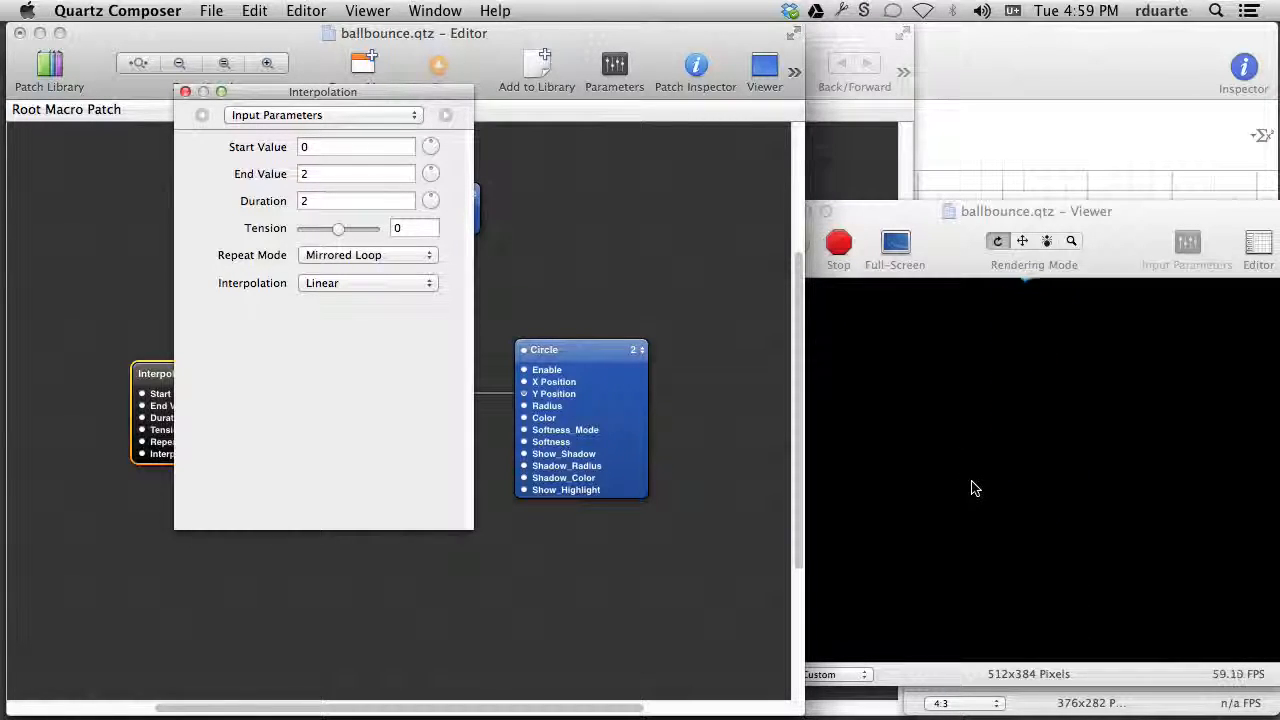
{"action": "left_click", "coordinate": [366, 255]}
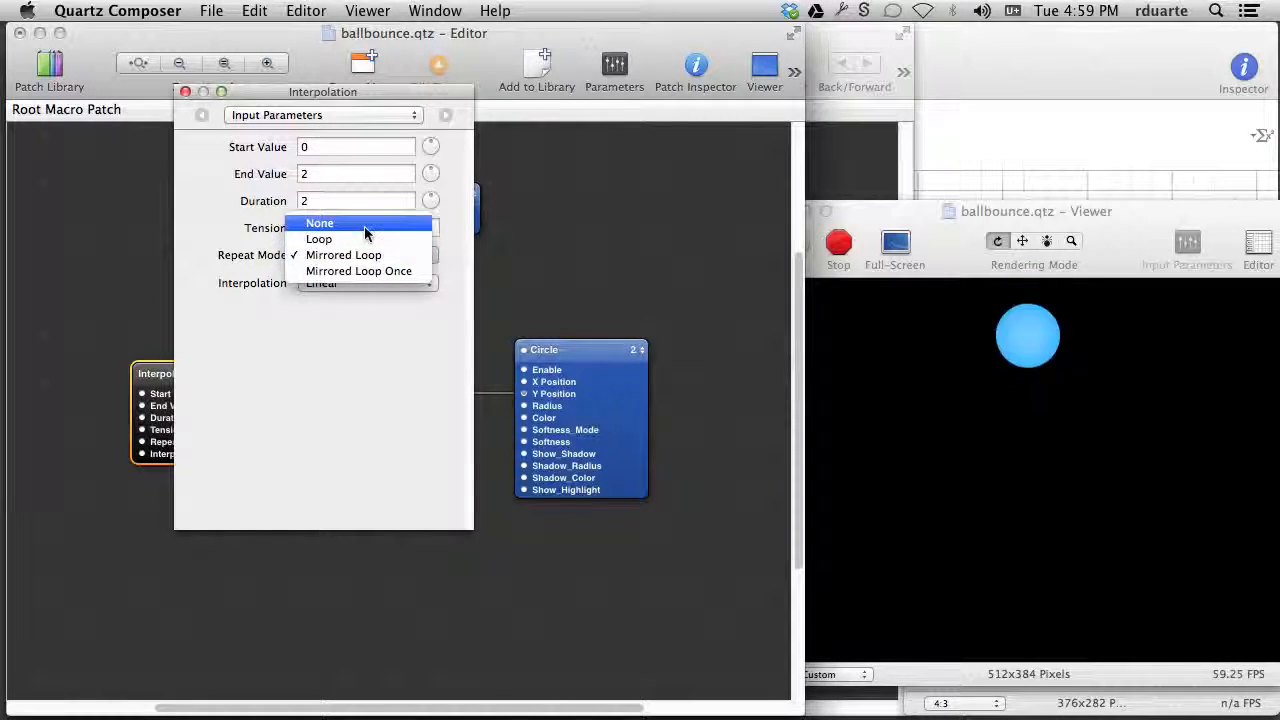
{"action": "left_click", "coordinate": [364, 240]}
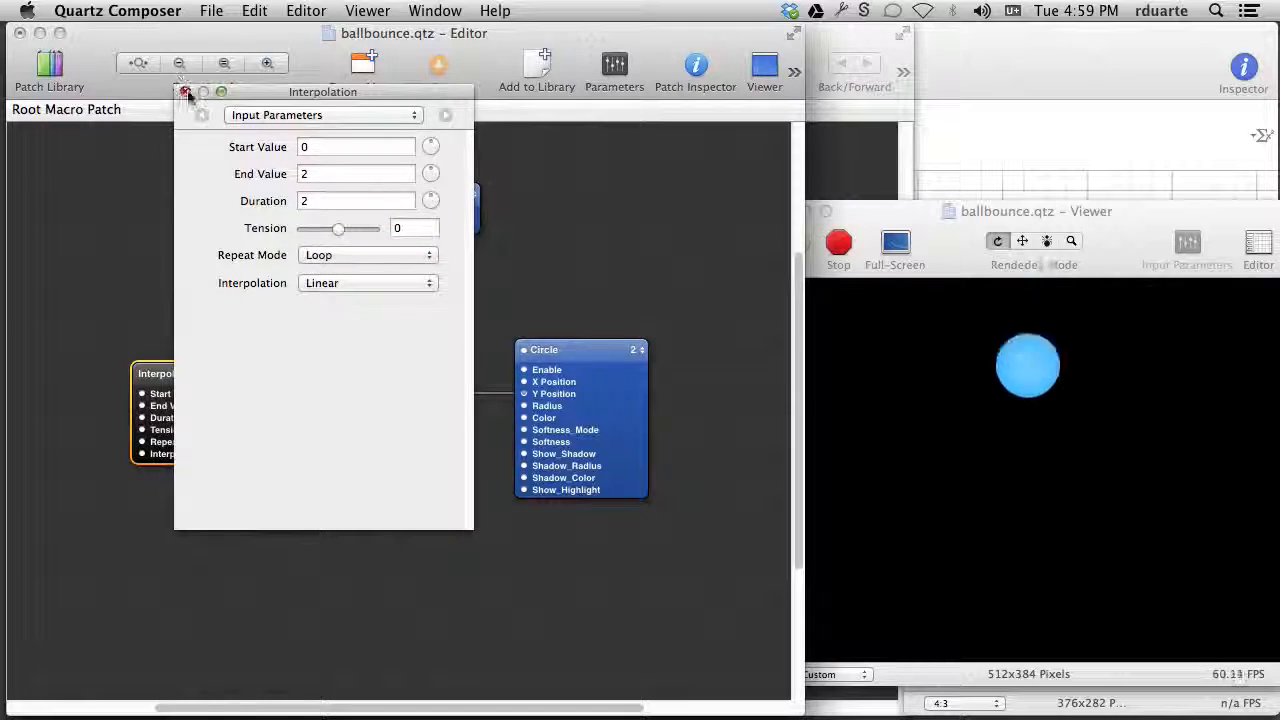
{"action": "left_click", "coordinate": [185, 91]}
{"action": "left_click", "coordinate": [318, 319]}
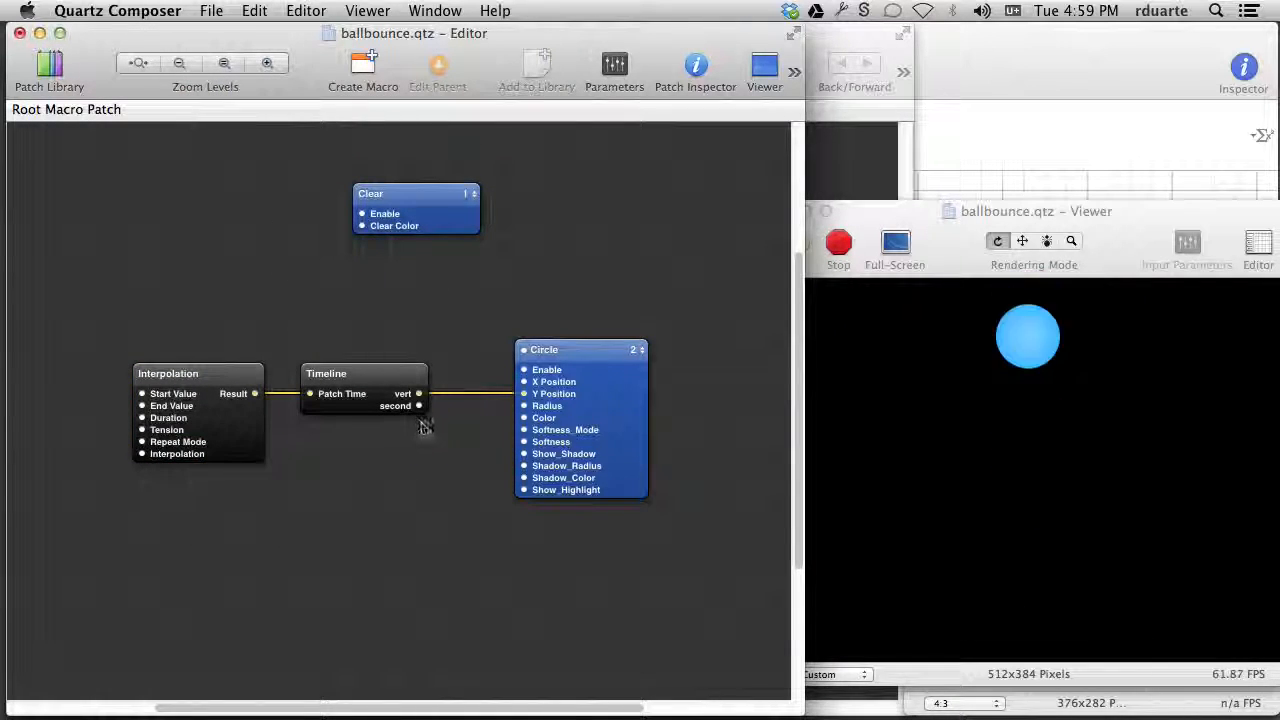
Add a Timeline track named "x" with a straight line from 1.5 at time 0 to 0 at time 1.8
{"action": "left_click", "coordinate": [382, 402]}
{"action": "key", "text": "super+2"}
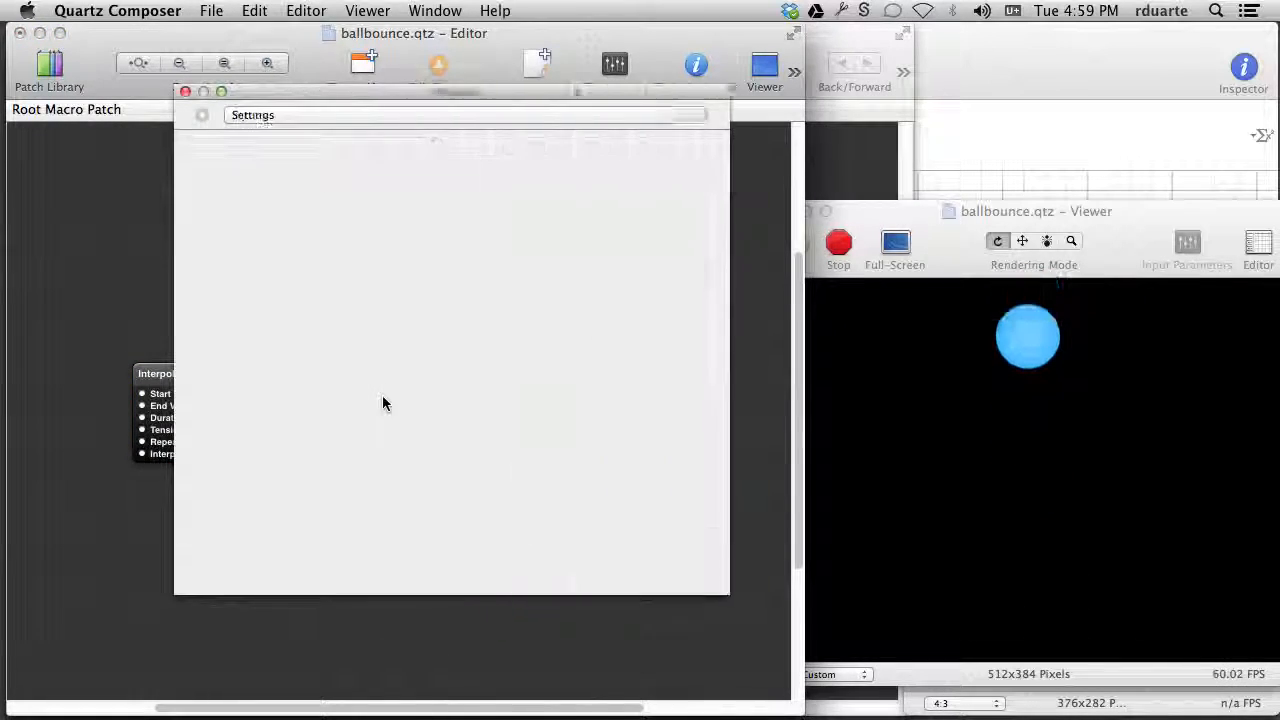
{"action": "left_click_drag", "start_coordinate": [548, 92], "coordinate": [364, 47]}
{"action": "left_click", "coordinate": [70, 664]}
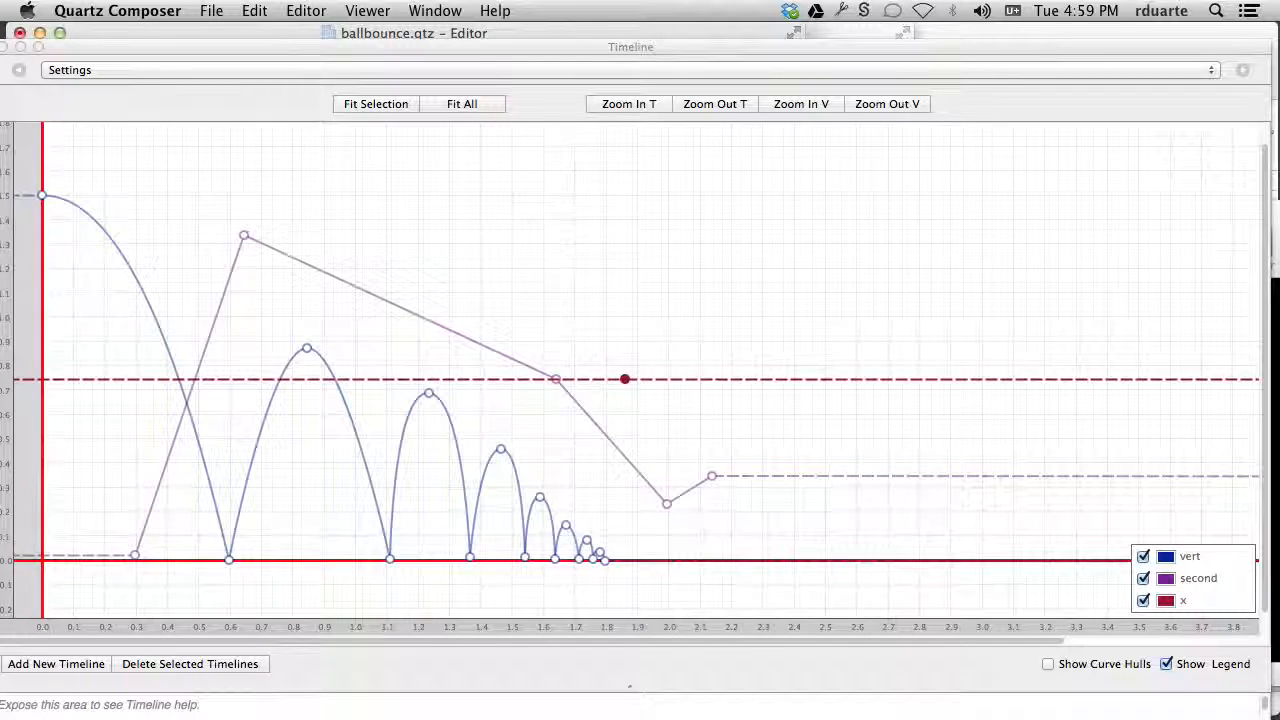
{"action": "left_click_drag", "start_coordinate": [625, 380], "coordinate": [42, 238]}
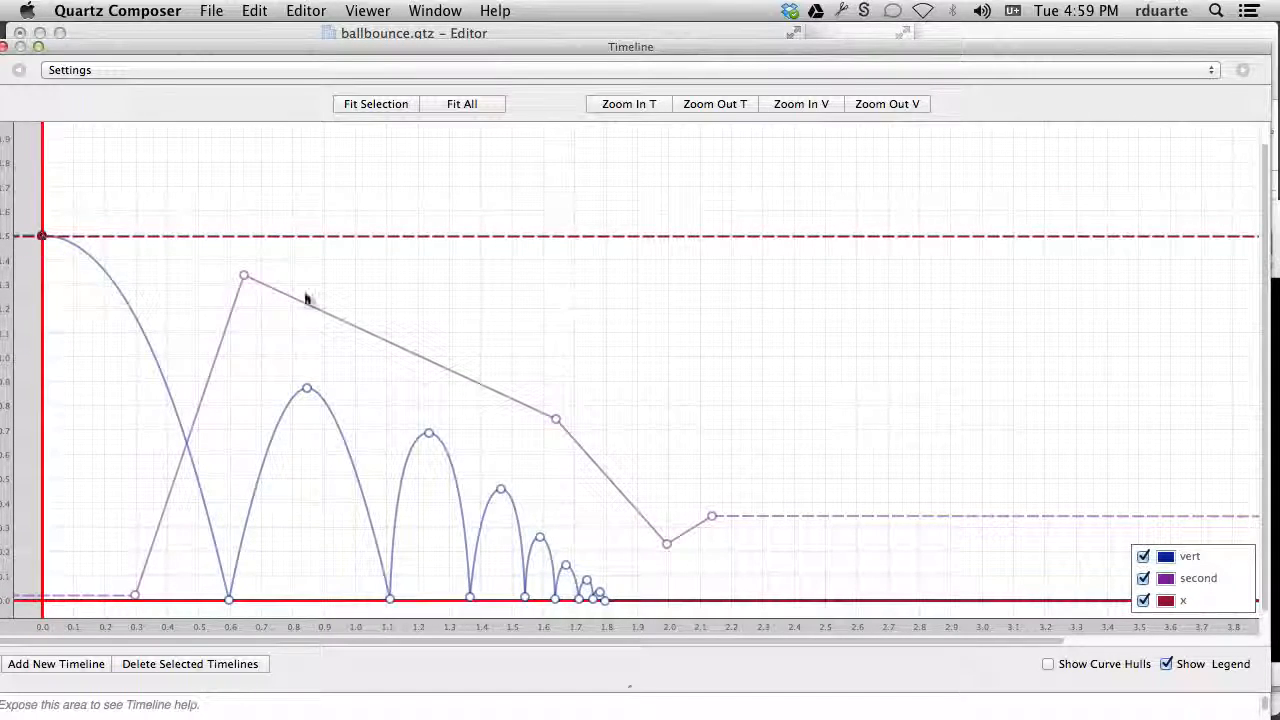
{"action": "left_click_drag", "start_coordinate": [672, 242], "coordinate": [605, 606]}
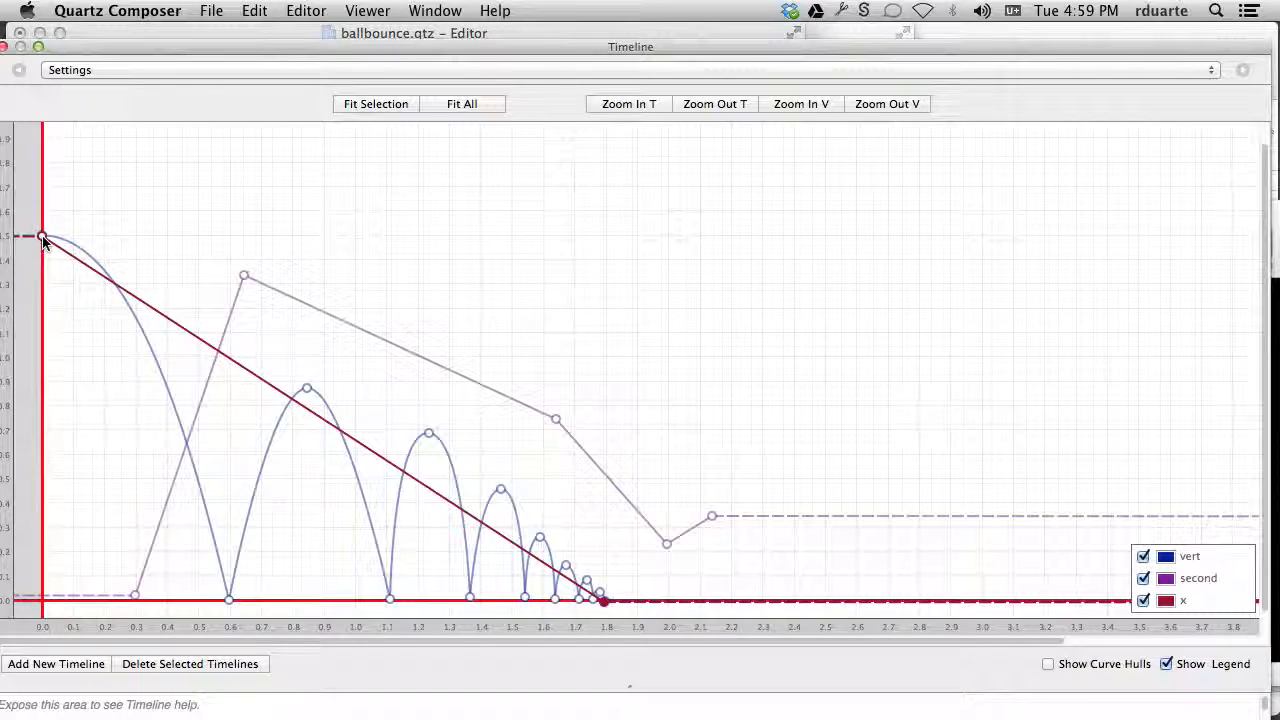
Hide the second track and move the x track's start keyframe to about -1 and its end keyframe to about 2.6
{"action": "scroll", "coordinate": [257, 280], "scroll_direction": "up", "scroll_amount": 2}
{"action": "left_click", "coordinate": [471, 105]}
{"action": "left_click", "coordinate": [1143, 578]}
{"action": "left_click", "coordinate": [901, 104]}
{"action": "left_click_drag", "start_coordinate": [42, 333], "coordinate": [30, 487]}
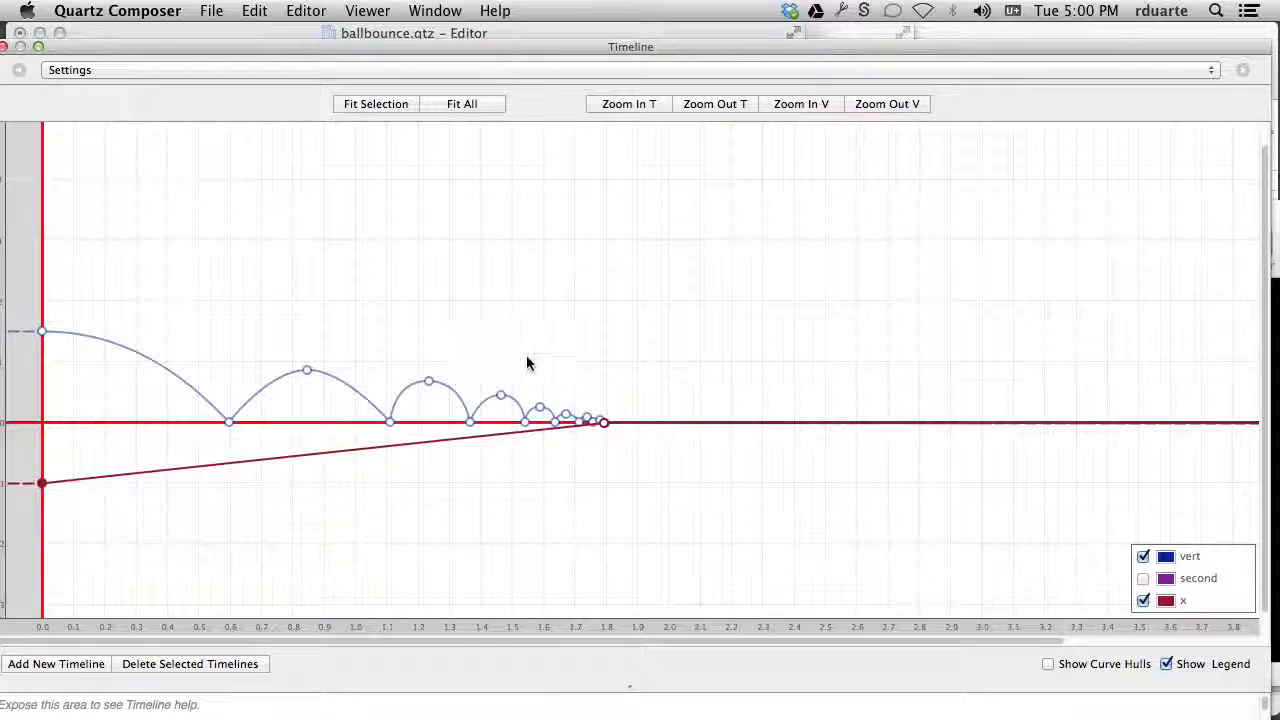
{"action": "left_click_drag", "start_coordinate": [603, 425], "coordinate": [606, 263]}
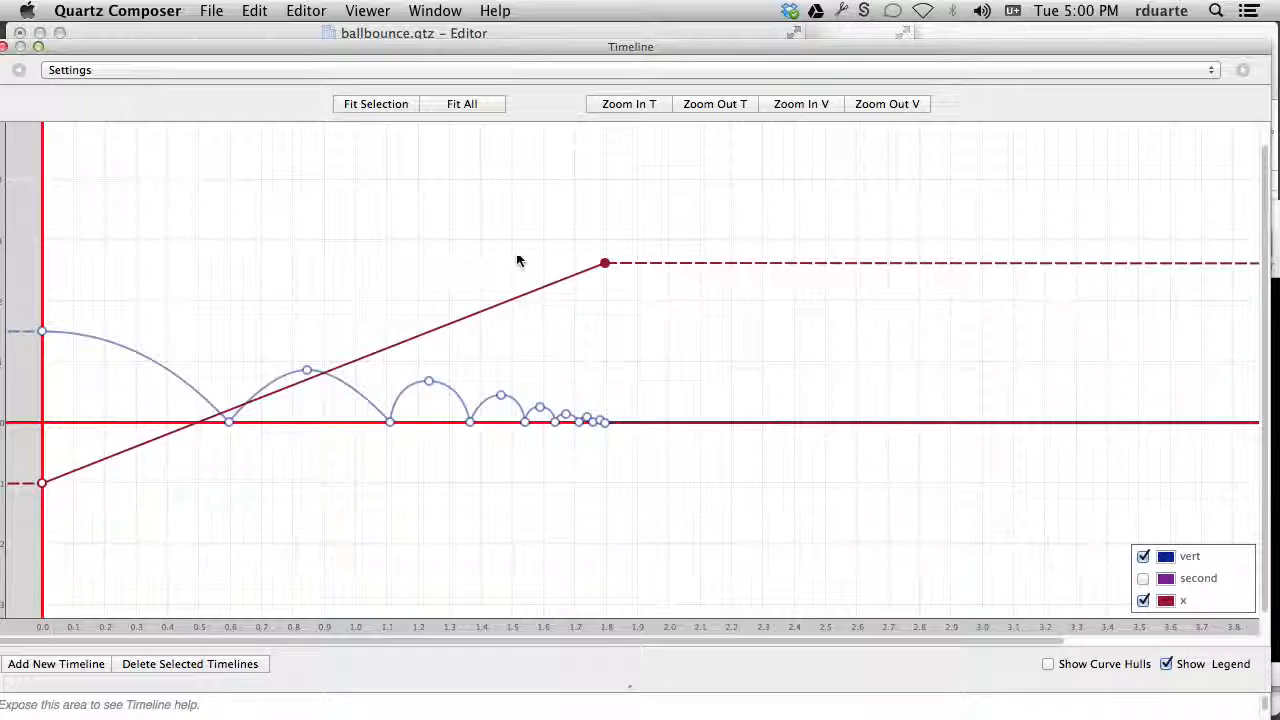
Set the value of the x track's end keyframe to 1.8
{"action": "double_click", "coordinate": [605, 263]}
{"action": "key", "text": "Tab"}
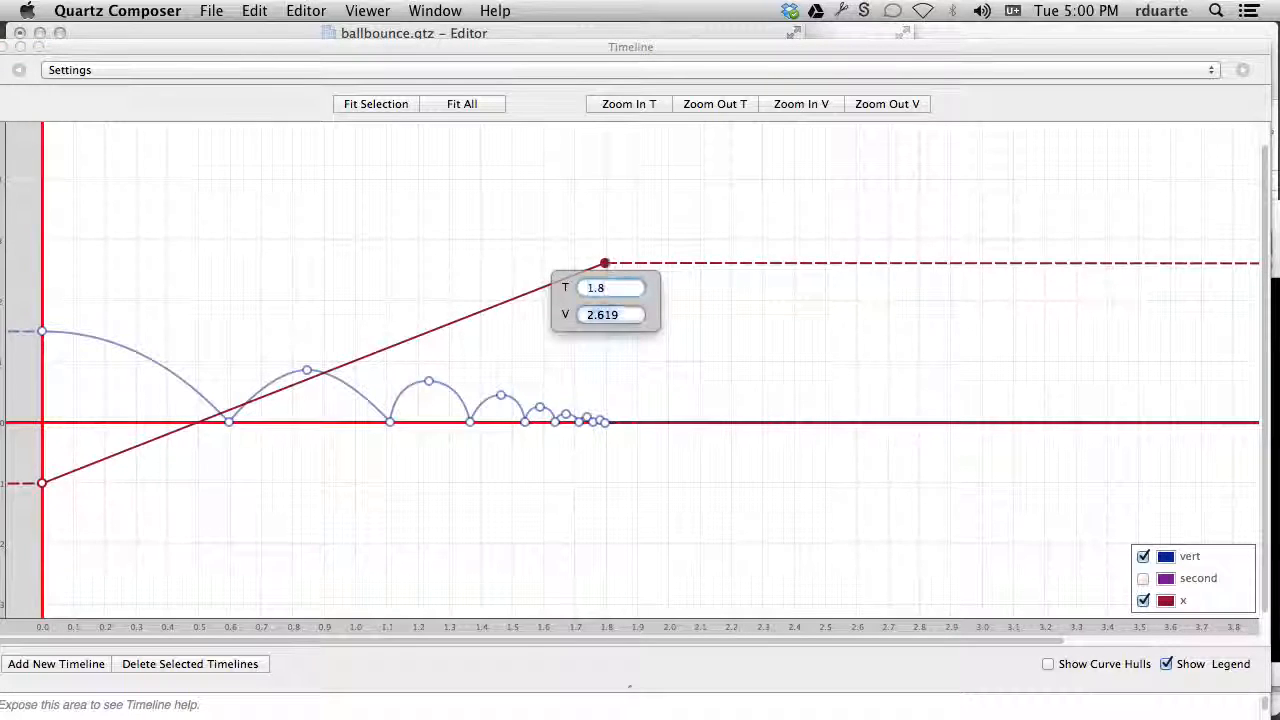
{"action": "type", "text": "1.8"}
{"action": "key", "text": "Return"}
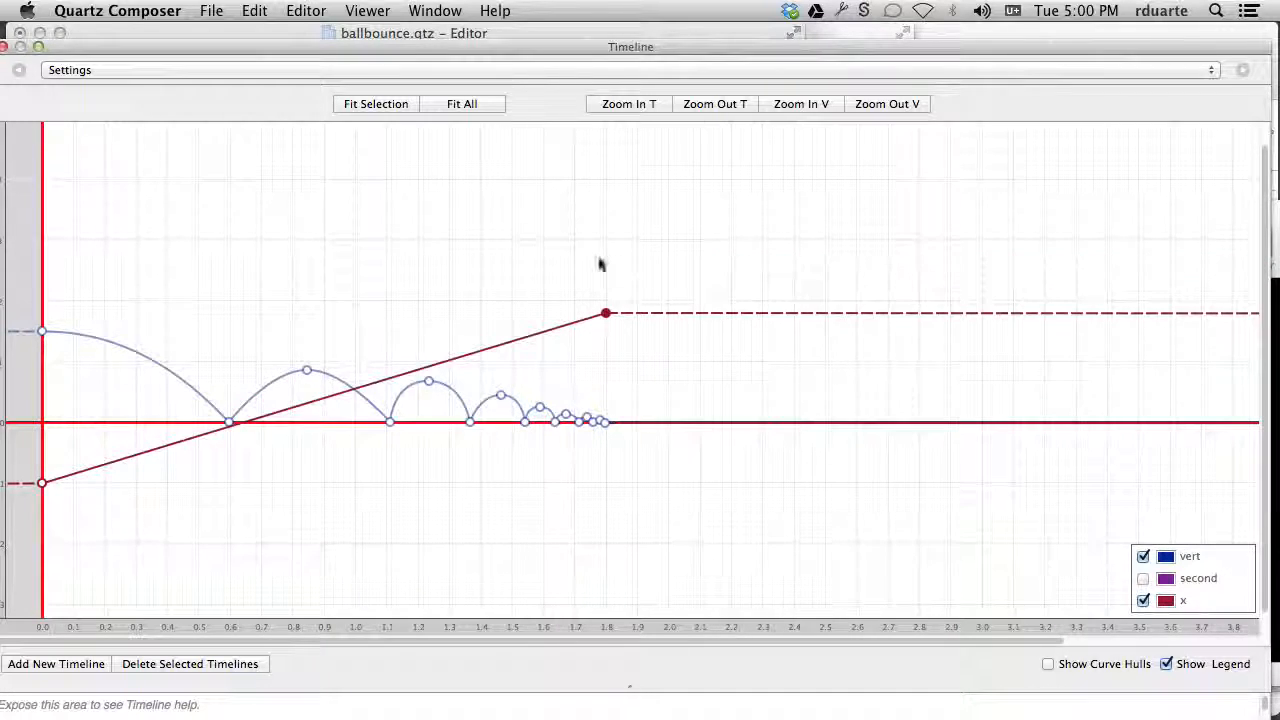
Set the value of the x track's start keyframe to -1.8 and close the Timeline inspector
{"action": "double_click", "coordinate": [41, 484]}
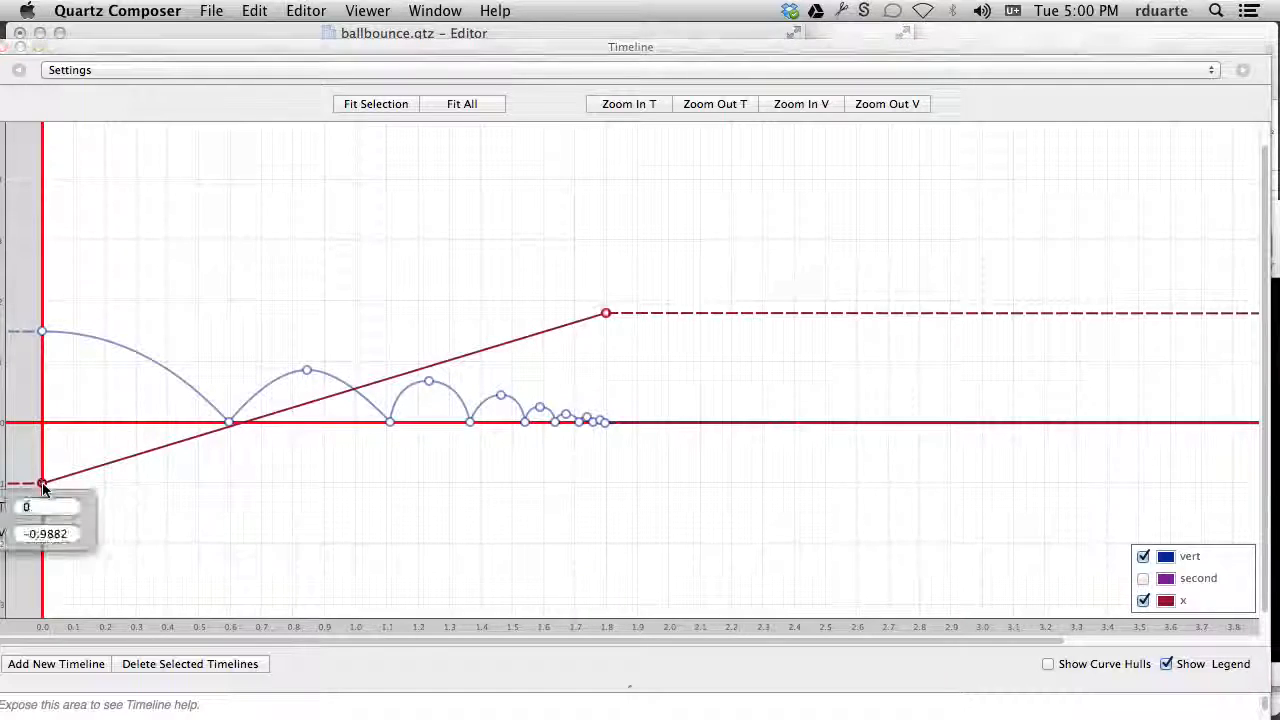
{"action": "key", "text": "Tab"}
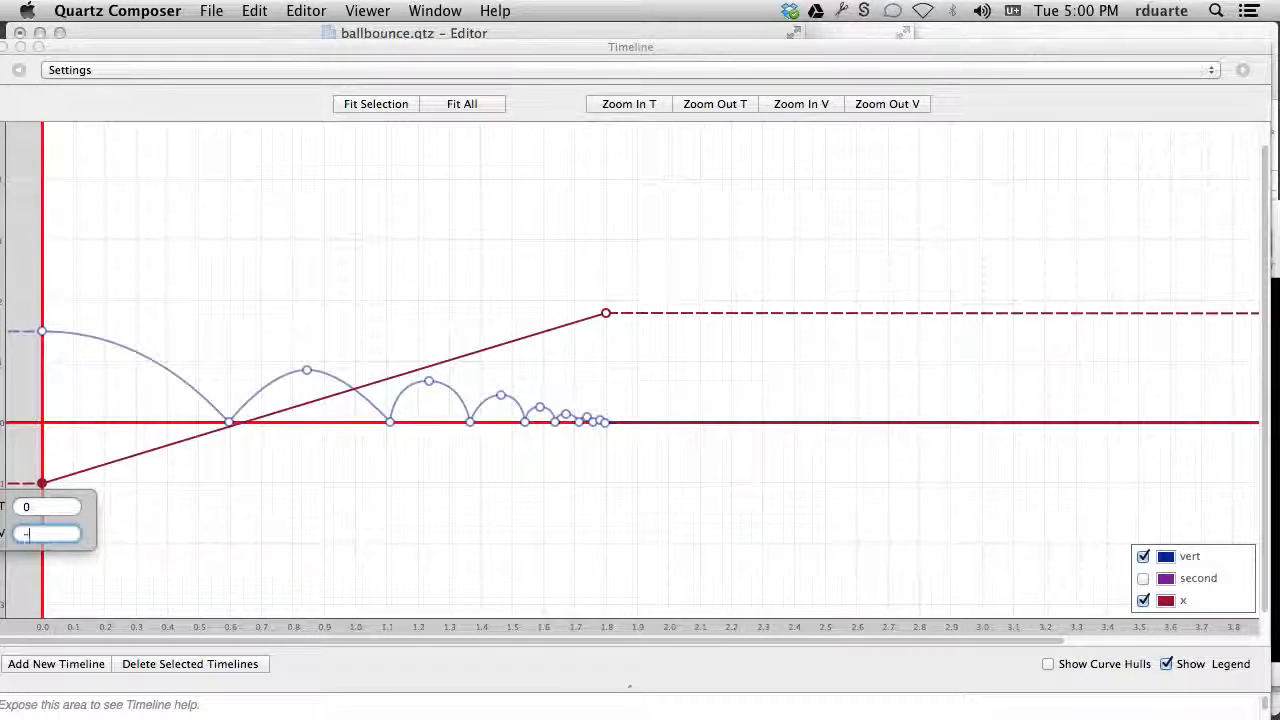
{"action": "type", "text": "-1.8"}
{"action": "key", "text": "Return"}
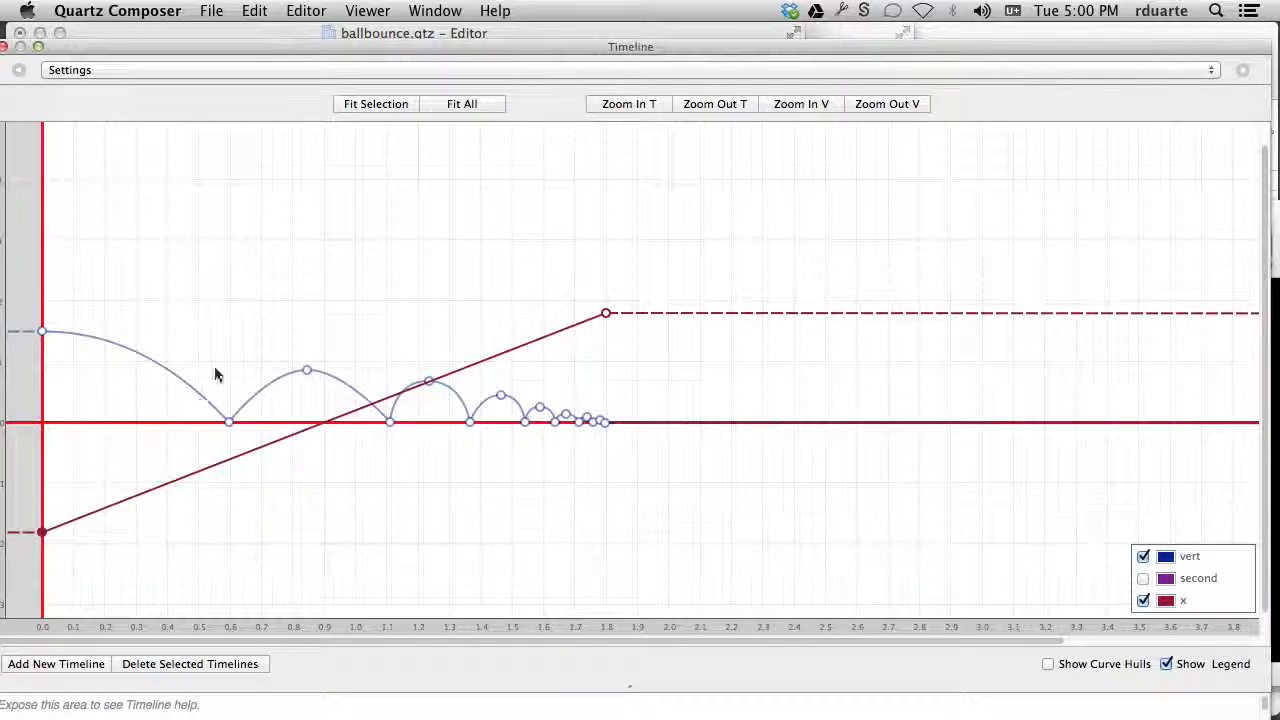
{"action": "left_click", "coordinate": [4, 47]}
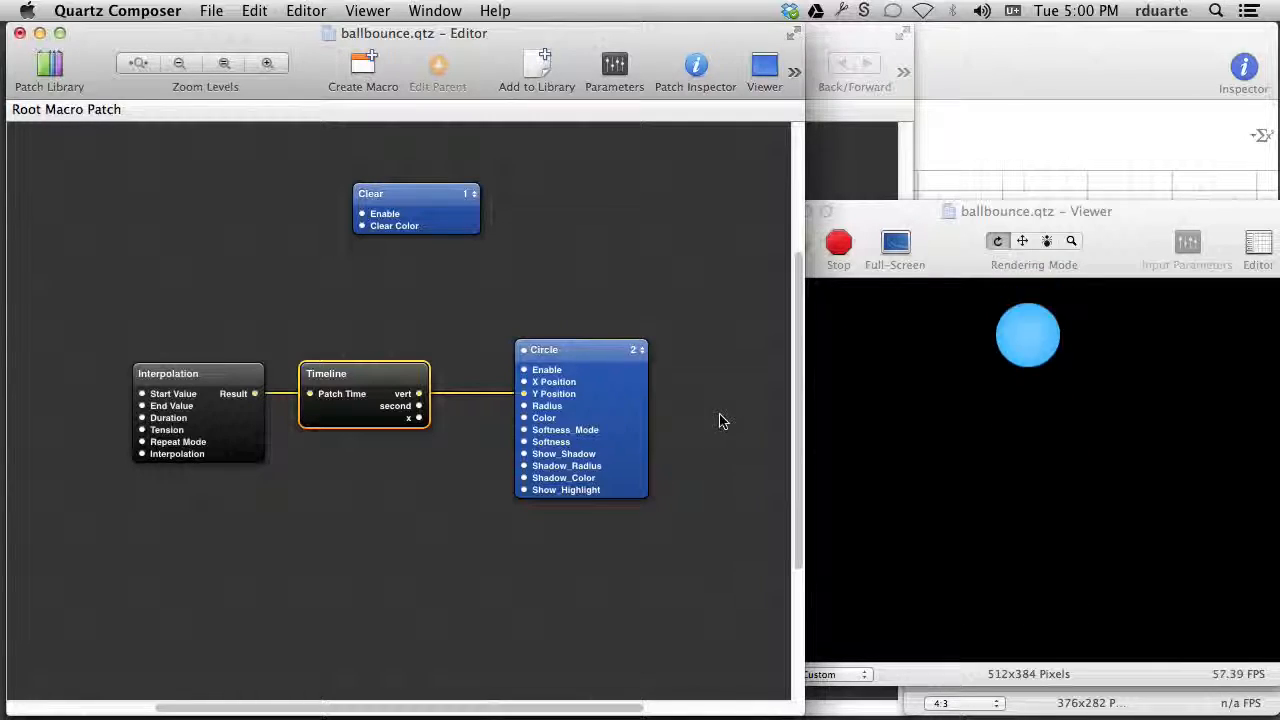
Connect the Timeline's x output to the Circle's X Position and move the Viewer window over the editor to watch the ball
{"action": "left_click_drag", "start_coordinate": [419, 417], "coordinate": [523, 382]}
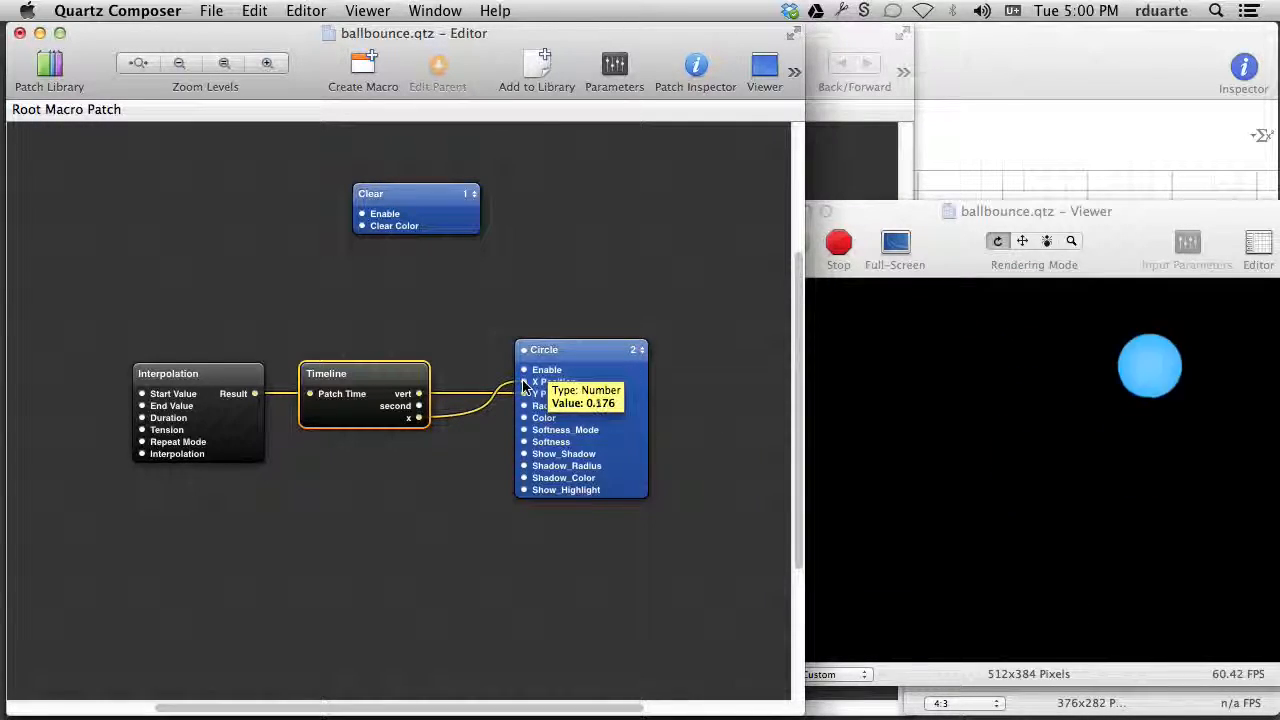
{"action": "left_click_drag", "start_coordinate": [974, 225], "coordinate": [705, 148]}
Lower the x track's end keyframe to about 0.85, raise its start keyframe to about -1.05, and check the motion in the Viewer
{"action": "left_click", "coordinate": [385, 418]}
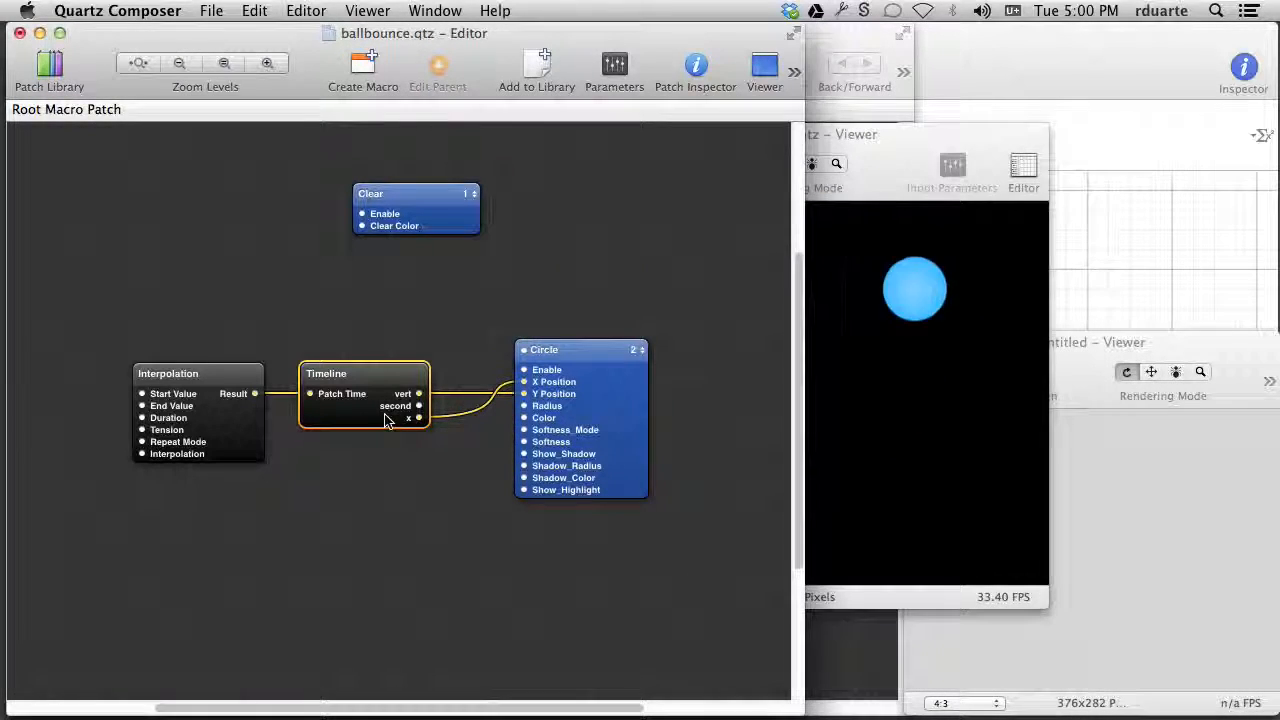
{"action": "key", "text": "super+i"}
{"action": "key", "text": "super+3"}
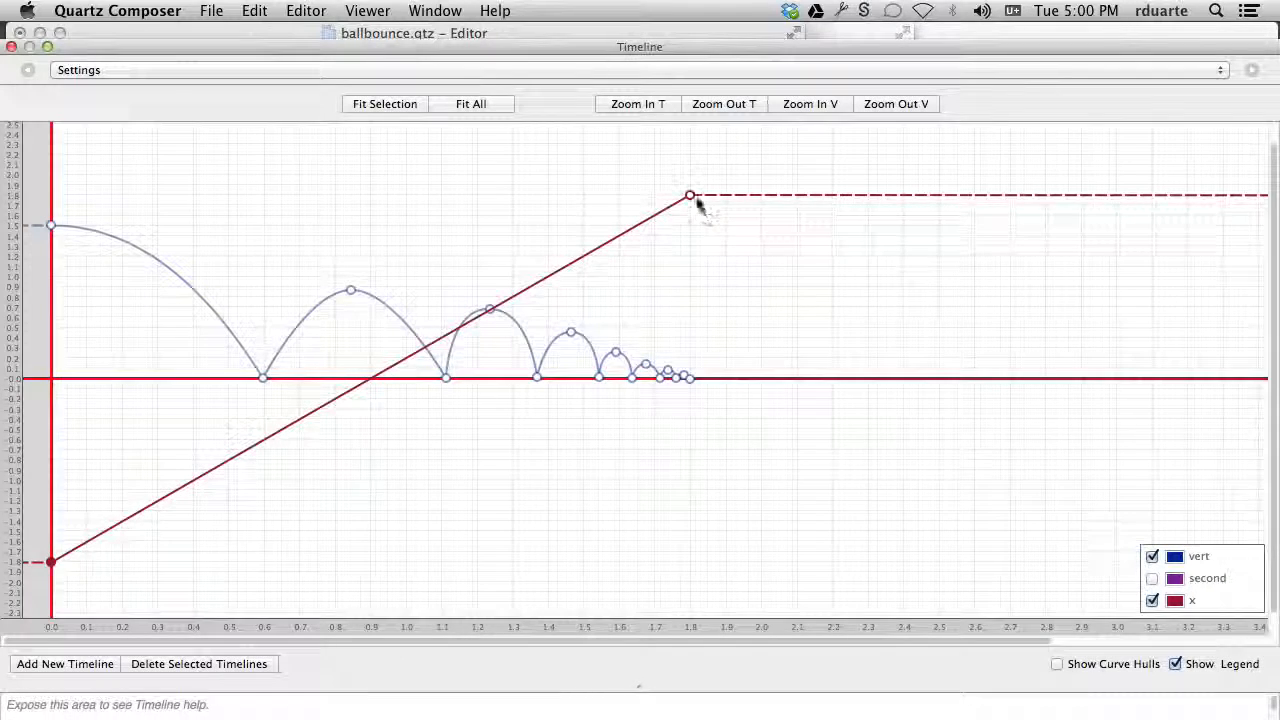
{"action": "left_click_drag", "start_coordinate": [690, 195], "coordinate": [690, 291]}
{"action": "left_click_drag", "start_coordinate": [51, 562], "coordinate": [51, 485]}
{"action": "left_click", "coordinate": [10, 47]}
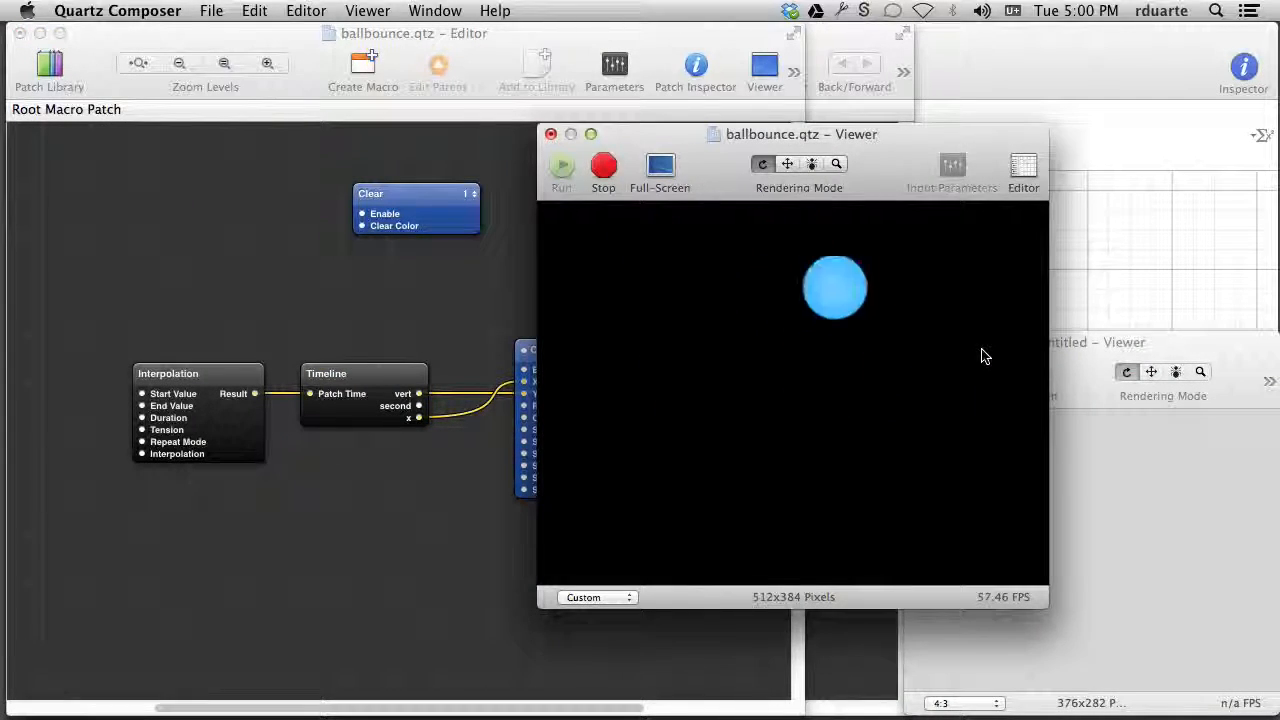
{"action": "left_click_drag", "start_coordinate": [770, 134], "coordinate": [654, 154]}
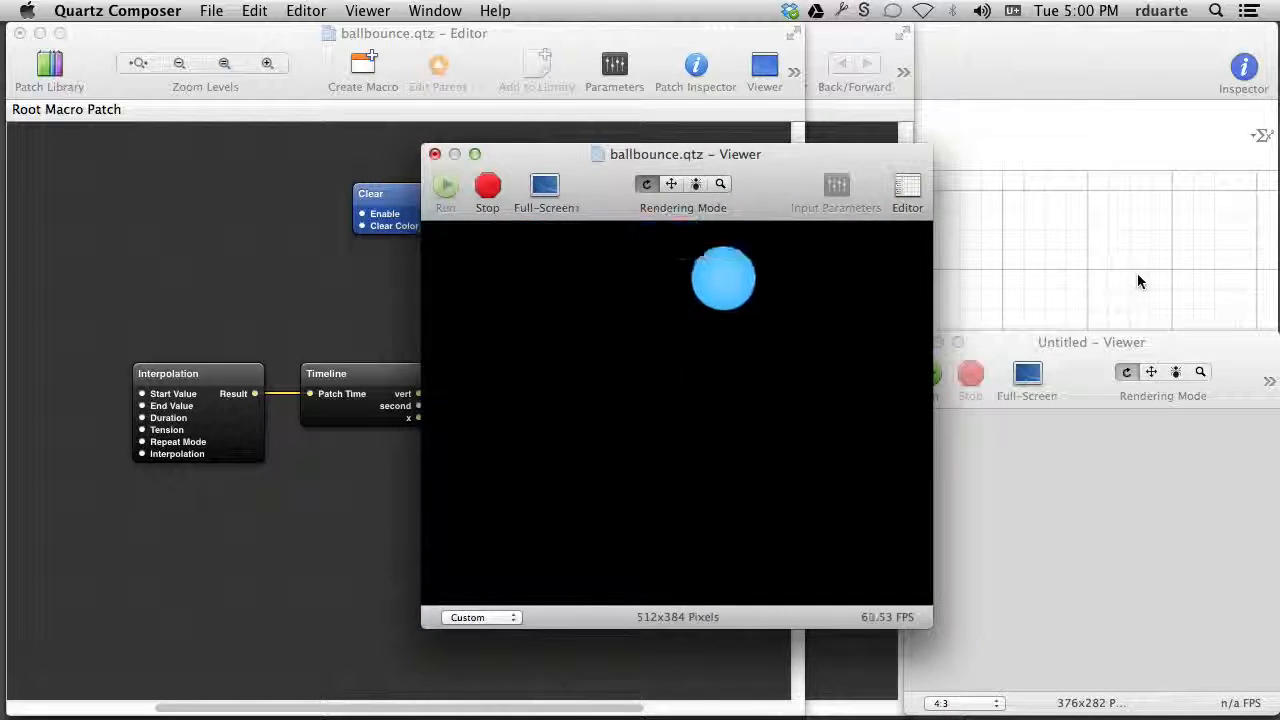